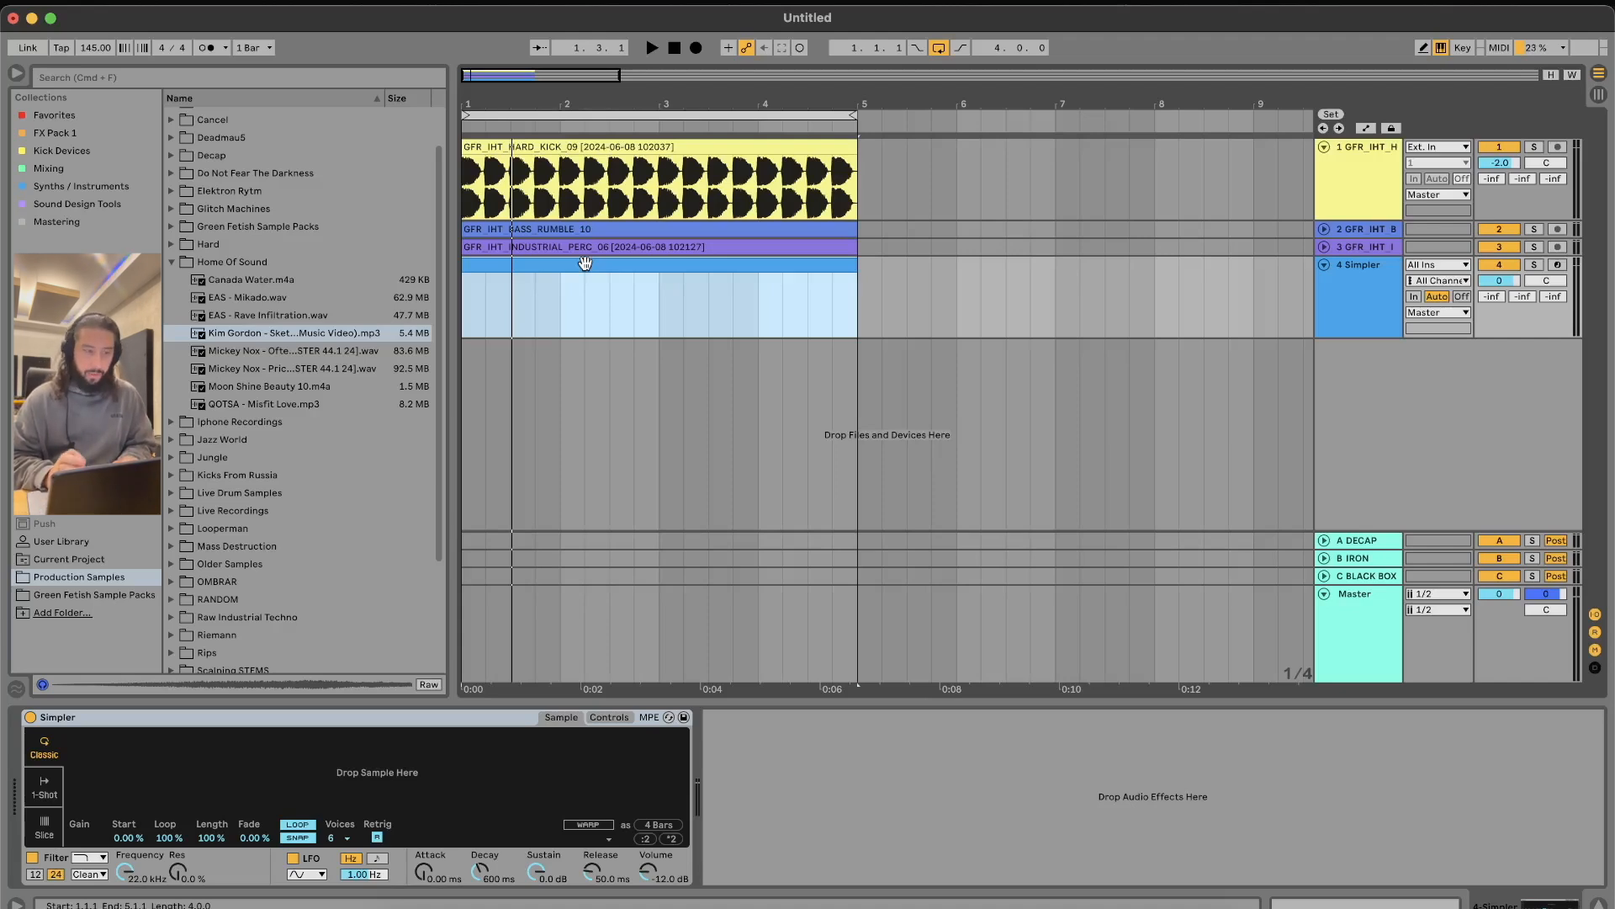
Step: Set Simpler to Slice mode and load the Rozzer - Advanced Step Sequencer v2.0 Max for Live device in front of it
left_click(43, 840)
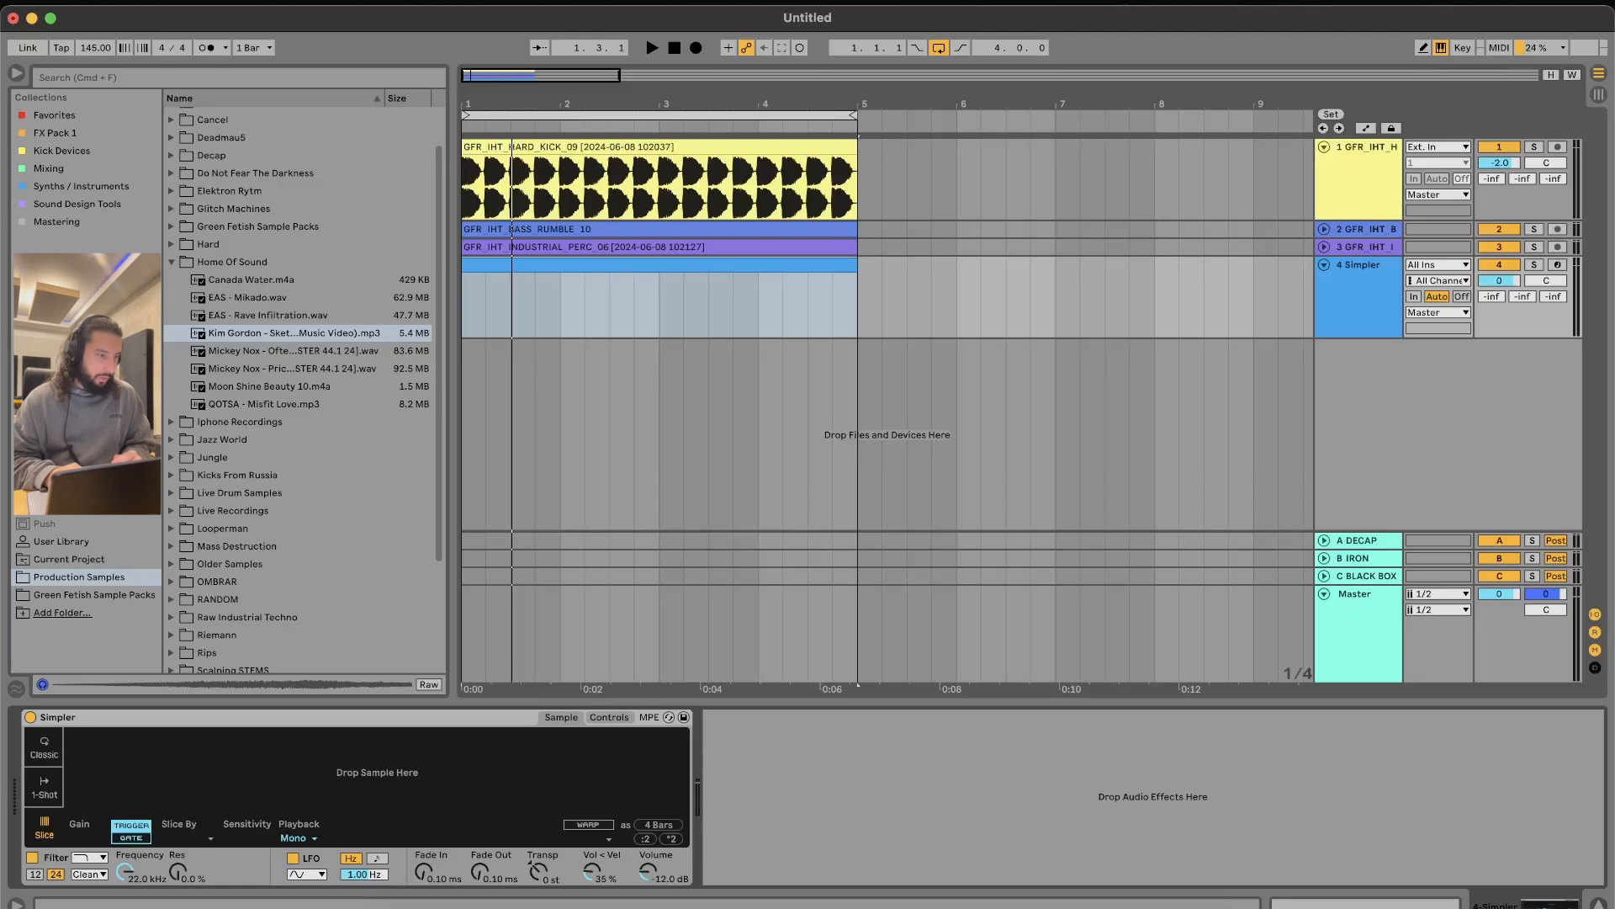
left_click(84, 355)
left_click(214, 596)
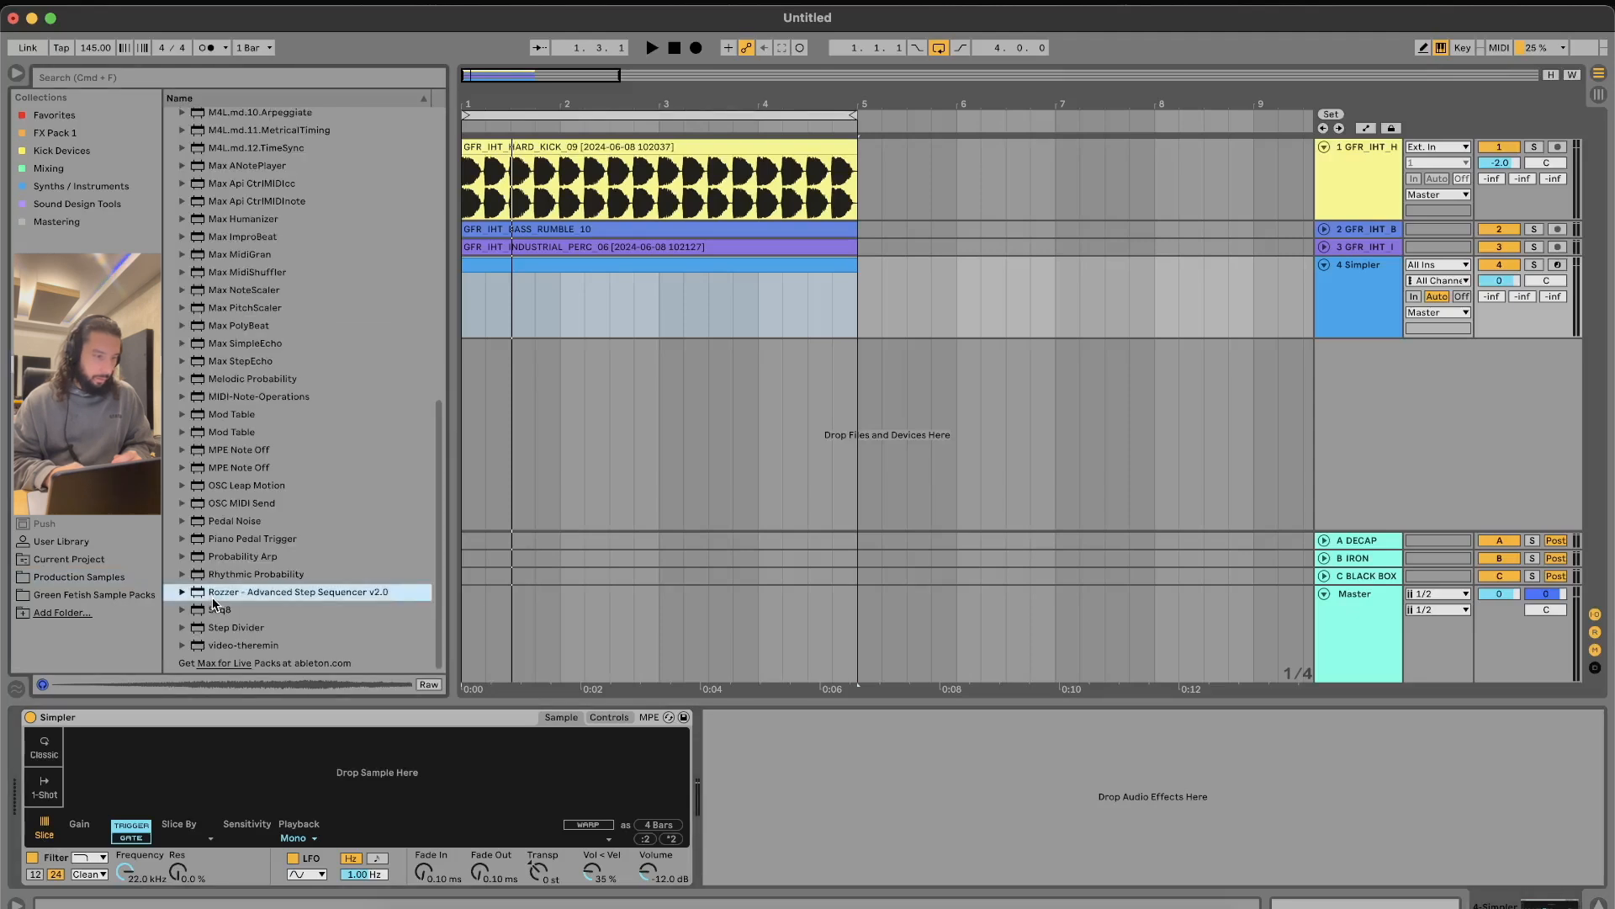
double_click(213, 596)
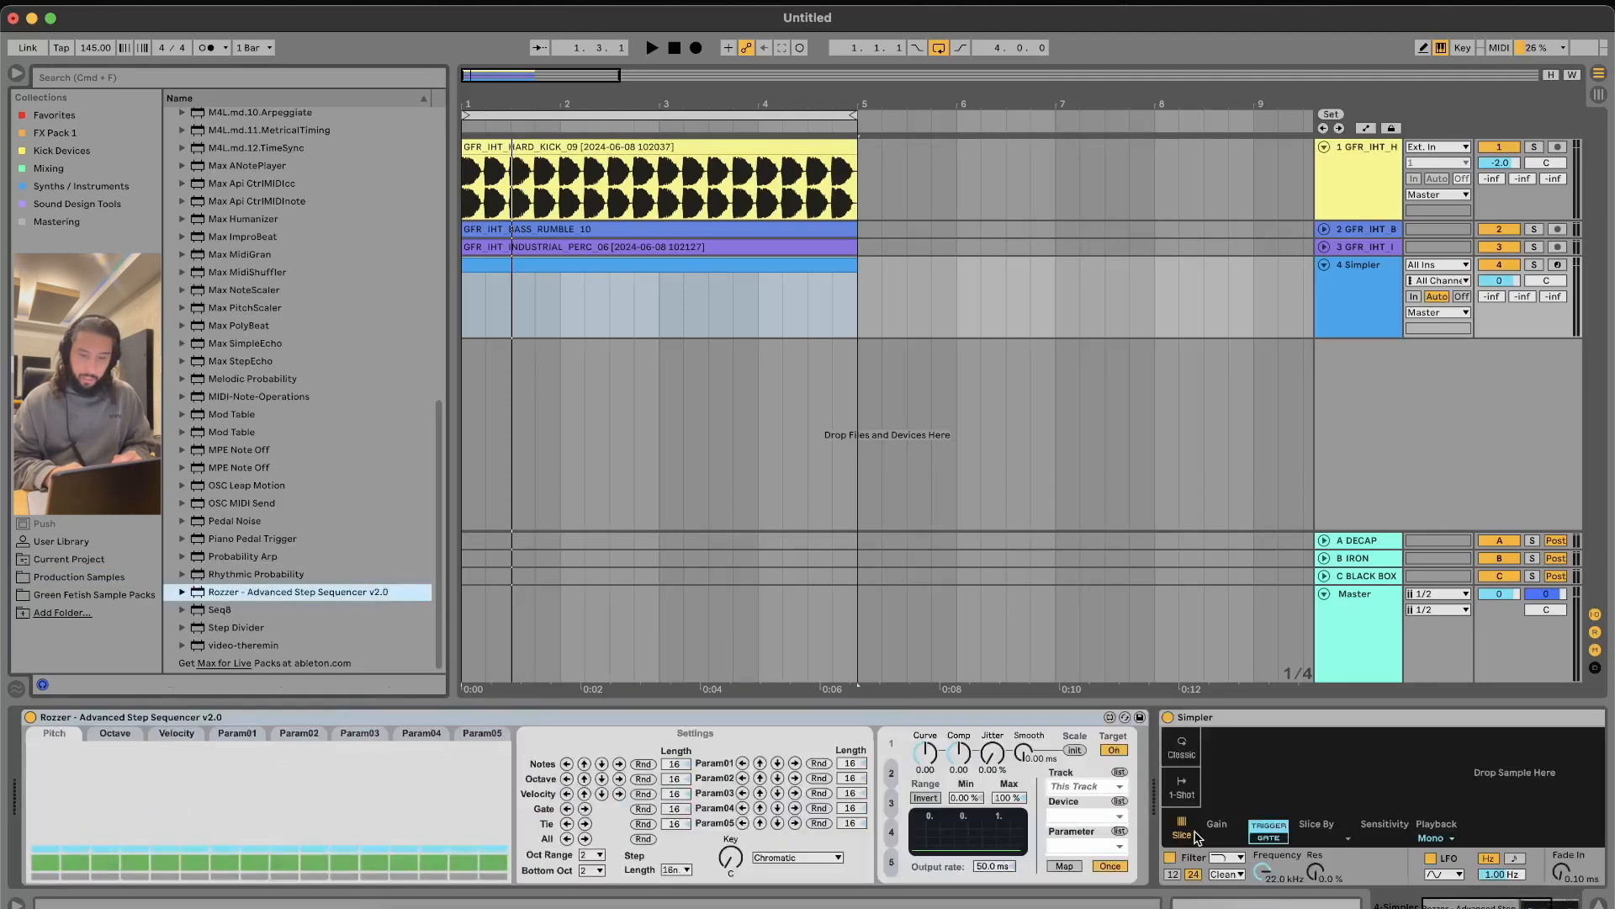
left_click(1182, 835)
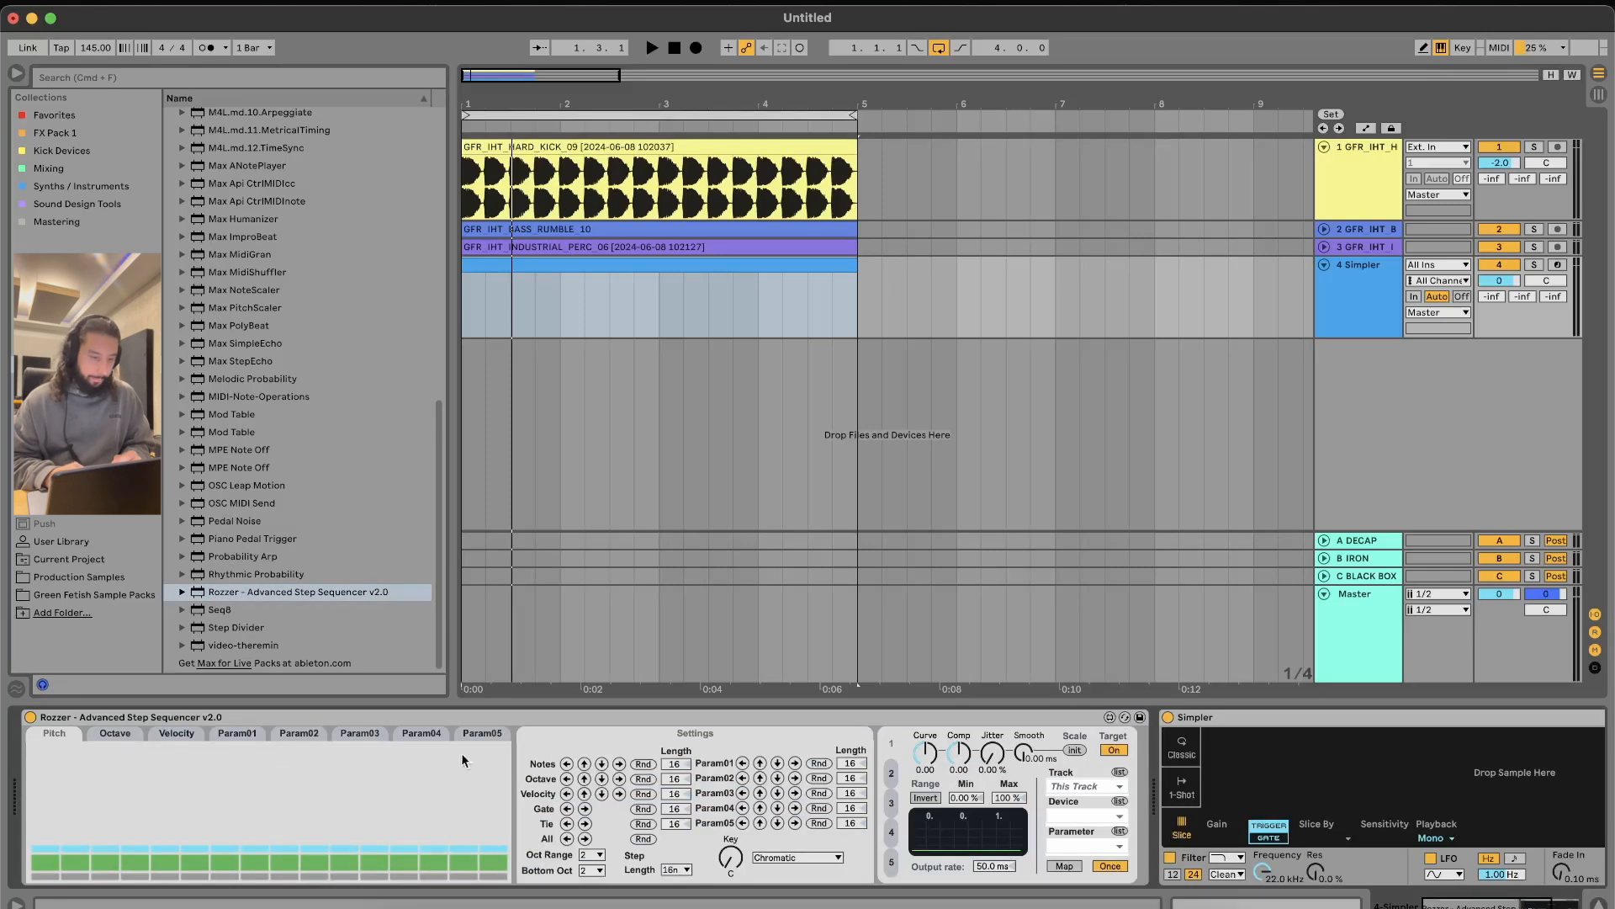
Step: Randomize the step sequencer's notes and set the notes sequence length to 6
left_click(643, 764)
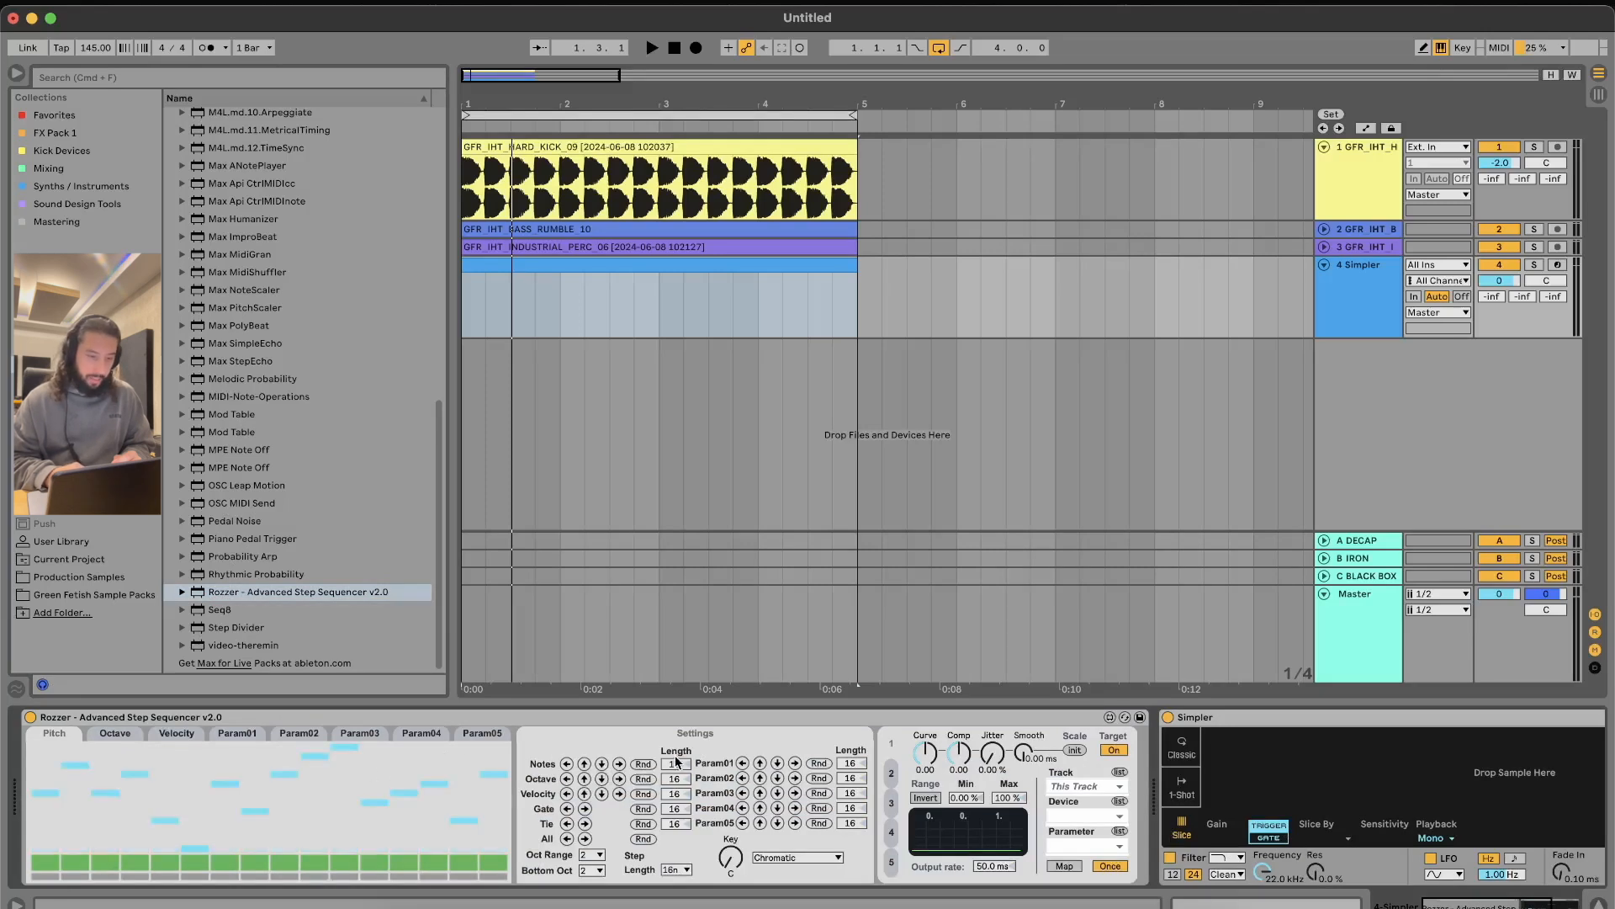
left_click_drag(675, 764, 676, 806)
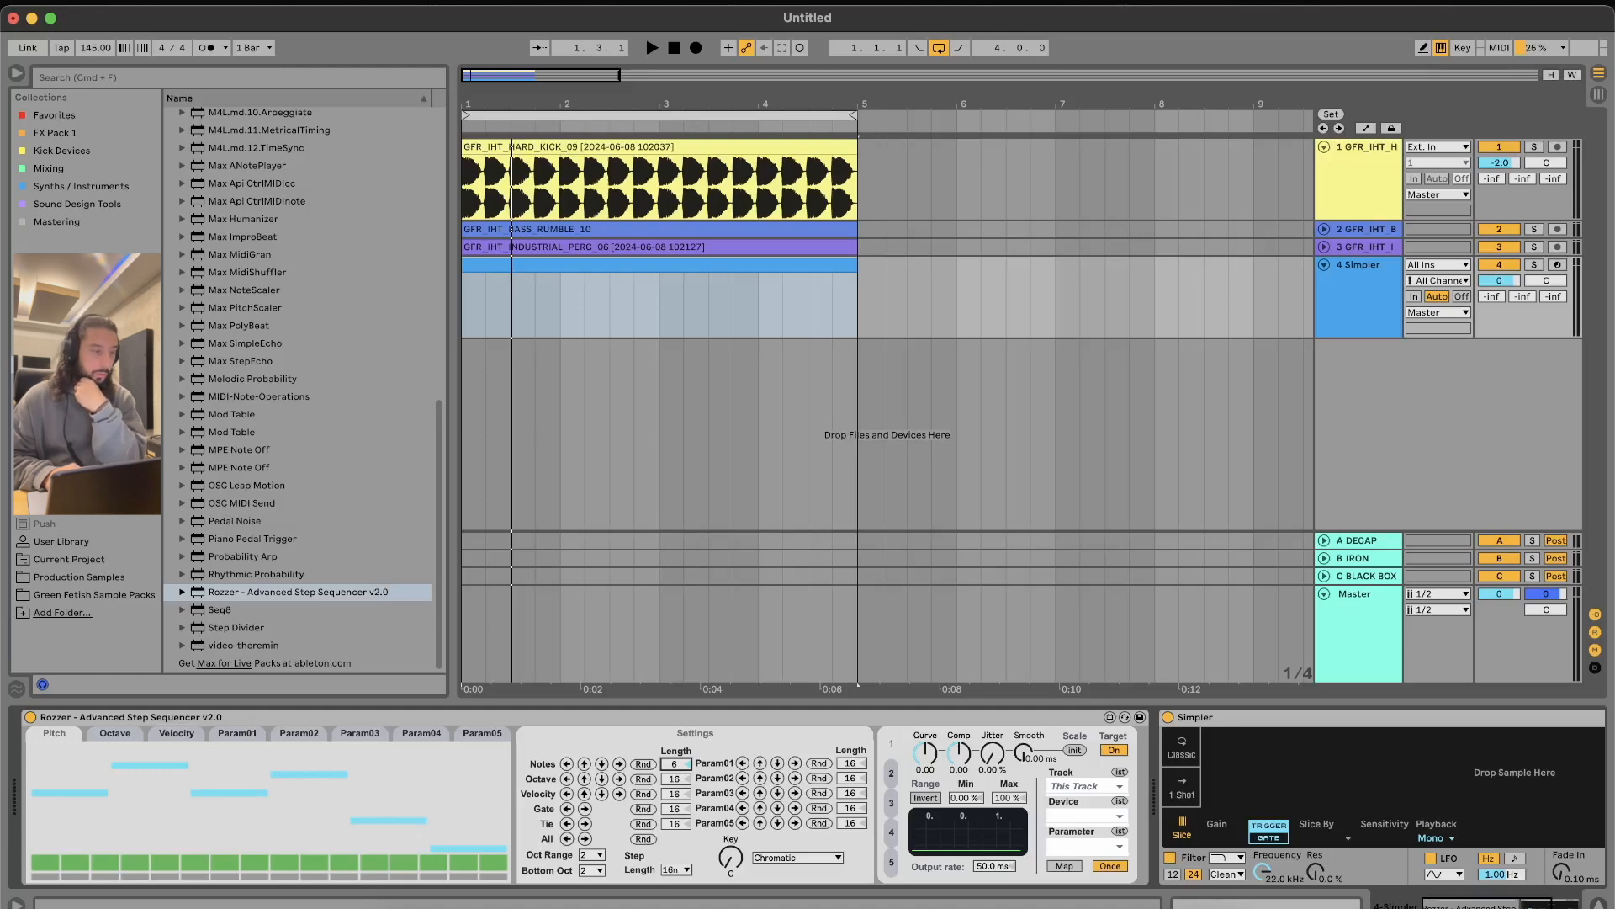
Step: Load QOTSA - Misfit Love.mp3 from Production Samples into Simpler and audition it with its track soloed
left_click(83, 575)
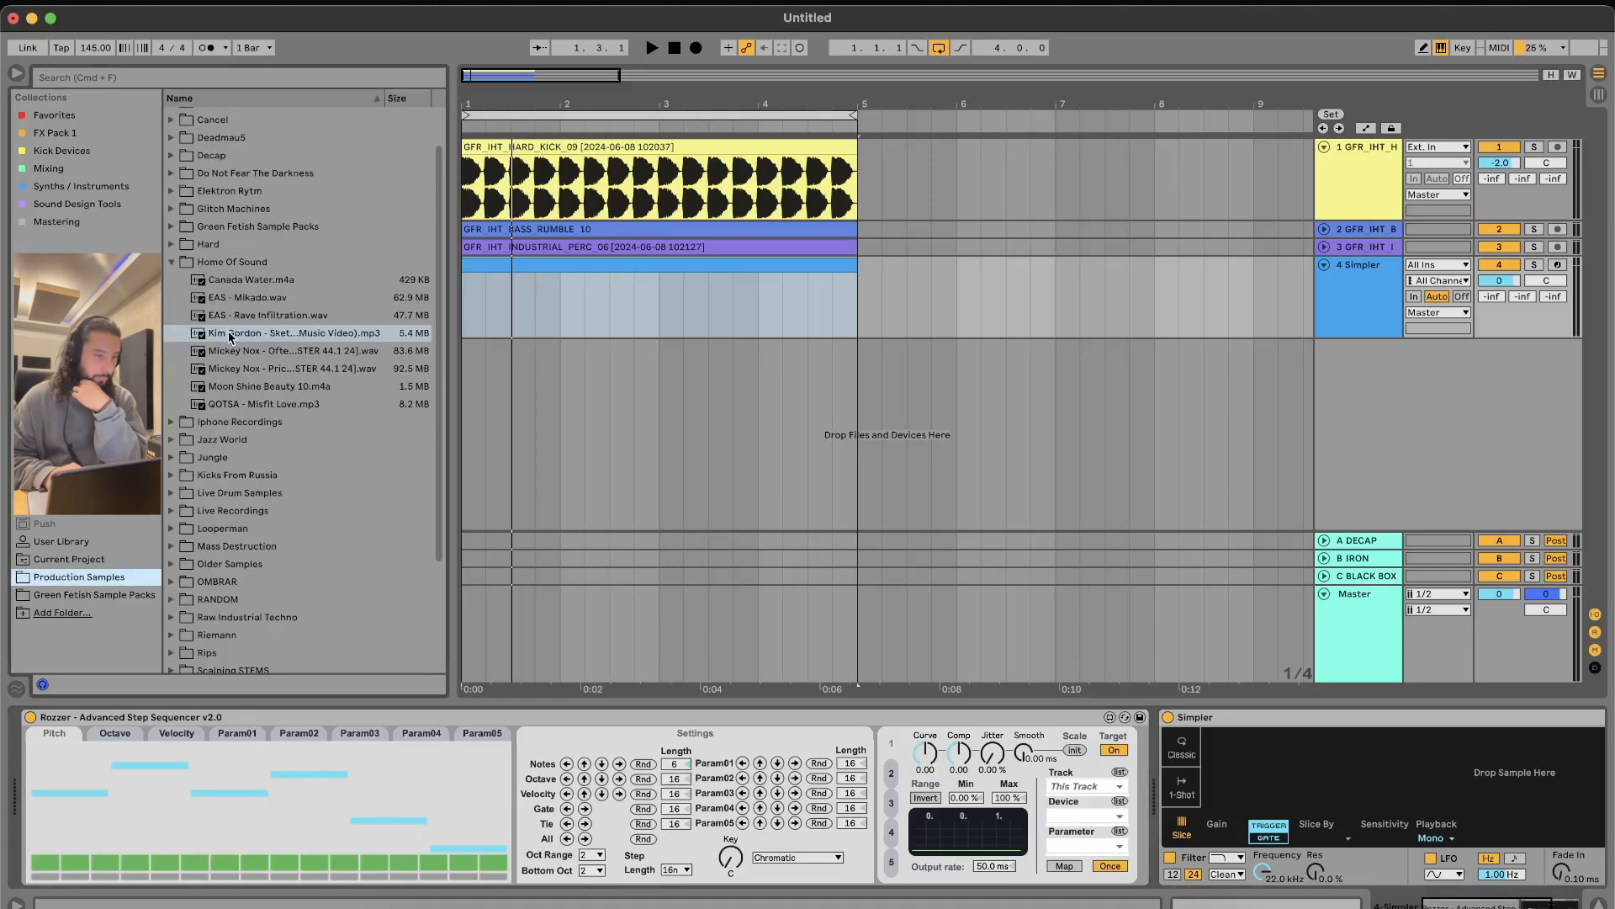
left_click(251, 404)
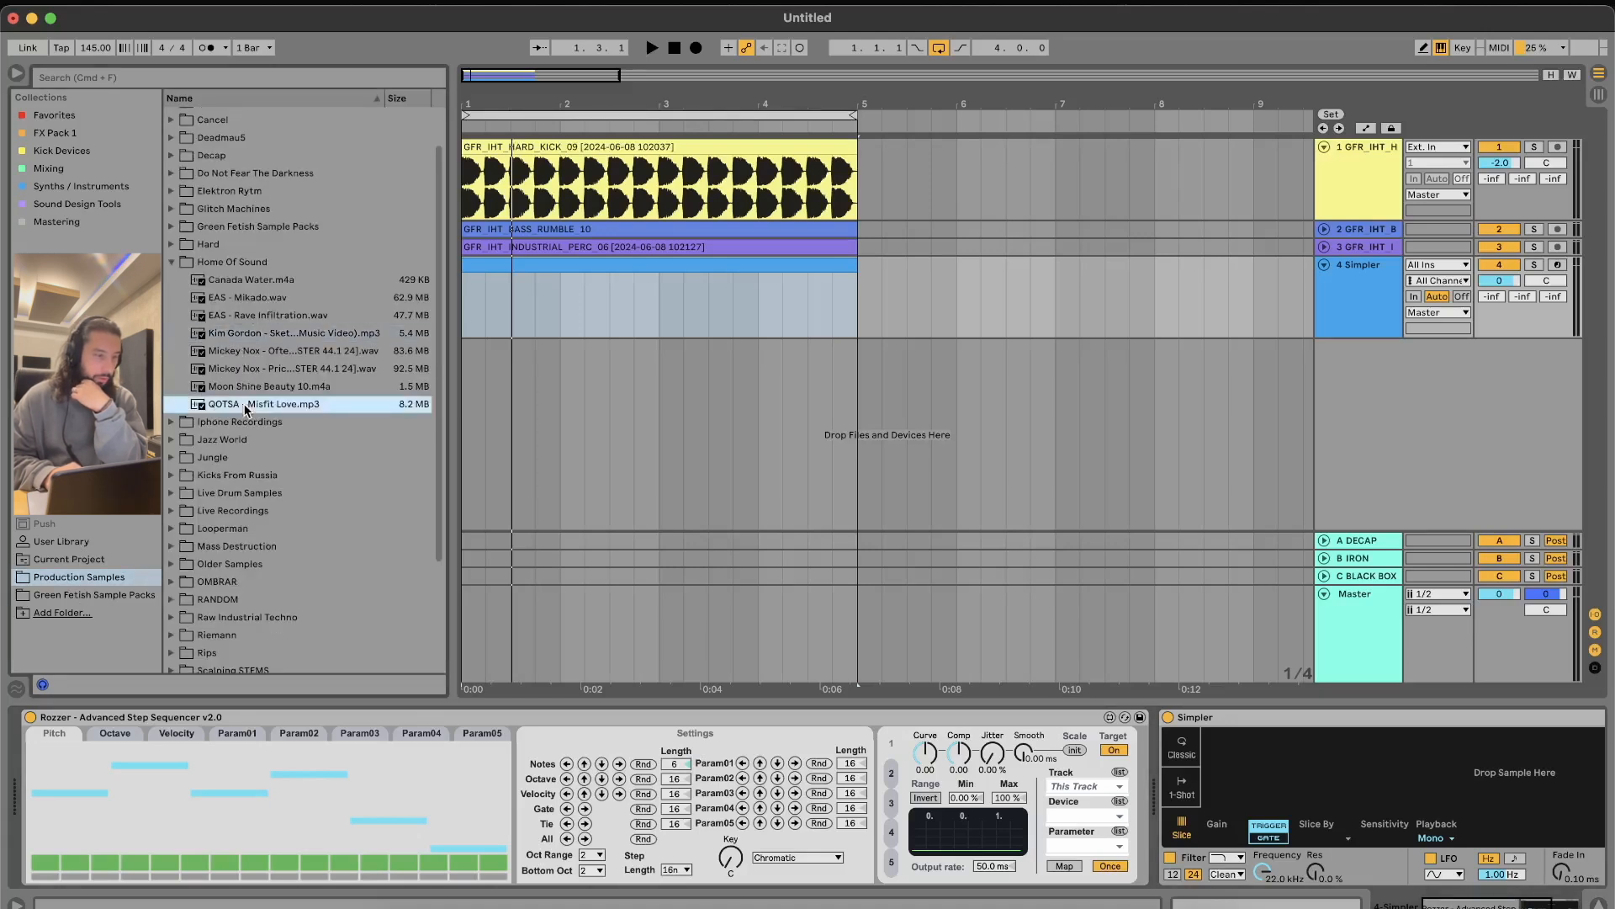
left_click_drag(1293, 745, 1294, 746)
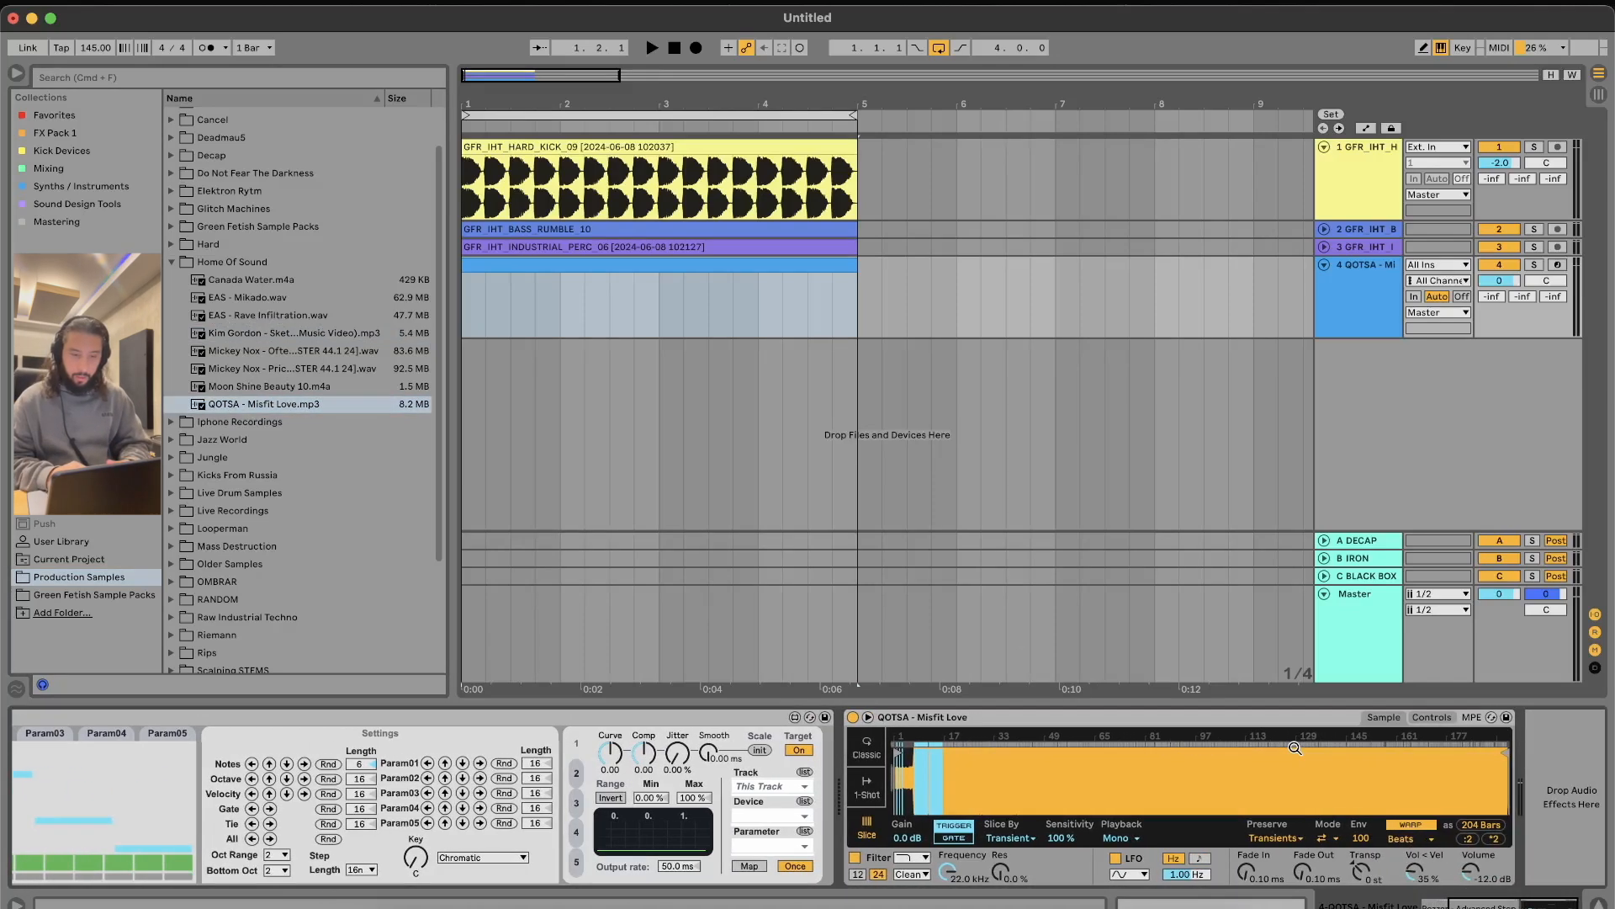
key("space")
left_click(1537, 265)
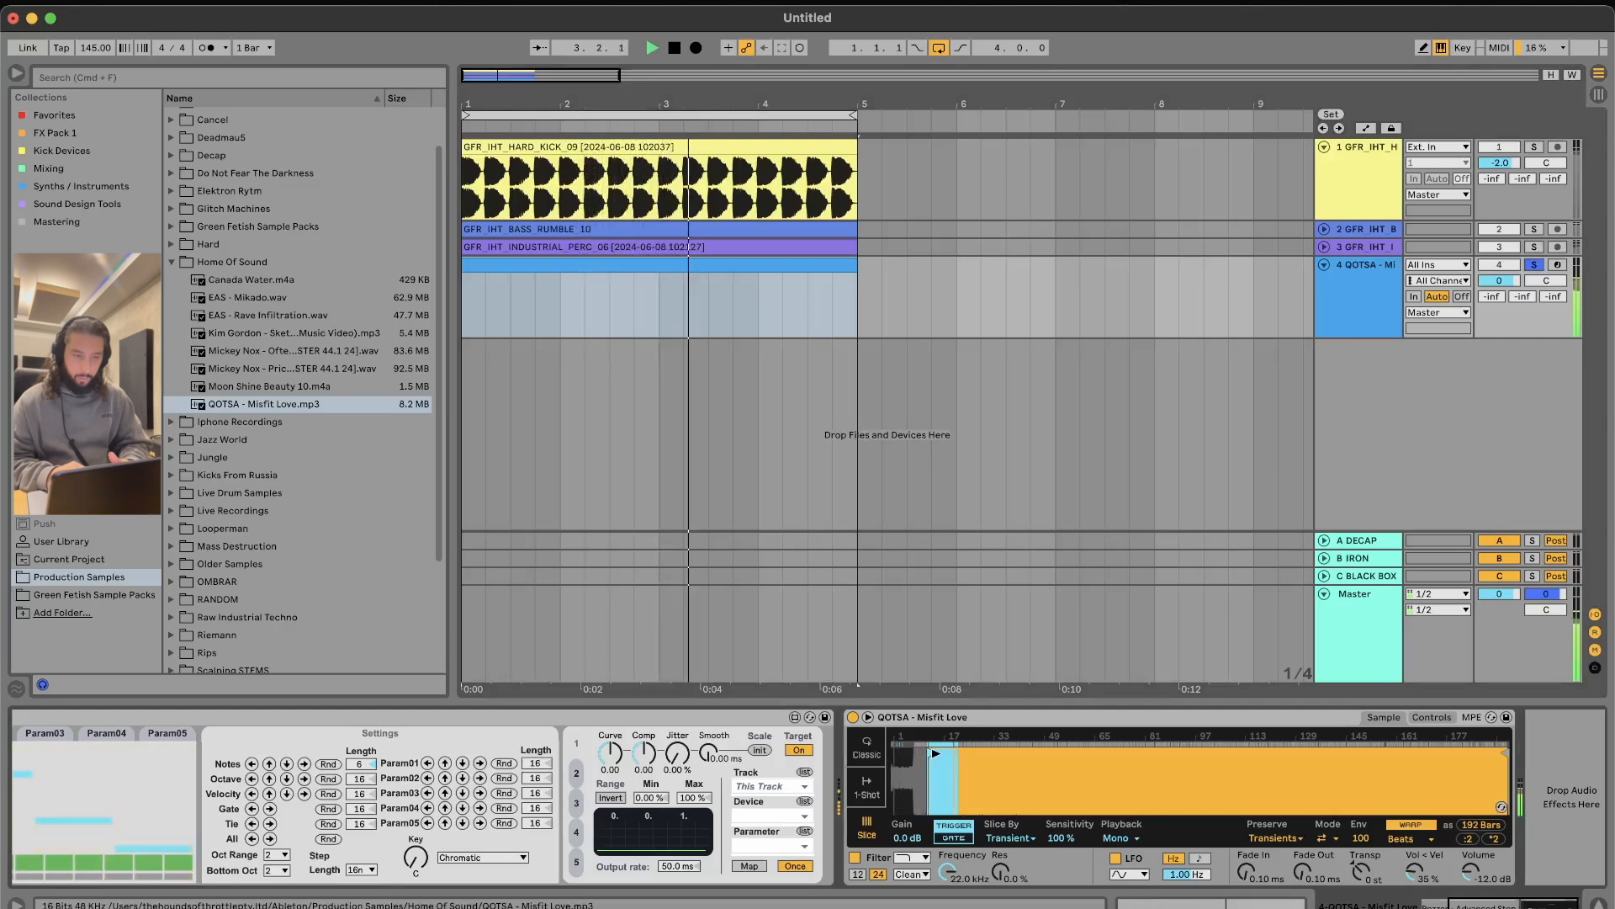
key("space")
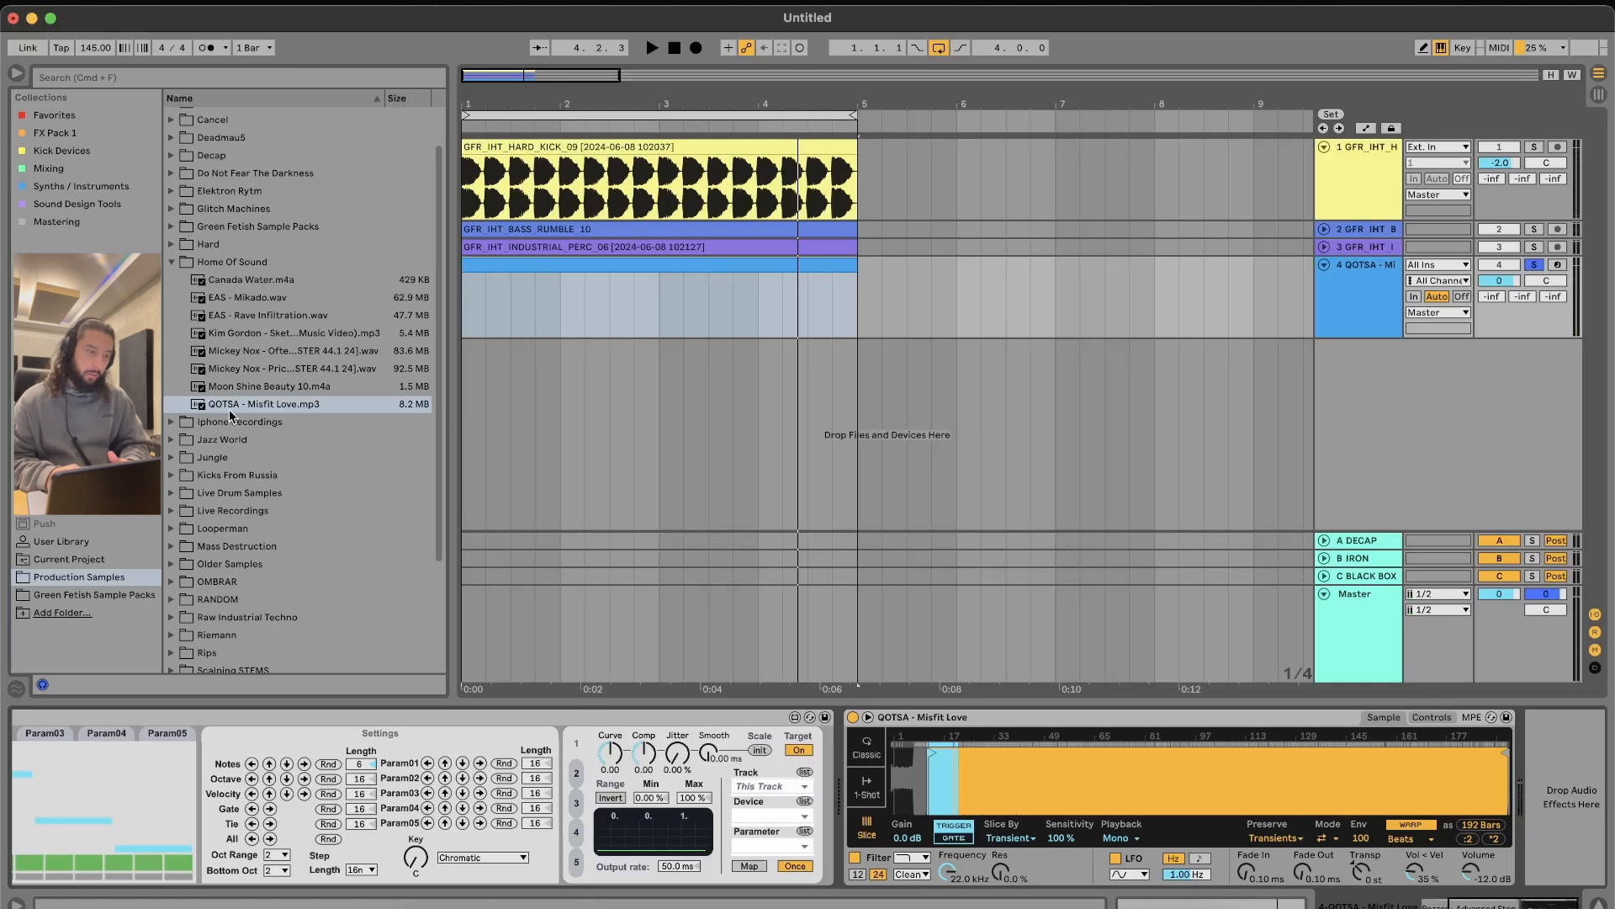
Step: Place QOTSA - Misfit Love.mp3 as an audio clip at bar 6 on the industrial percussion track and solo that track
left_click_drag(225, 405, 945, 249)
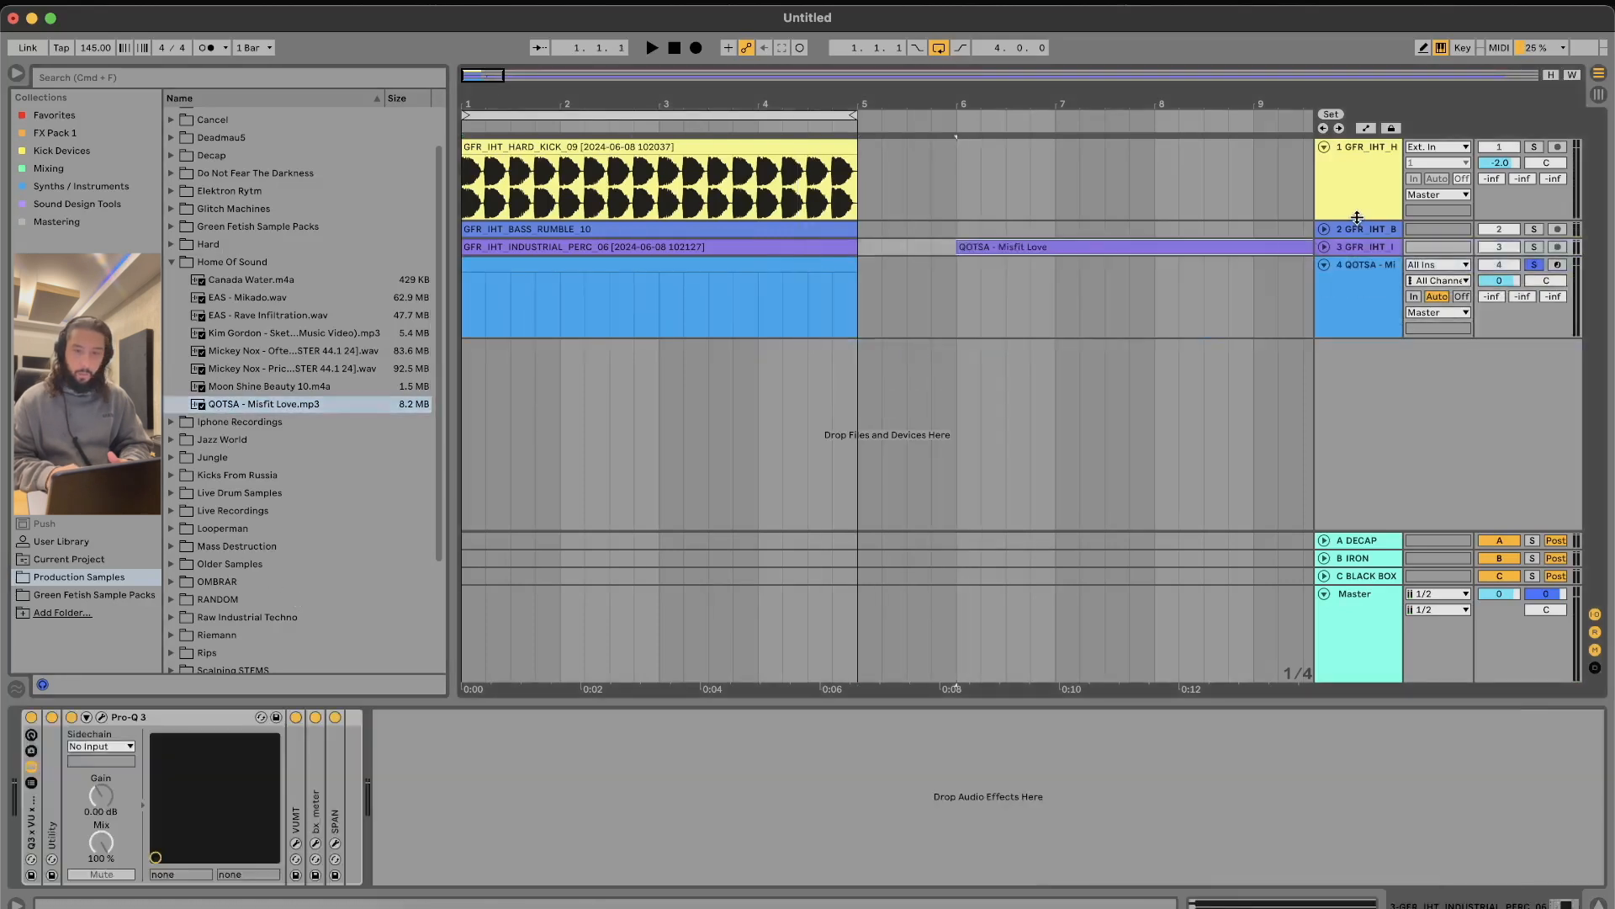
left_click(1324, 246)
left_click(1537, 247)
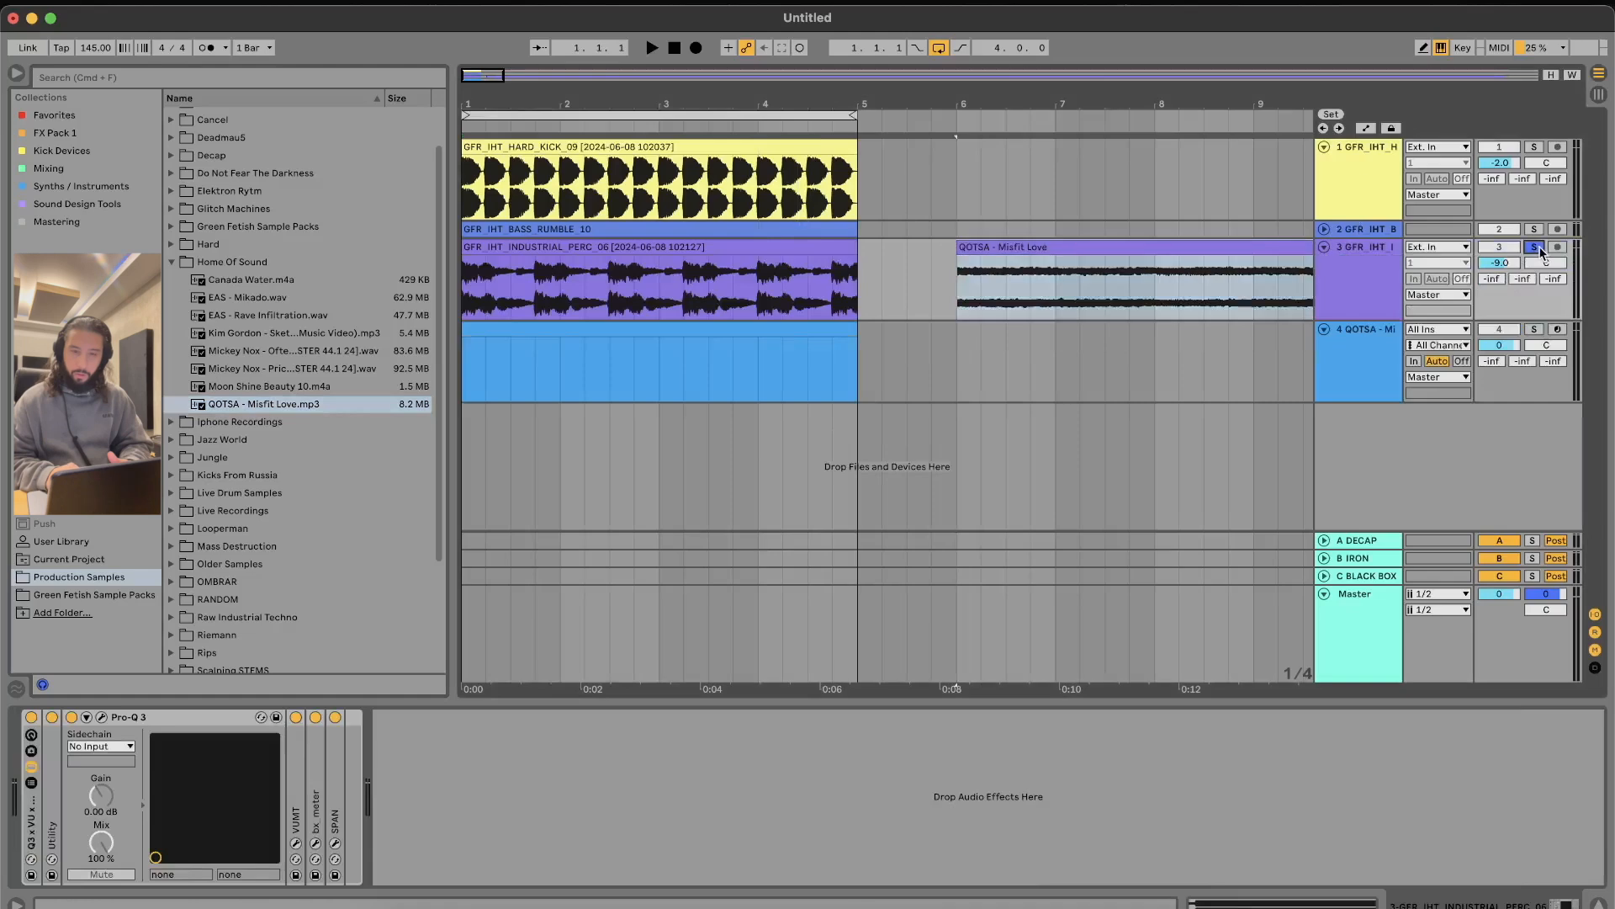
left_click_drag(467, 75, 473, 52)
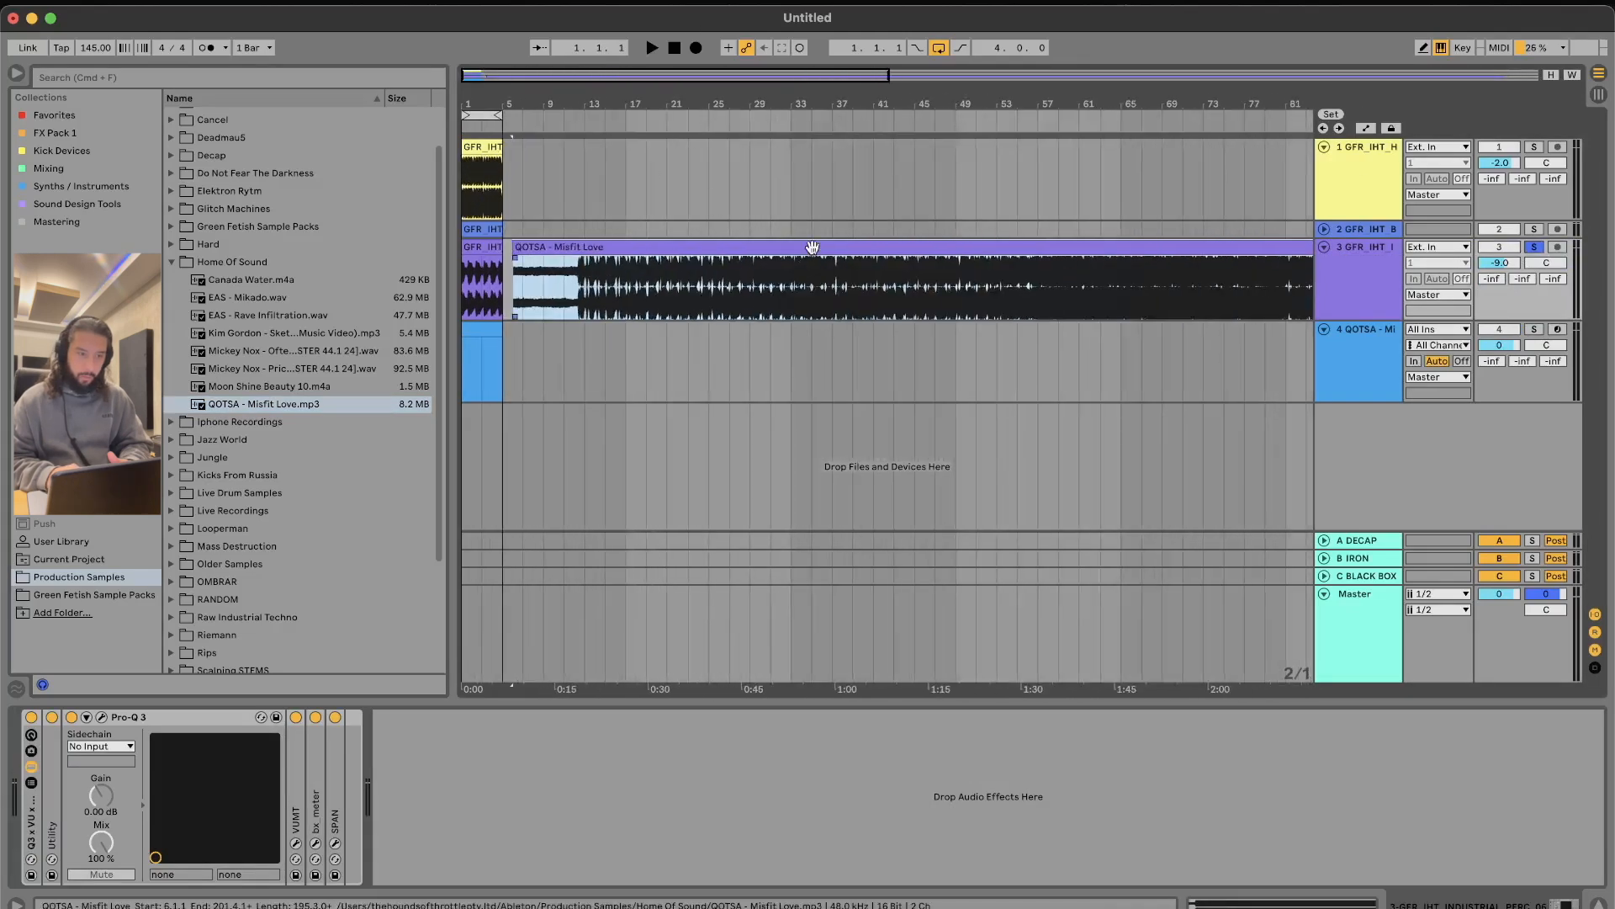
Step: Turn off warping on the Misfit Love clip and listen to the original song at several positions
left_click(811, 245)
left_click(196, 749)
left_click(1018, 314)
key("space")
left_click_drag(513, 70, 513, 50)
left_click(853, 313)
left_click(1023, 286)
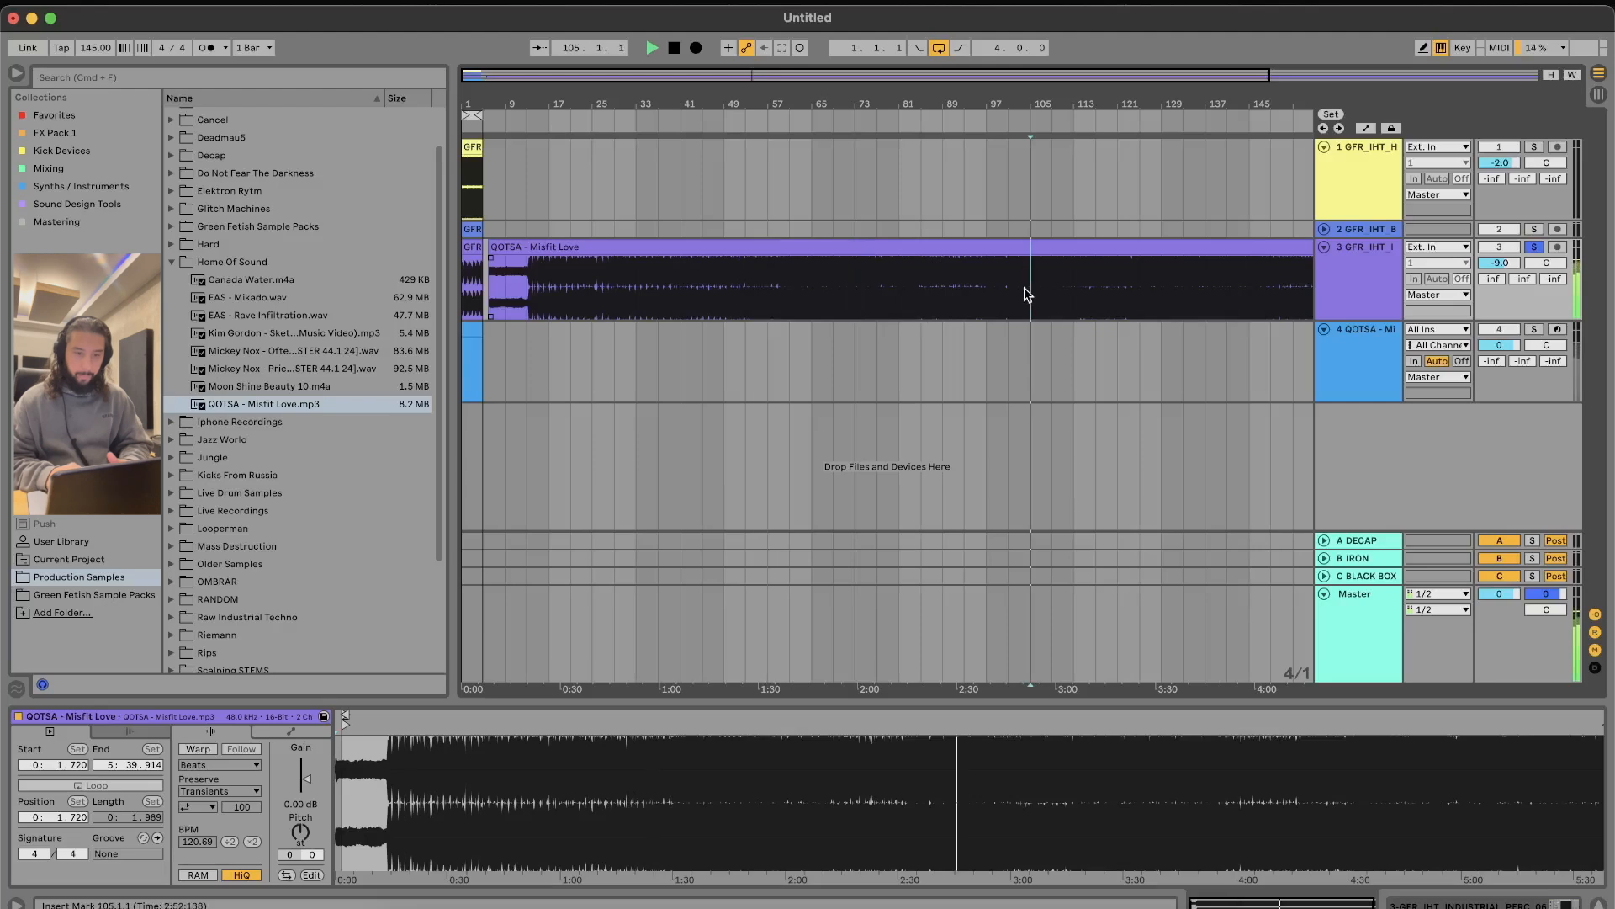
left_click(1186, 298)
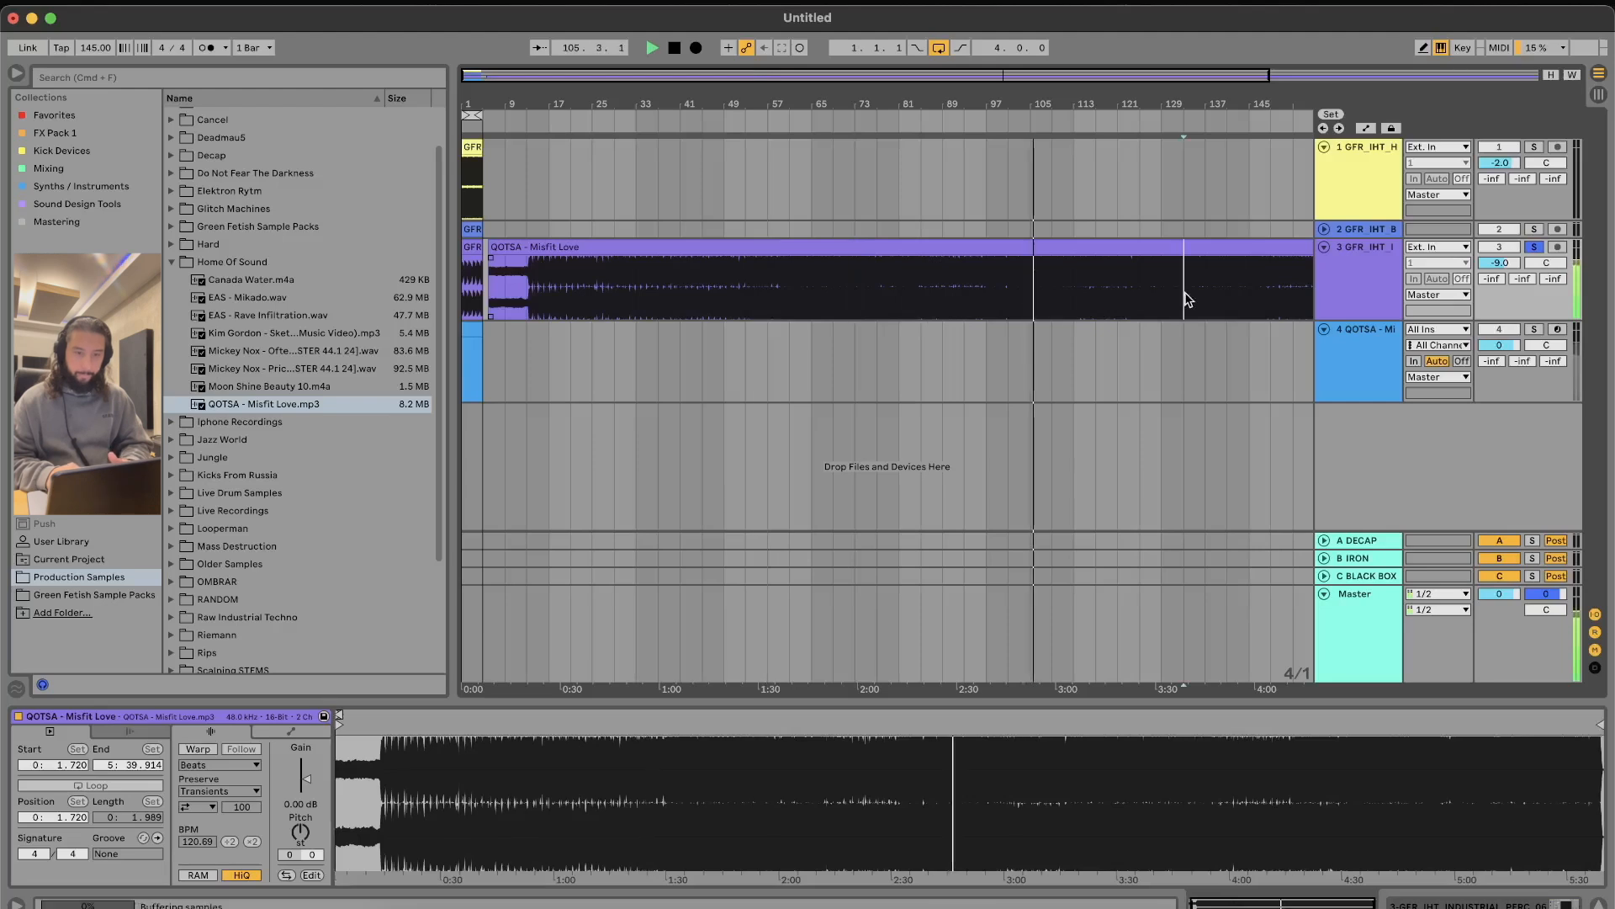
key("space")
Step: Delete the Misfit Love audio clip from the percussion track and solo the Simpler track again
left_click(789, 244)
key("Delete")
key("plus")
key("super+shift+m")
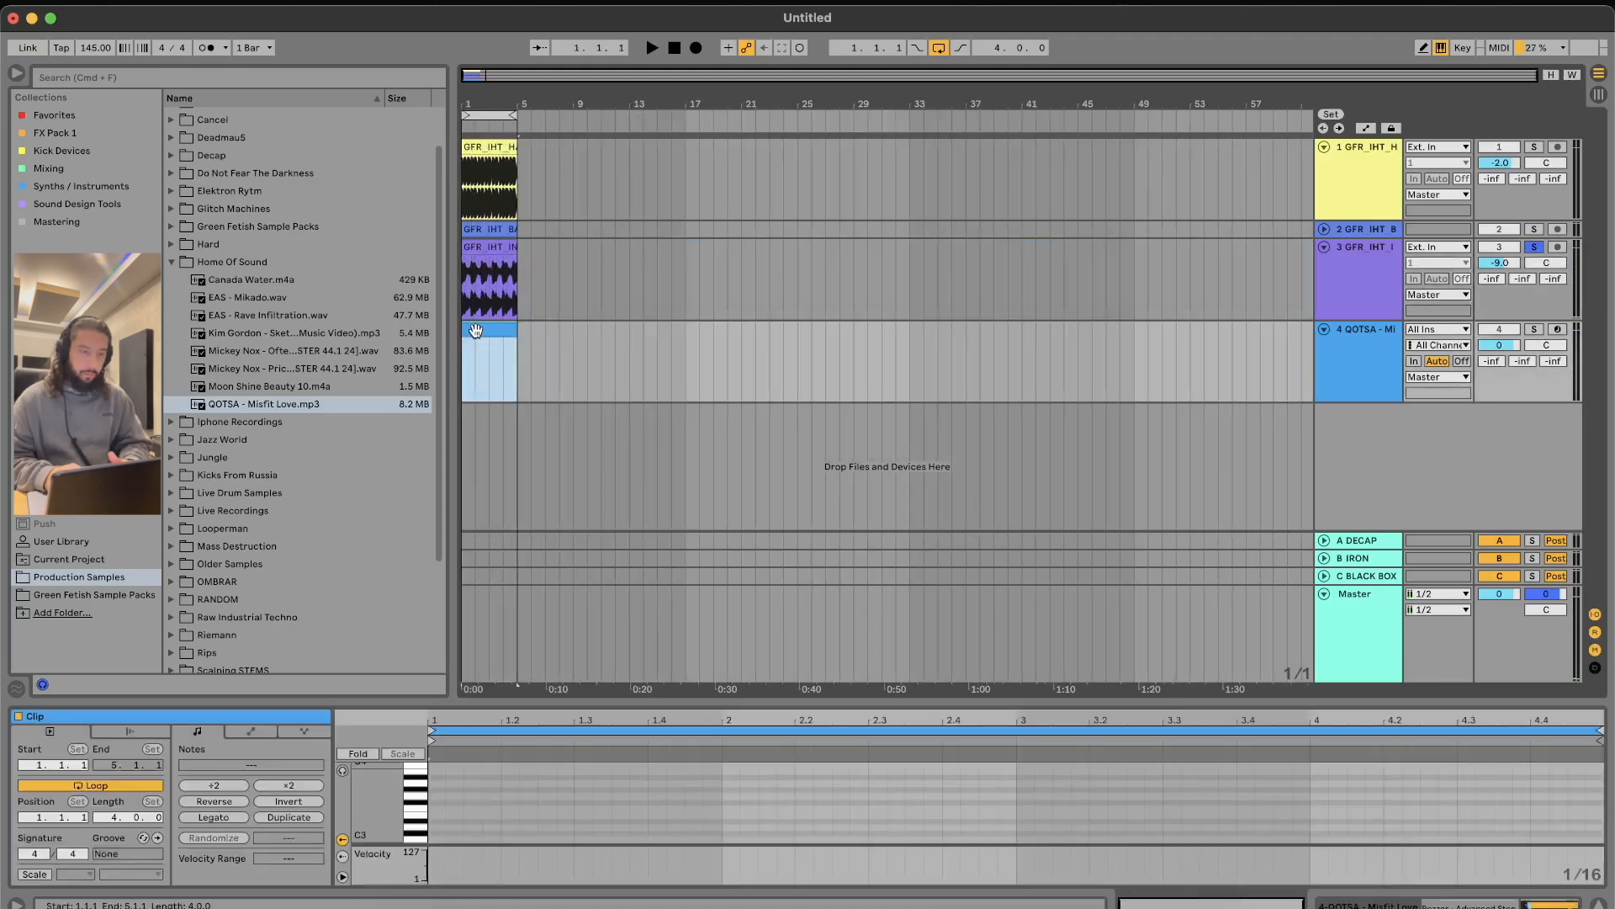
key("plus")
key("plus")
key("plus")
key("plus")
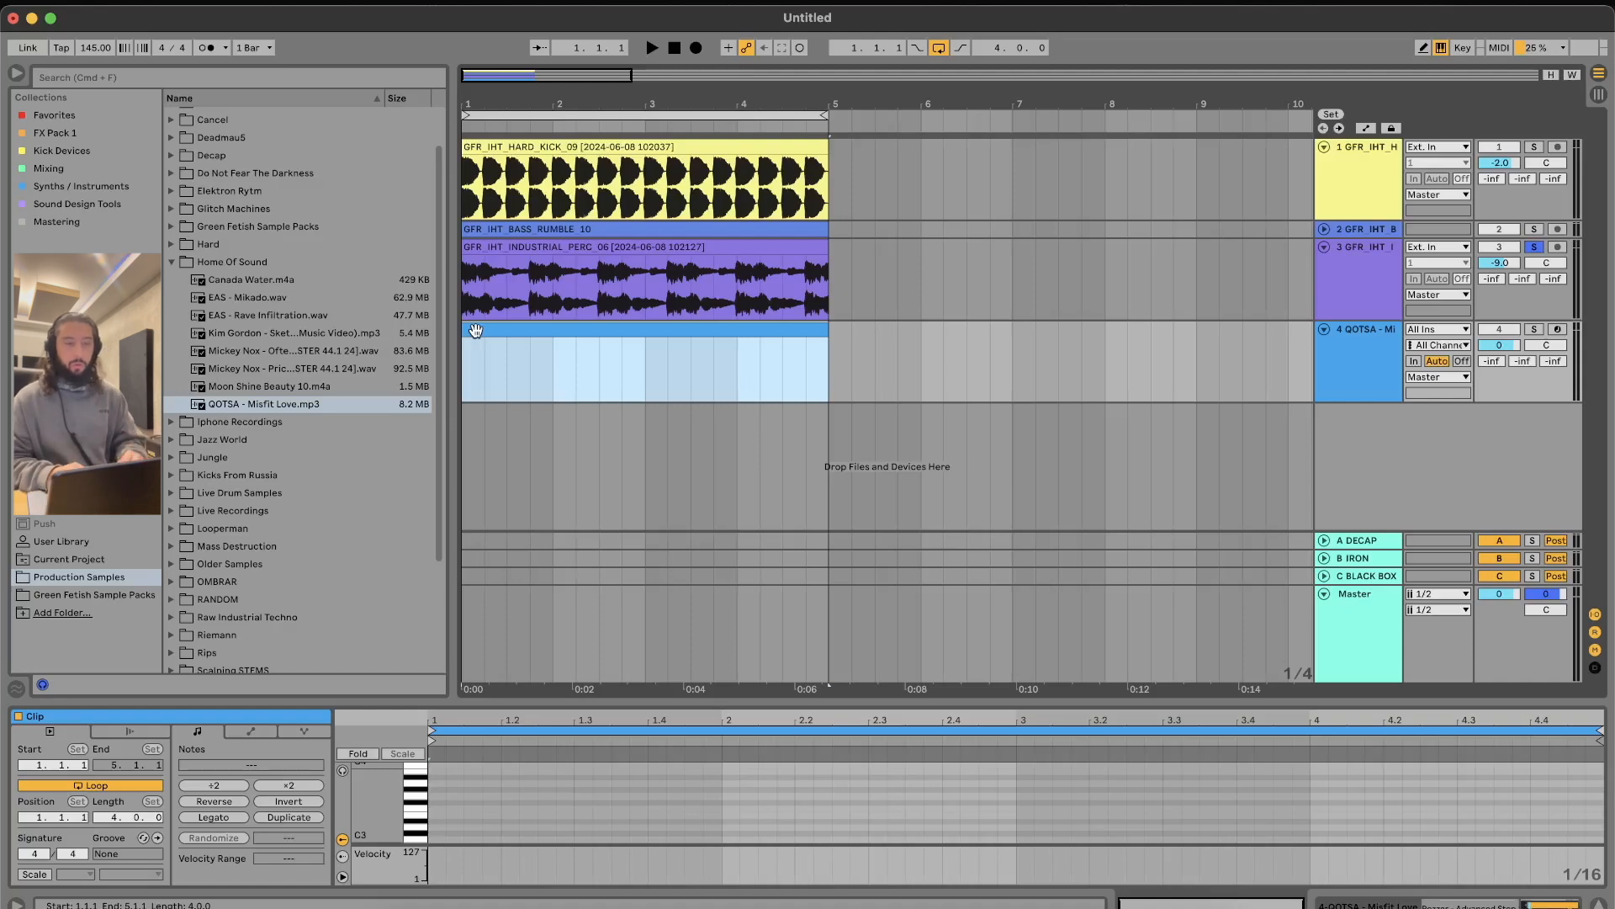
left_click(1534, 329)
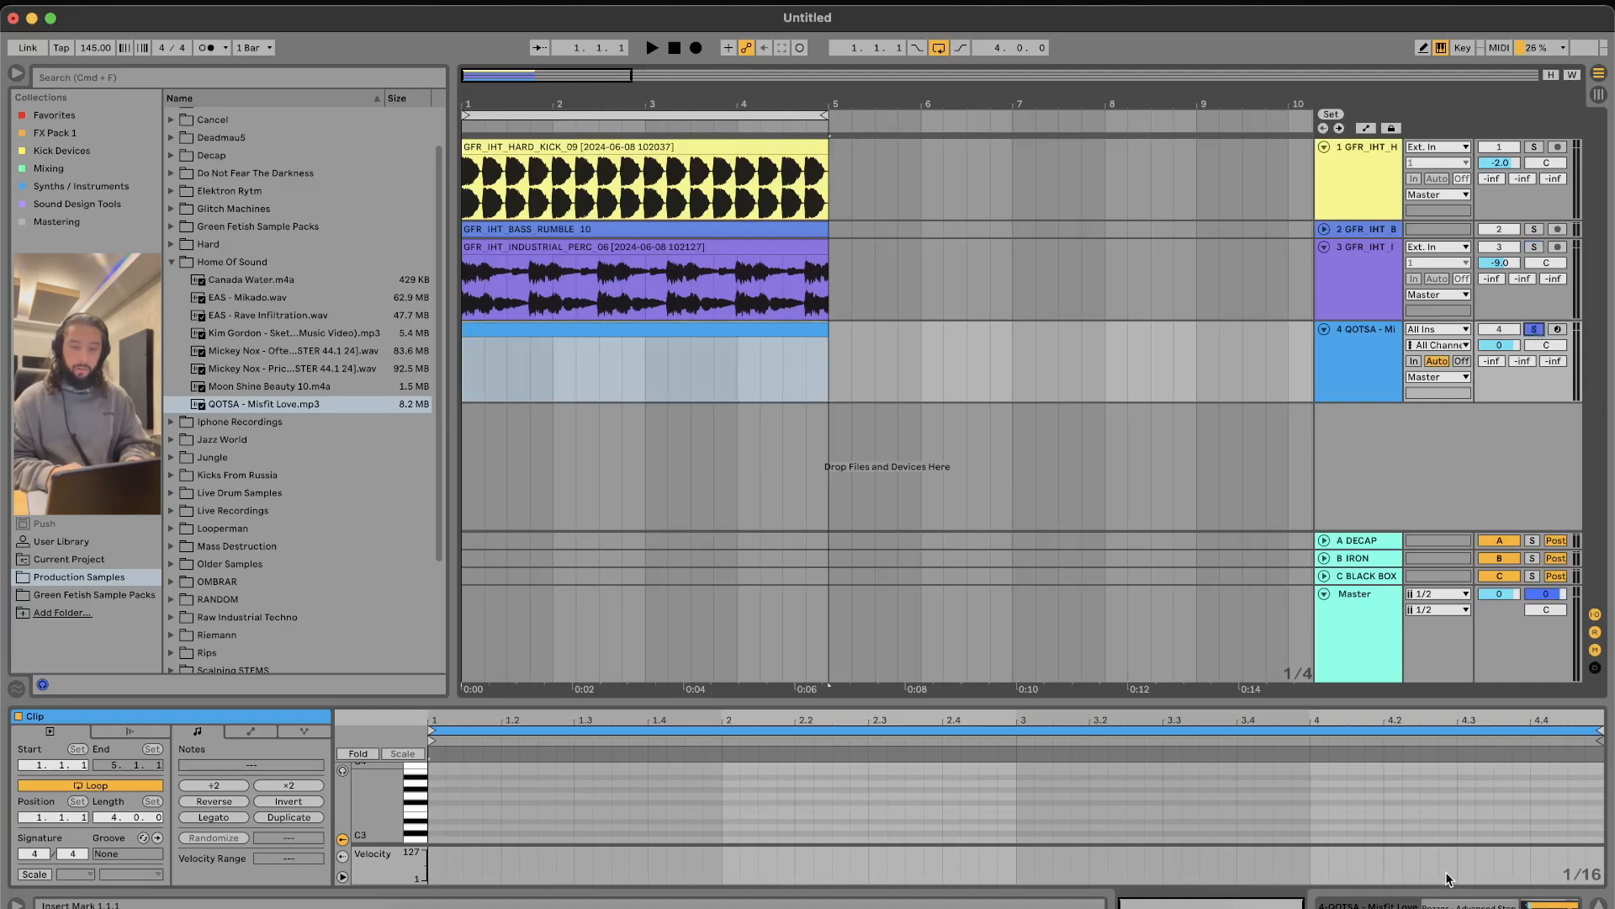
Step: Display the Simpler track's device chain and listen to the slices triggered by the step sequencer
left_click(1449, 905)
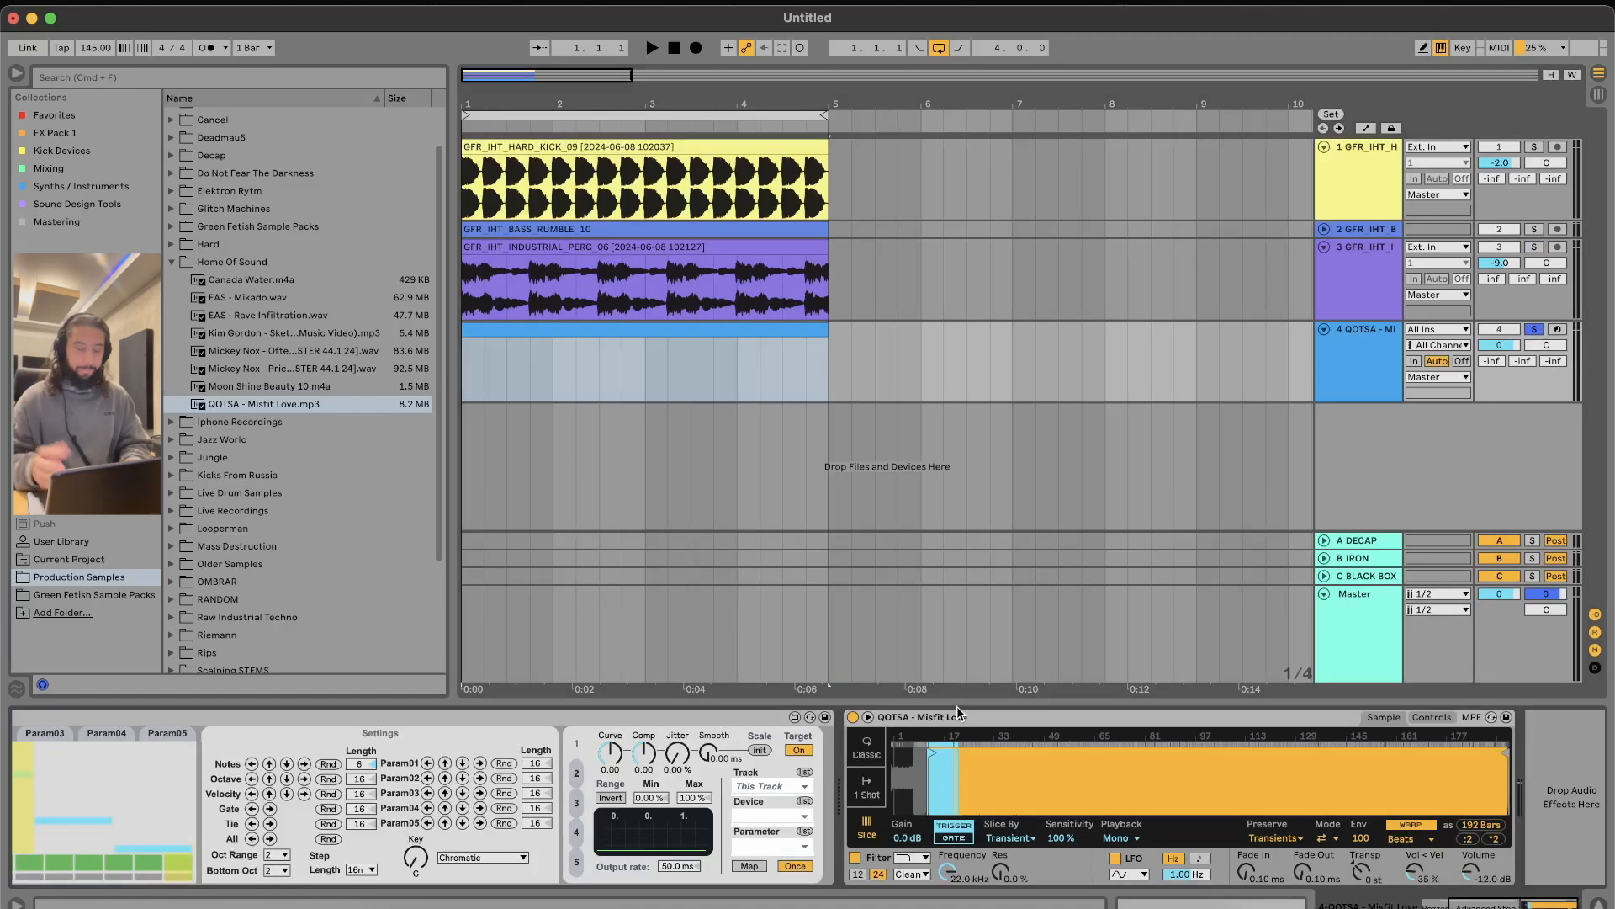
scroll(1008, 715, "left", 4)
scroll(1060, 720, "right", 3)
key("space")
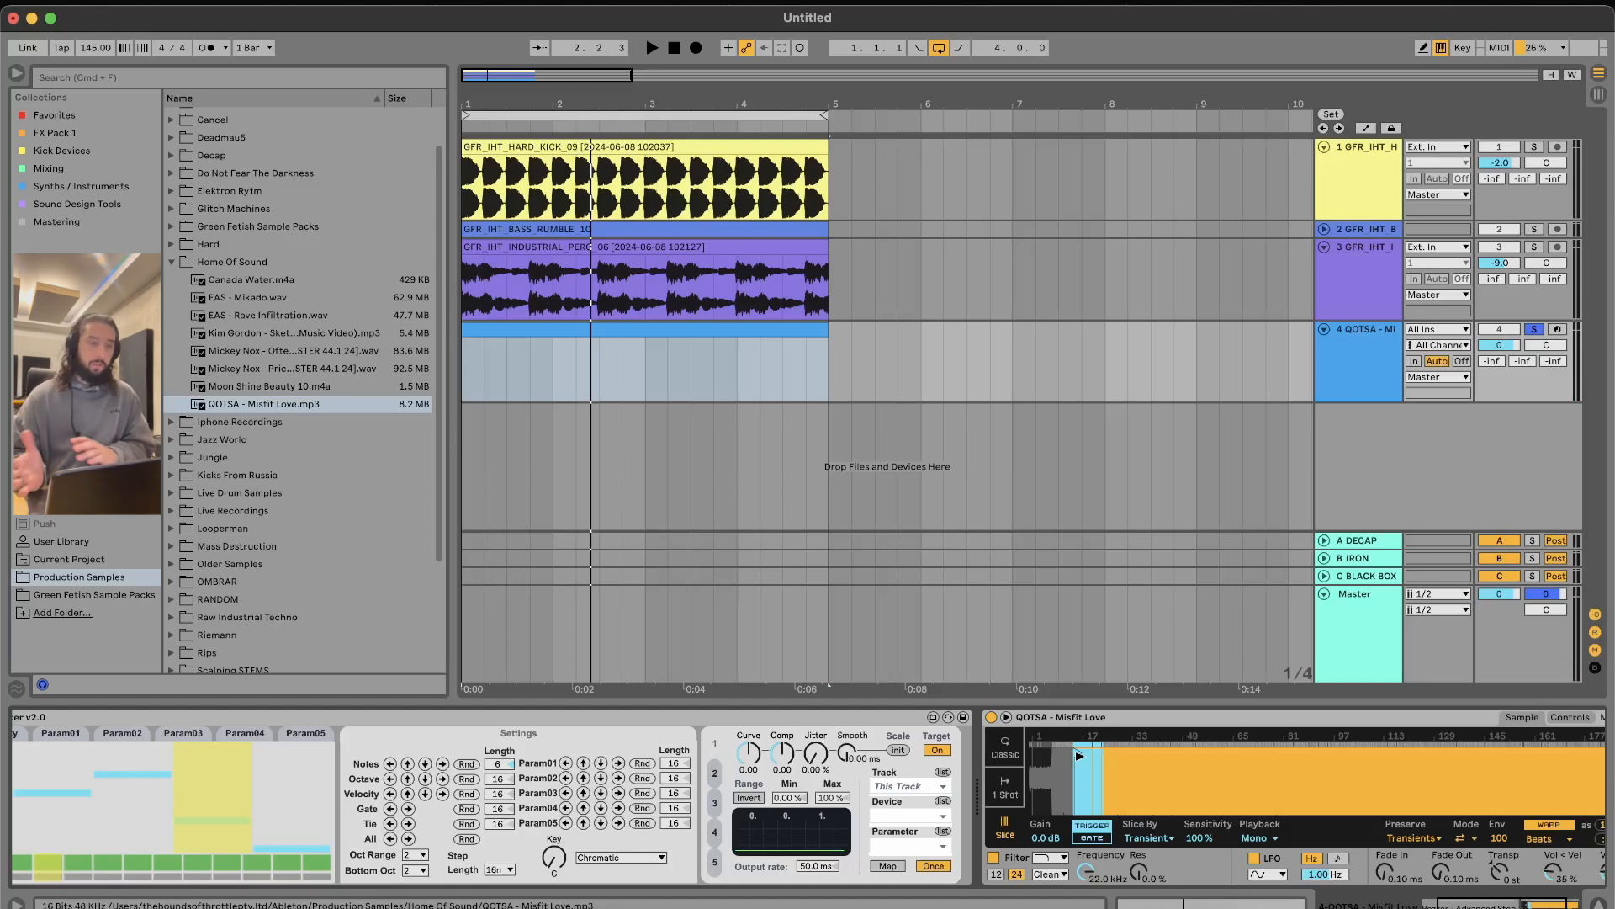
key("space")
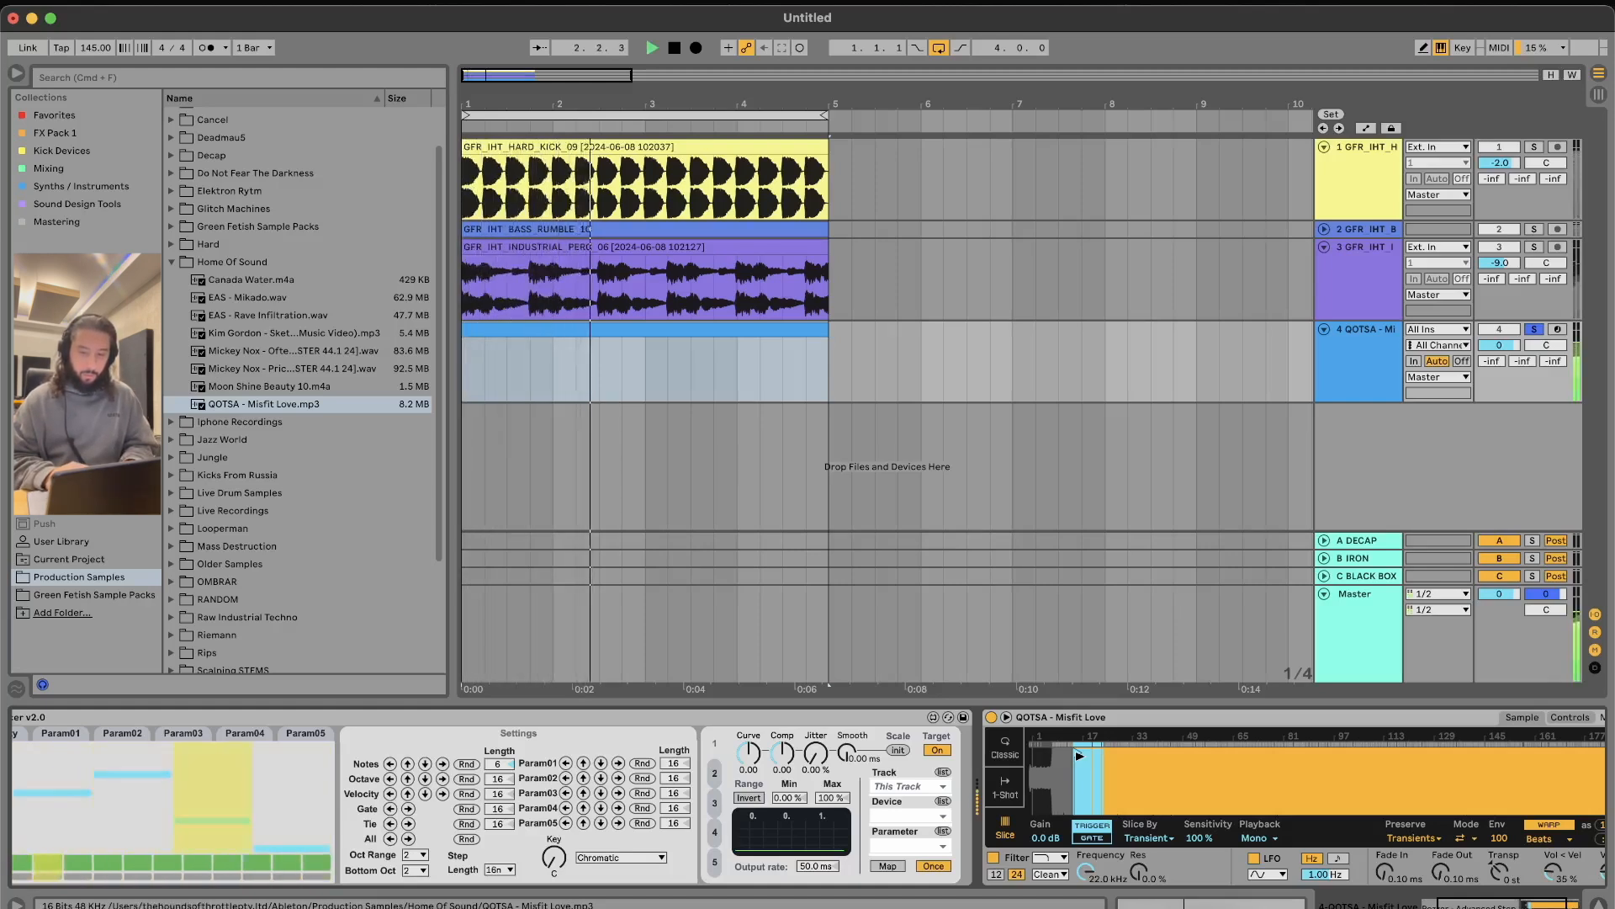
key("space")
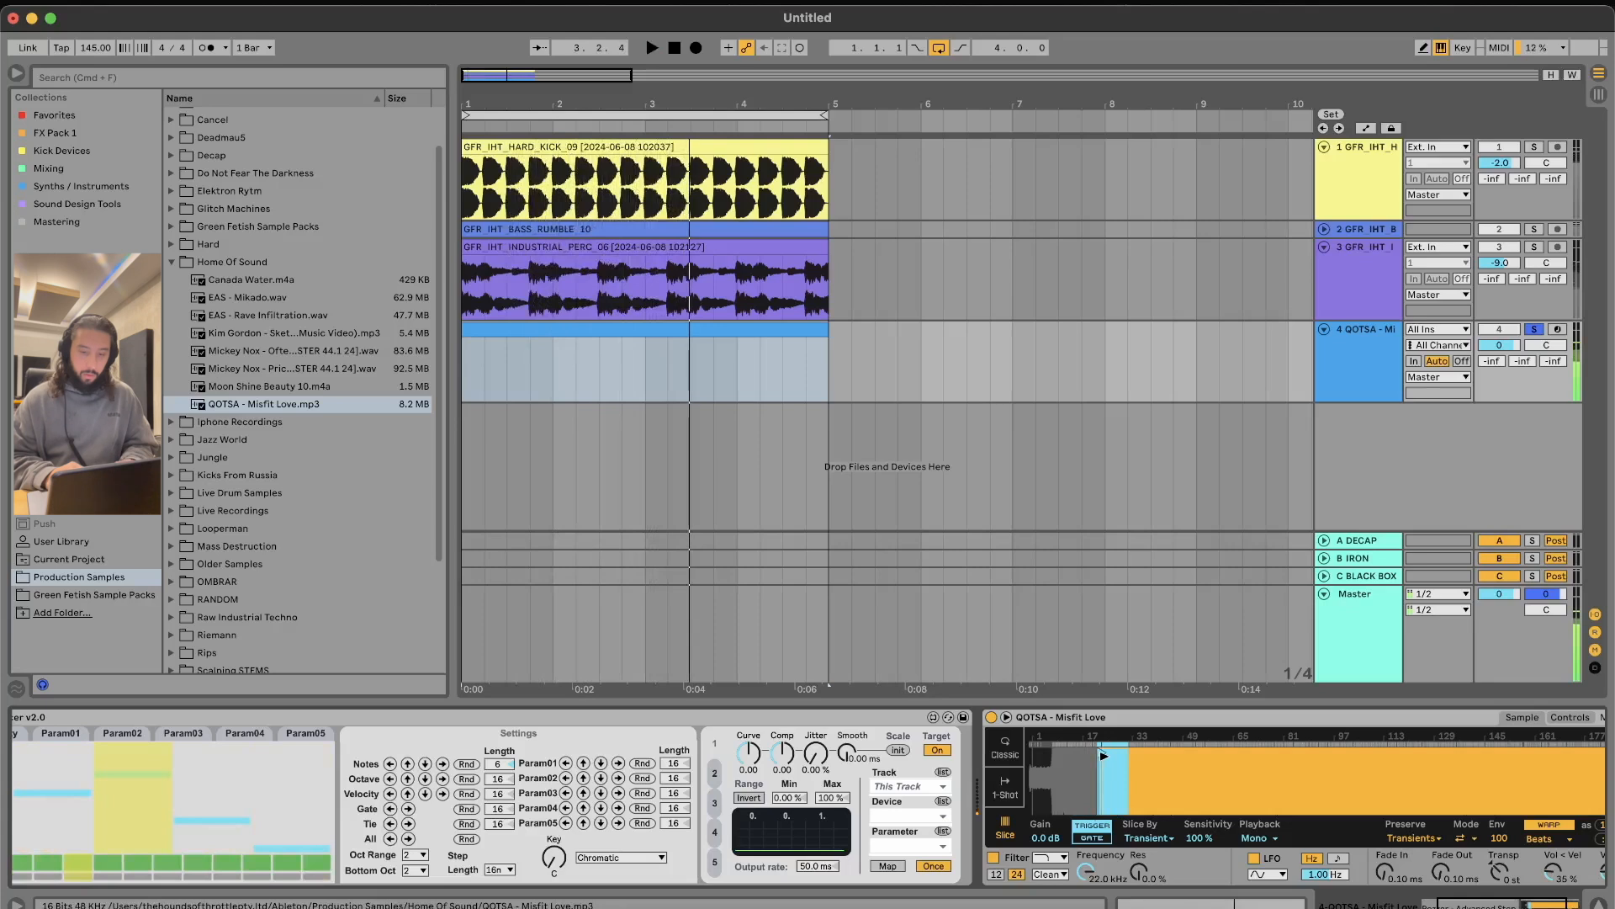
key("space")
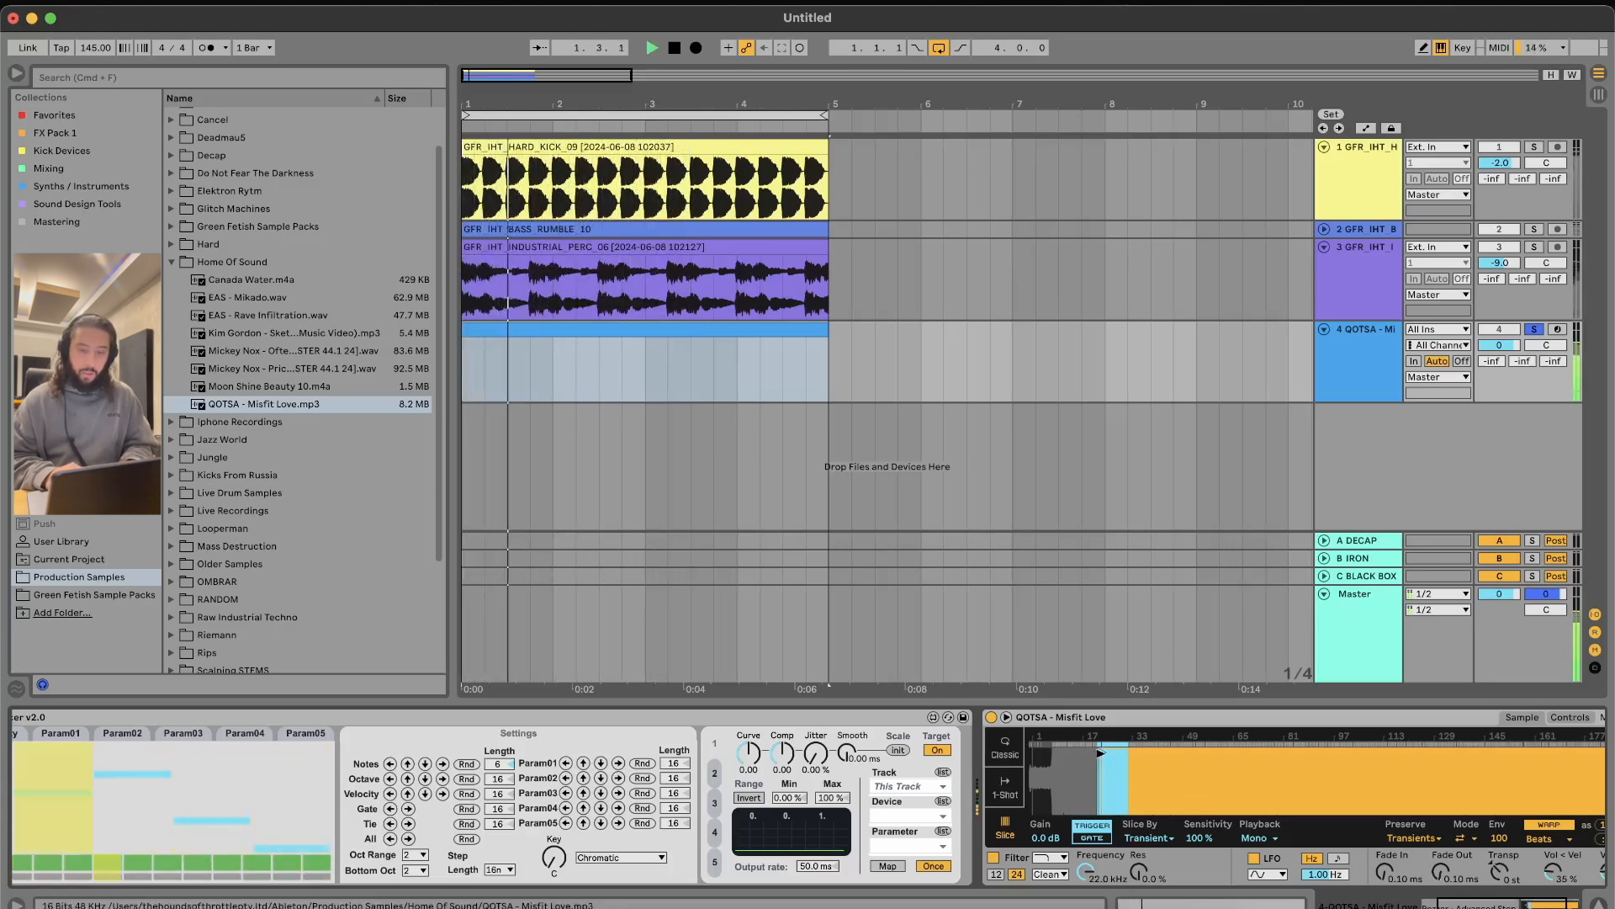
Step: Move Simpler's sample start point stepwise to about bar 65 of the song during playback to hear different slices
left_click_drag(1105, 763, 1146, 755)
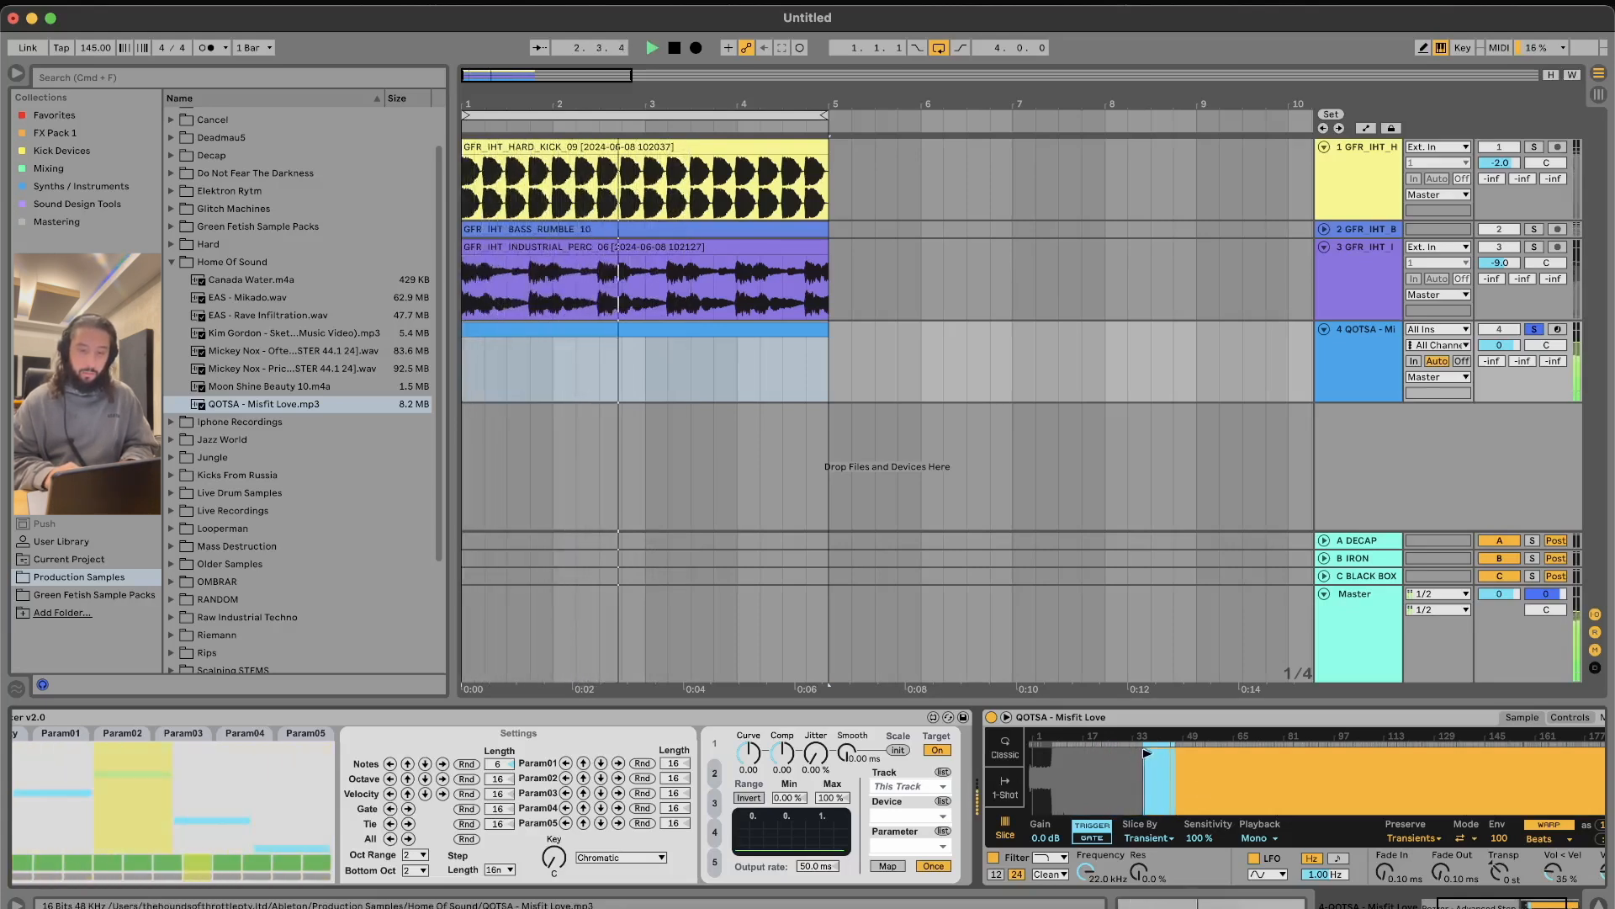
left_click_drag(1144, 754, 1184, 755)
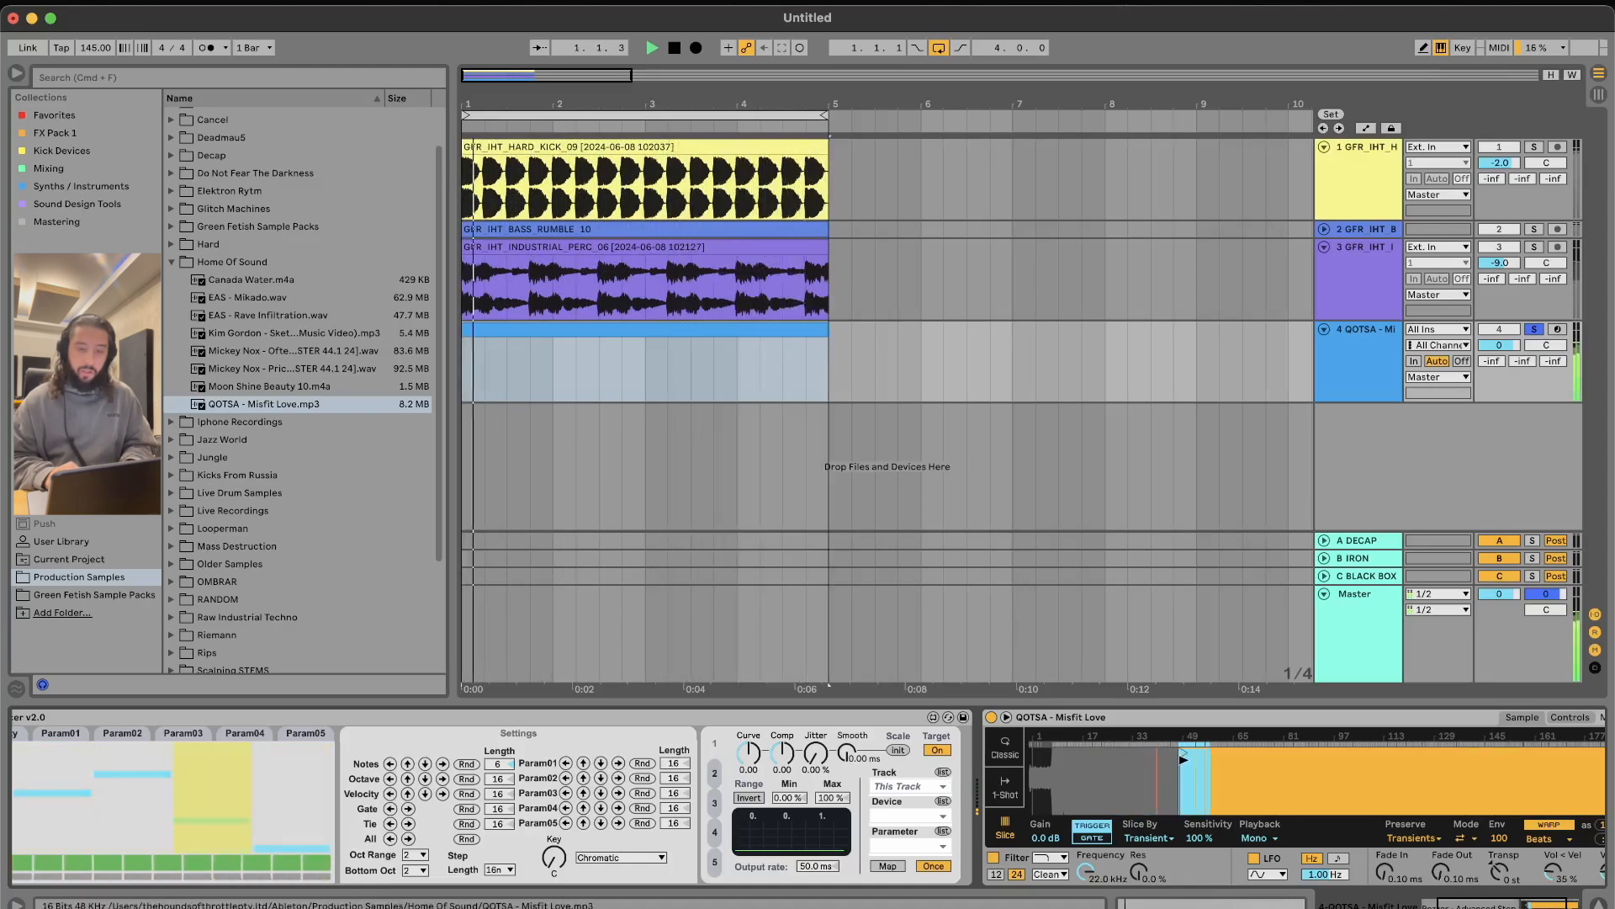
scroll(810, 733, "left", 4)
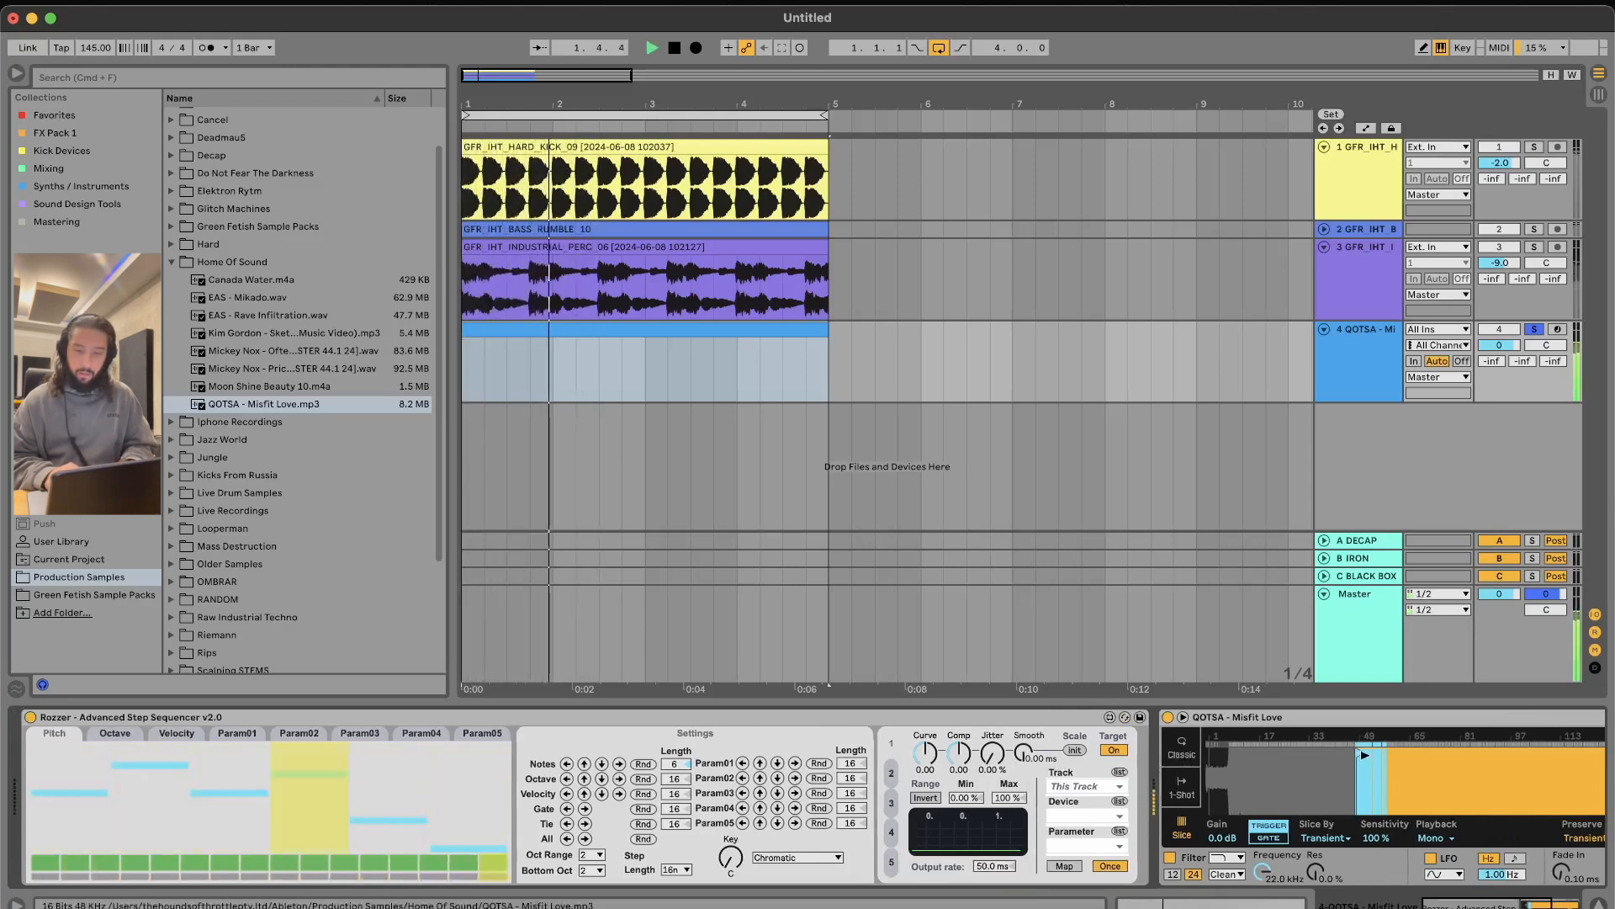
left_click_drag(1351, 742, 1414, 744)
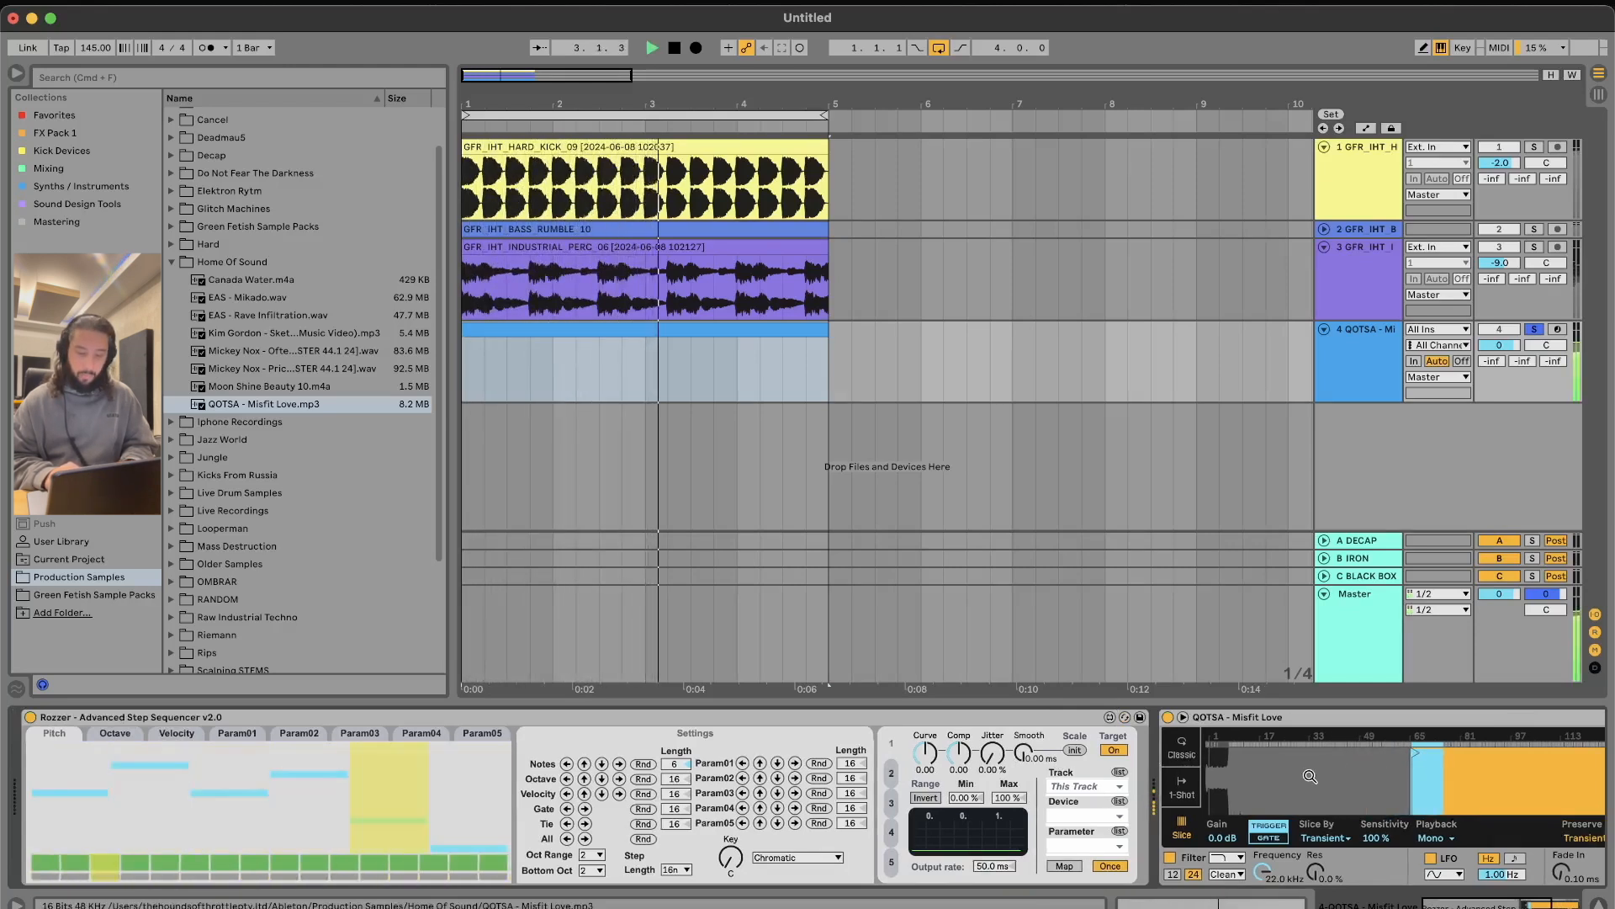
Step: Examine the slices in Simpler's waveform and move the sample start point to about bar 129 during playback
scroll(1261, 778, "right", 5)
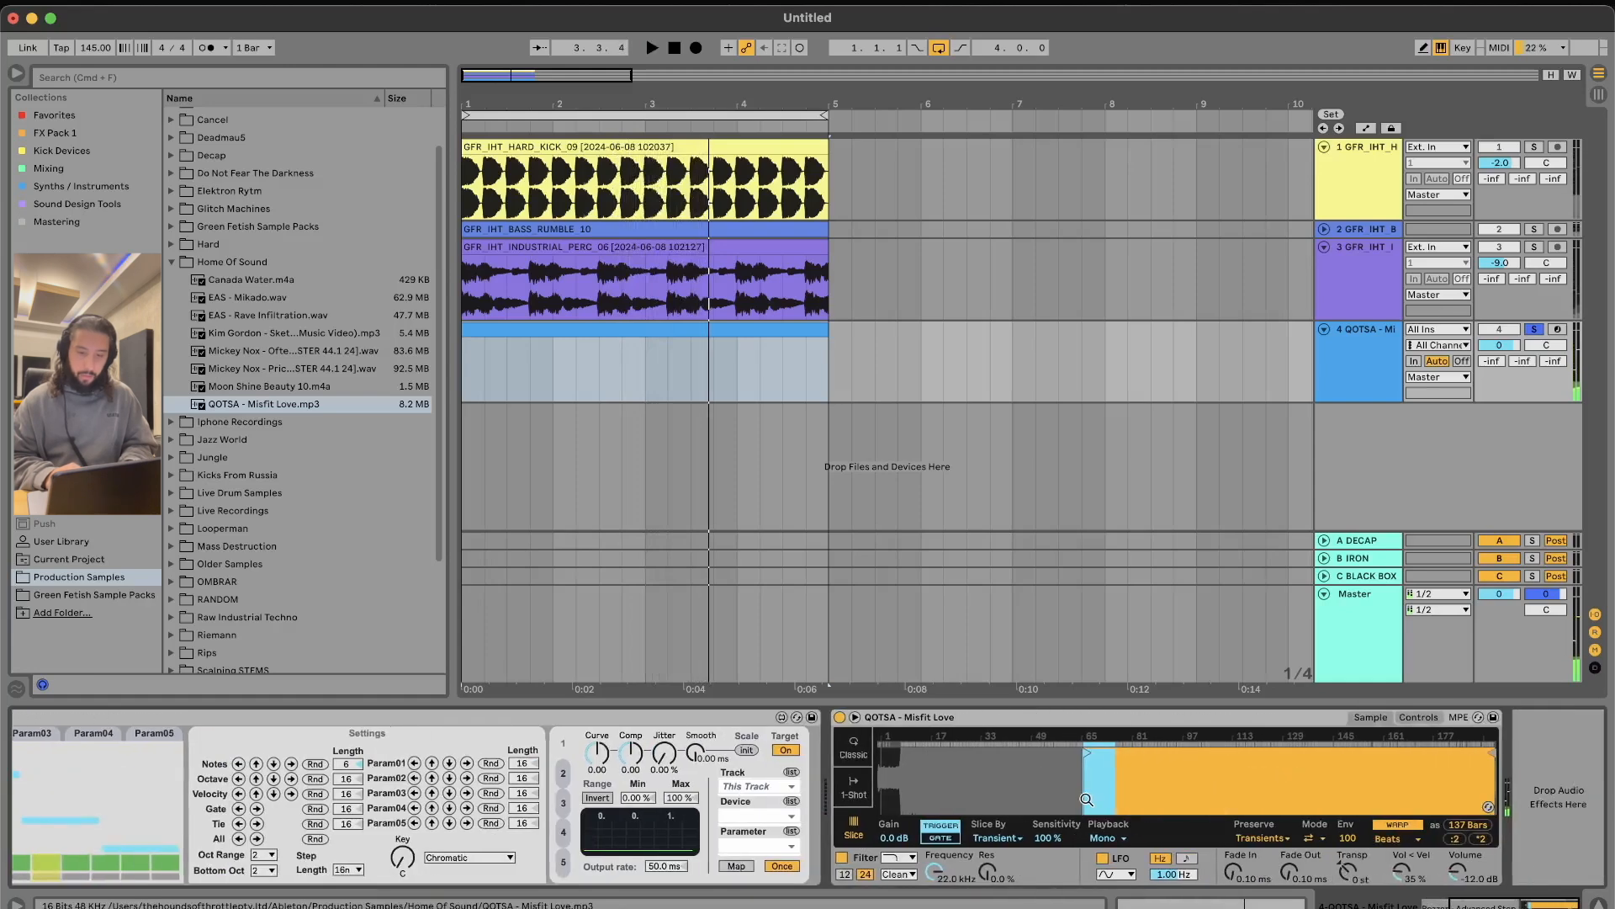
scroll(1141, 765, "left", 1)
left_click_drag(1140, 765, 1140, 850)
left_click_drag(1185, 776, 1185, 724)
scroll(1185, 776, "right", 10)
scroll(1186, 776, "left", 10)
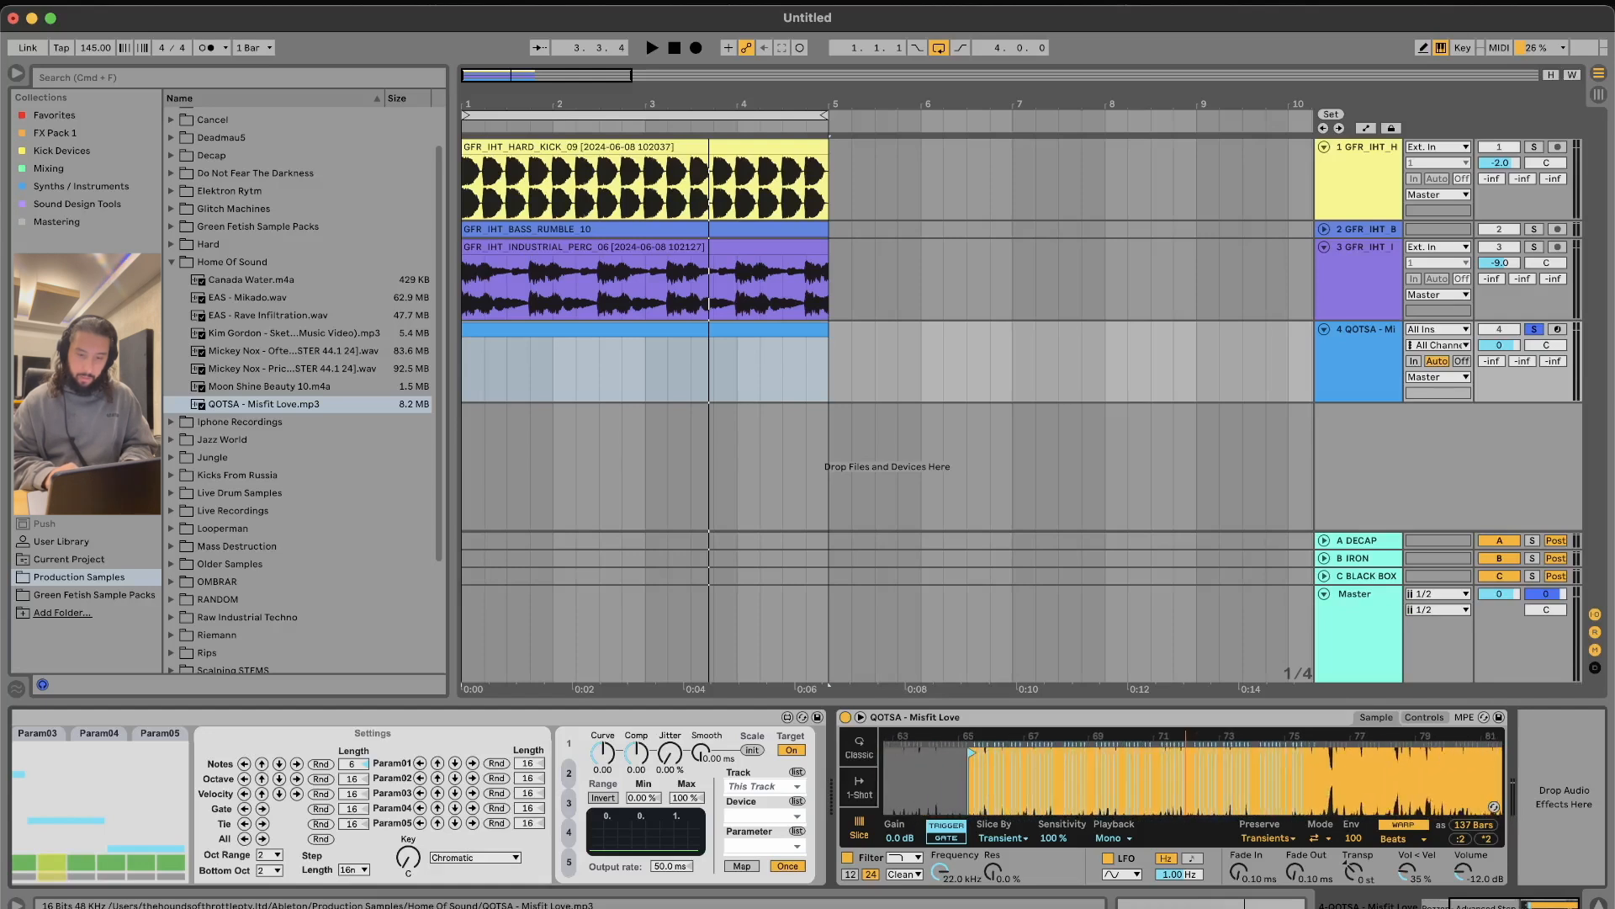
key("space")
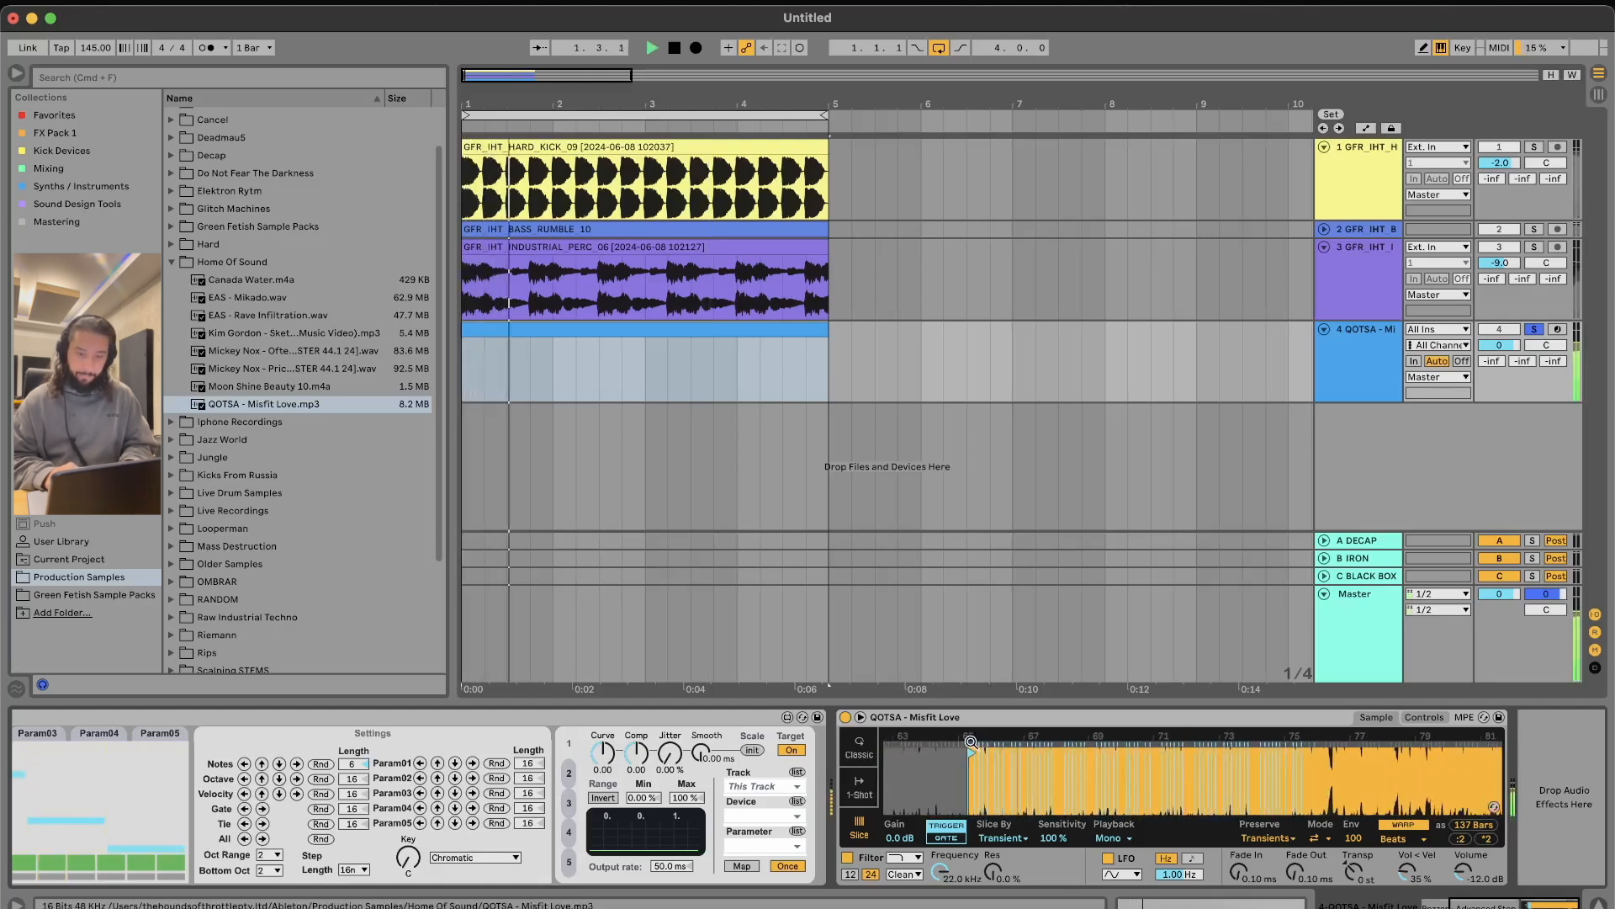
left_click_drag(974, 752, 1285, 769)
scroll(1096, 771, "down", 8)
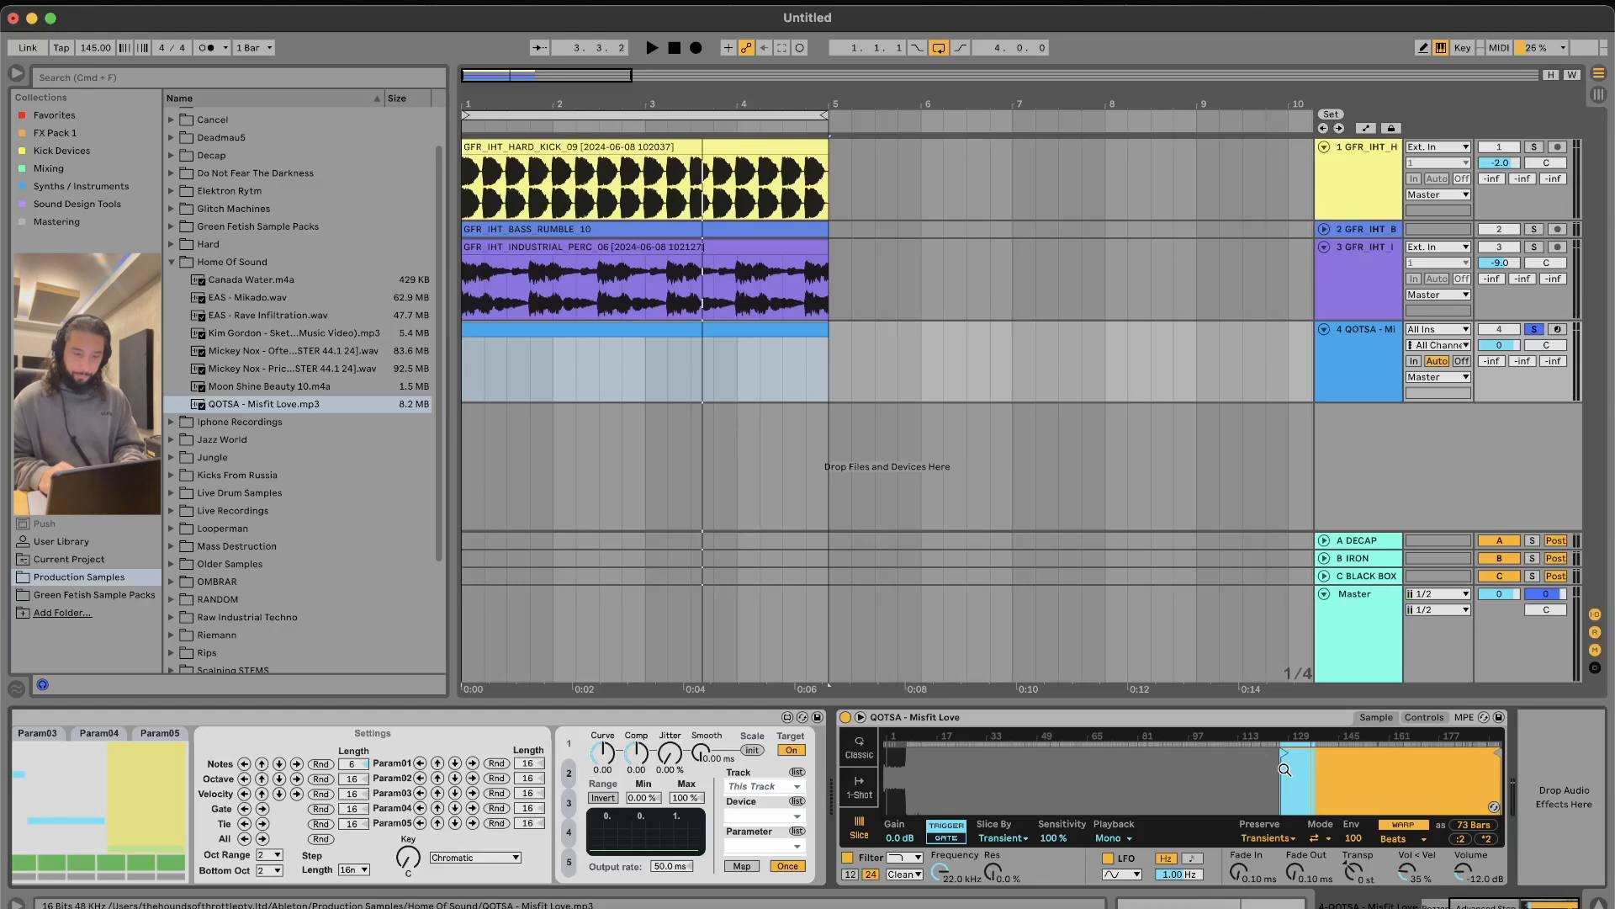
left_click(897, 858)
left_click(905, 850)
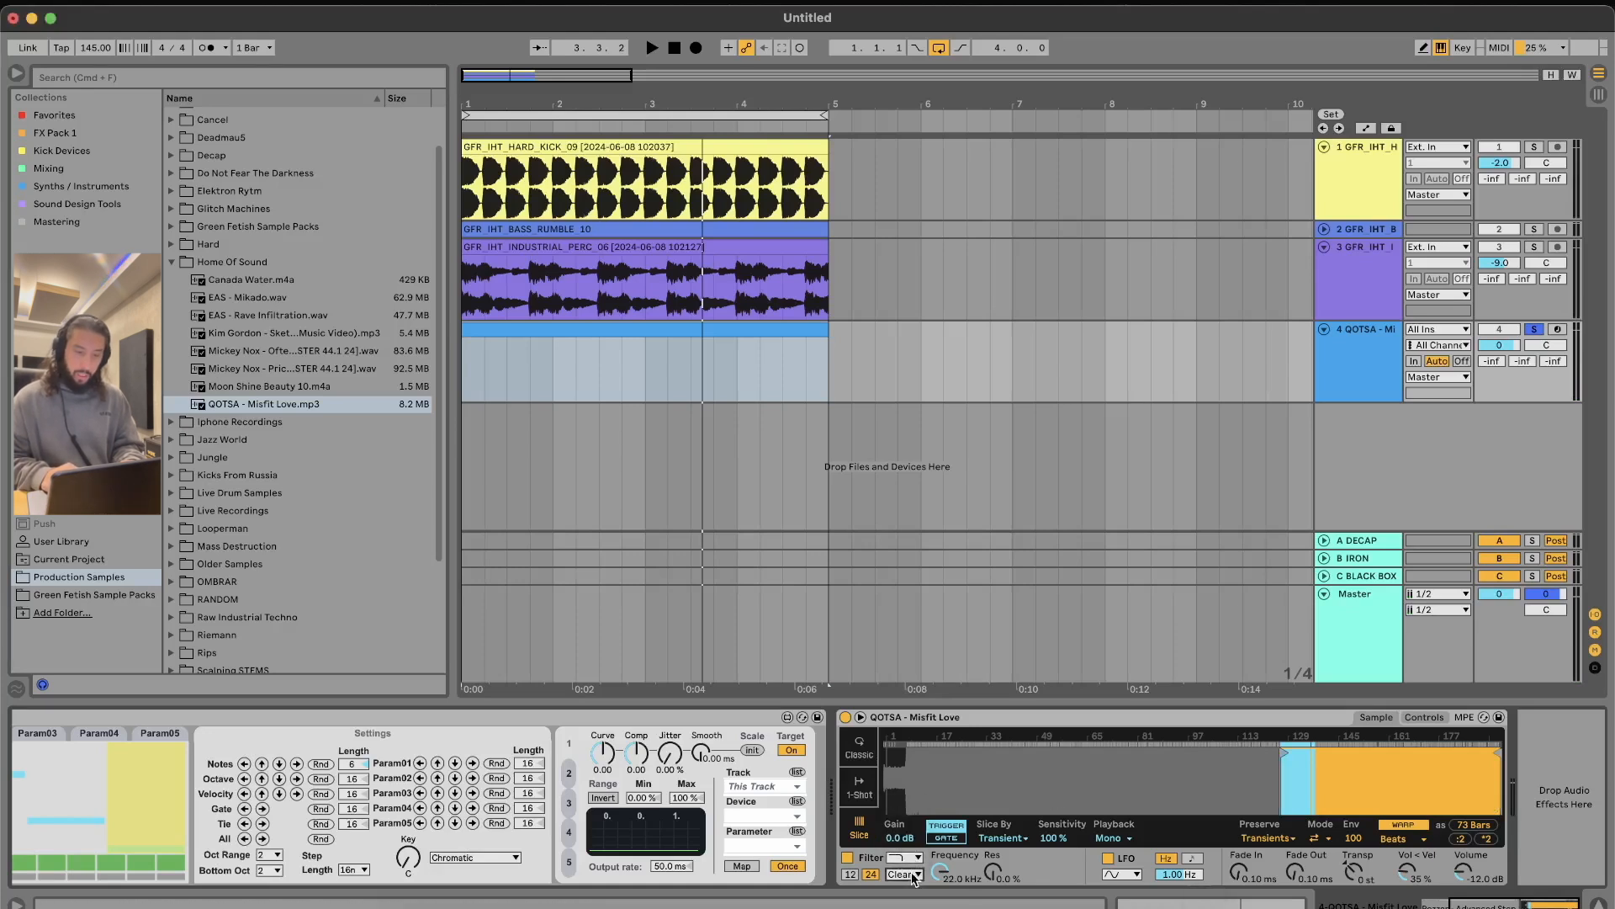
left_click(907, 874)
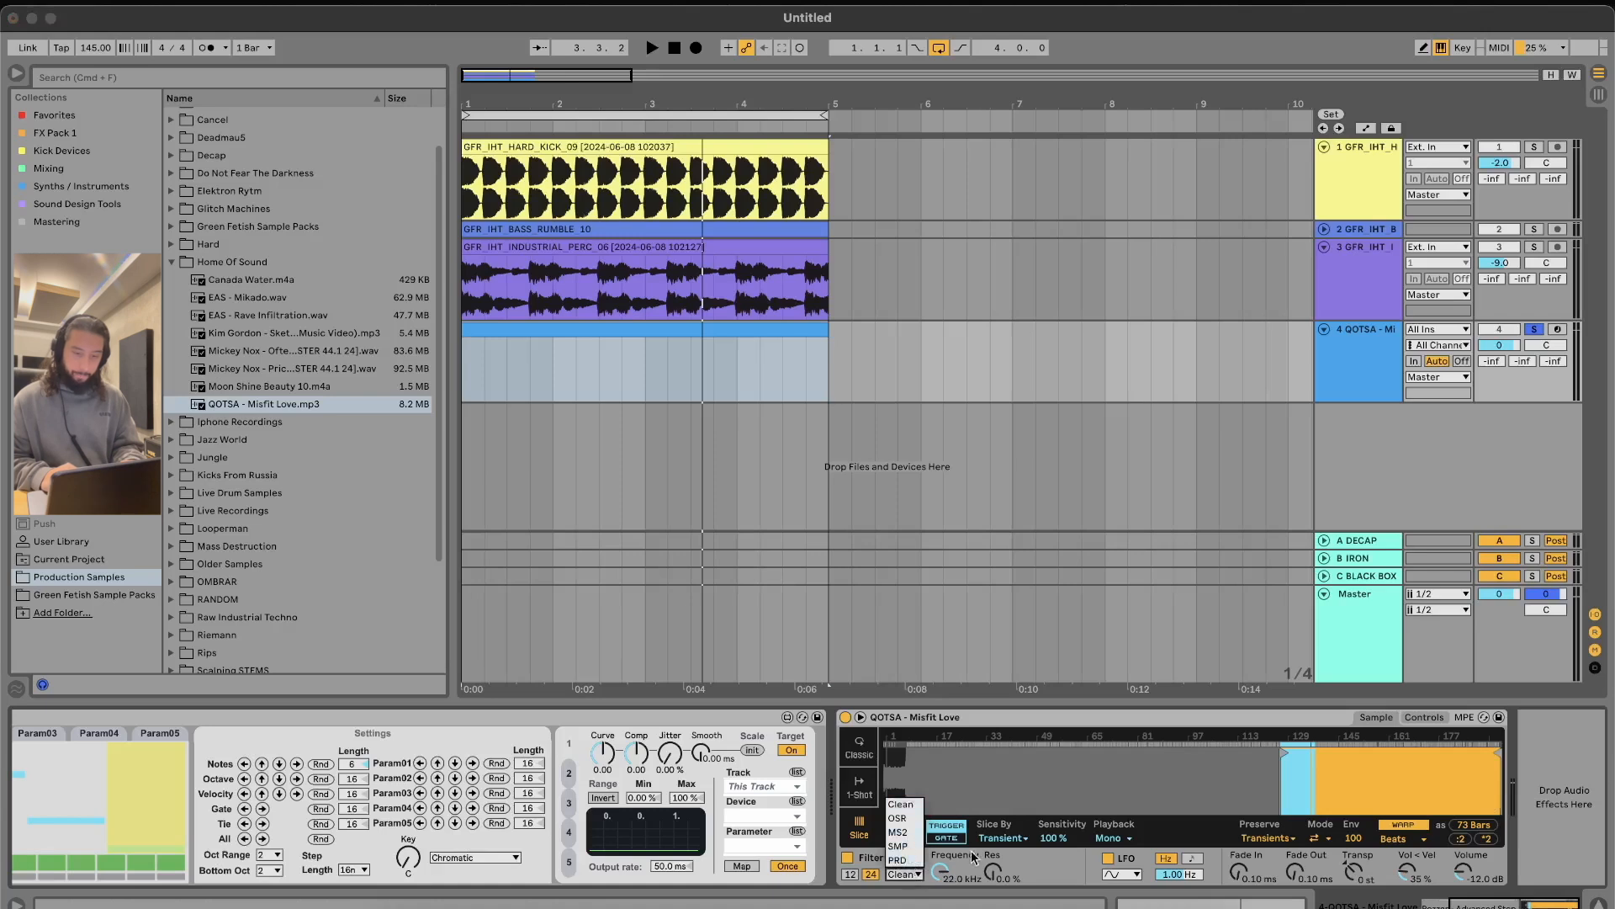
left_click(990, 877)
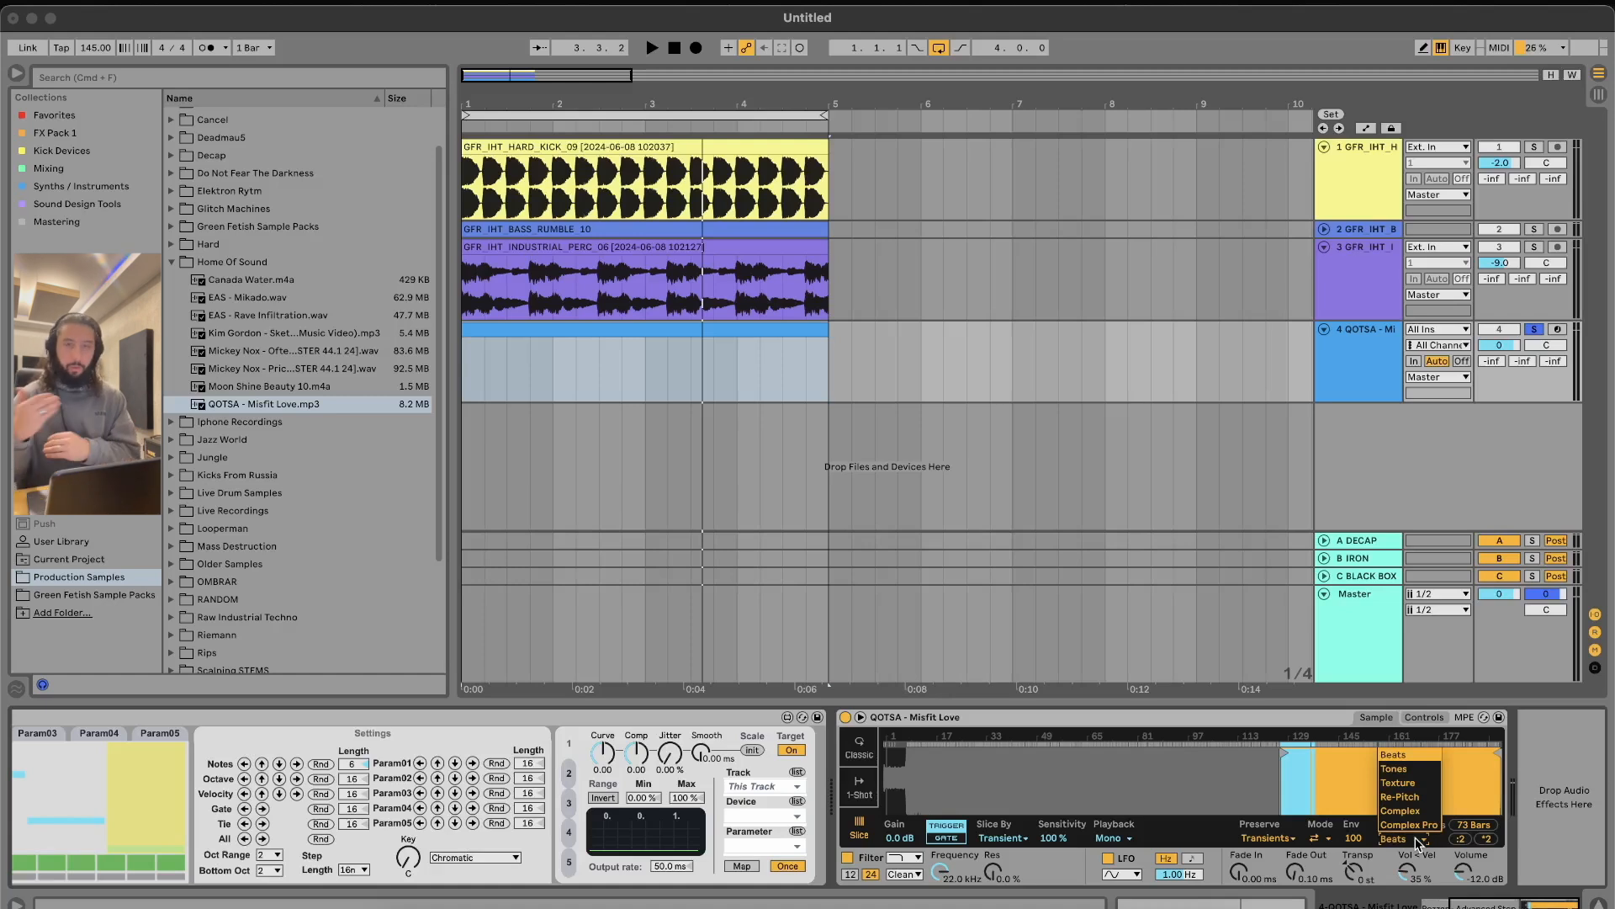
Step: Try slicing Simpler's sample by Beat, inspect the slice markers up close, and restore Transient slicing
left_click(994, 840)
left_click(993, 868)
left_click_drag(1213, 768, 1212, 816)
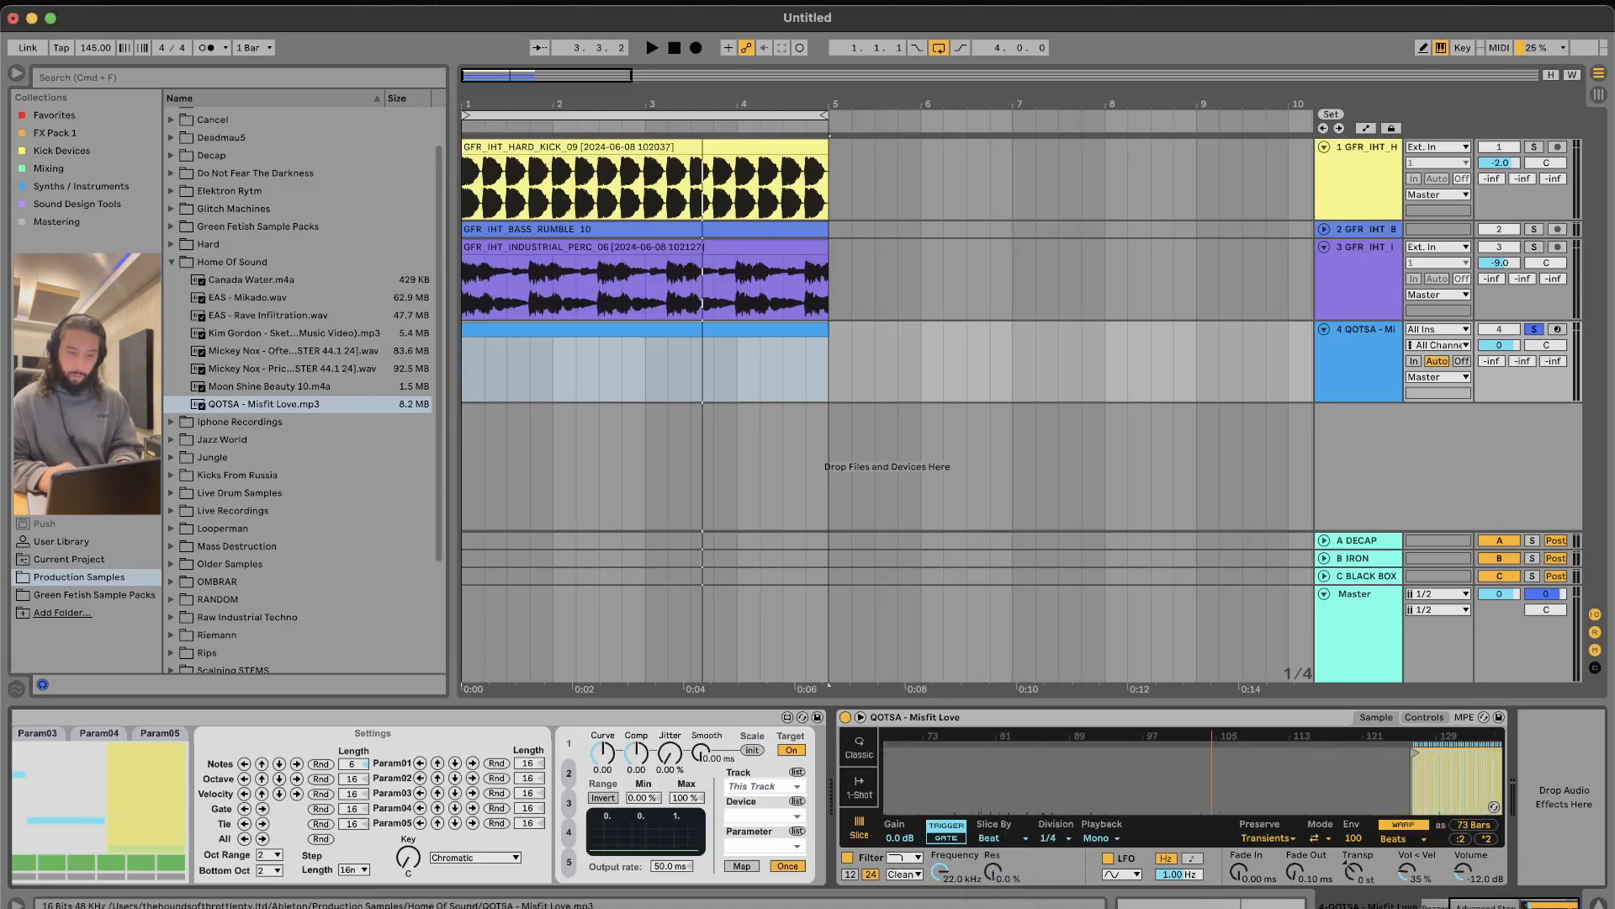
left_click(982, 841)
left_click(1004, 886)
left_click(1008, 840)
left_click(998, 850)
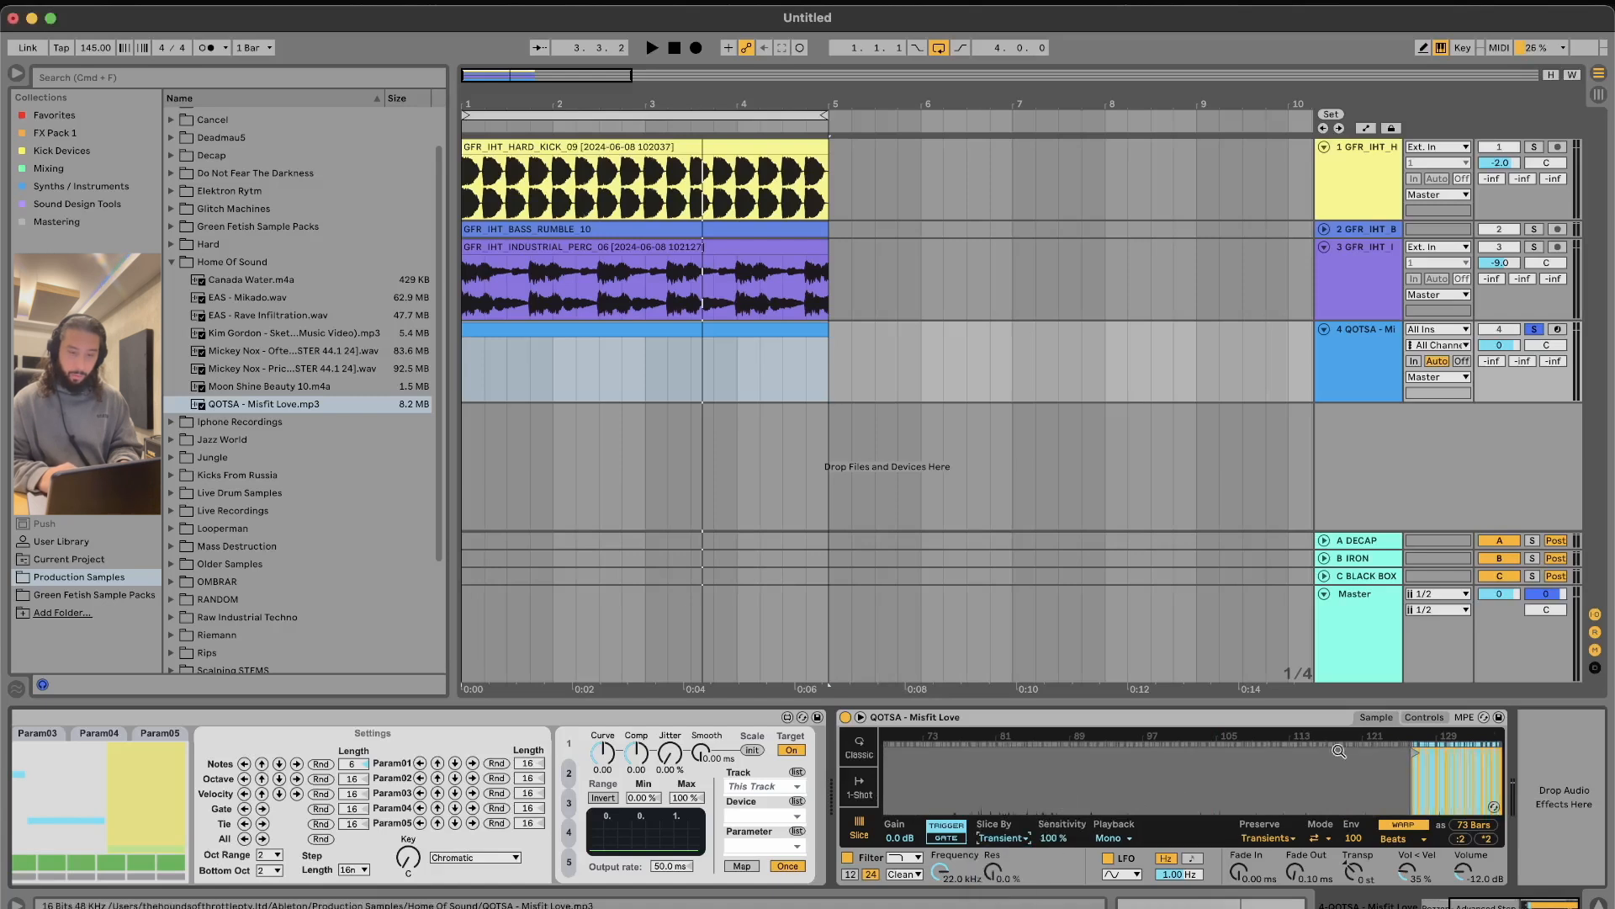
Step: Move Simpler's sample start point back to about bar 75 and play the loop to hear the slices
mouse_move(1412, 754)
left_mouse_down()
mouse_move(1262, 782)
mouse_move(892, 799)
mouse_move(1089, 808)
mouse_move(1091, 764)
mouse_move(1126, 753)
left_mouse_up()
key("space")
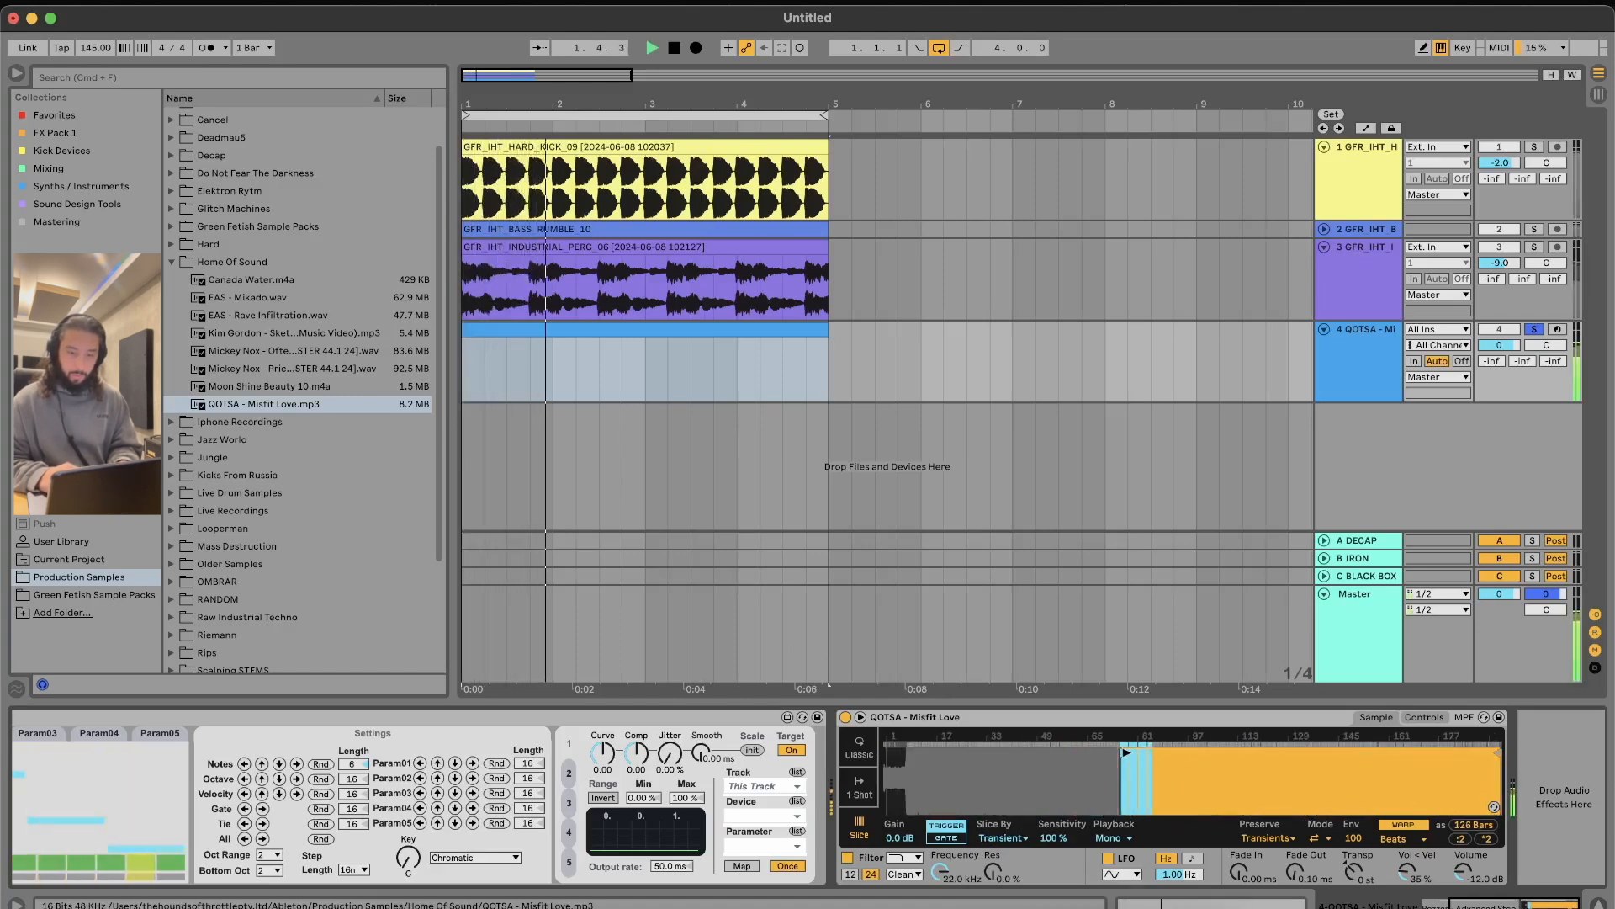
key("space")
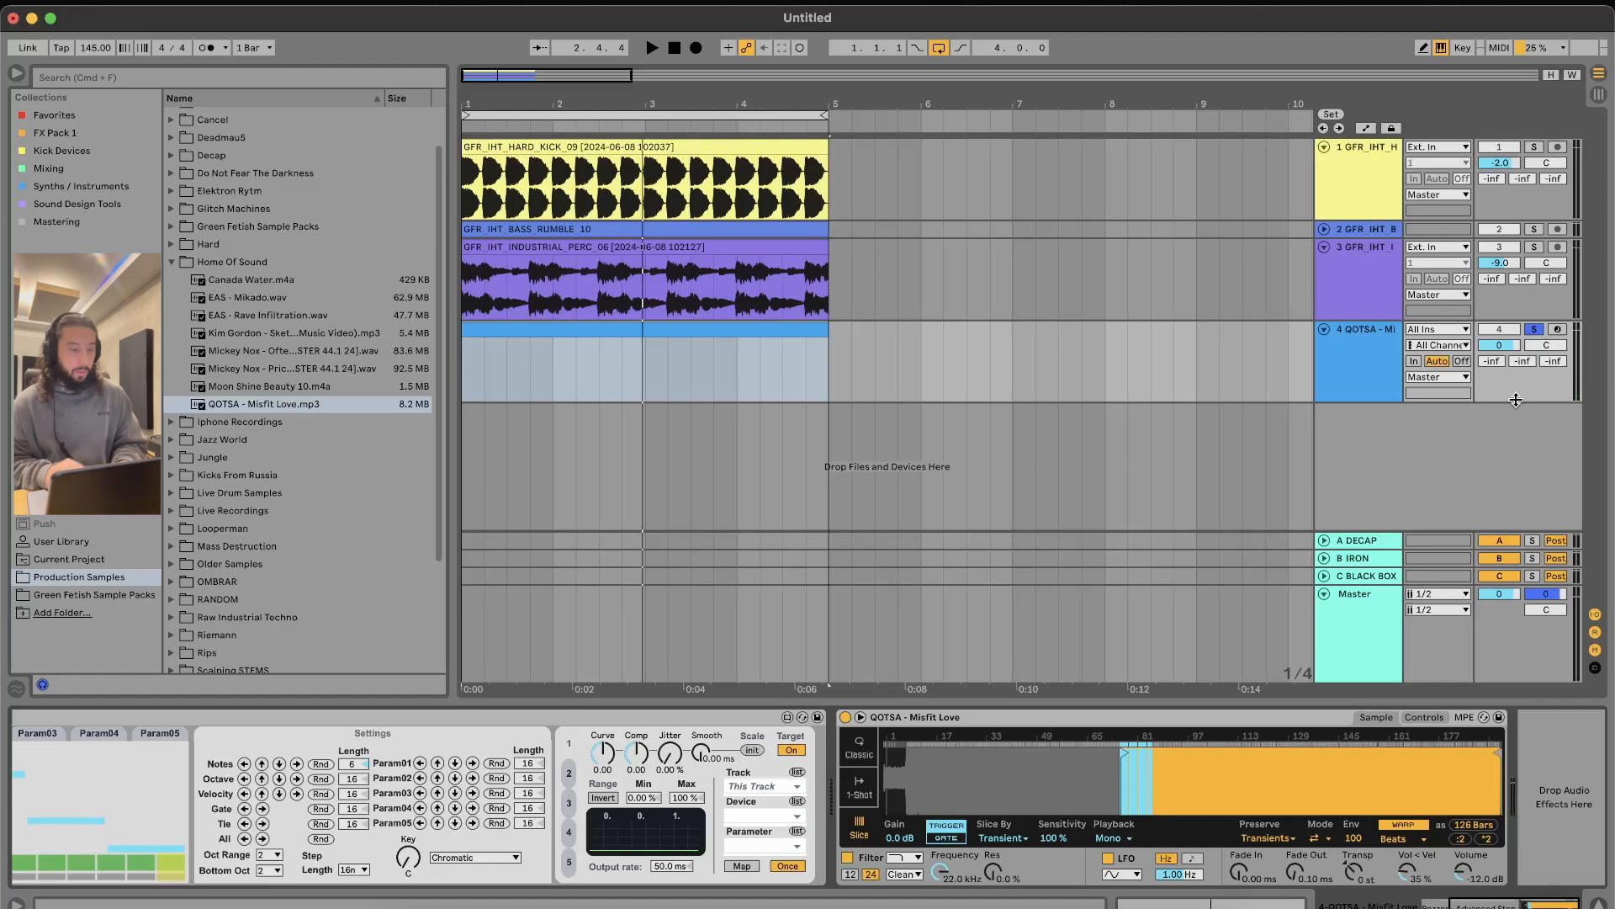
Step: Play the soloed track and randomize the Rozzer sequencer's notes twice
scroll(647, 765, "left", 5)
key("space")
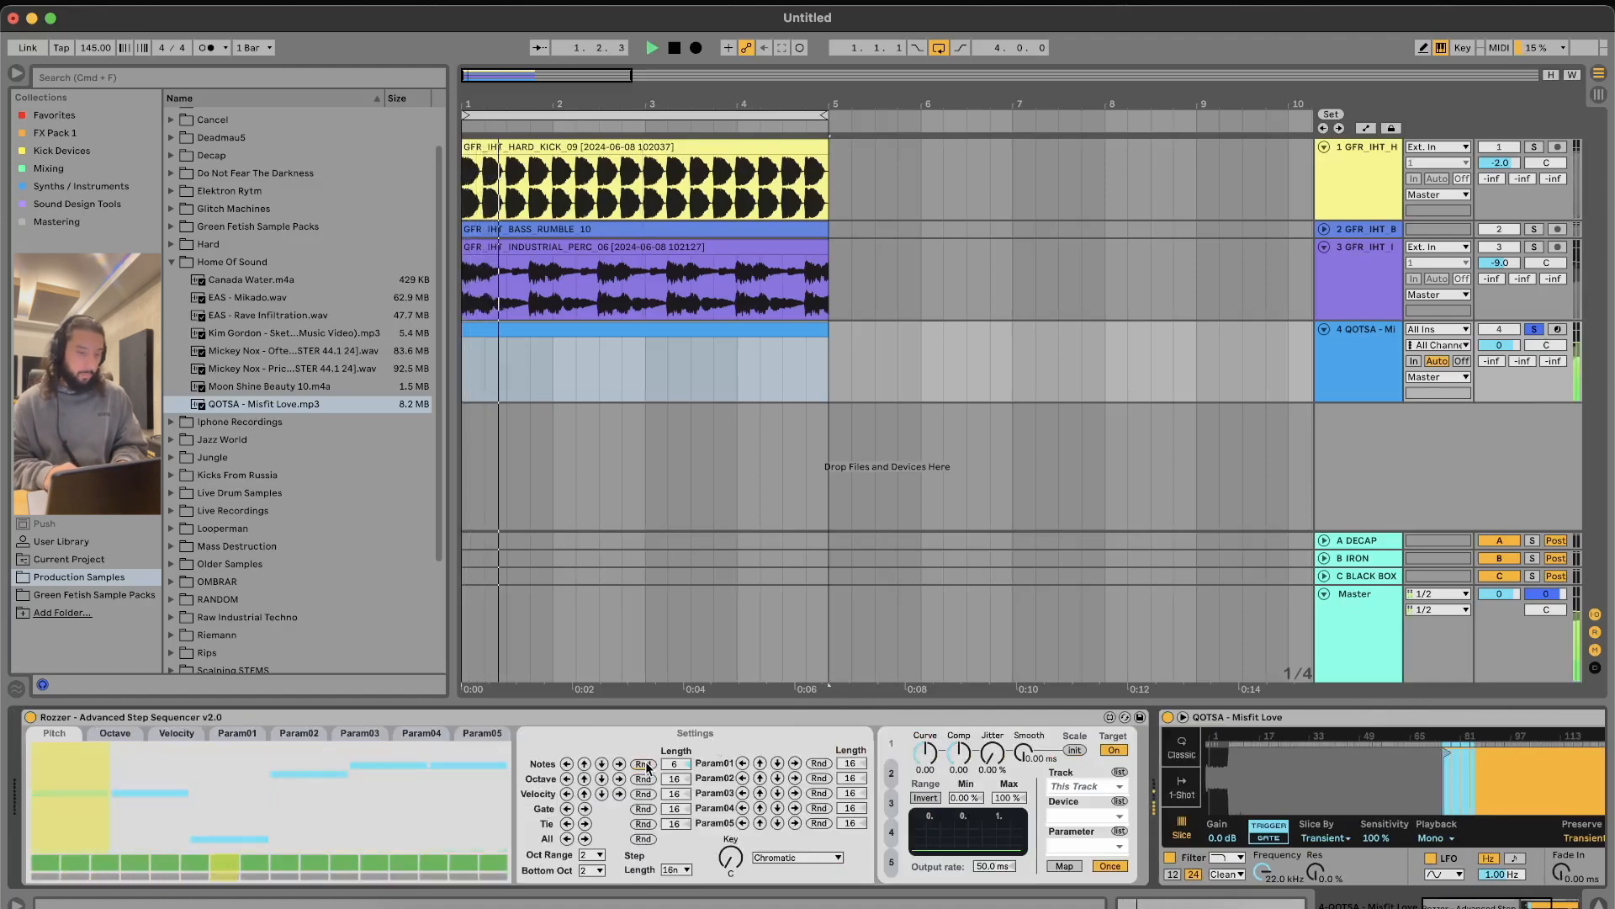
left_click(647, 766)
left_click(647, 765)
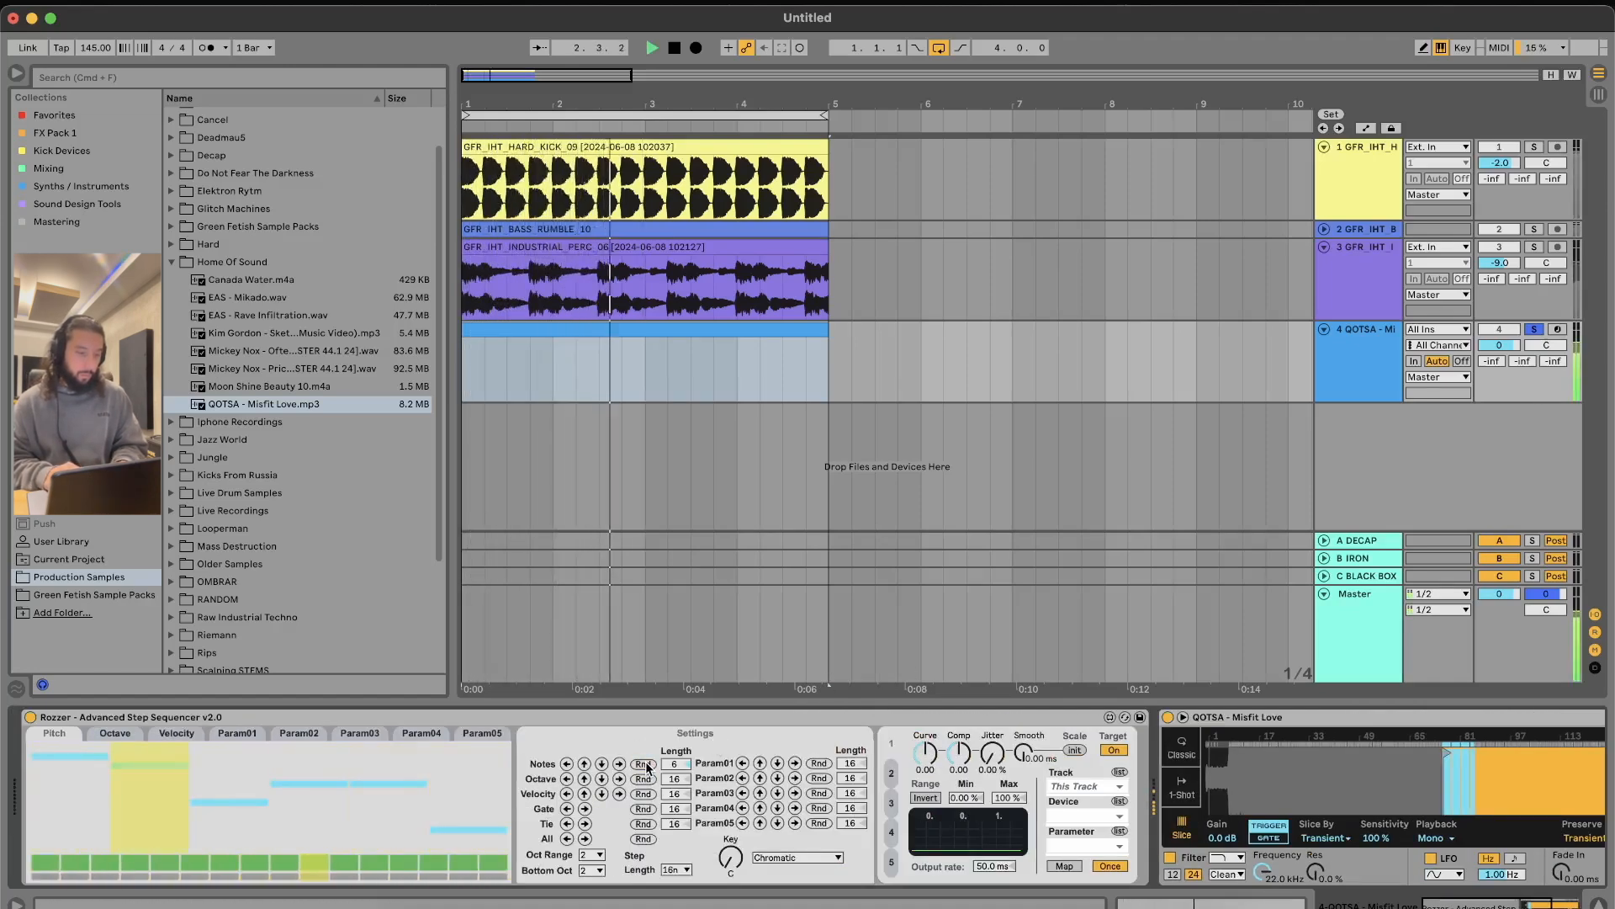
Step: Switch off several gate steps across Rozzer's 16-step pattern during playback
left_click(109, 858)
left_click(219, 859)
left_click(305, 859)
left_click(374, 859)
left_click(461, 859)
left_click(247, 860)
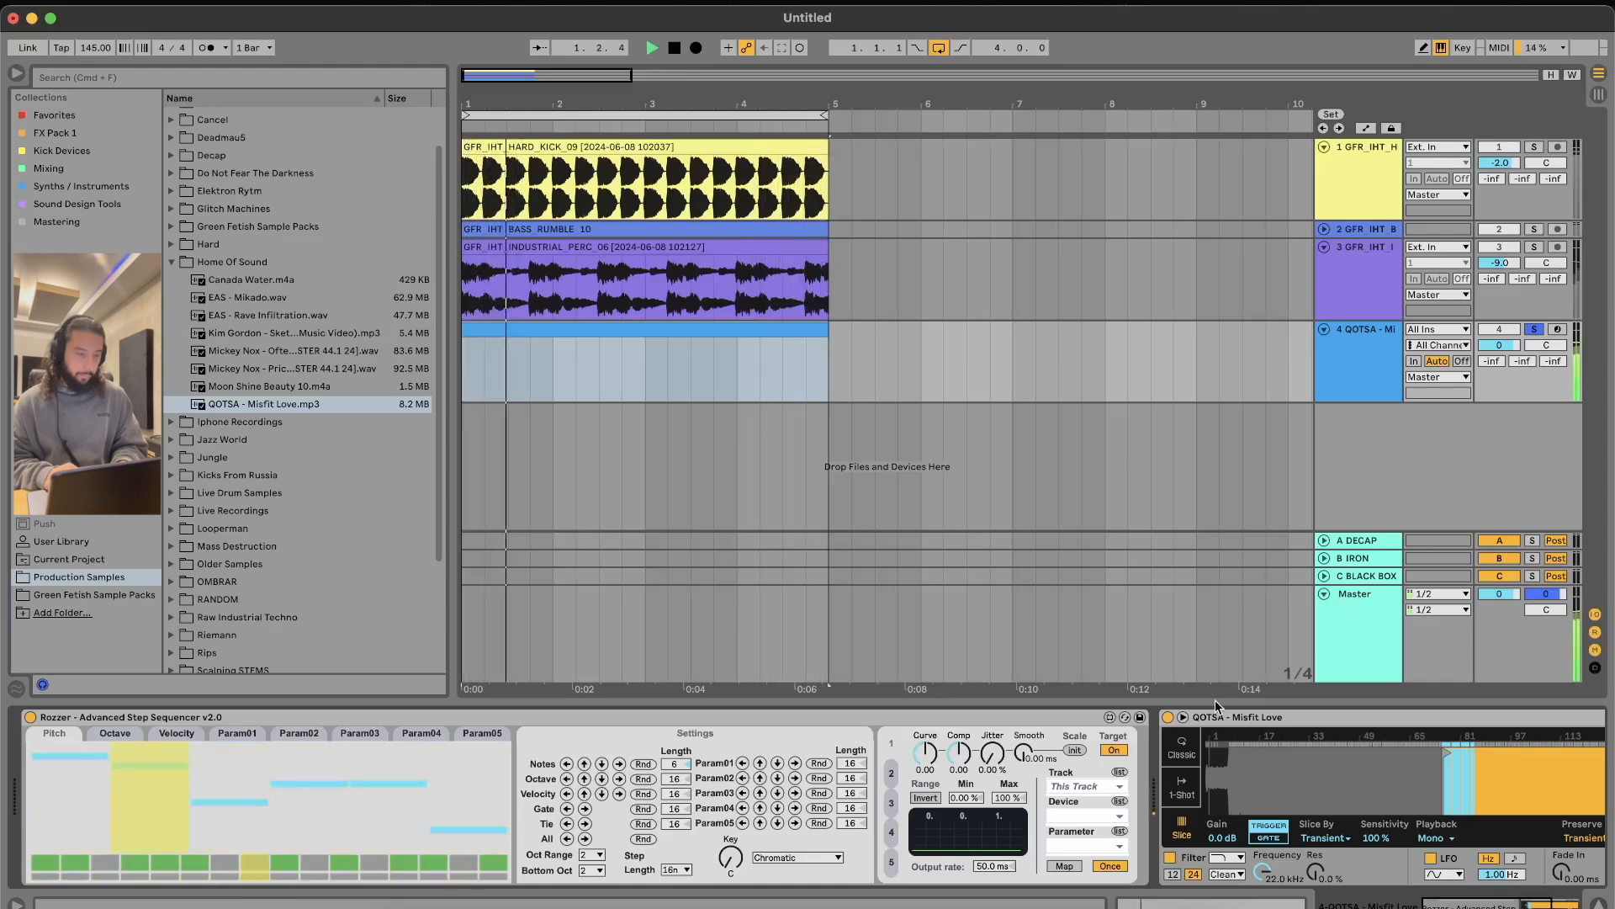
Step: Add the Overdrive effect after Simpler, with Drive at 28% and its filter frequency at about 1.92 kHz
scroll(1400, 810, "right", 4)
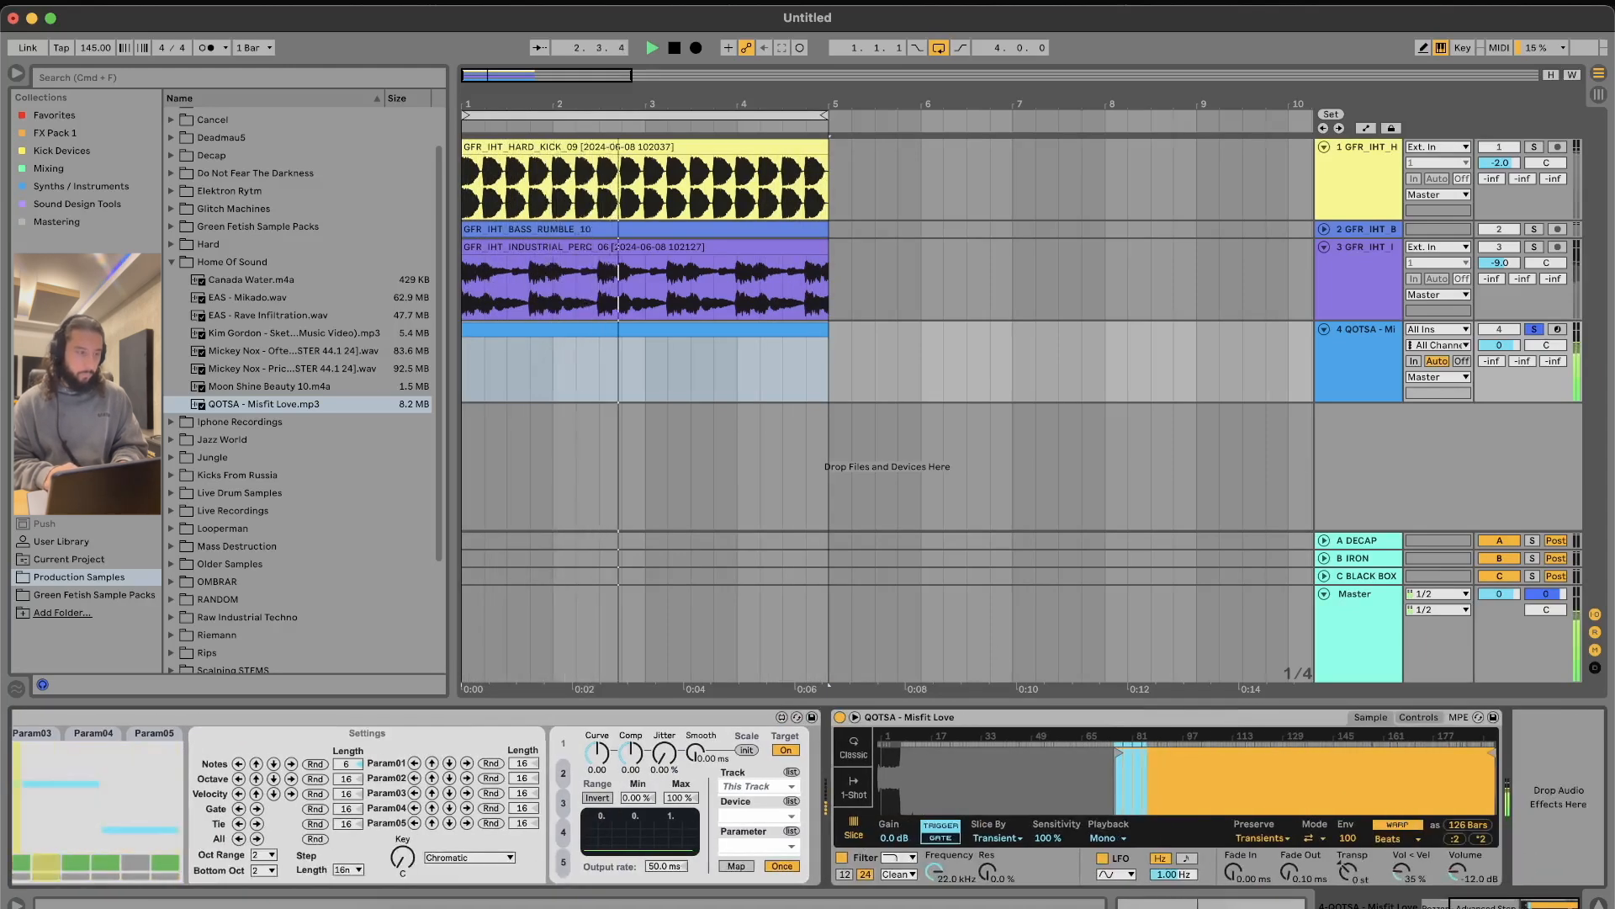
left_click(76, 328)
scroll(235, 353, "down", 5)
scroll(232, 365, "down", 3)
left_click_drag(219, 503, 1568, 829)
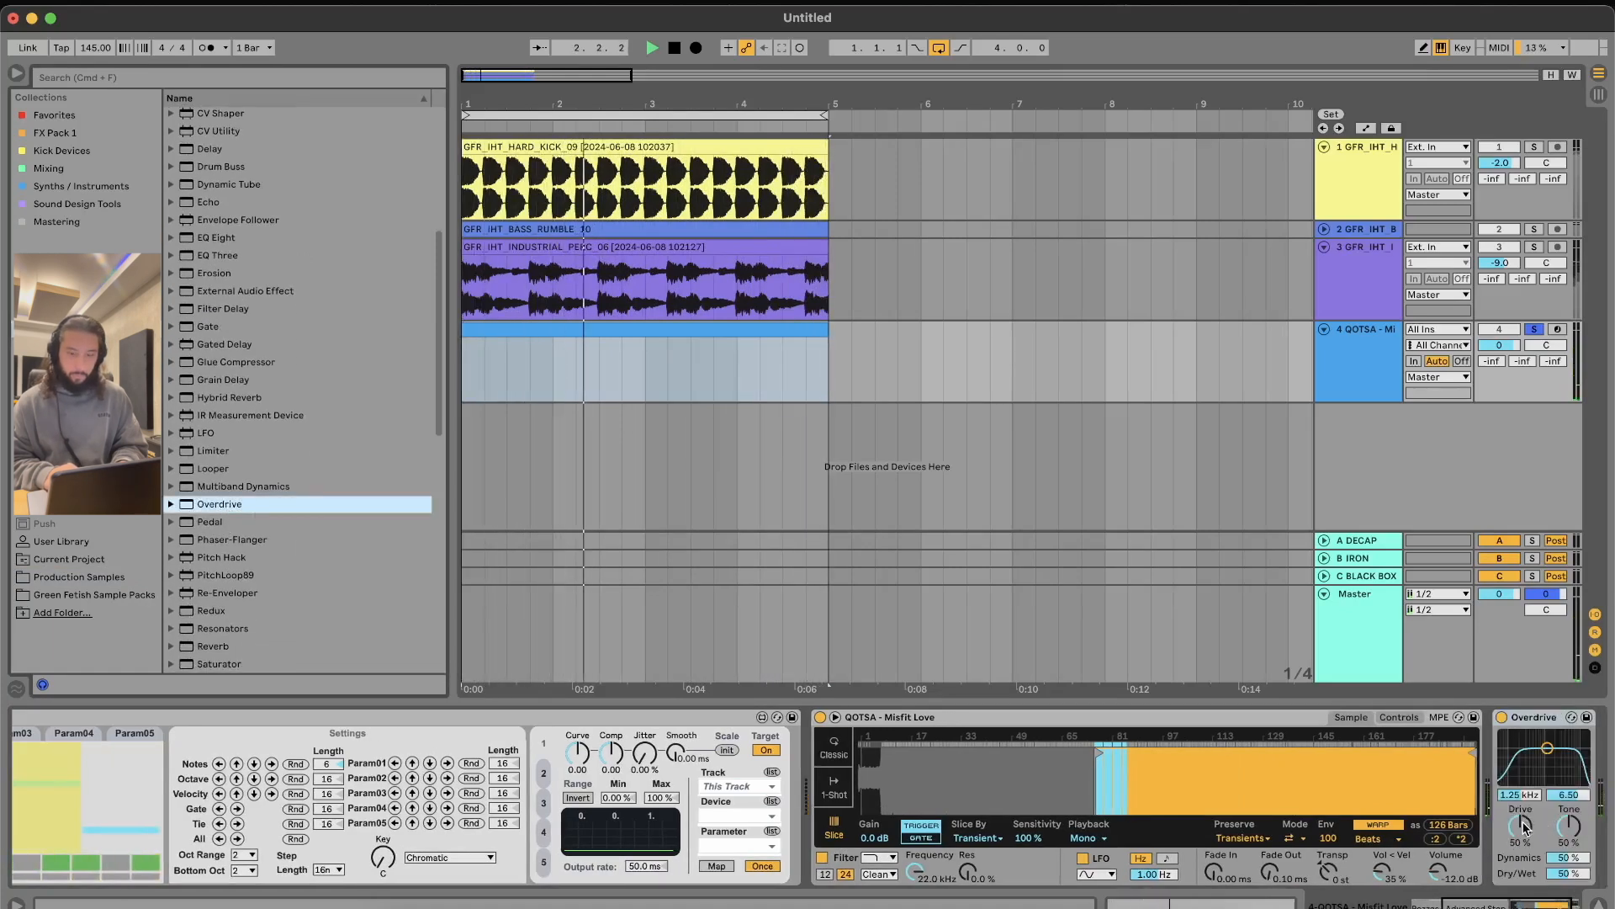
left_click_drag(1524, 829, 1524, 850)
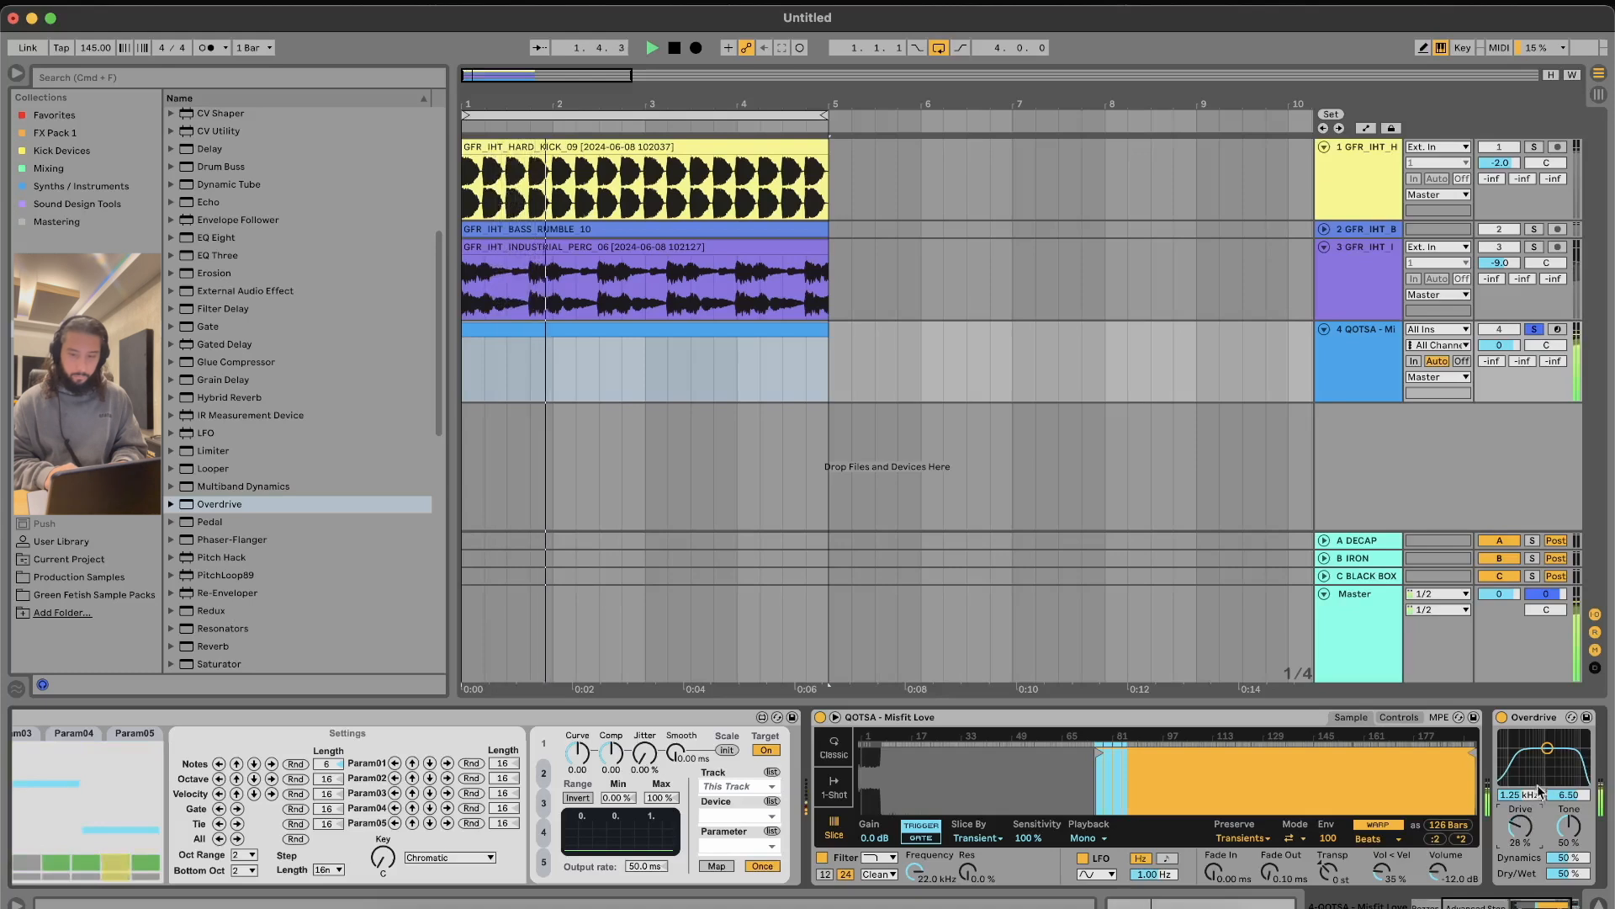
left_click_drag(1555, 756, 1553, 750)
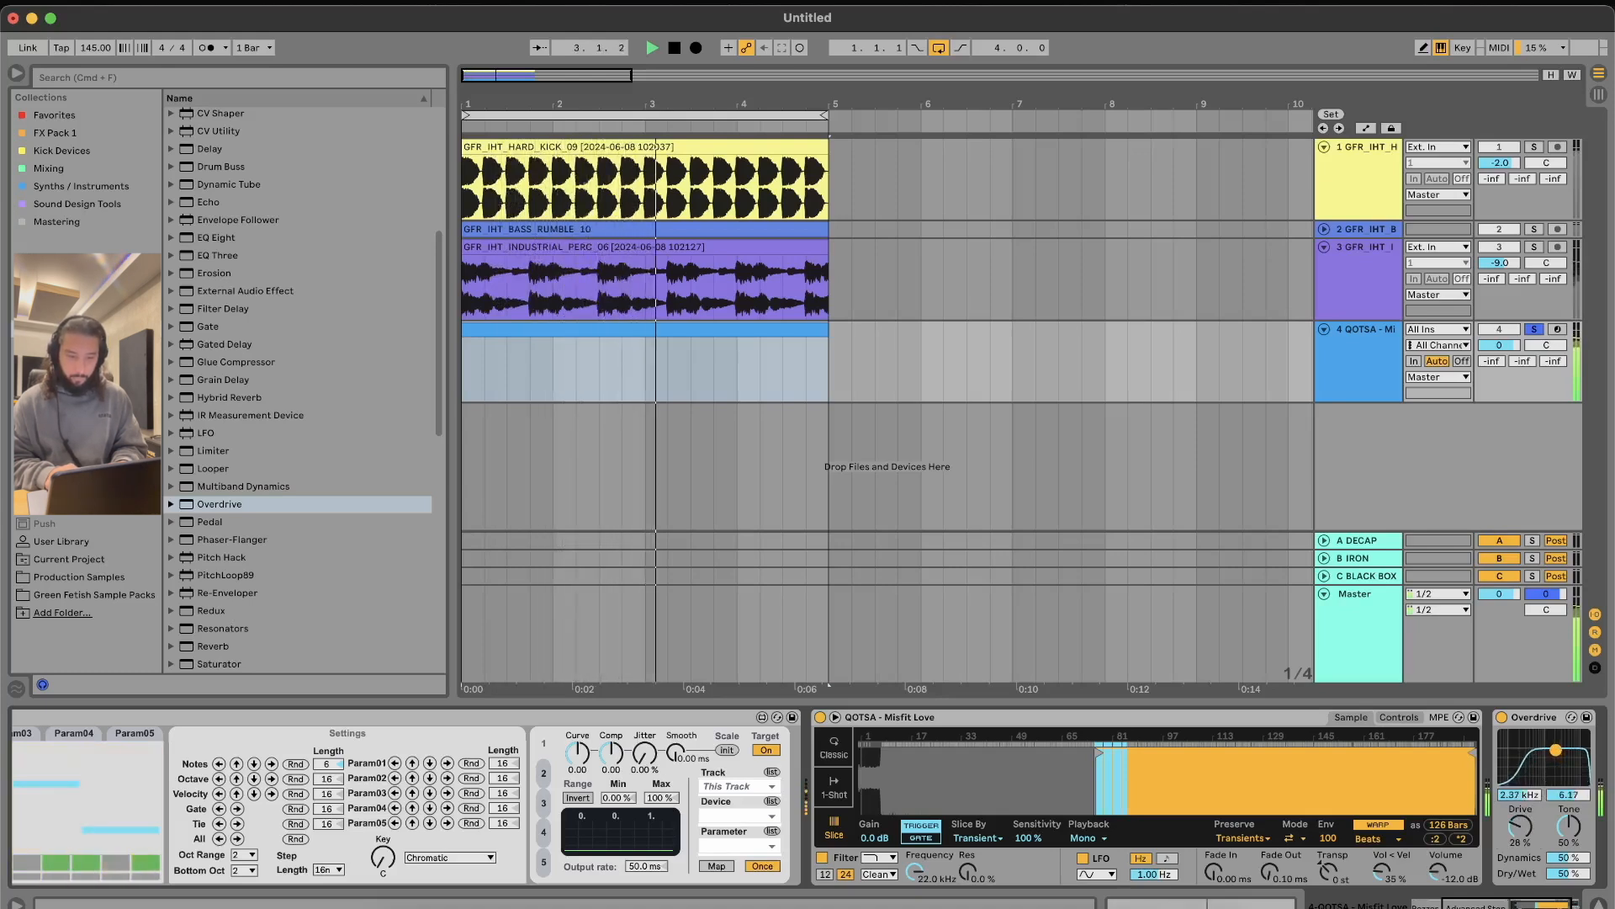
Step: Unsolo the Simpler track and play it together with the kick, bass and percussion loops
left_click(1534, 329)
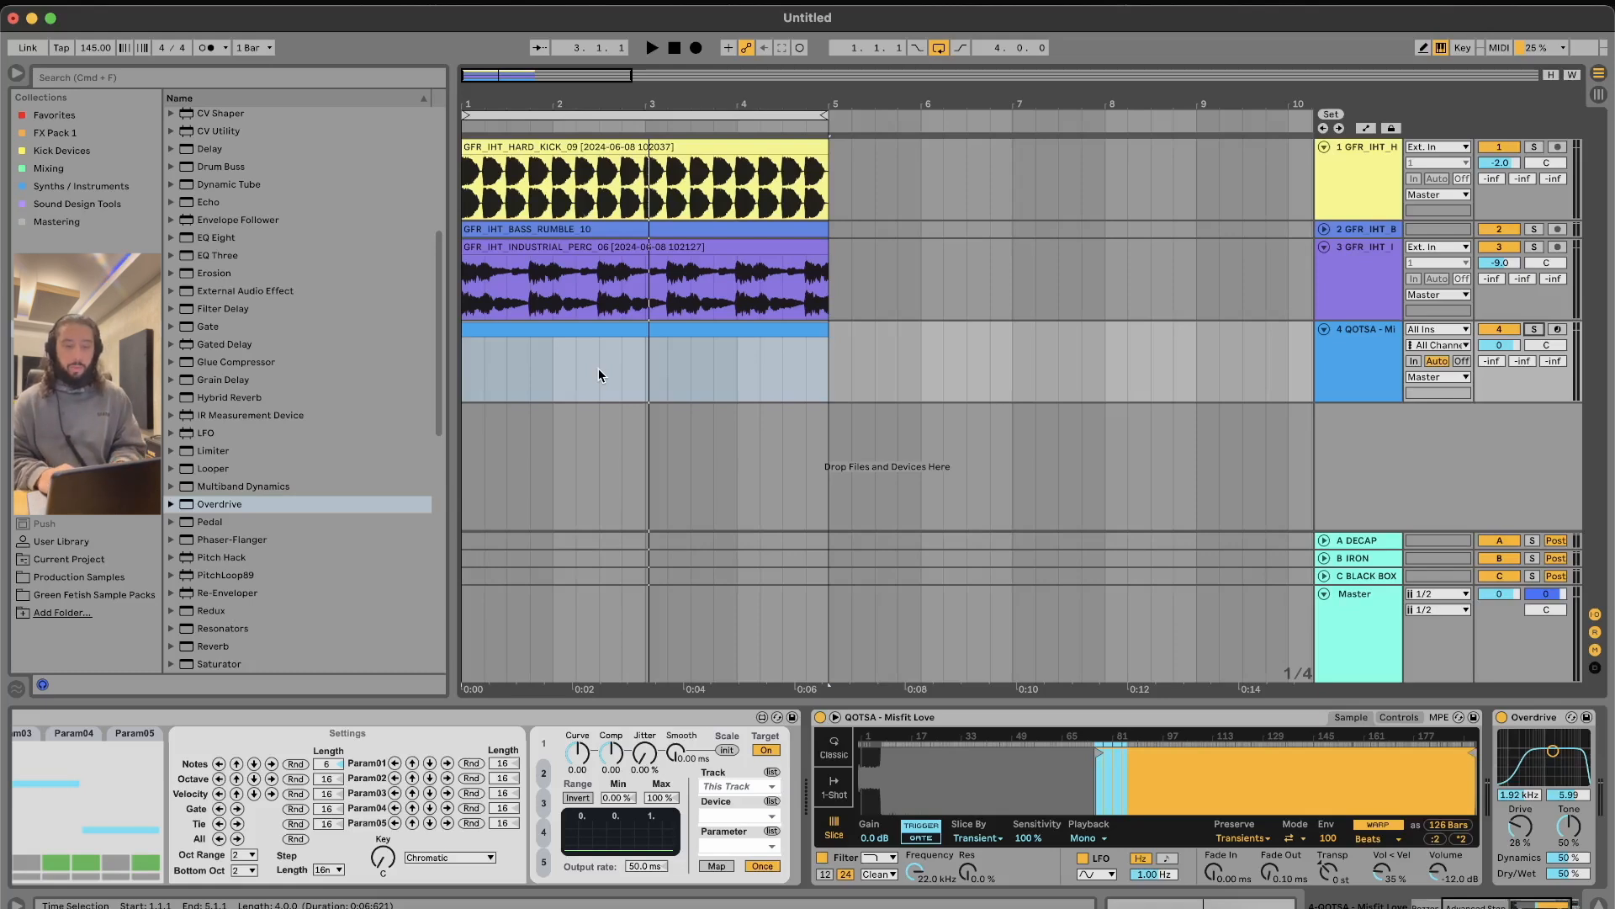
key("space")
key("space")
key("space")
Step: Move Simpler's sample start point forward stepwise to about bar 145, playing the full loop to hear each section
mouse_move(1099, 754)
left_mouse_down()
mouse_move(980, 762)
mouse_move(1133, 762)
left_mouse_up()
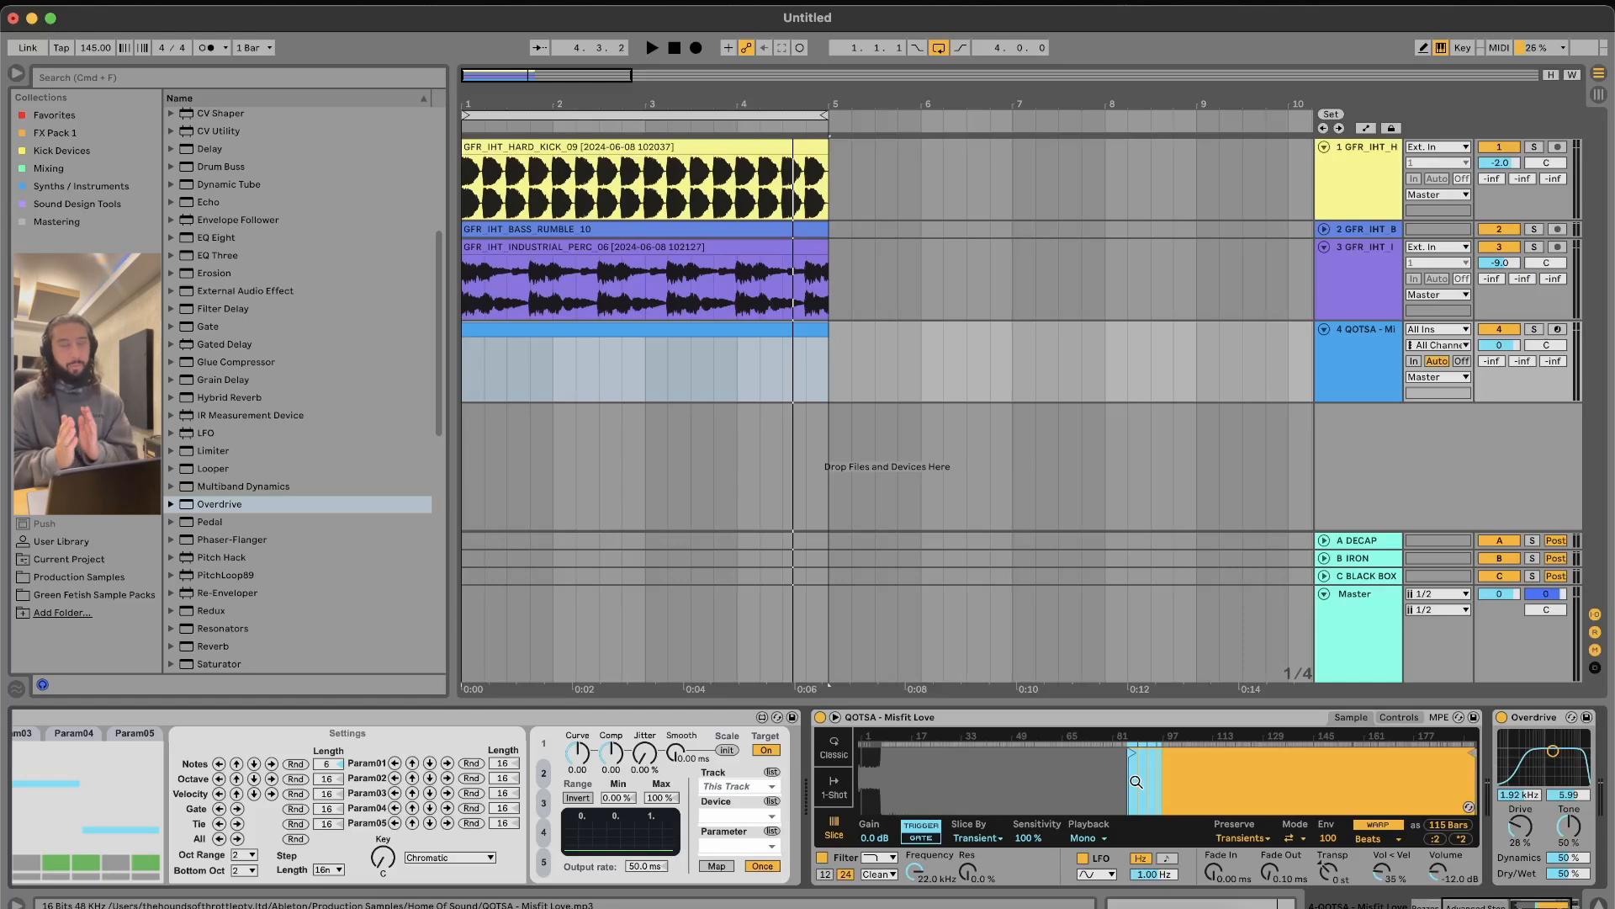
key("space")
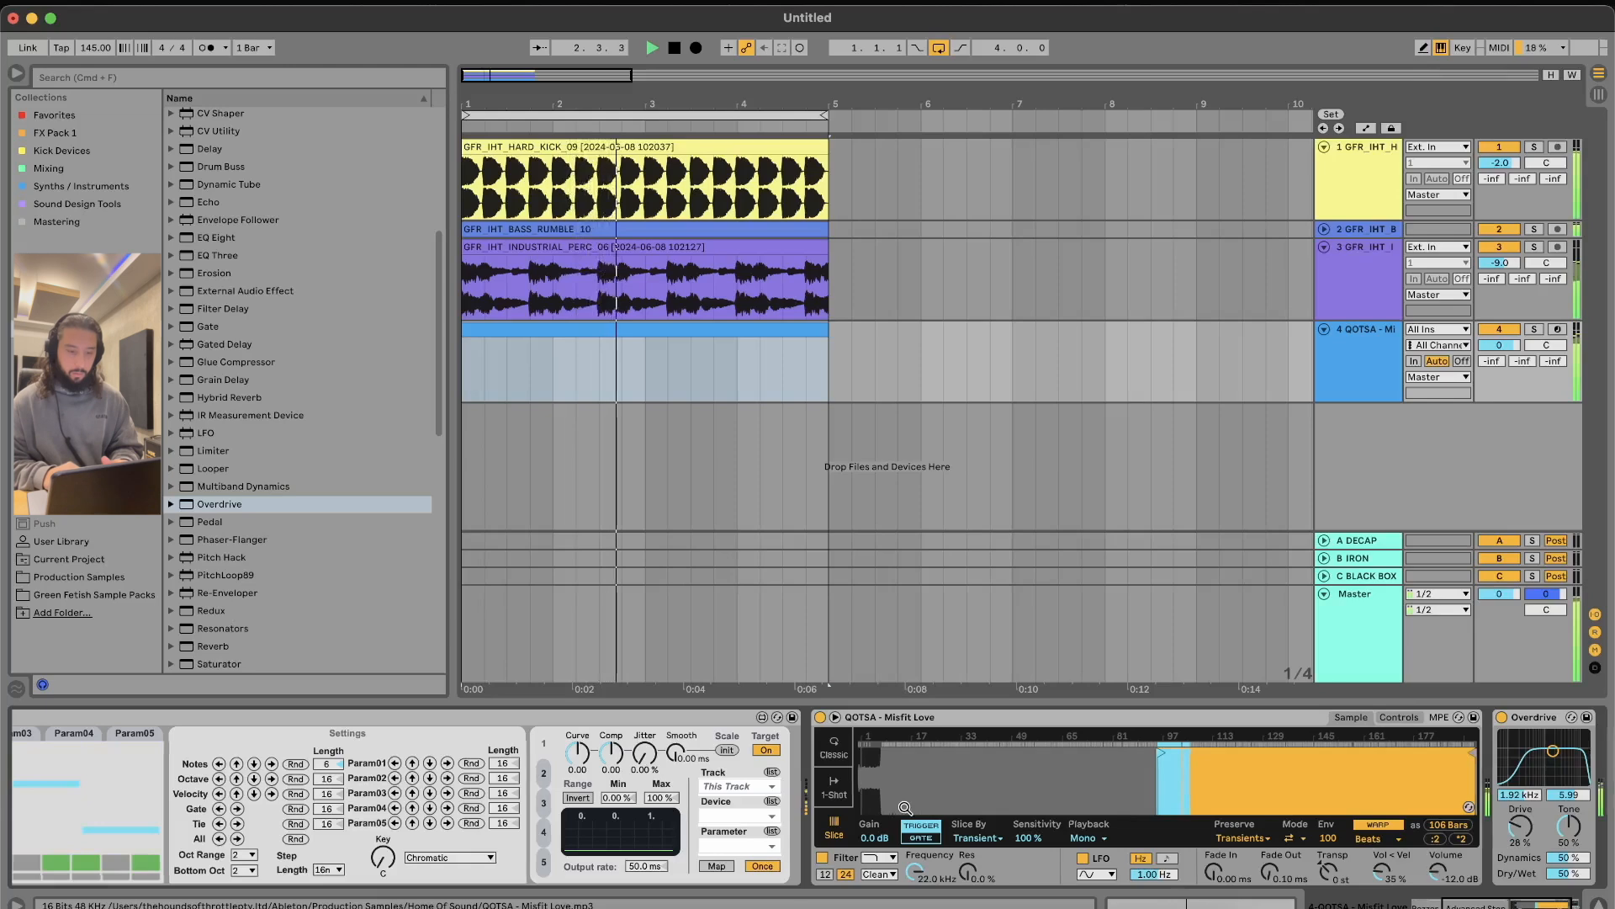
scroll(1197, 757, "left", 5)
scroll(1197, 757, "right", 5)
key("space")
left_click_drag(1070, 748, 1148, 753)
key("space")
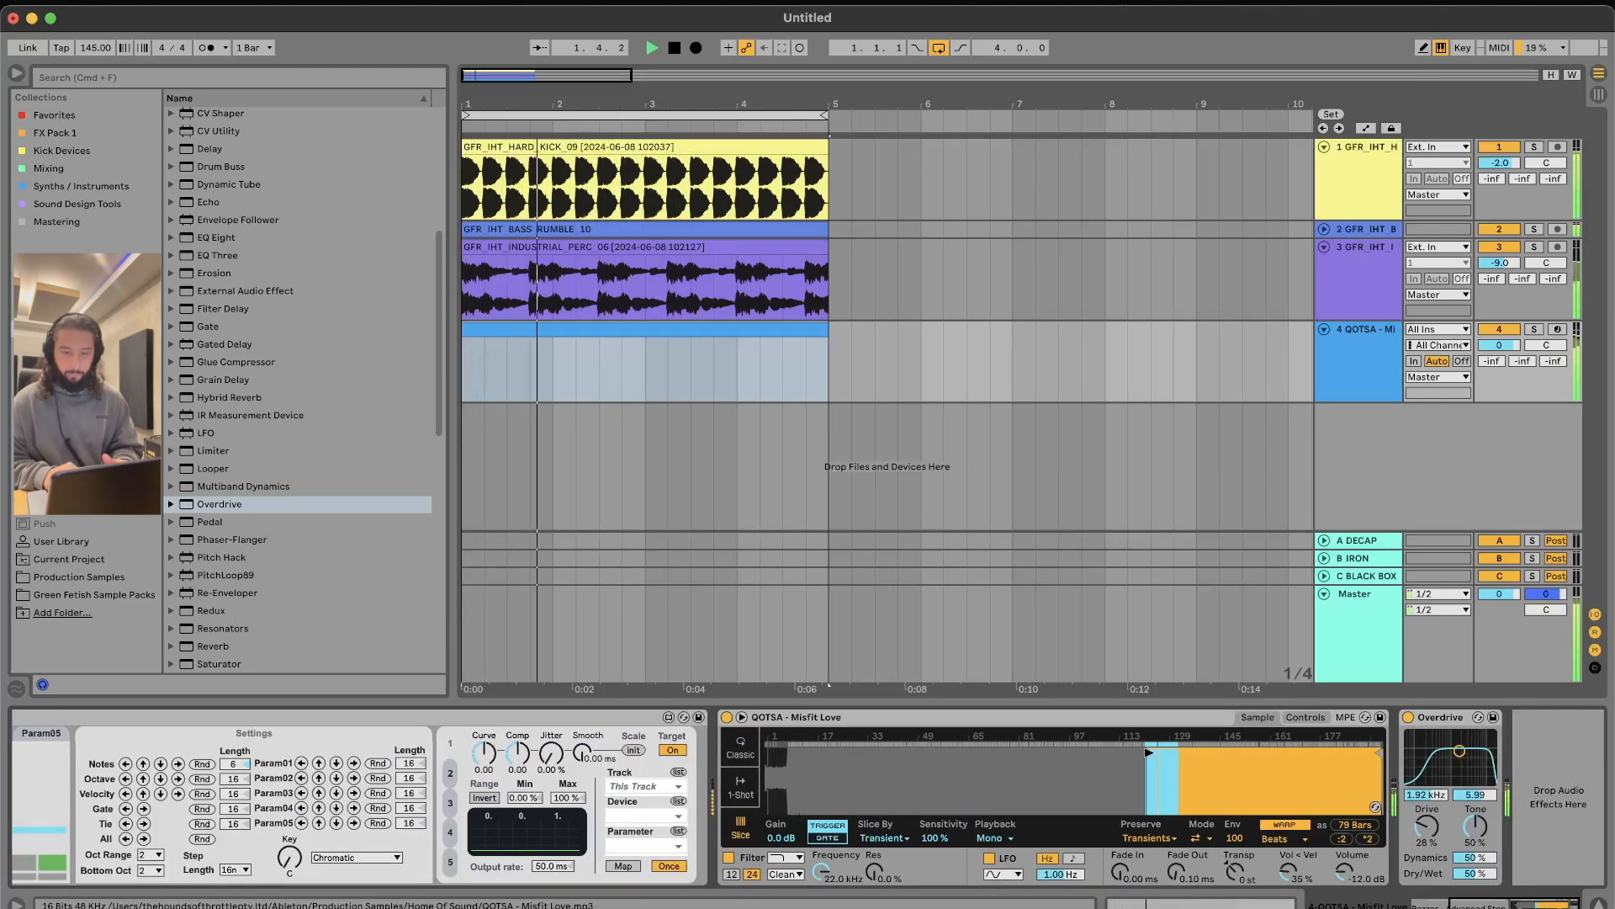
left_click_drag(1149, 752, 1224, 776)
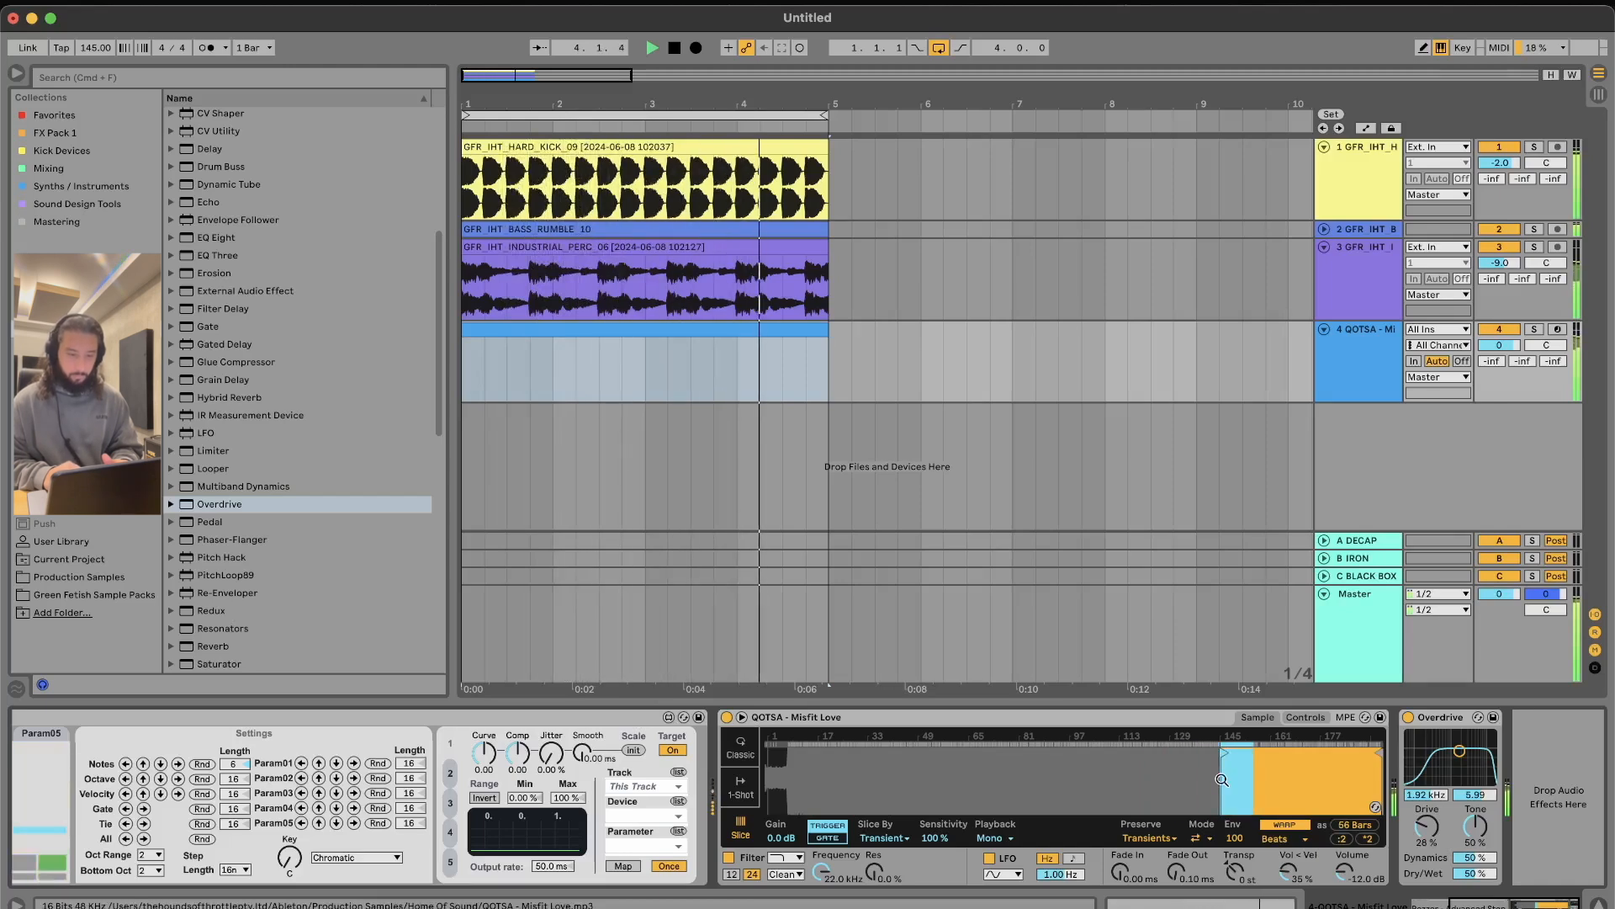
Step: Reduce Rozzer's gate pattern to steps 1, 7, 11 and 12 and randomize the notes during playback
scroll(623, 791, "left", 5)
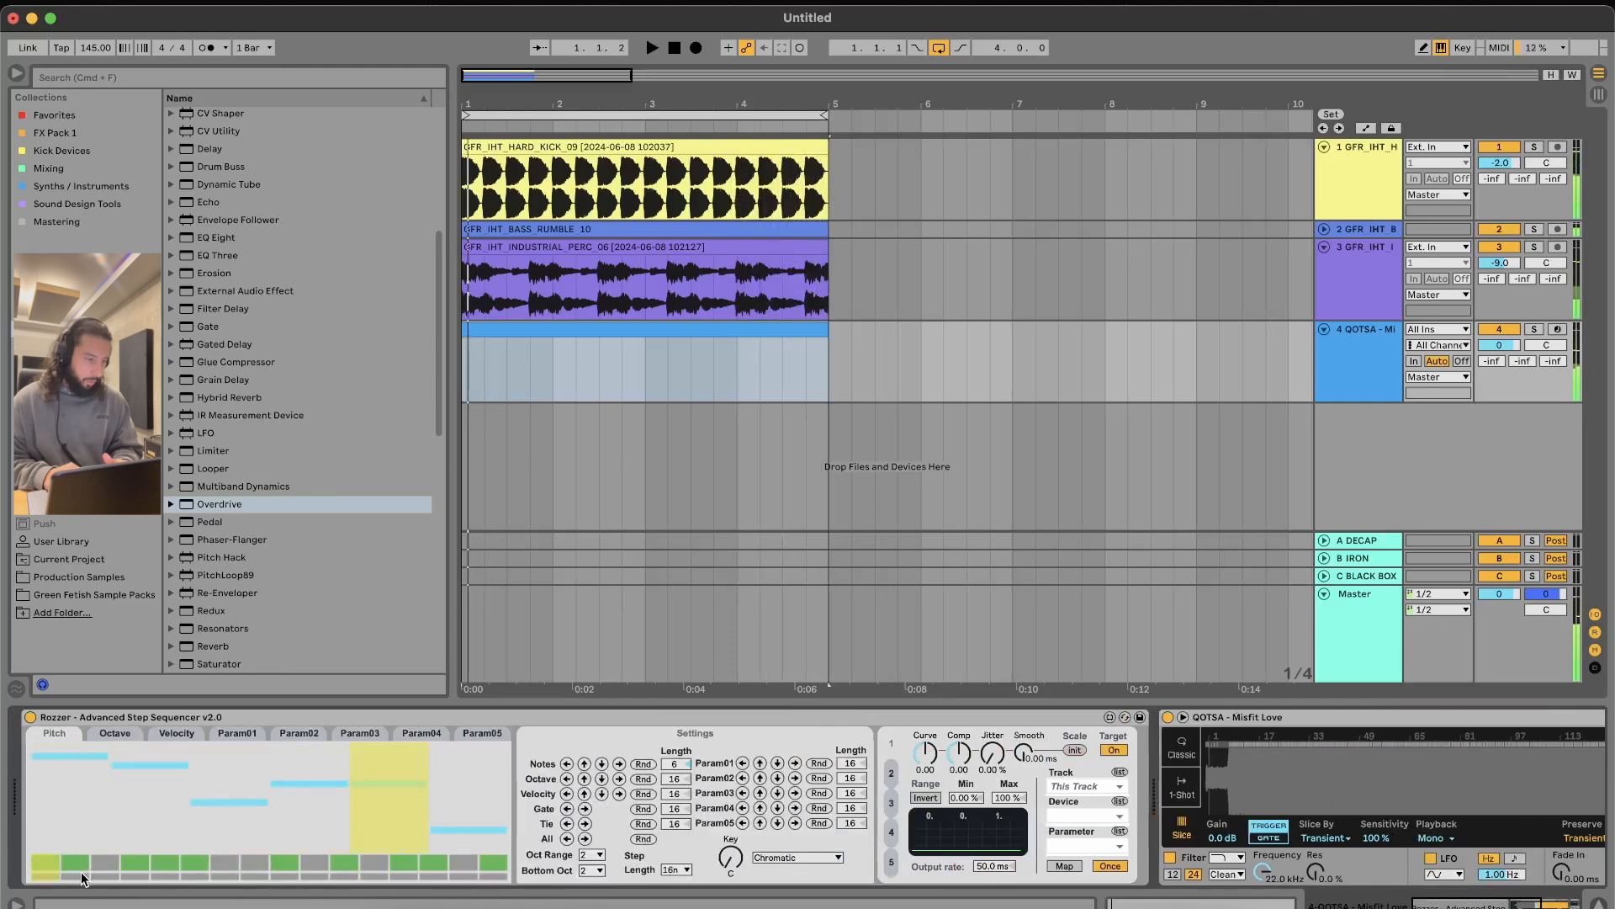
key("space")
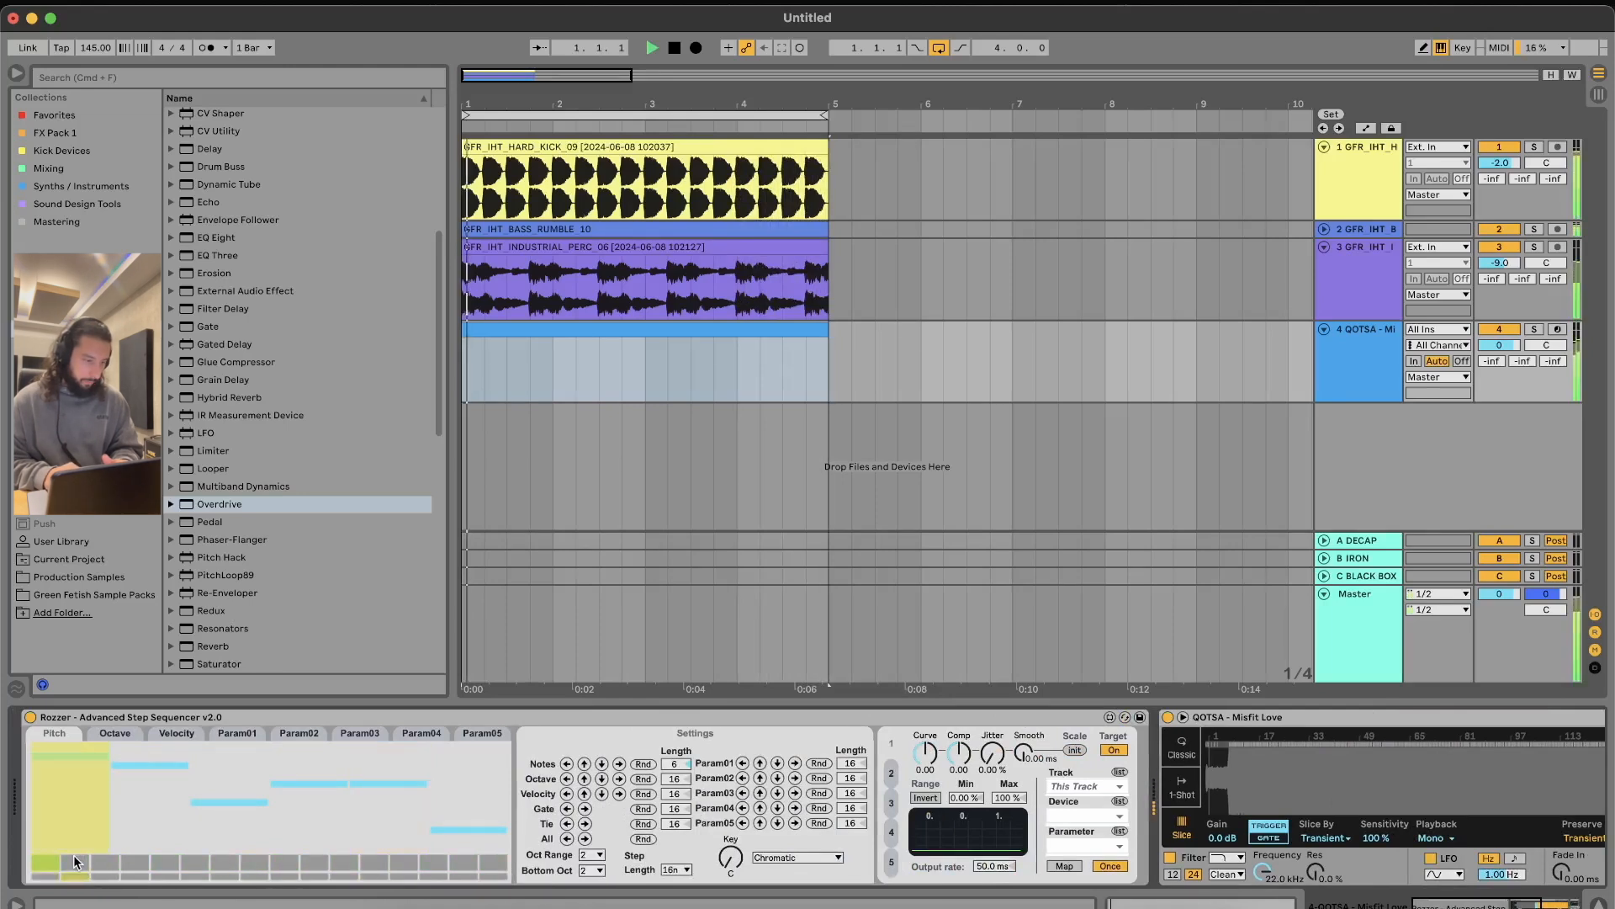
left_click(224, 862)
left_click(345, 866)
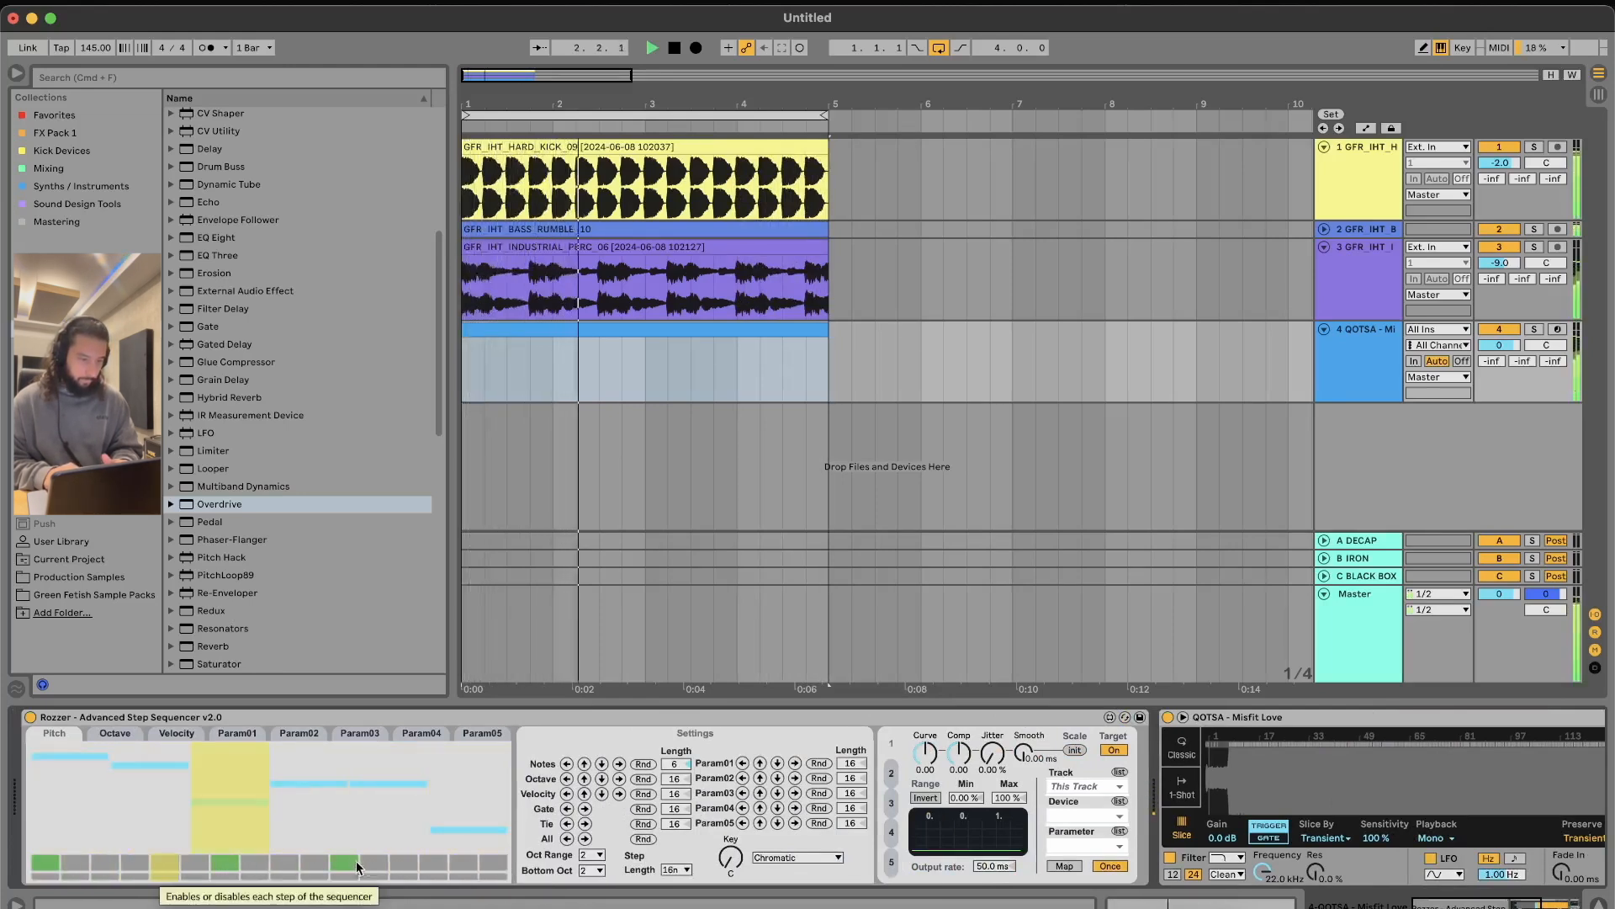
left_click(376, 865)
left_click(645, 764)
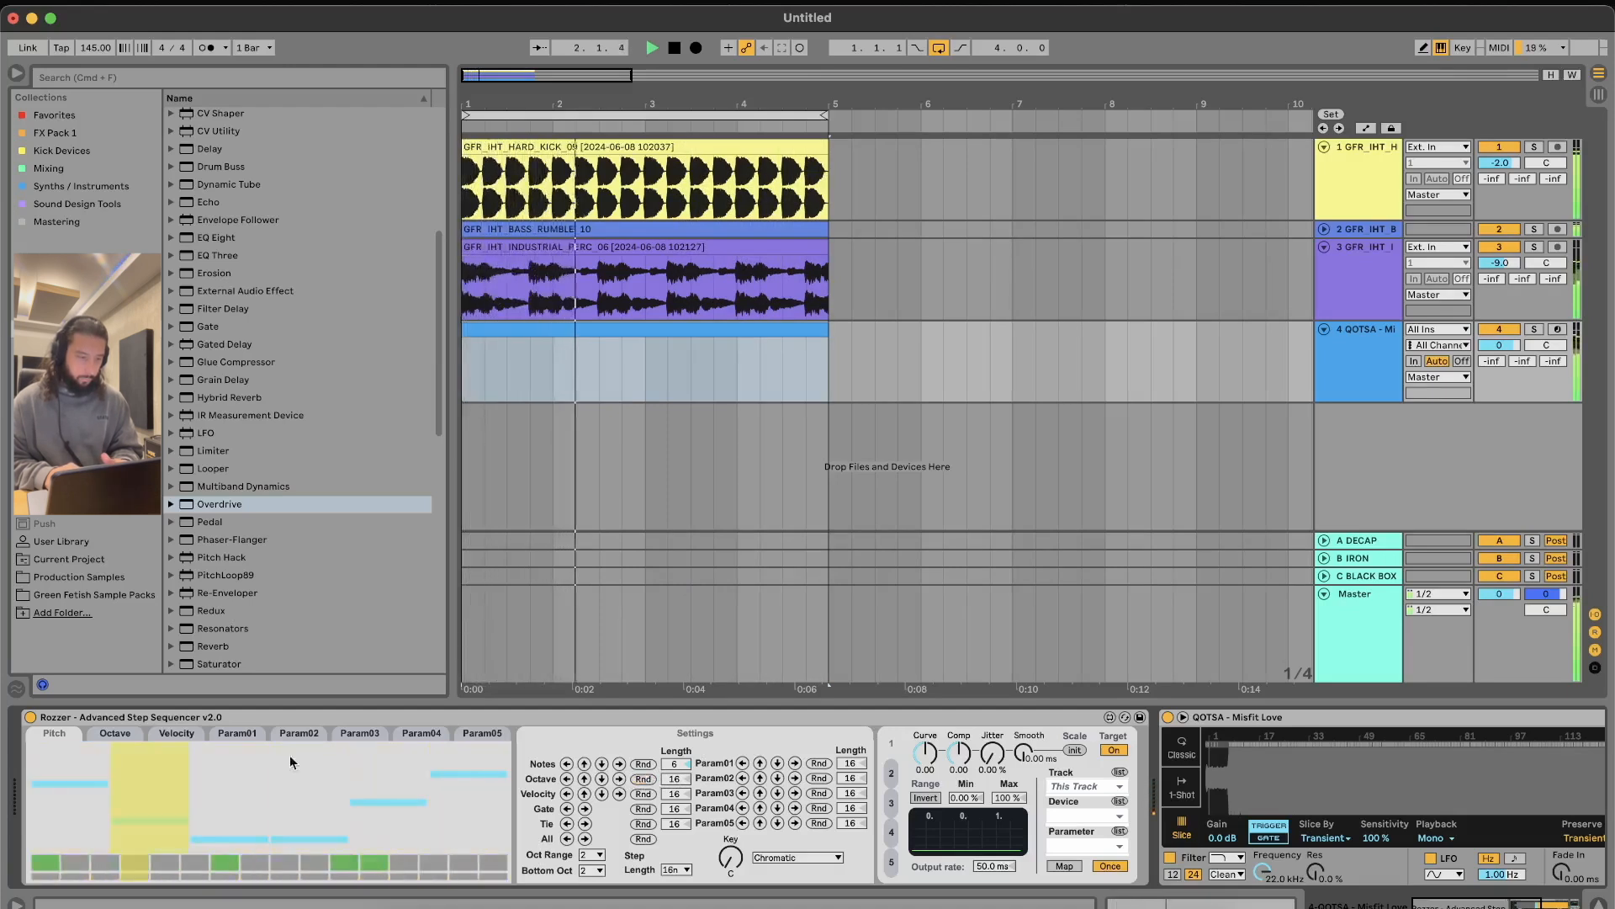
Step: Draw varied velocity values across Rozzer's steps and return to the pitch lane
left_click(115, 733)
left_click(178, 733)
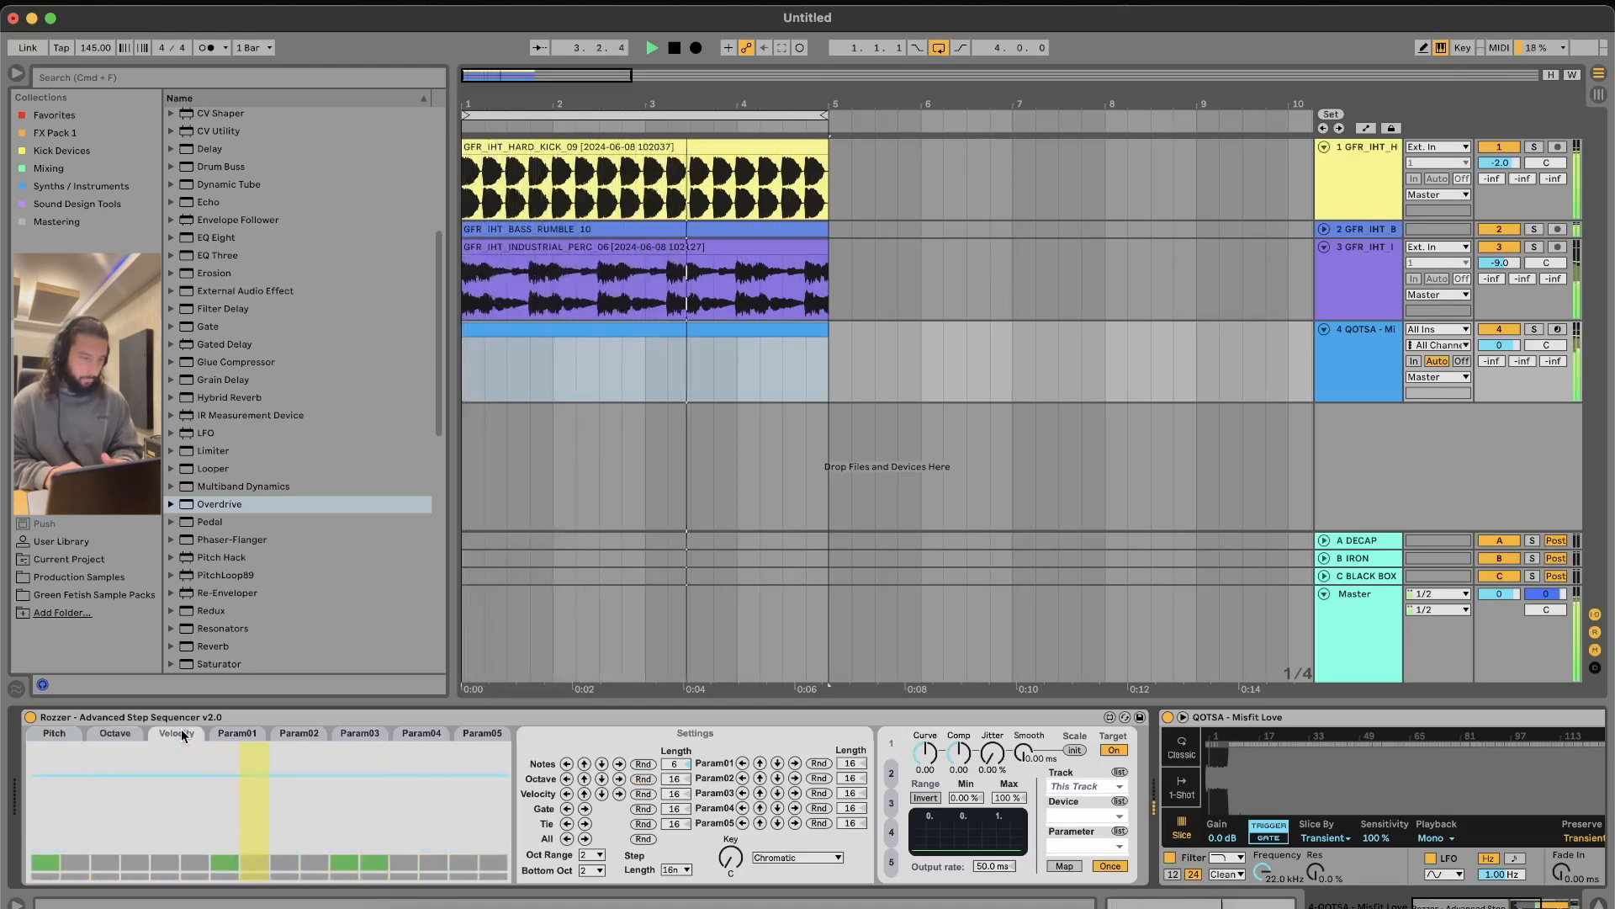
left_click_drag(82, 778, 364, 822)
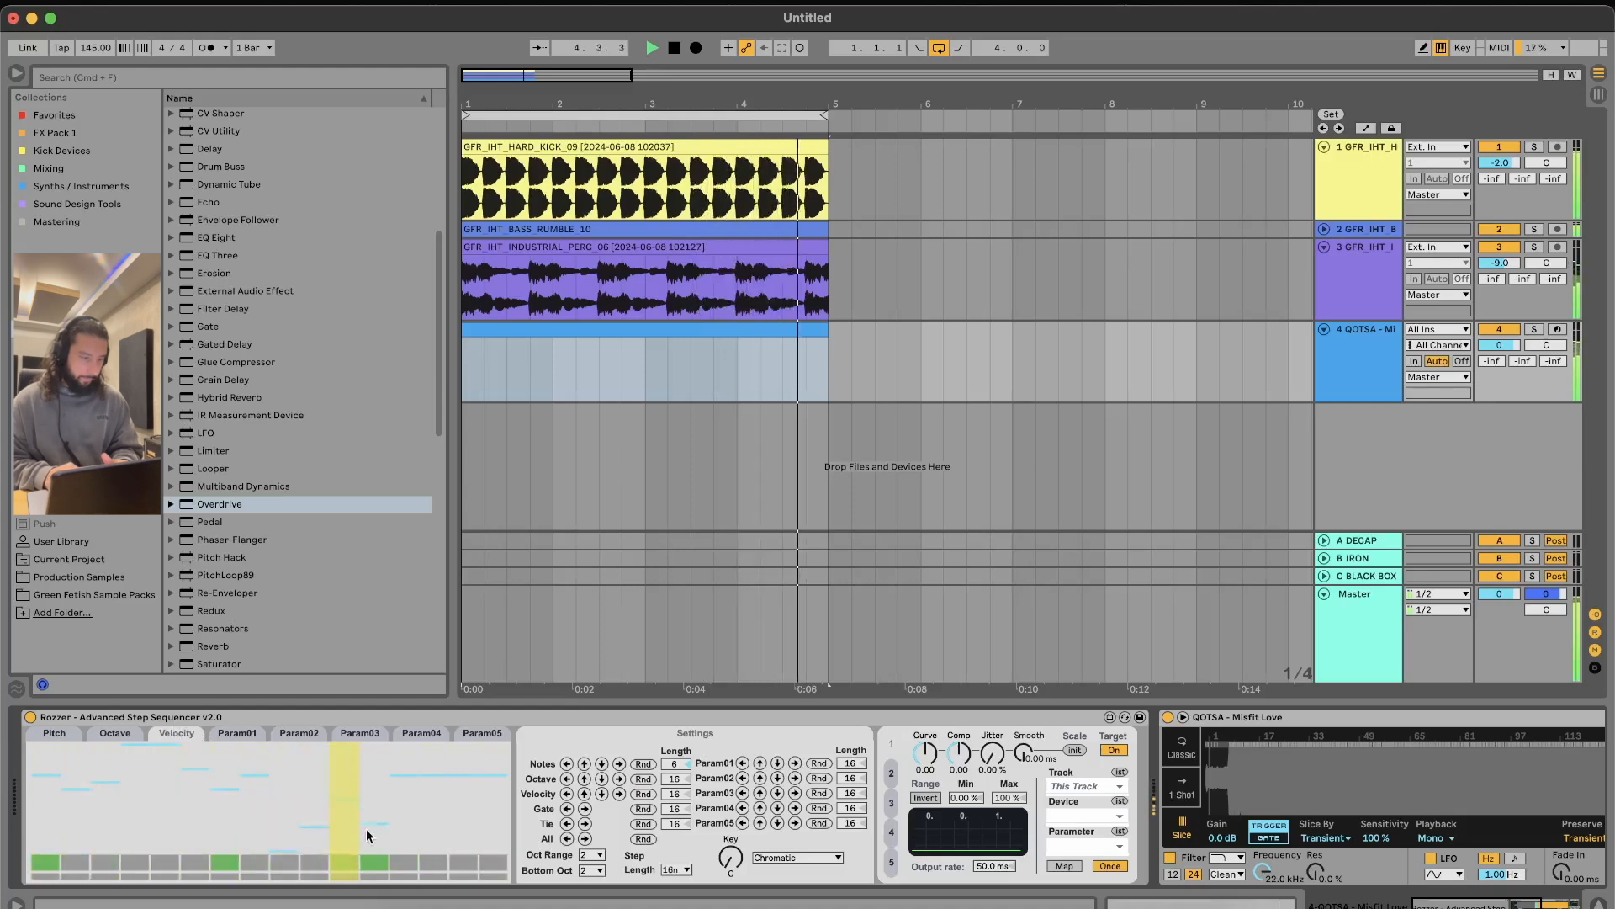
left_click(46, 732)
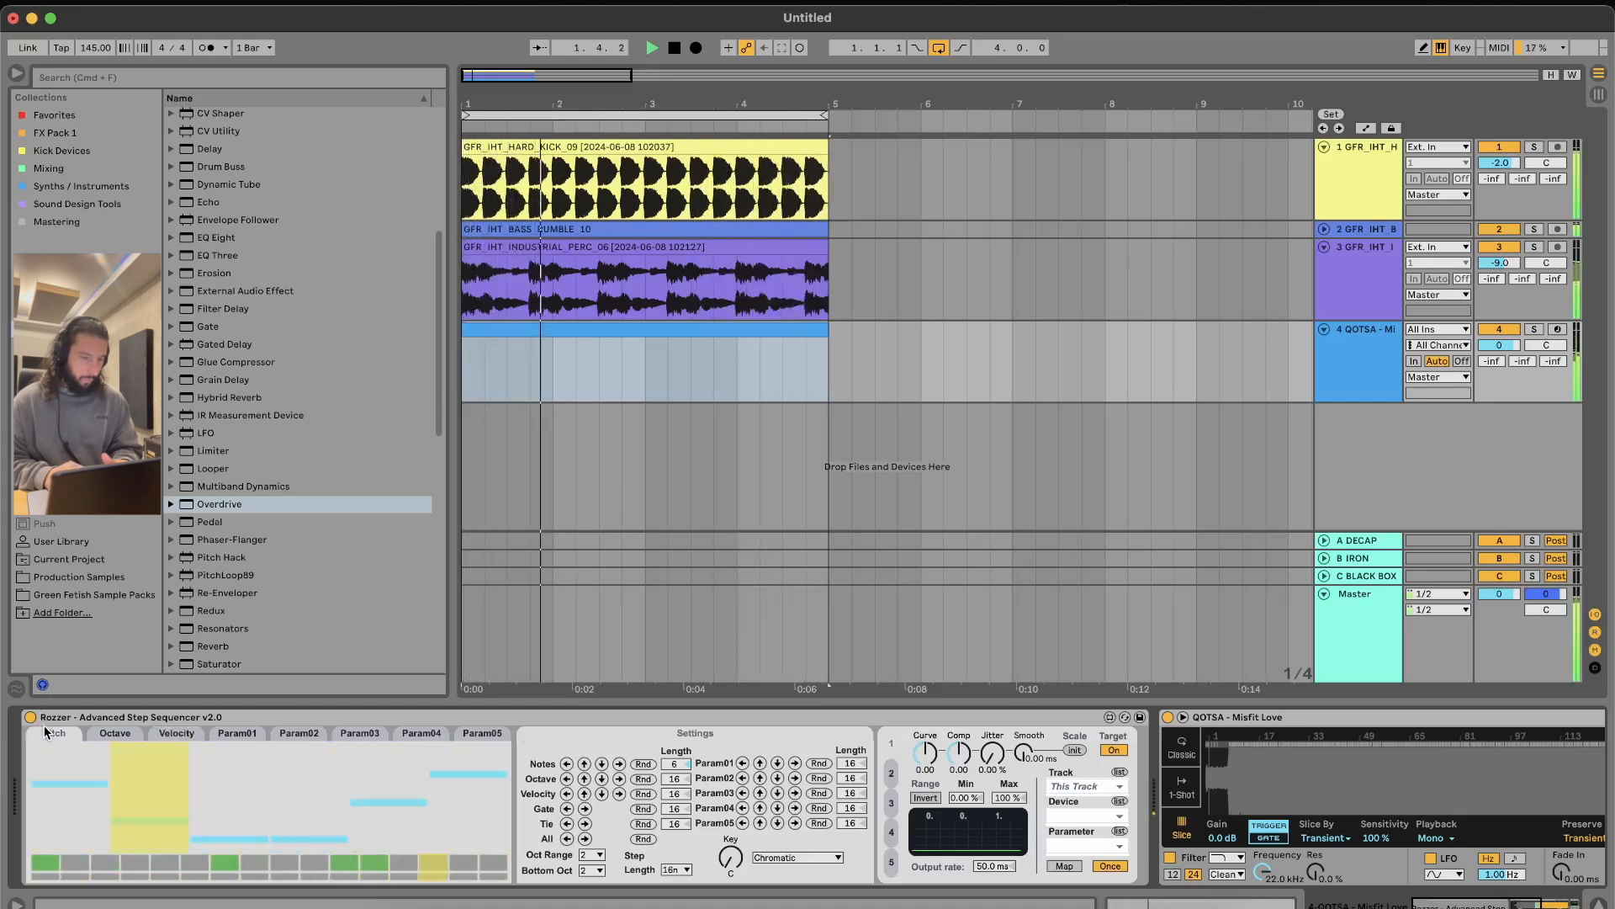
Step: Randomize all of Rozzer's lanes and move Simpler's sample start point to about bar 25
left_click(637, 839)
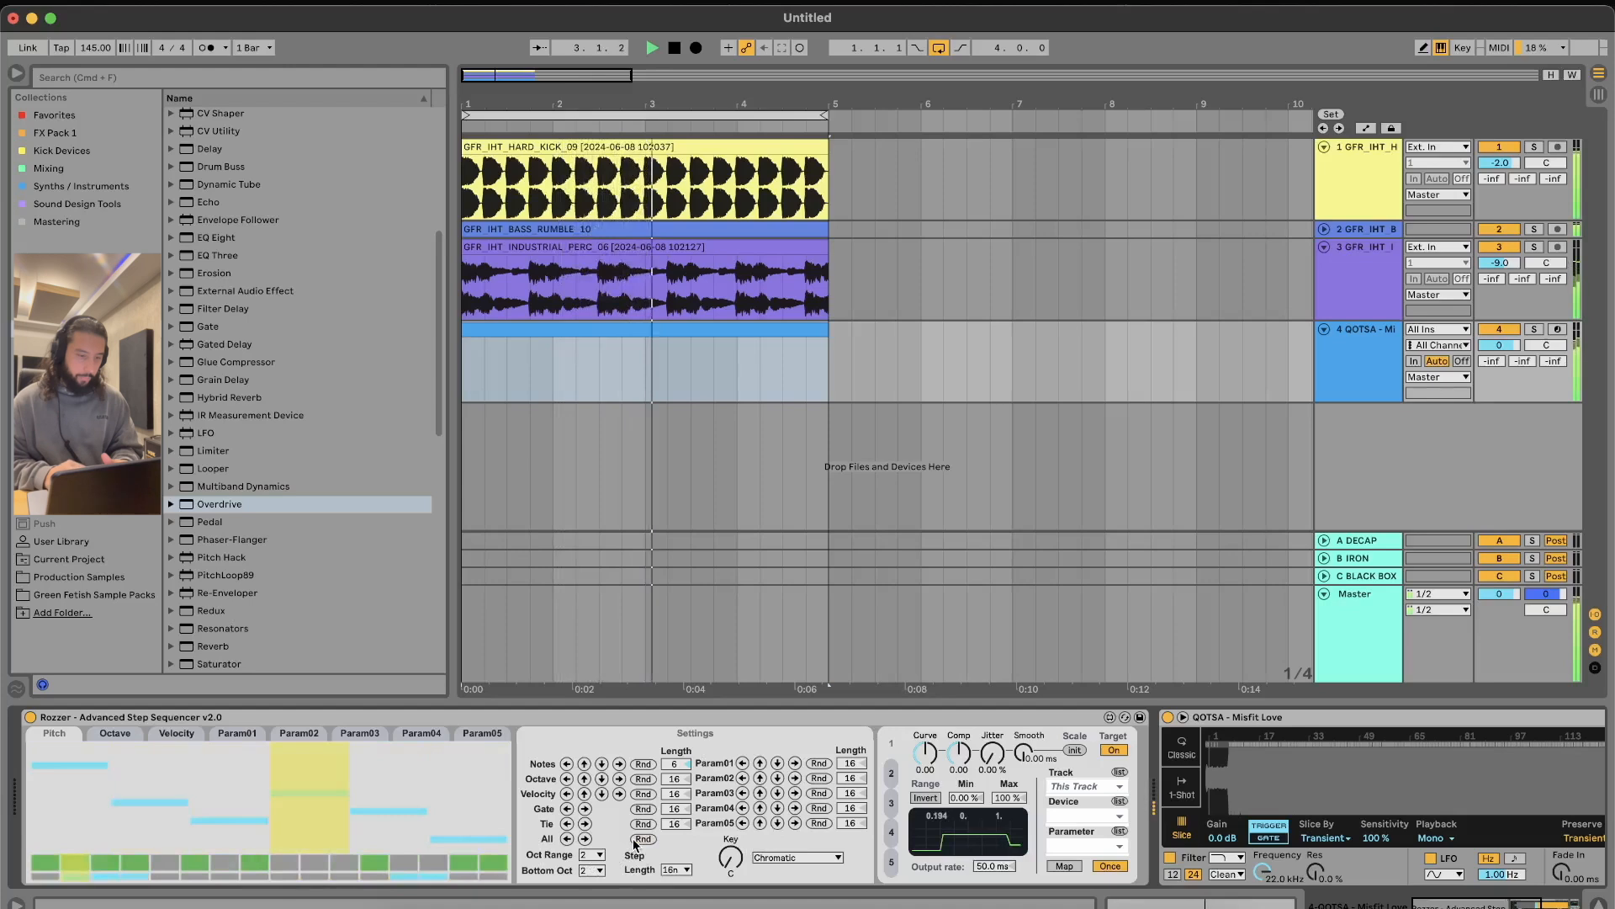
scroll(1305, 801, "right", 2)
scroll(1305, 801, "right", 3)
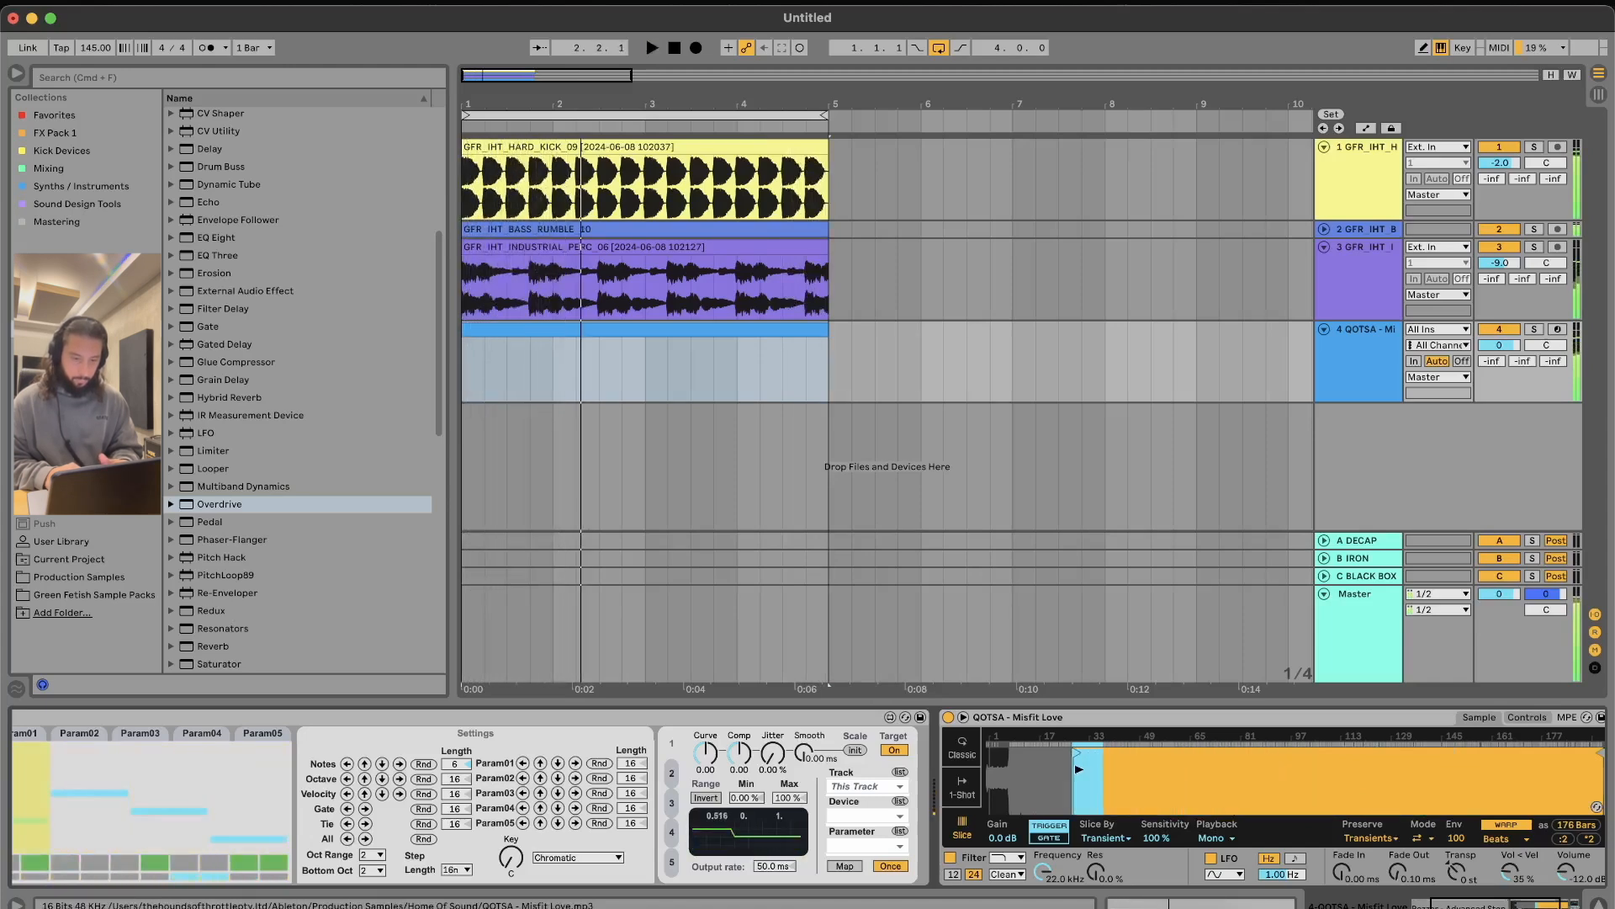
Step: Enable all gate steps, set Rozzer's notes length to 12 and play the loop
scroll(1076, 772, "left", 5)
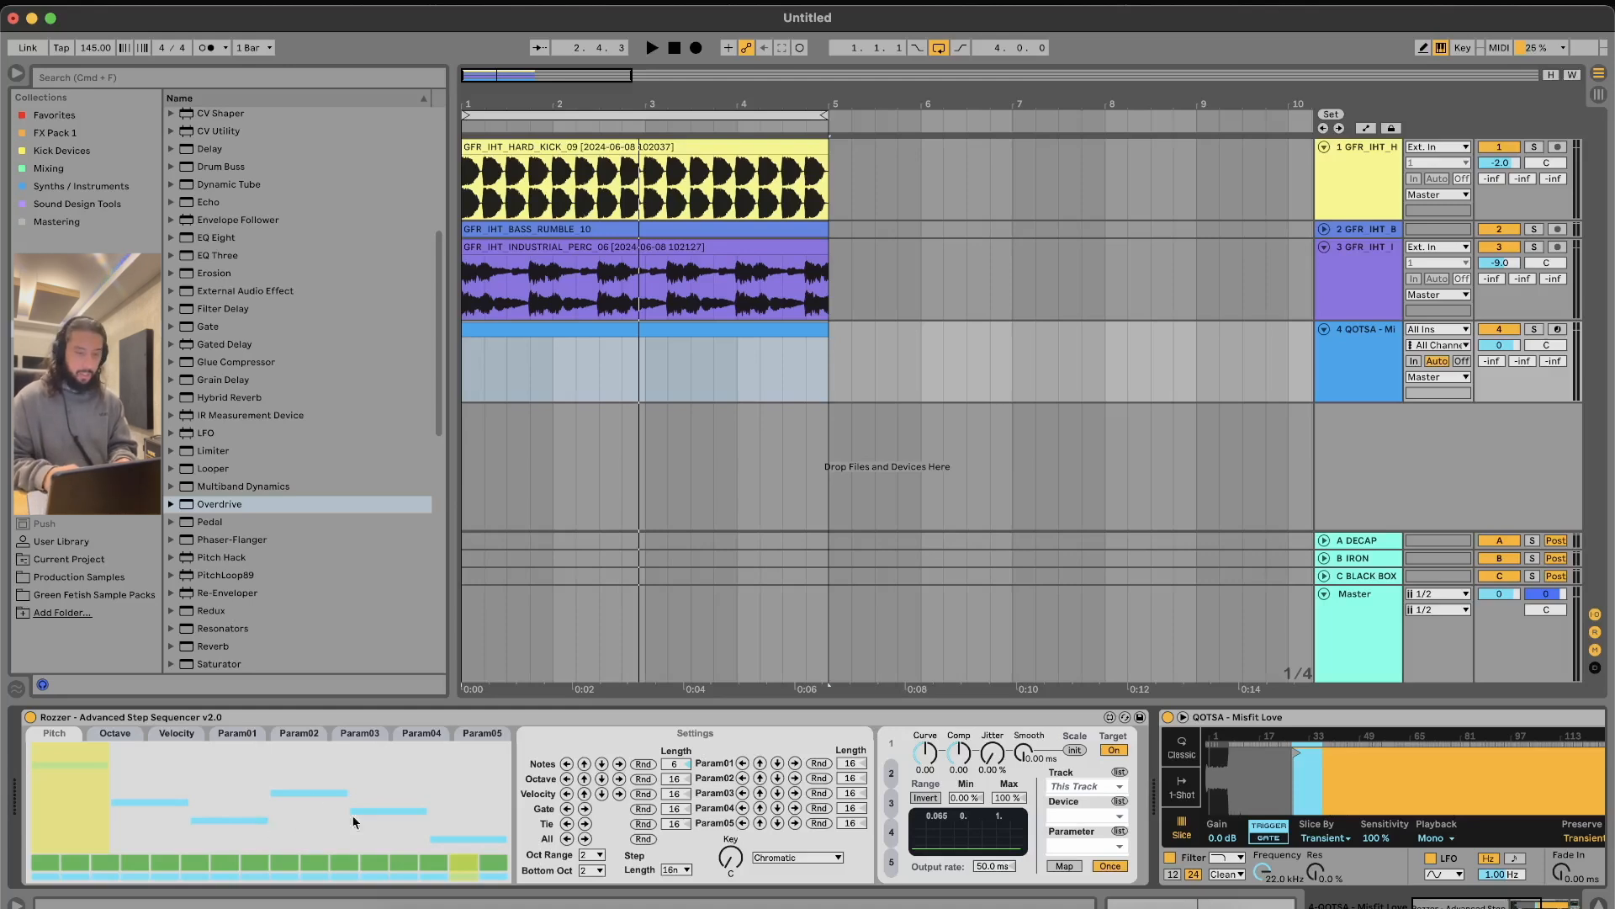
left_click_drag(673, 764, 673, 754)
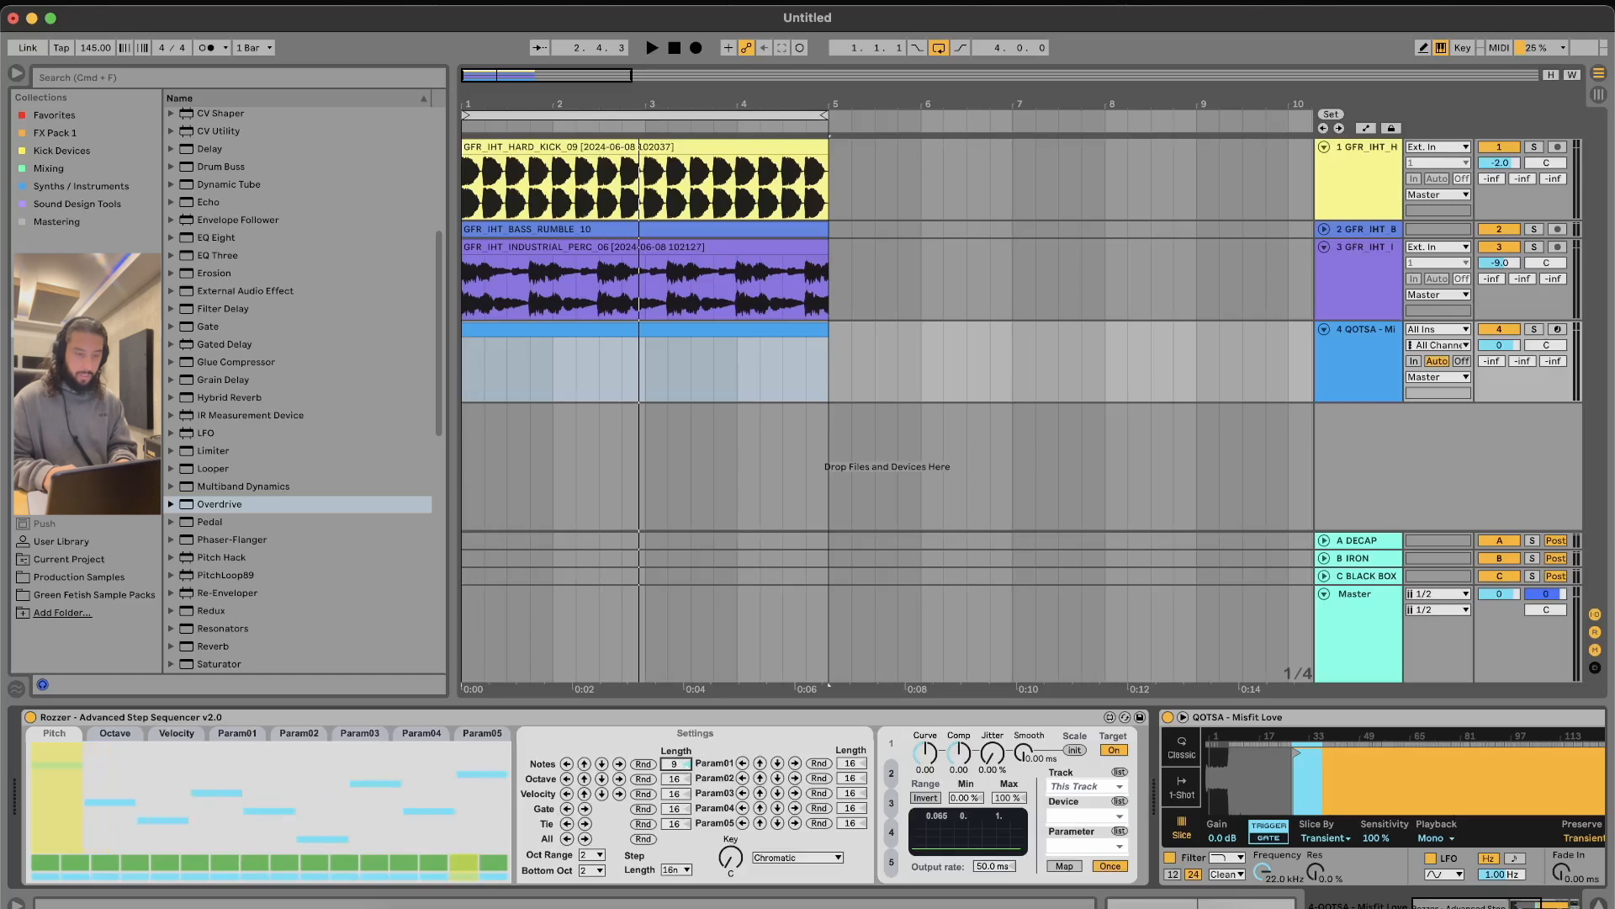
key("space")
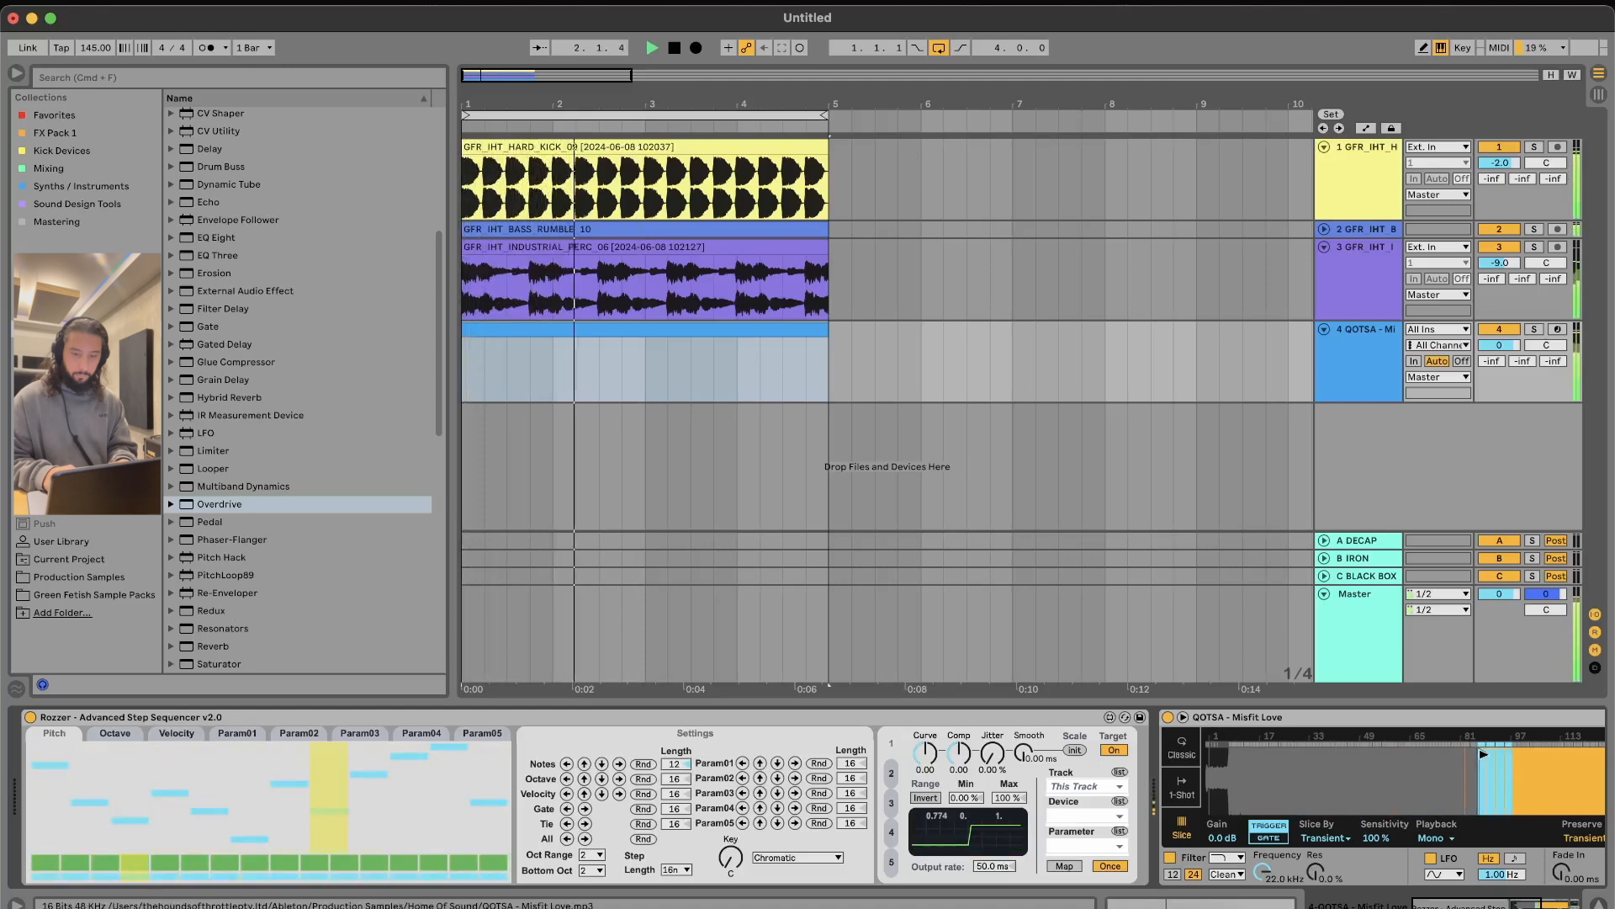
Step: Try Beat slicing in Simpler during playback and switch back to Transient
left_click(1325, 838)
left_click(1339, 867)
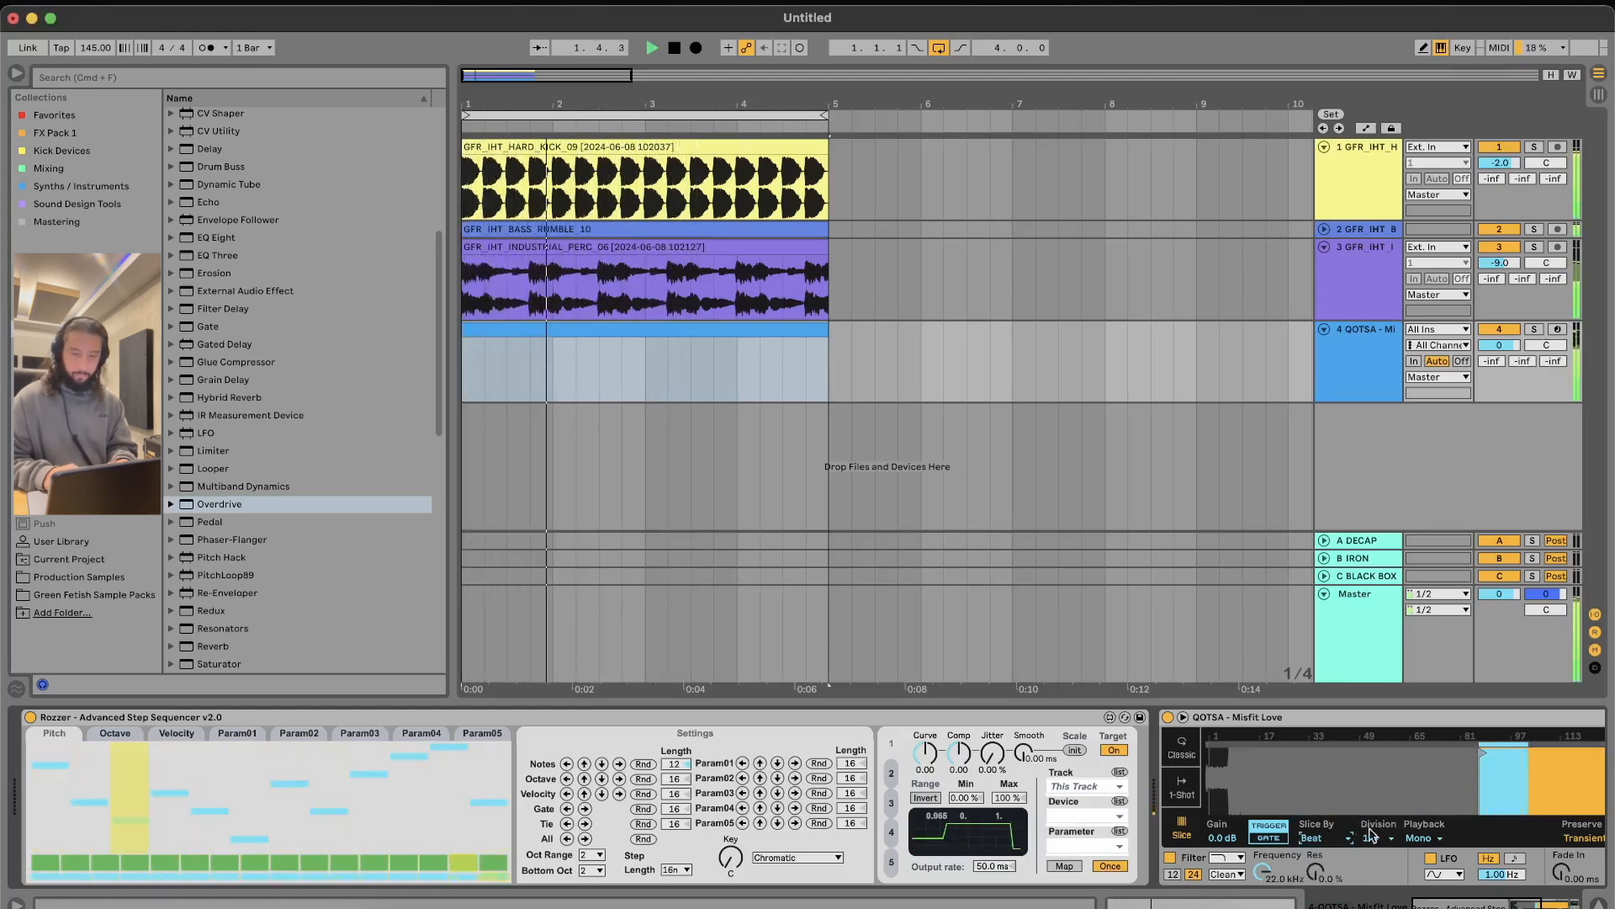
left_click(1326, 838)
left_click(1325, 850)
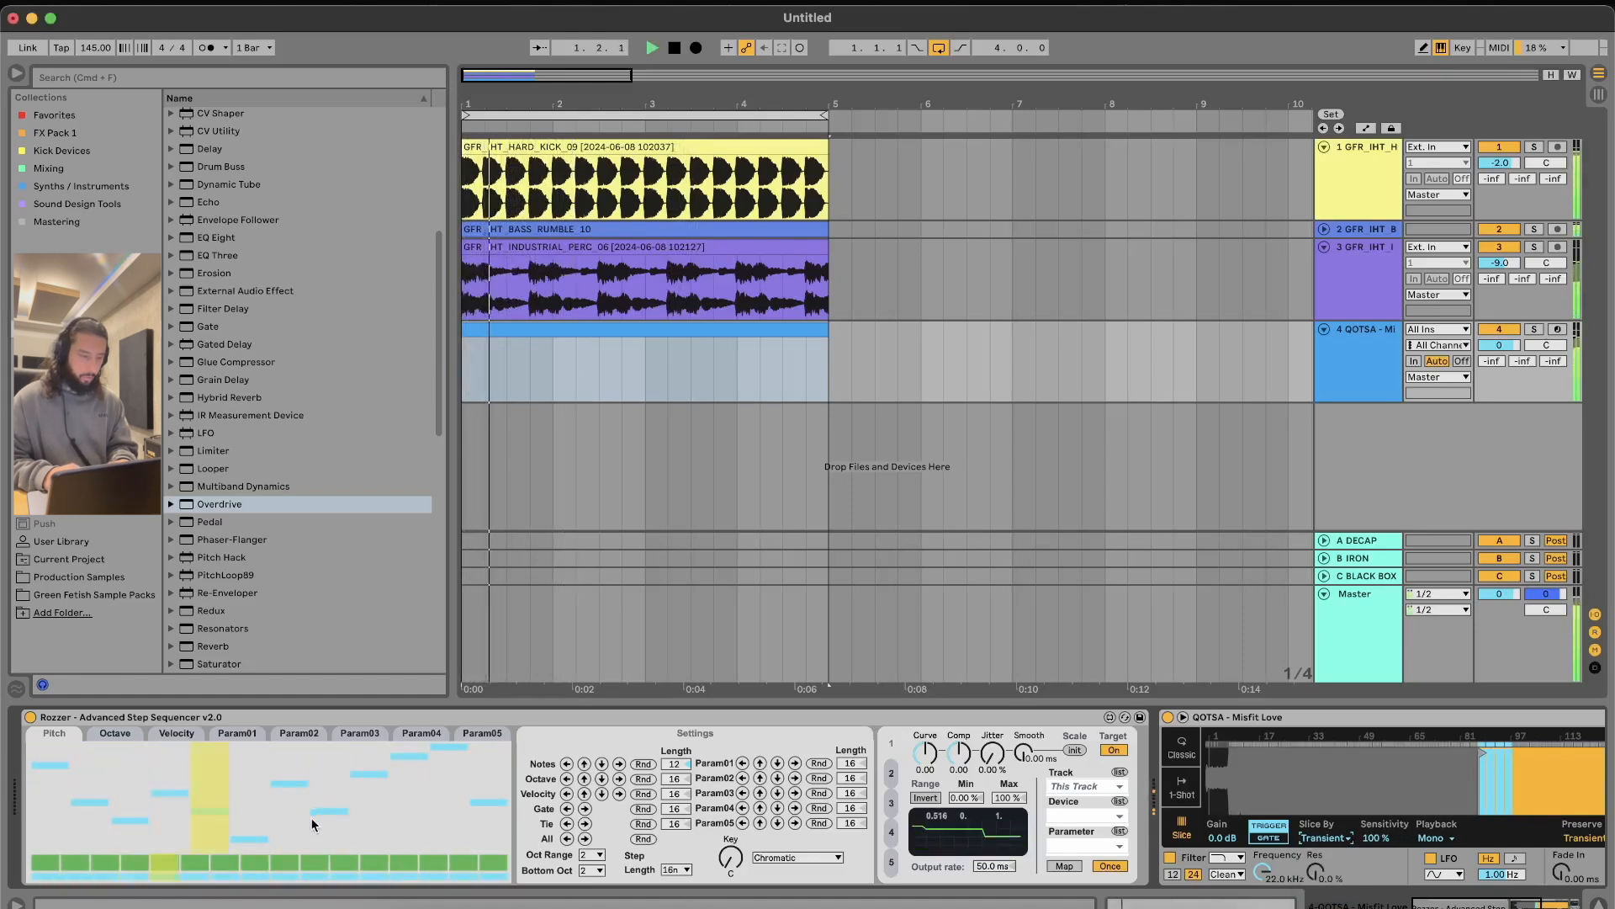
Step: Switch off gate steps 4, 6, 11 and 13 in Rozzer and randomize the notes during playback
left_click(138, 866)
left_click(195, 865)
left_click(344, 865)
left_click(406, 866)
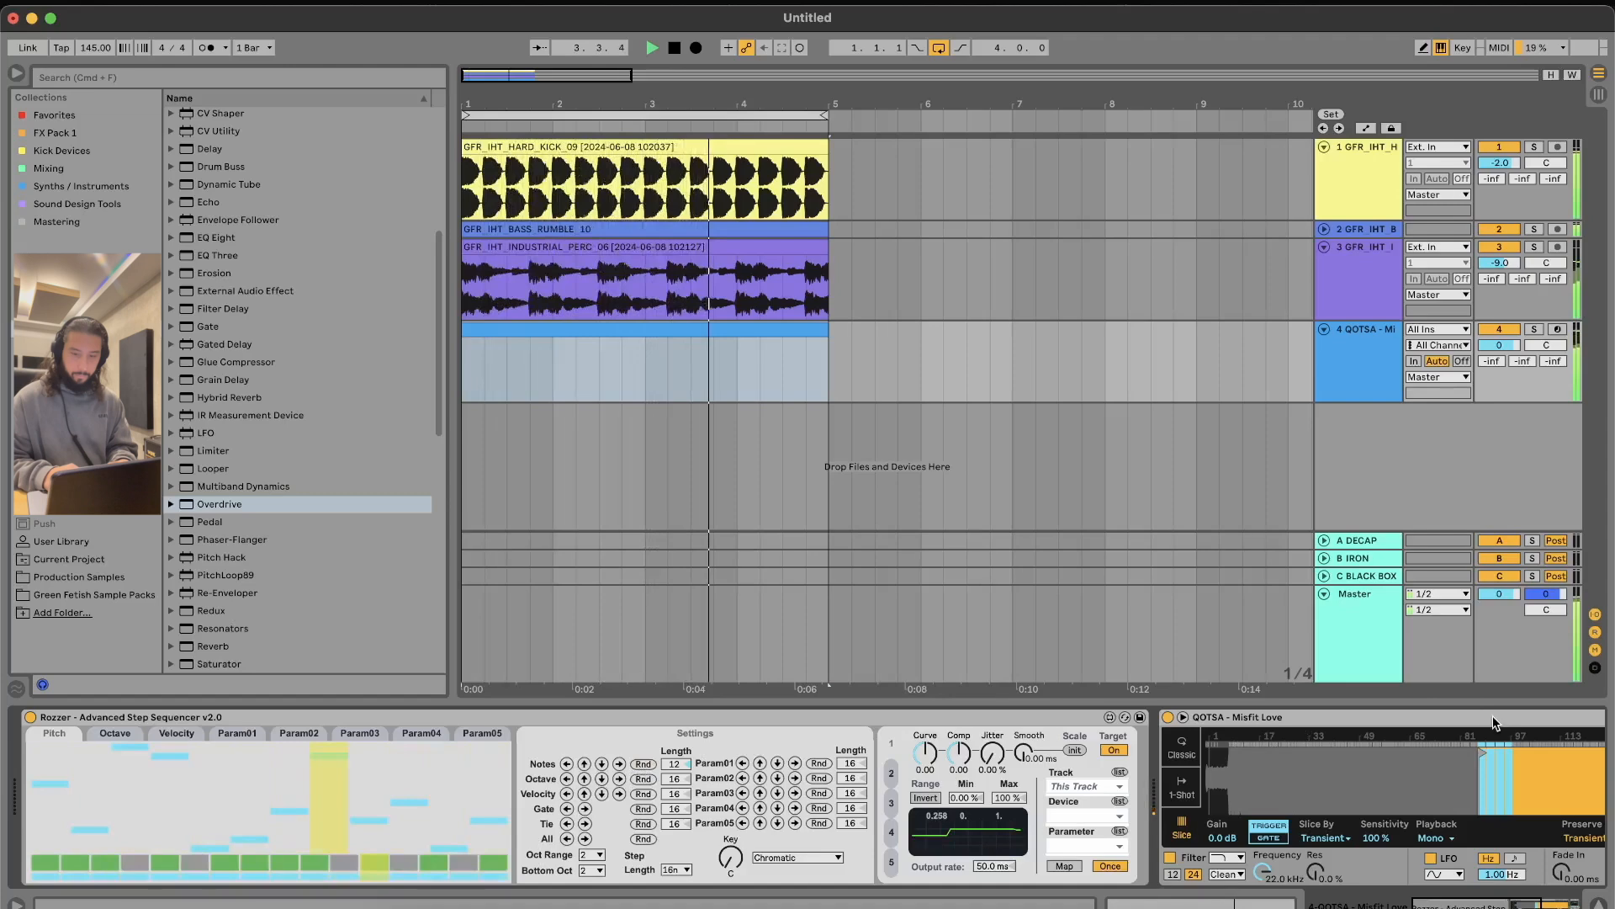
Step: Move Simpler's sample start point to about bar 135 and restart playback
scroll(1494, 722, "right", 5)
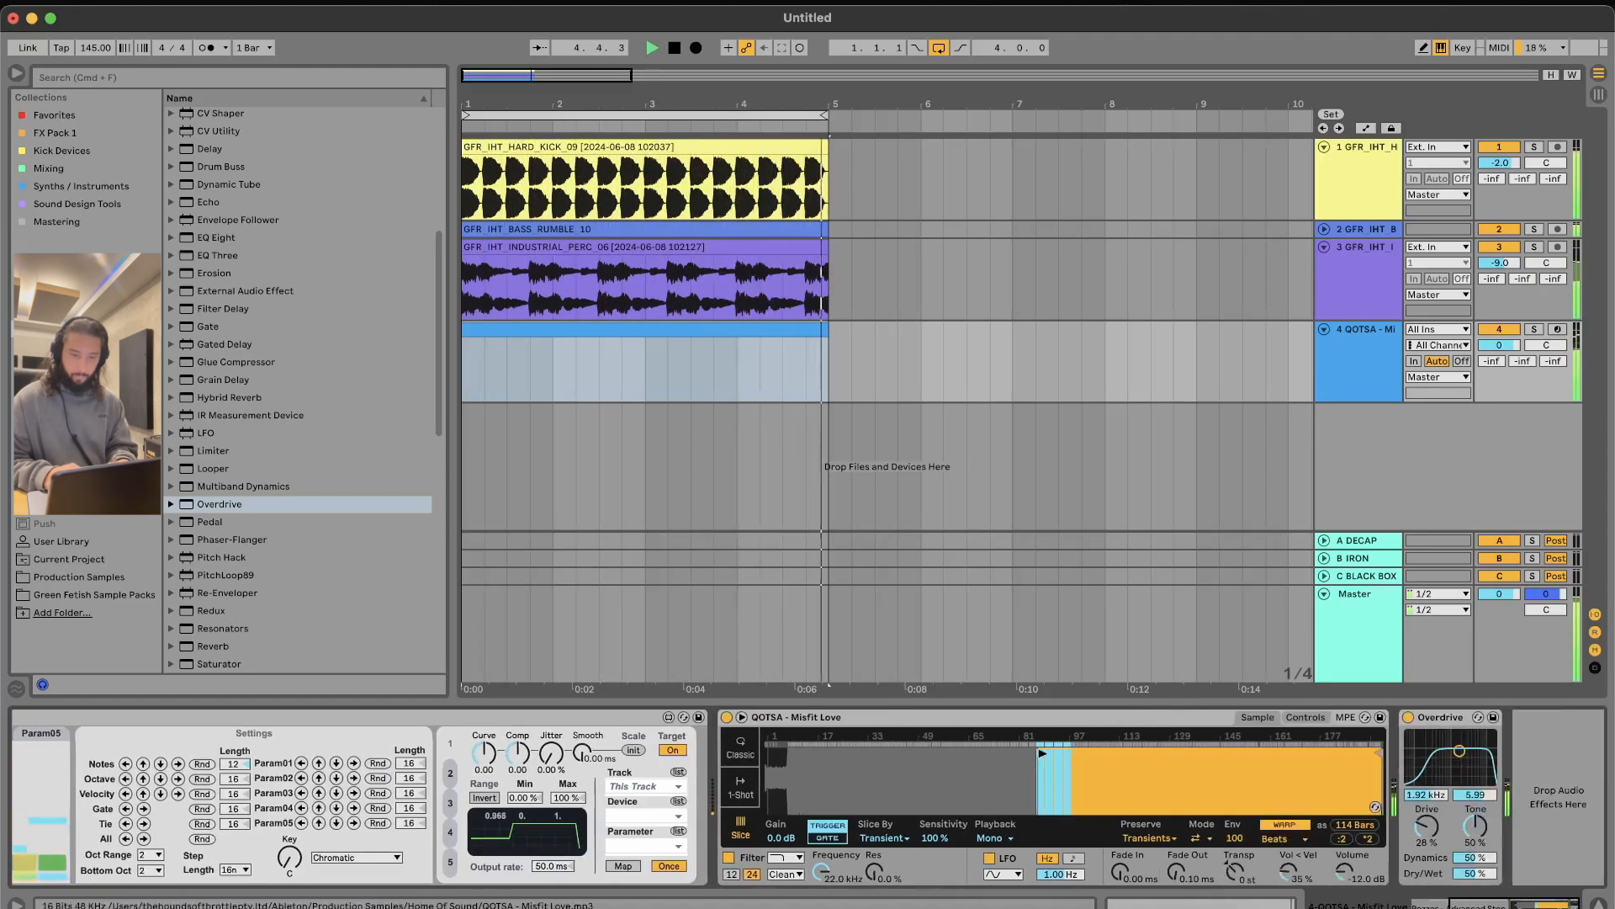
left_click_drag(1043, 753, 1189, 753)
key("space")
key("space")
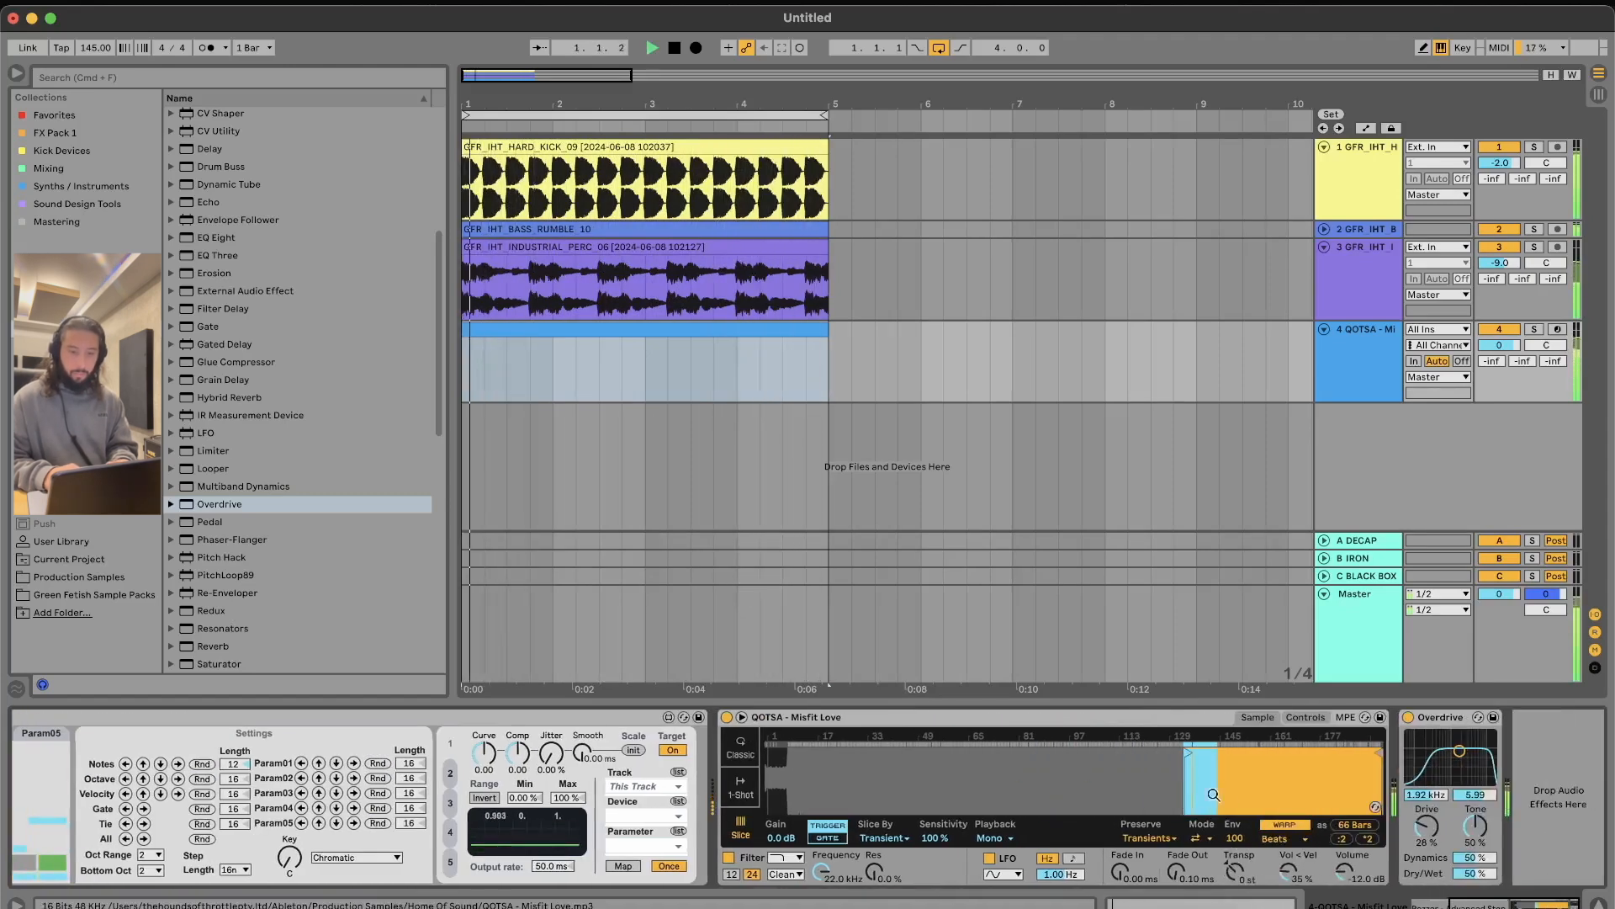
Step: Transpose Simpler's sample to -17 st and move its start point back to near bar 17
left_click_drag(1233, 869, 1235, 885)
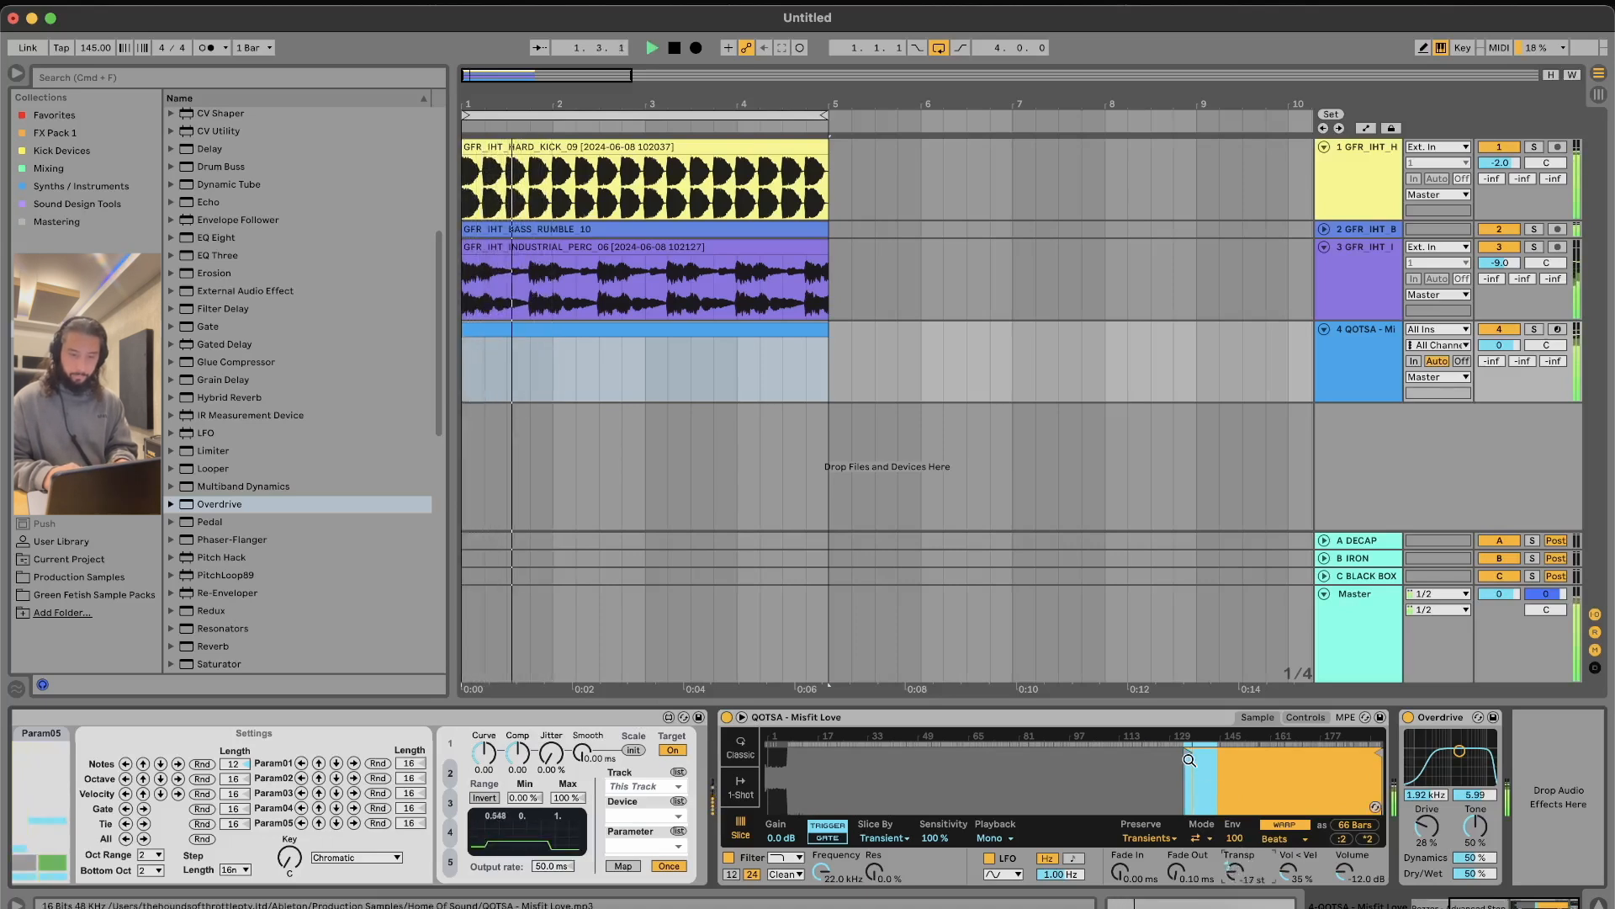
left_click_drag(1186, 751, 821, 748)
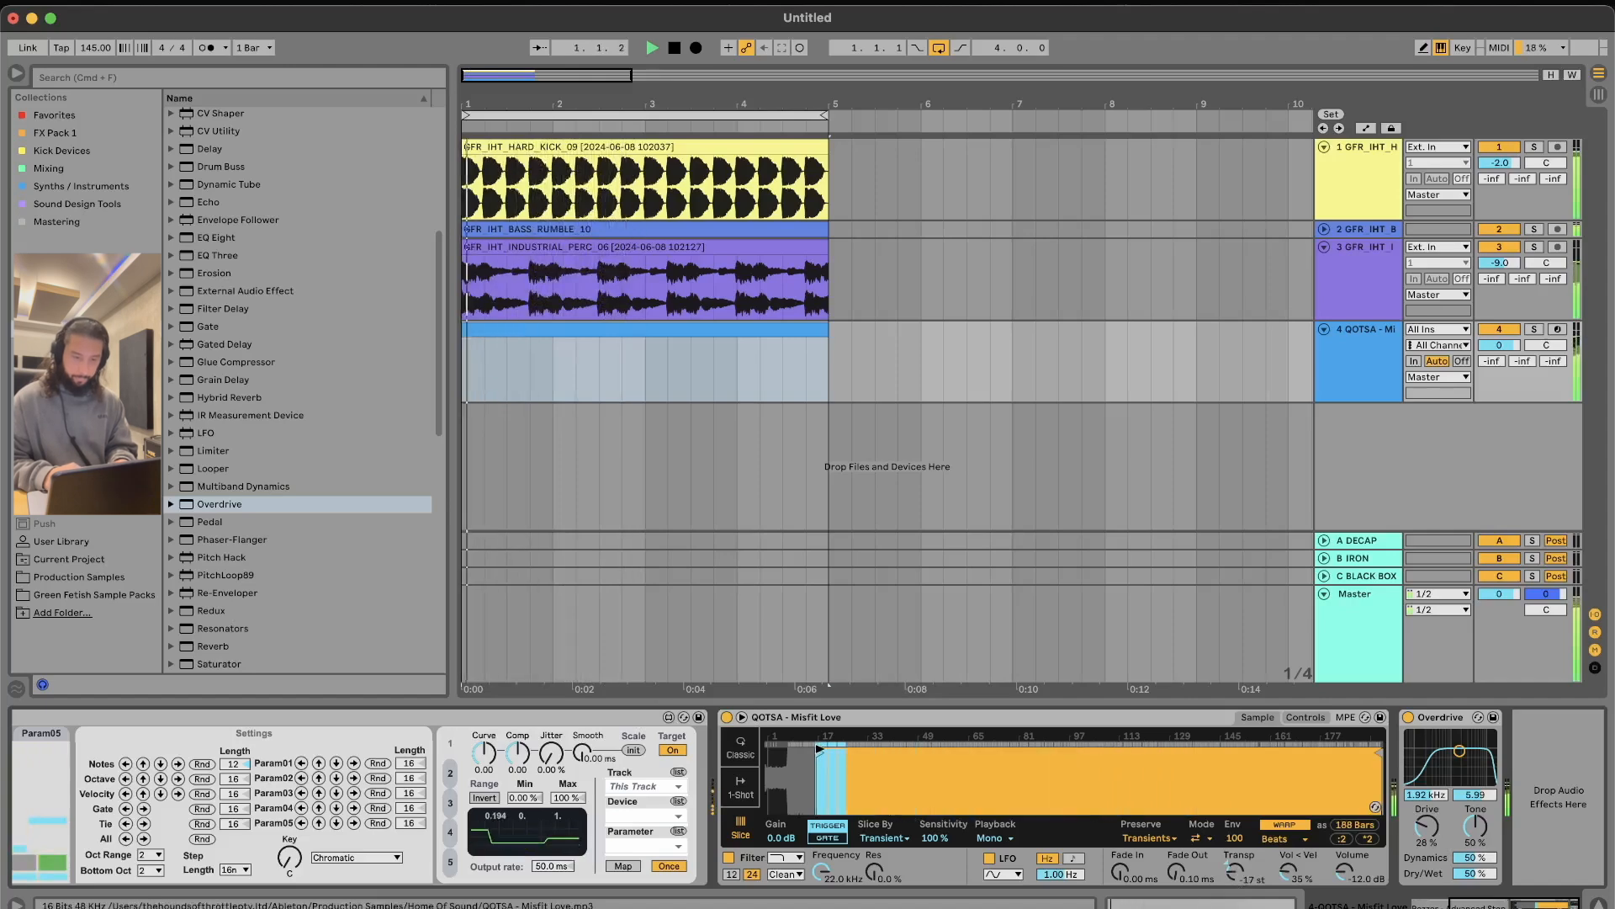
Step: Randomize Rozzer's notes during playback and set the Notes length to 5 steps
scroll(692, 765, "left", 5)
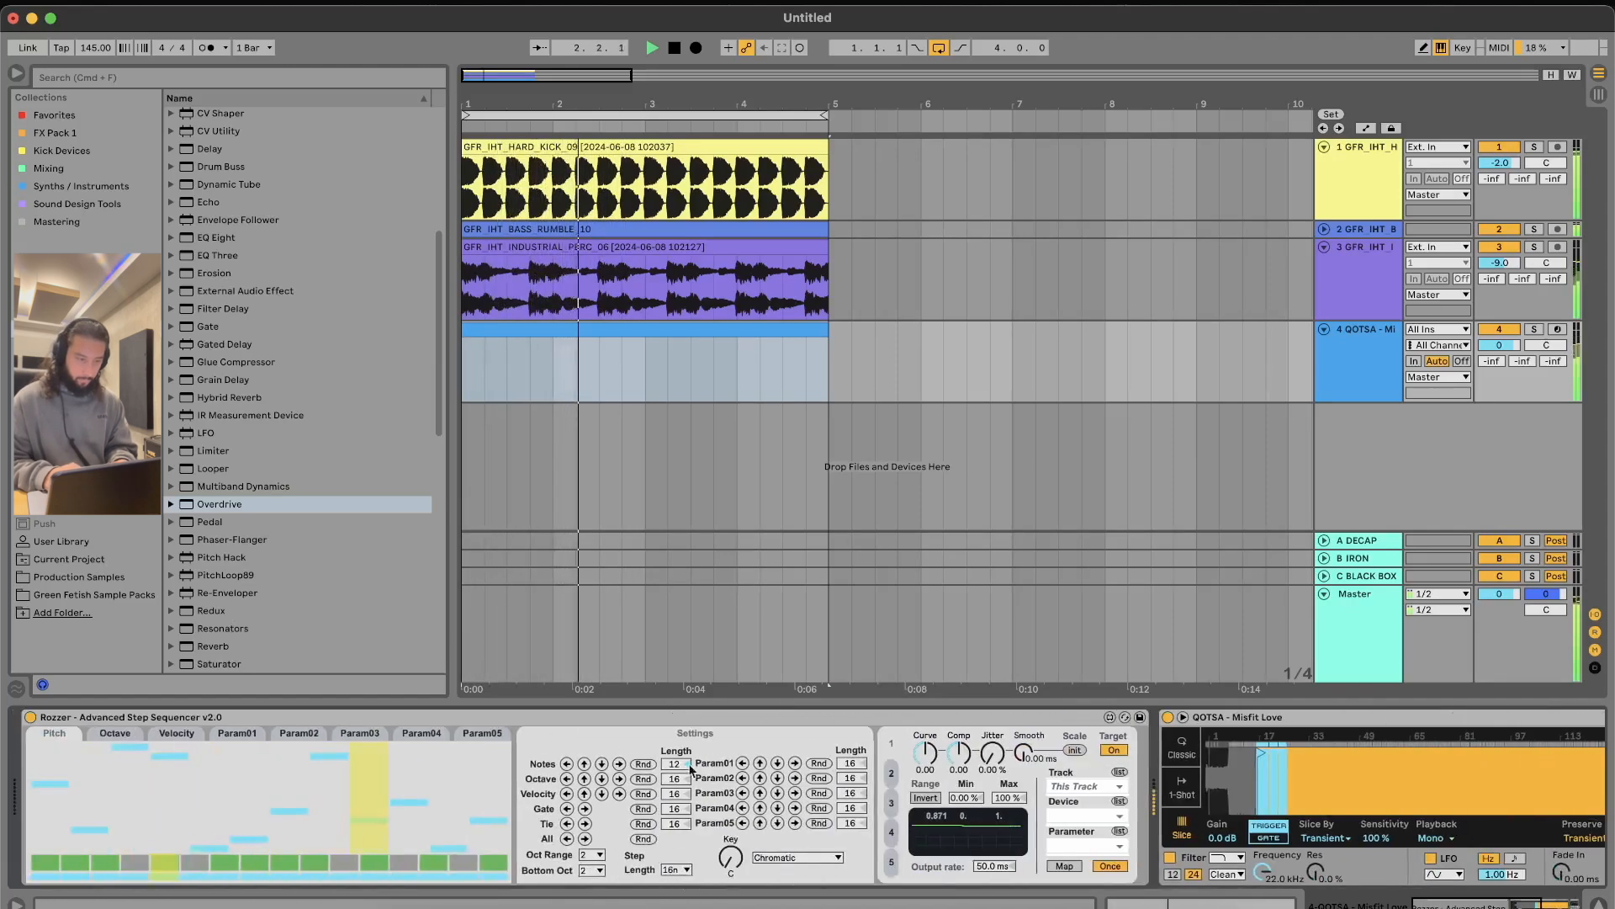
left_click(644, 763)
left_click_drag(123, 852, 498, 853)
left_click(148, 795)
mouse_move(148, 795)
left_mouse_down()
mouse_move(360, 823)
mouse_move(498, 762)
left_mouse_up()
left_click(643, 764)
left_click_drag(671, 764, 670, 794)
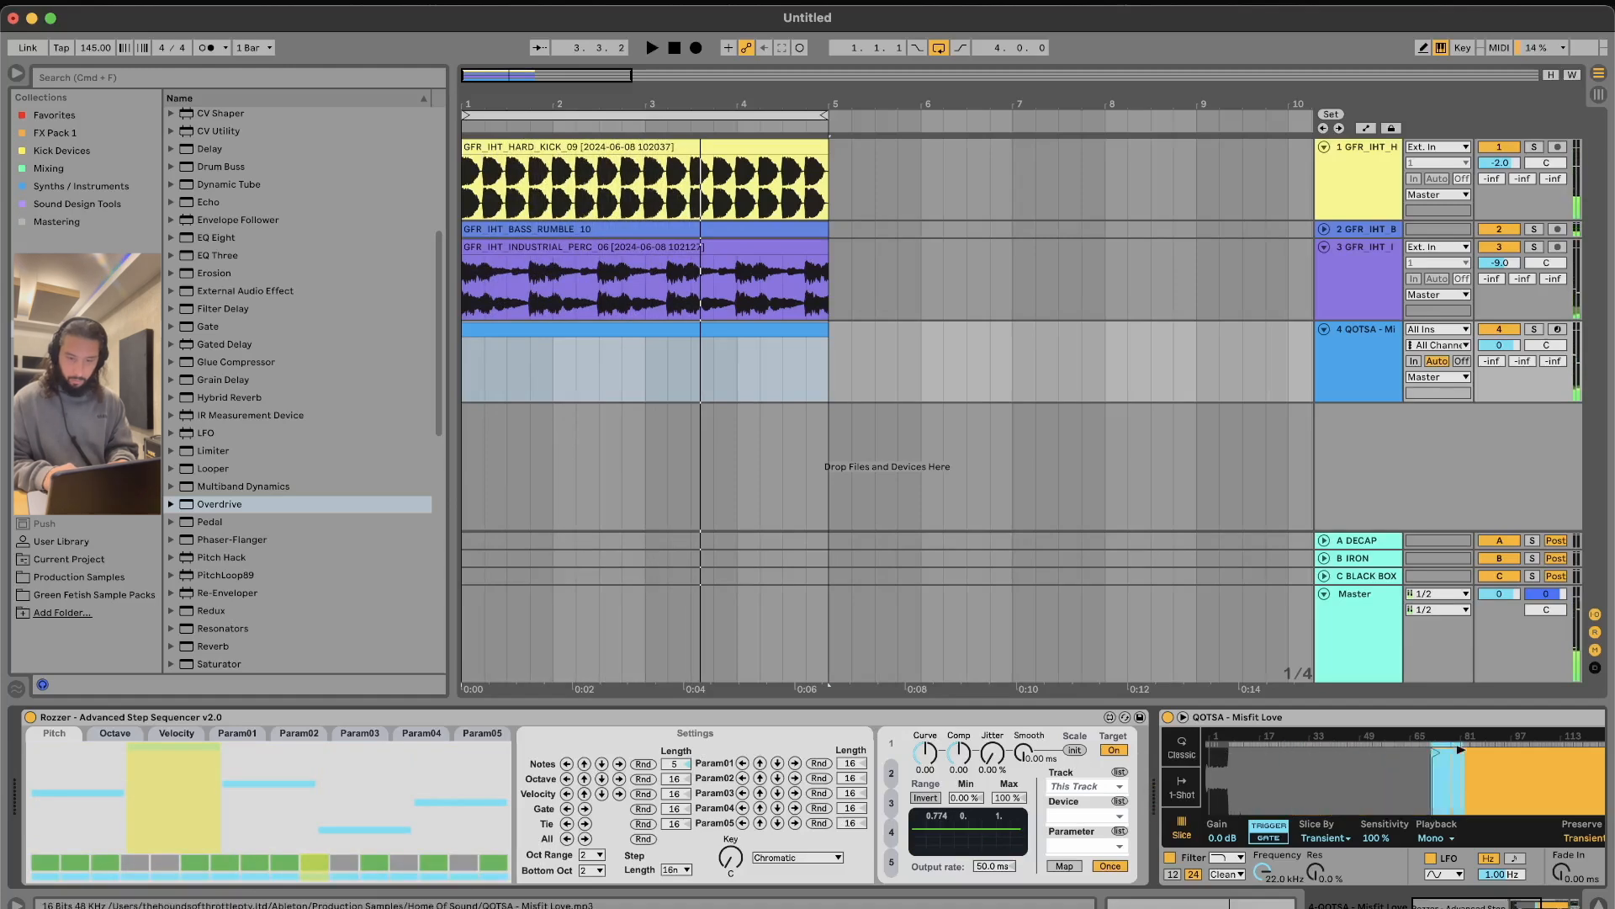
Step: Try Simpler's sample at +9 st with the start point near bar 133 and close to the end of the sample
scroll(1283, 872, "right", 10)
left_click_drag(1232, 875, 1233, 833)
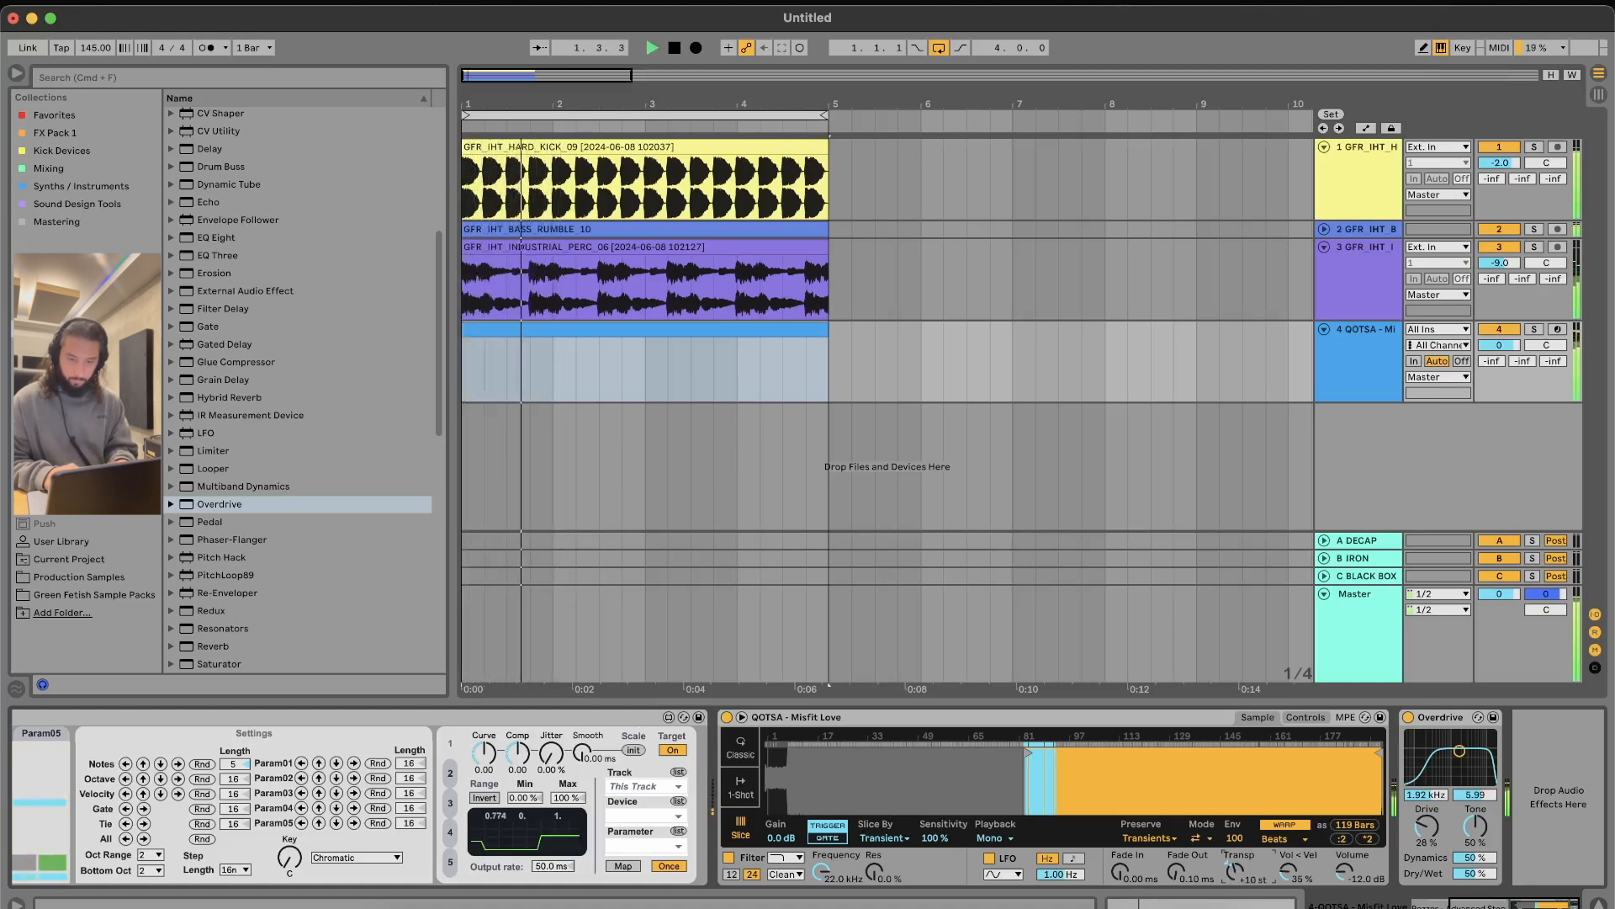
left_click_drag(1028, 751, 1193, 757)
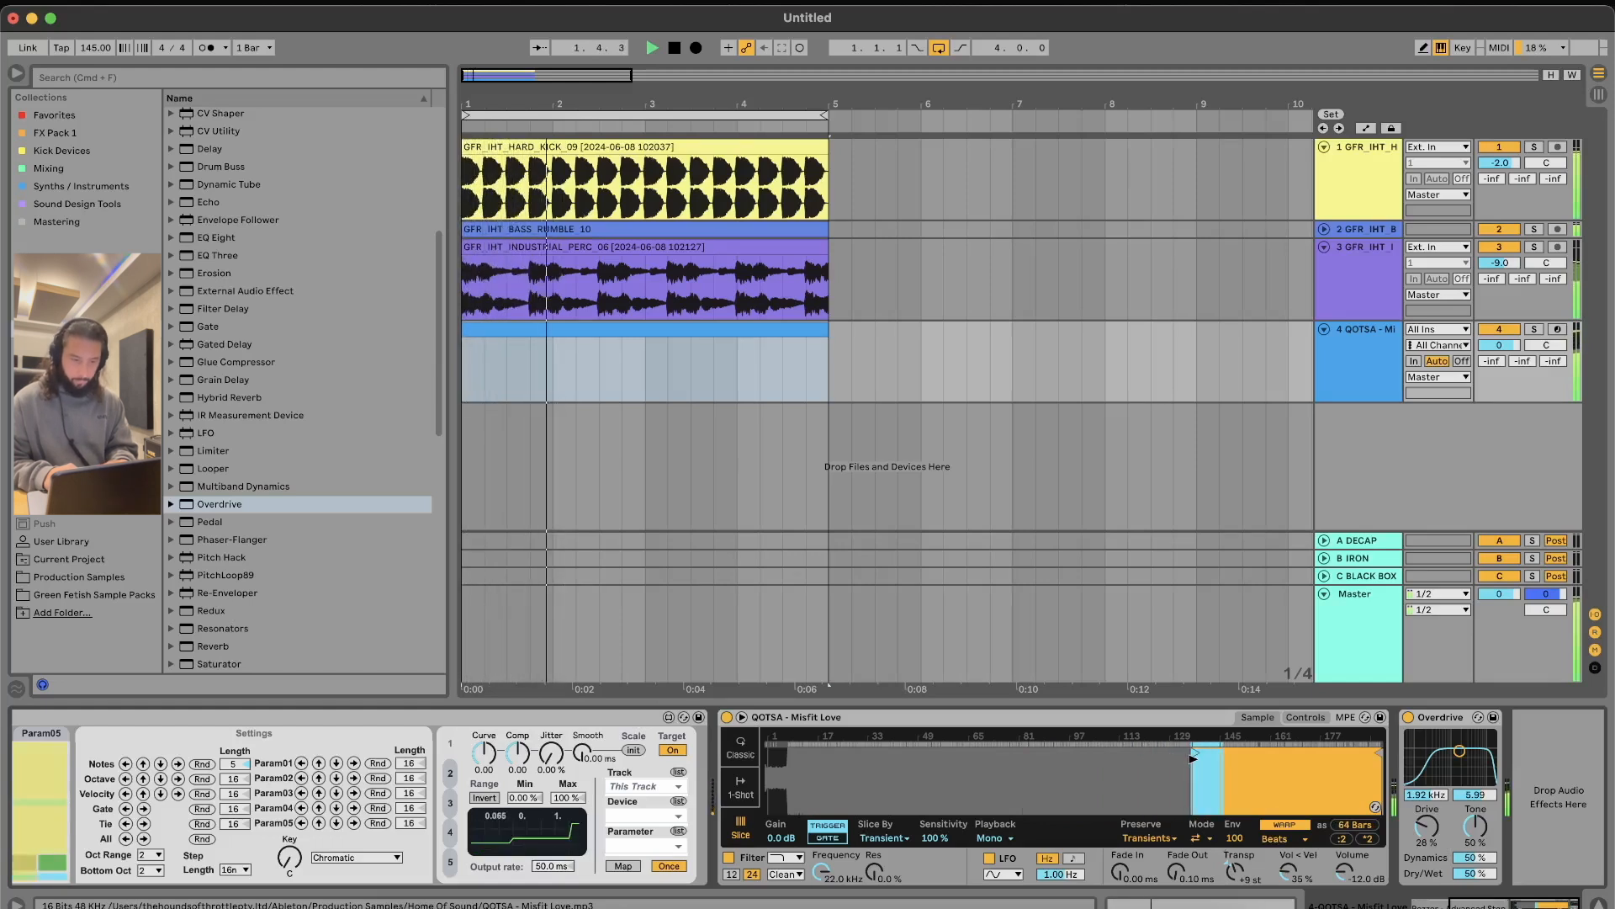
left_click_drag(1193, 758, 1356, 766)
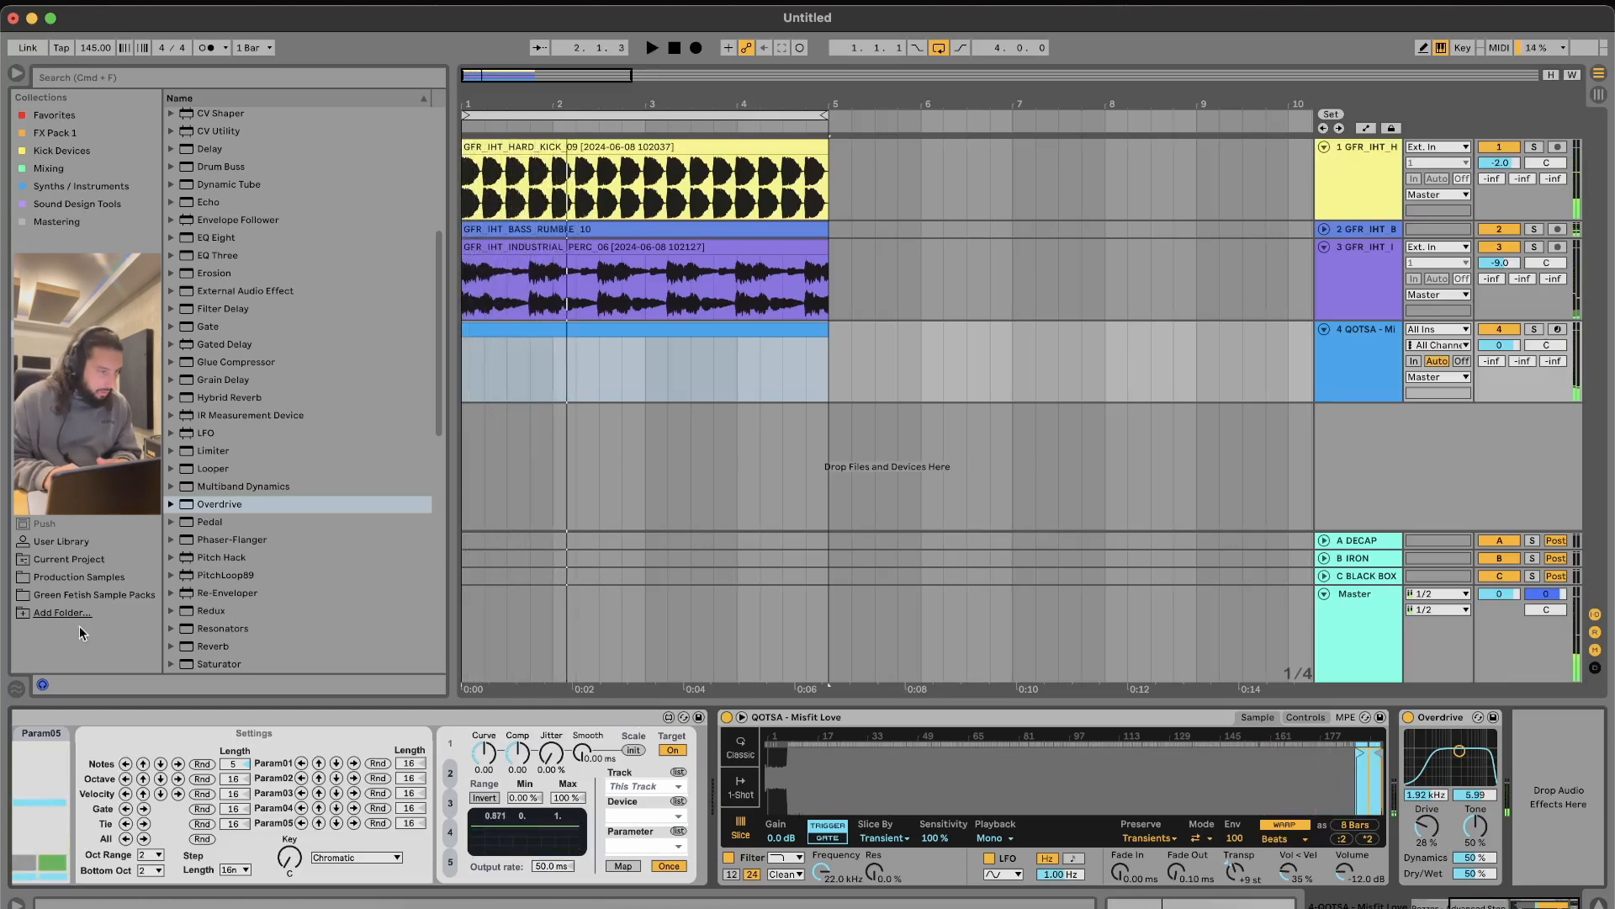
Step: Place the Kim Gordon - Sketch Artist mp3 from Production Samples on track 3 after the percussion loop, with Warp off
left_click(84, 577)
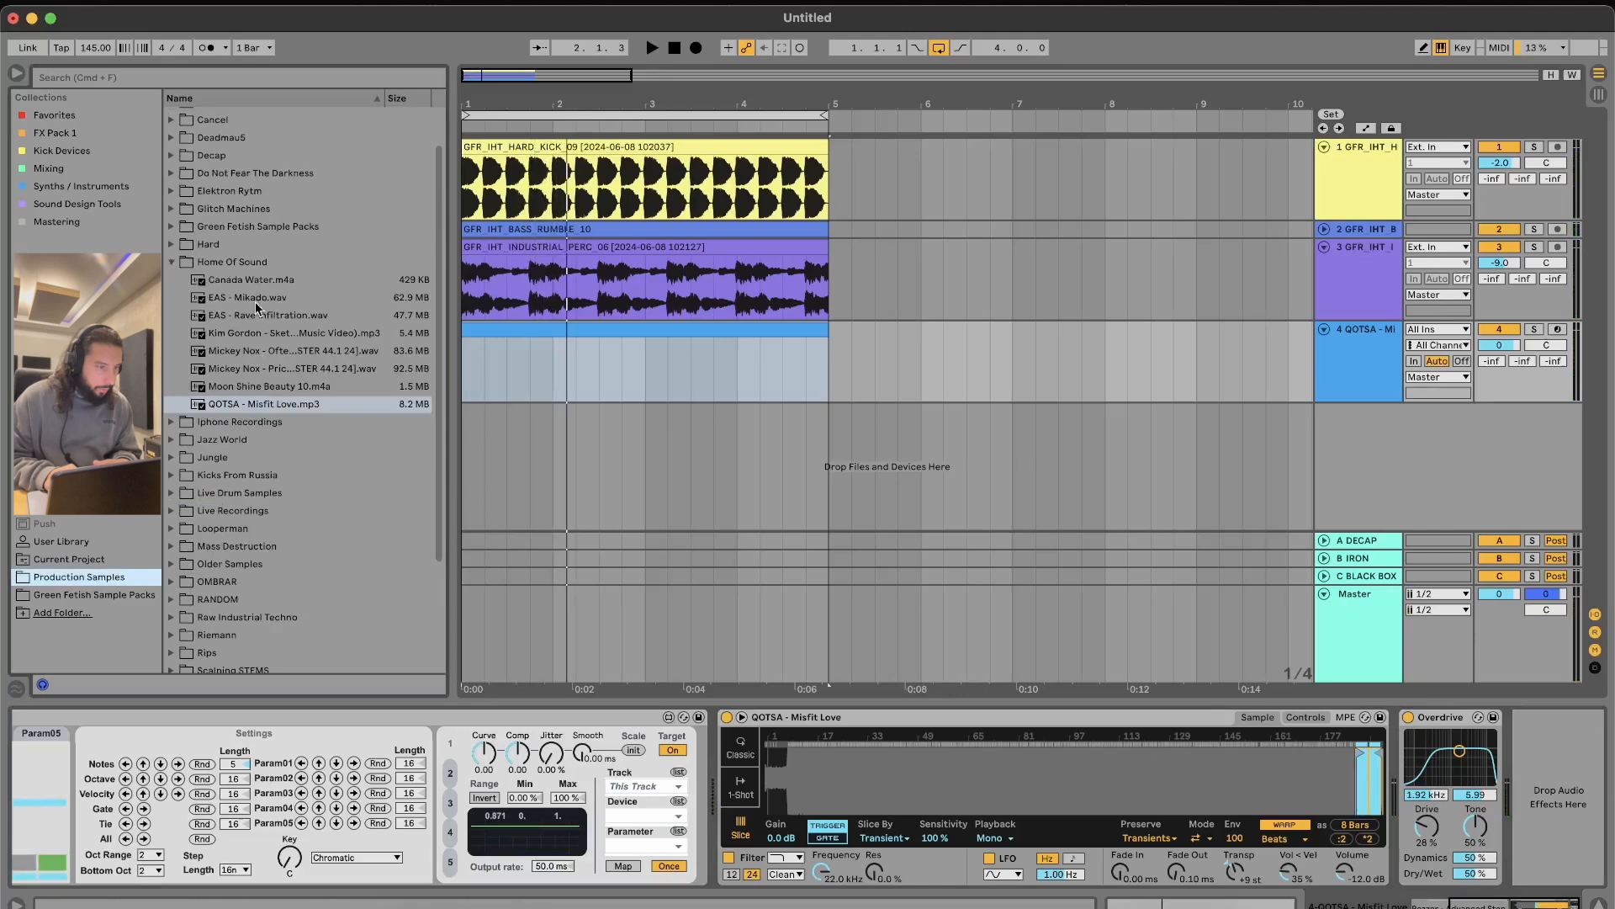
left_click_drag(261, 337, 899, 277)
left_click(1081, 298)
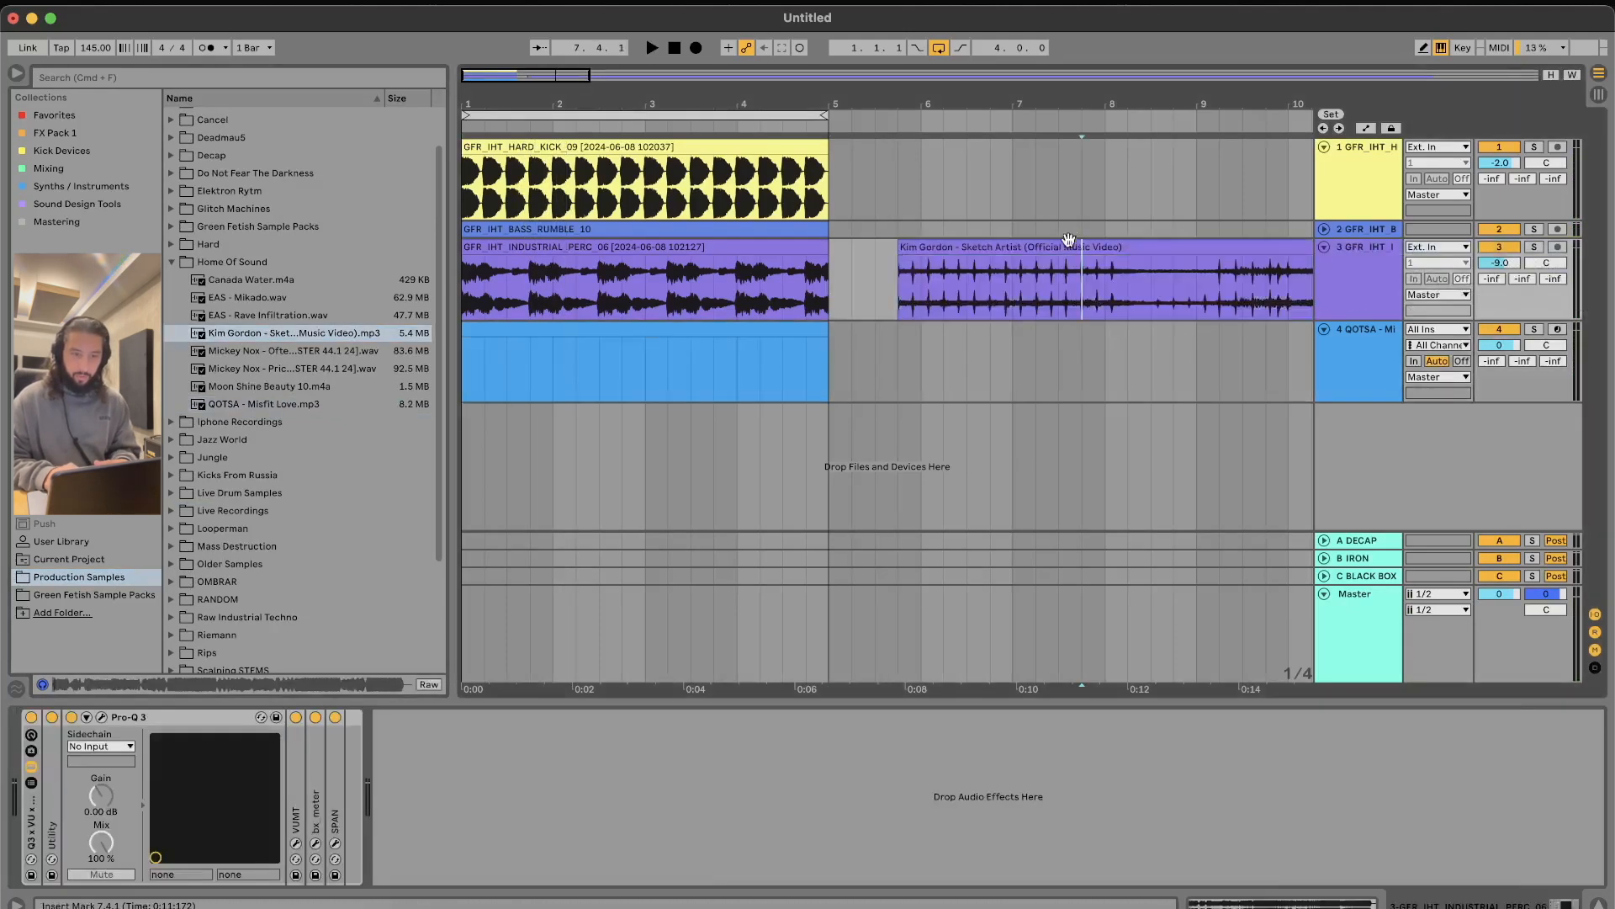
left_click(1068, 244)
left_click(196, 751)
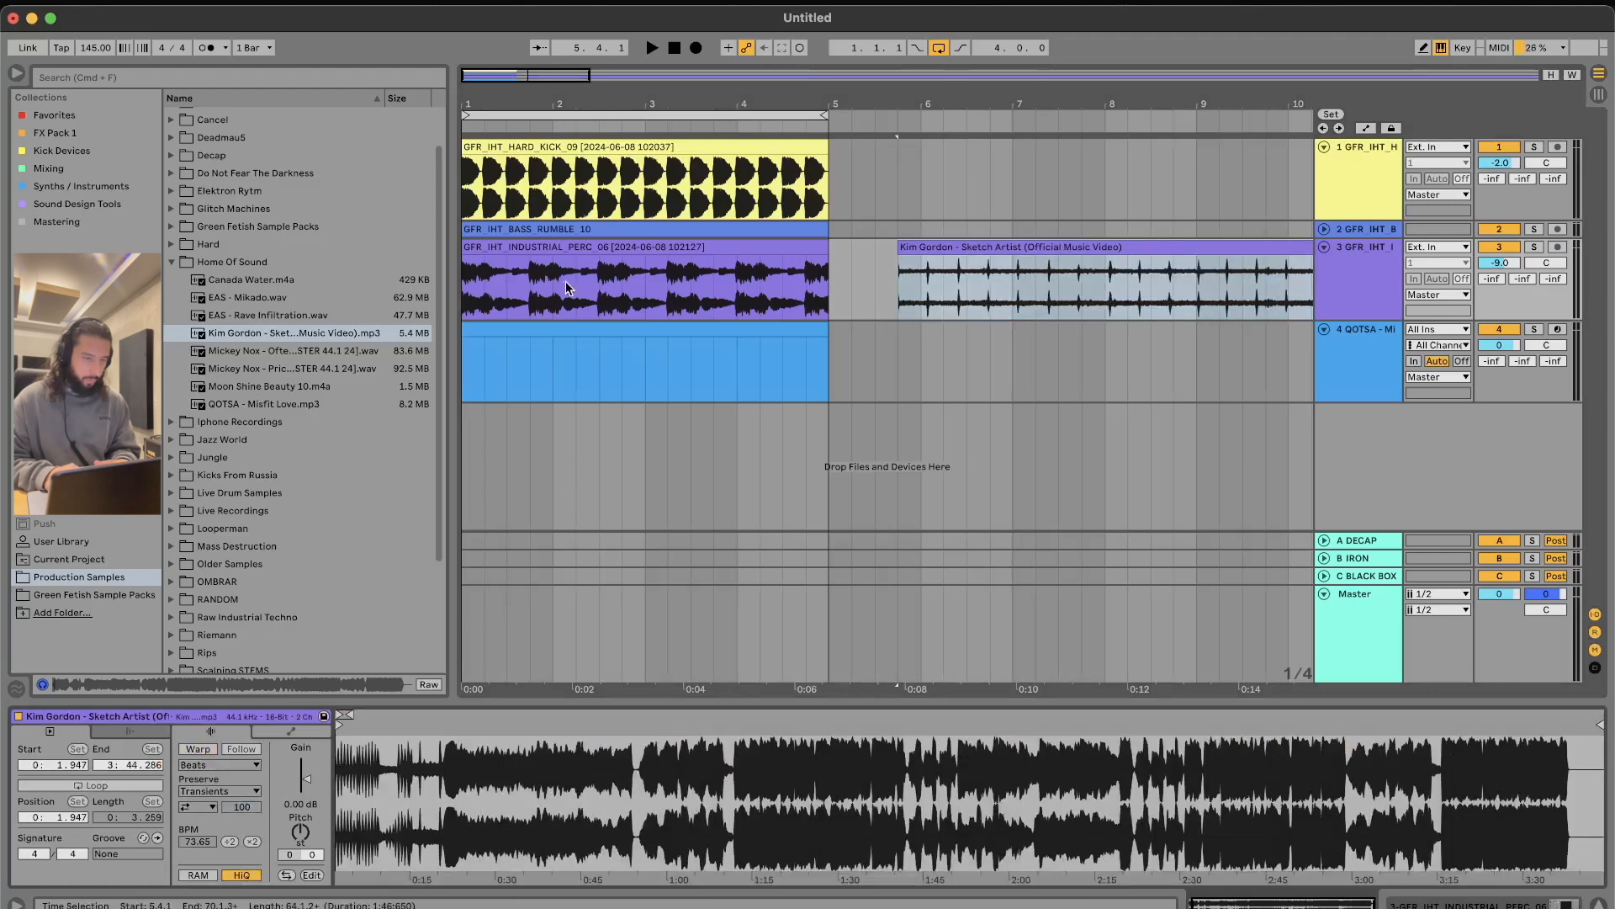
Step: Play the Sketch Artist clip from bar 53 with track 3 soloed
left_click(572, 247)
left_click(568, 329)
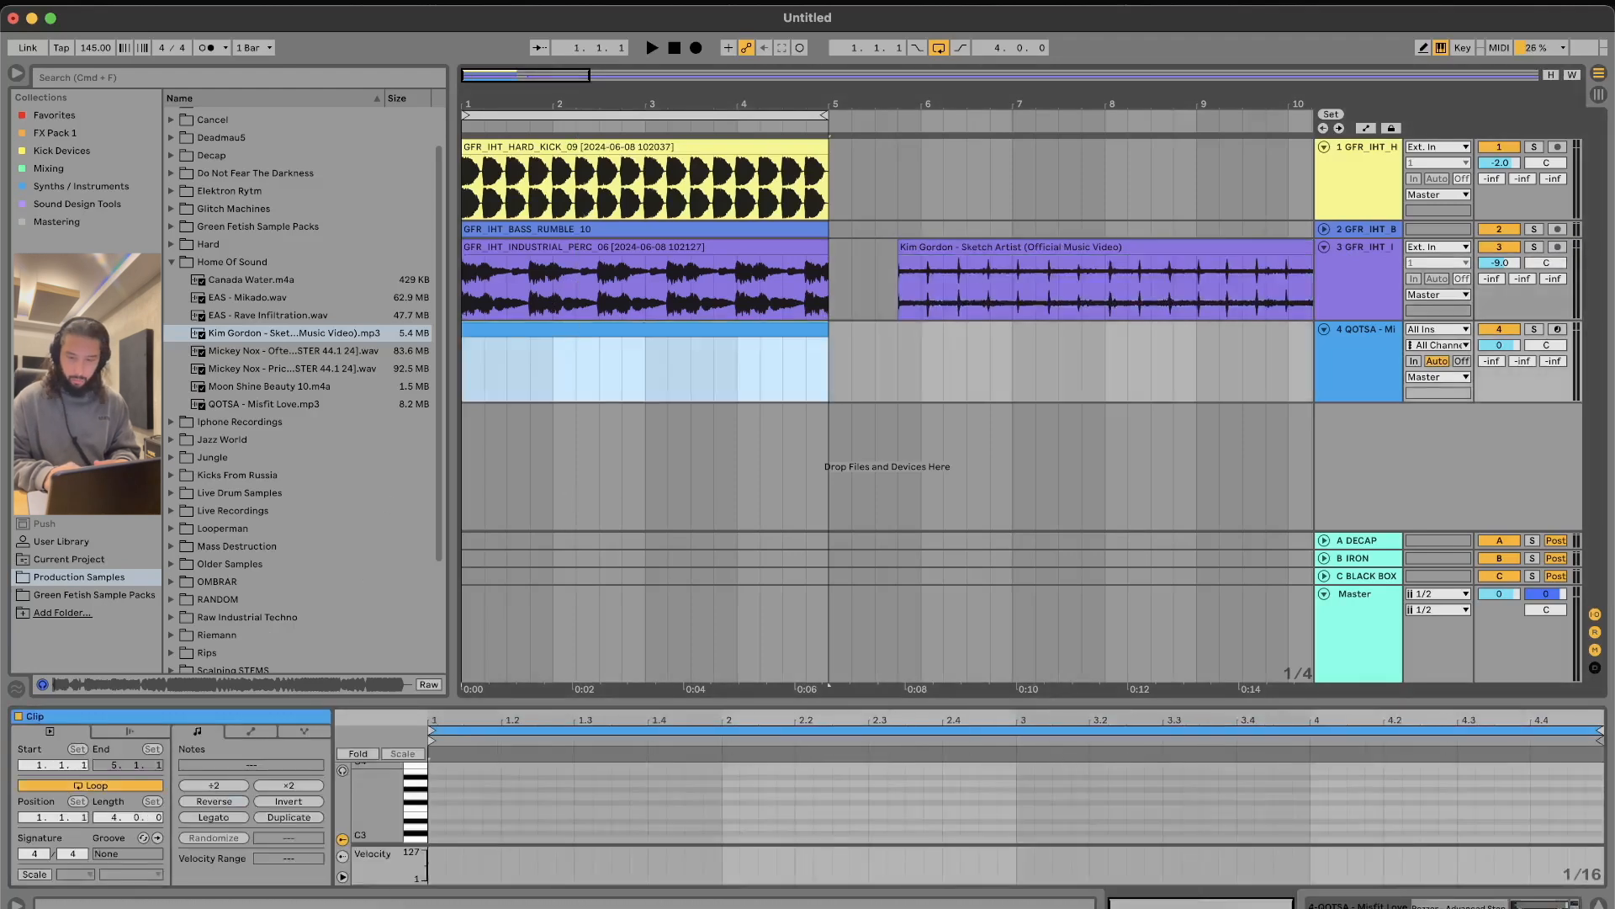
left_click(1552, 903)
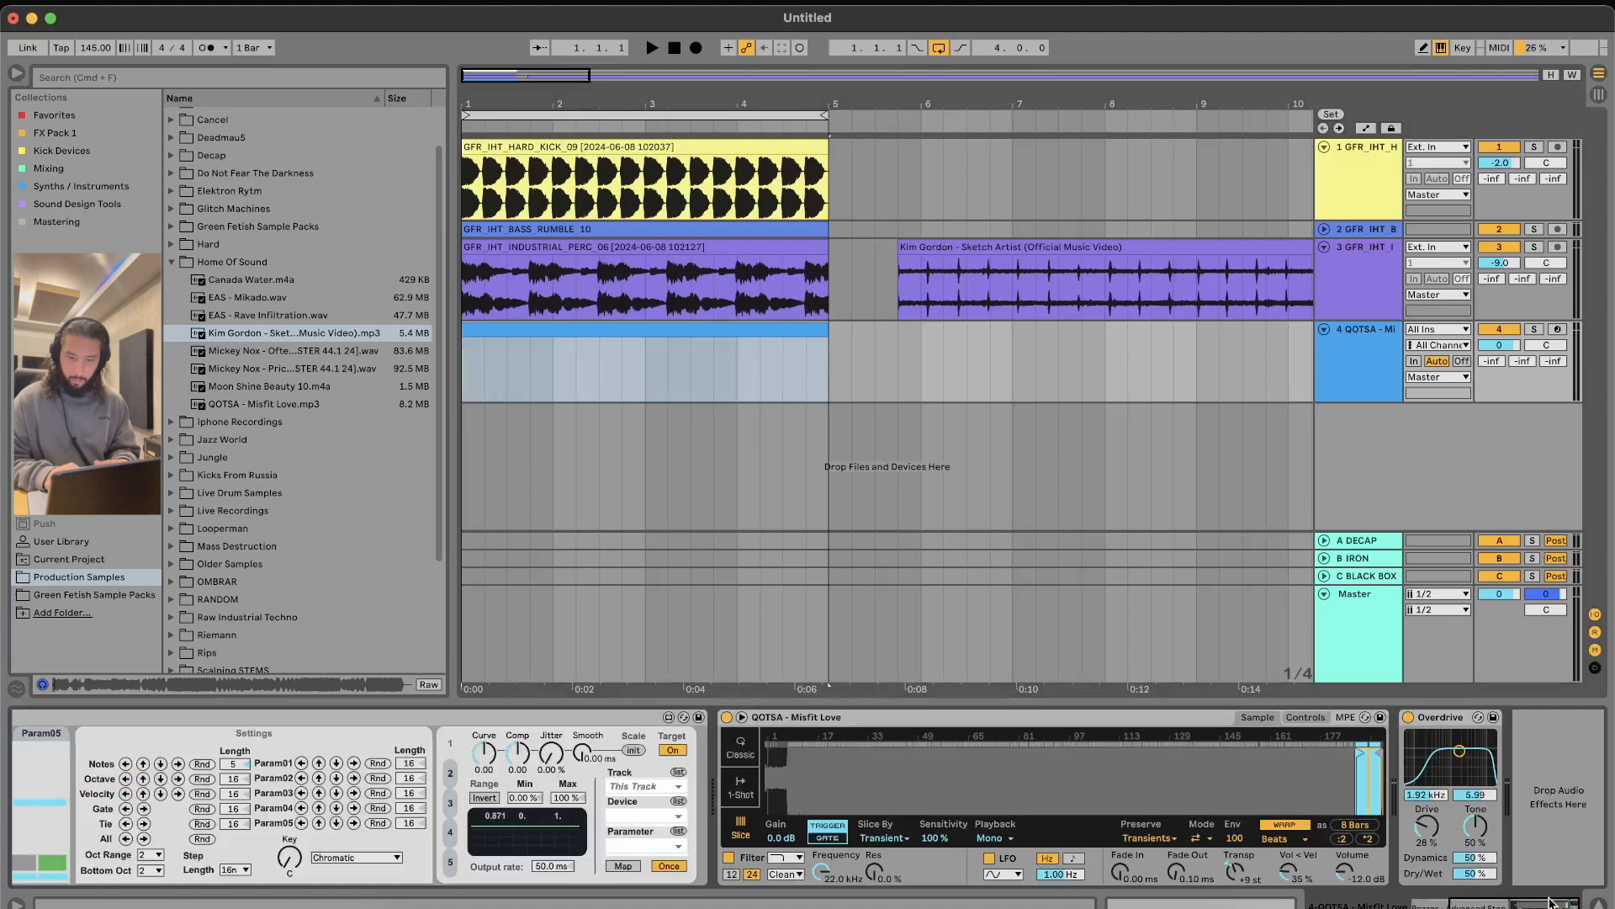
double_click(523, 77)
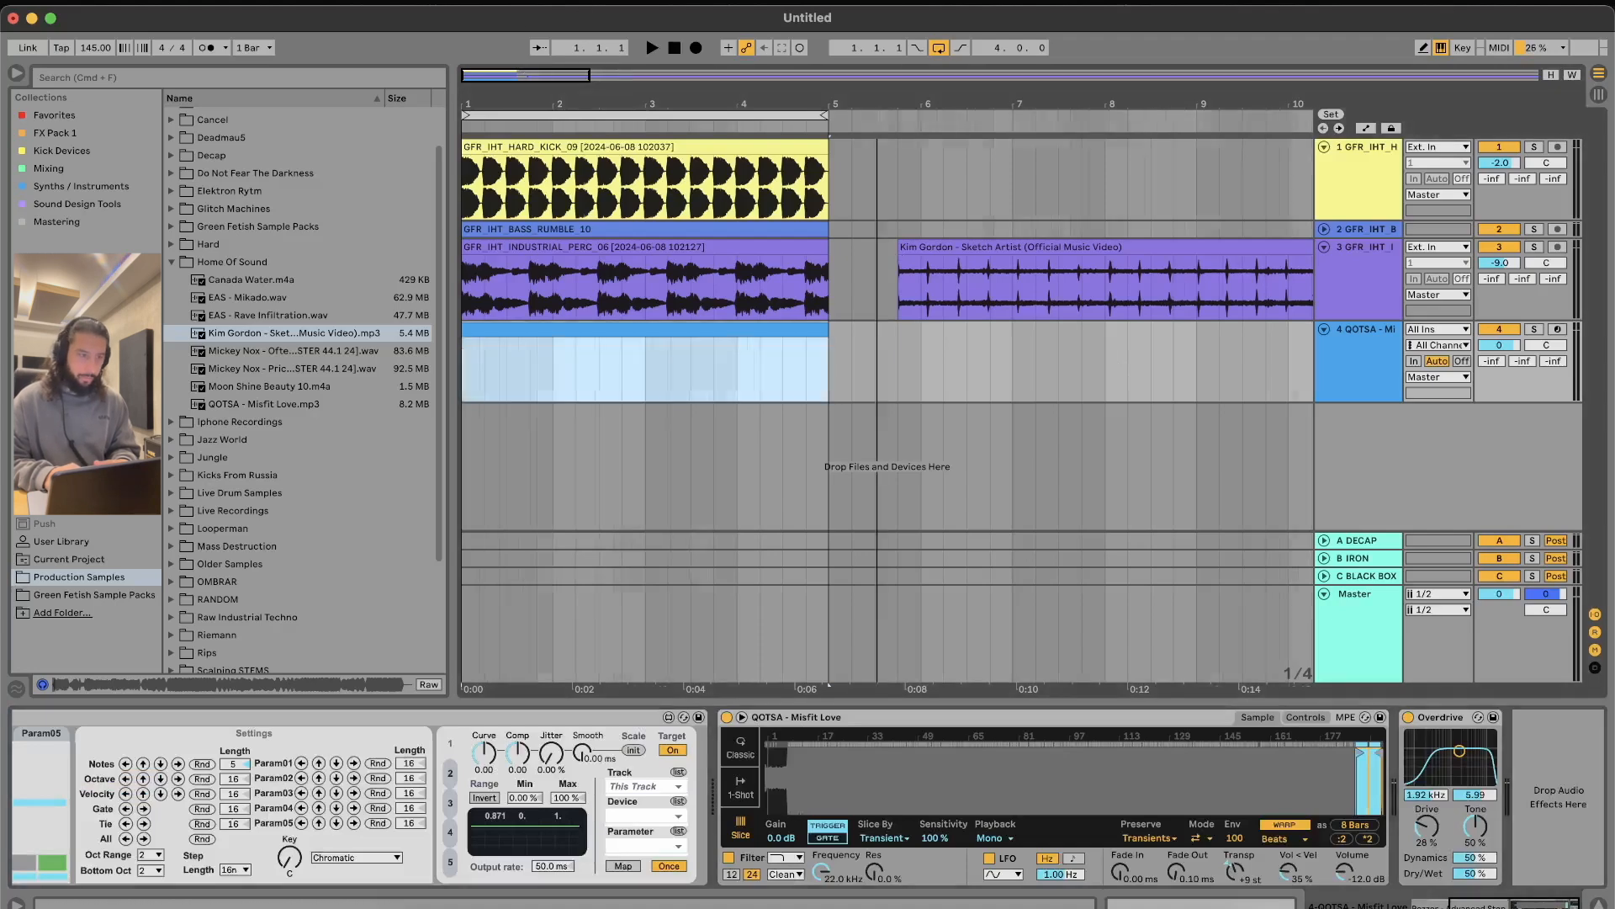
left_click(1036, 305)
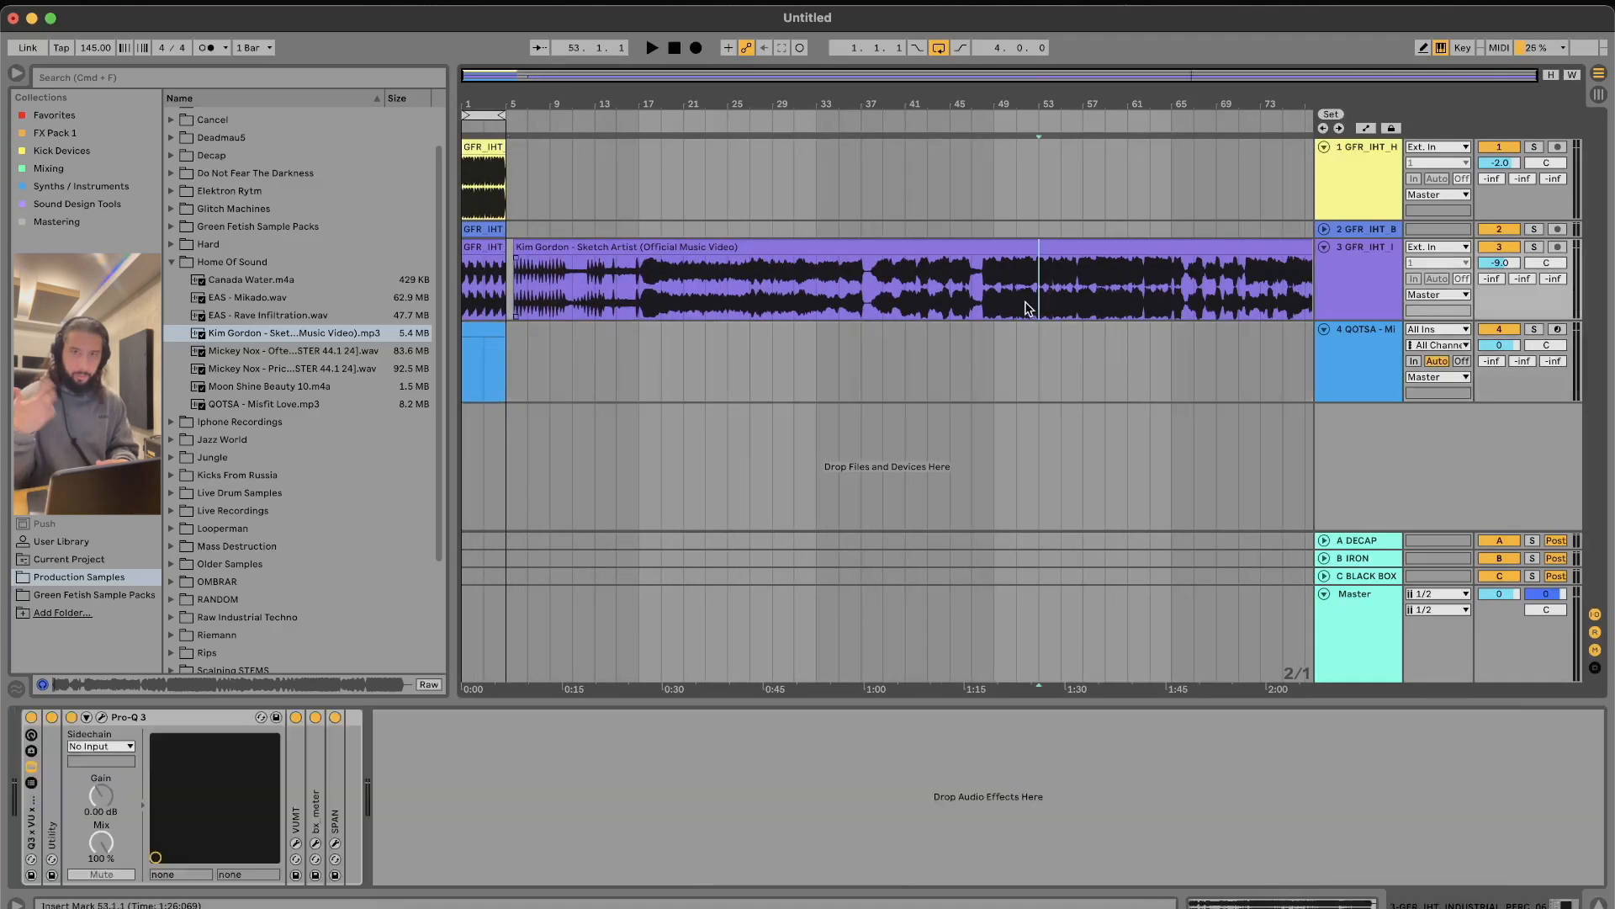
key("space")
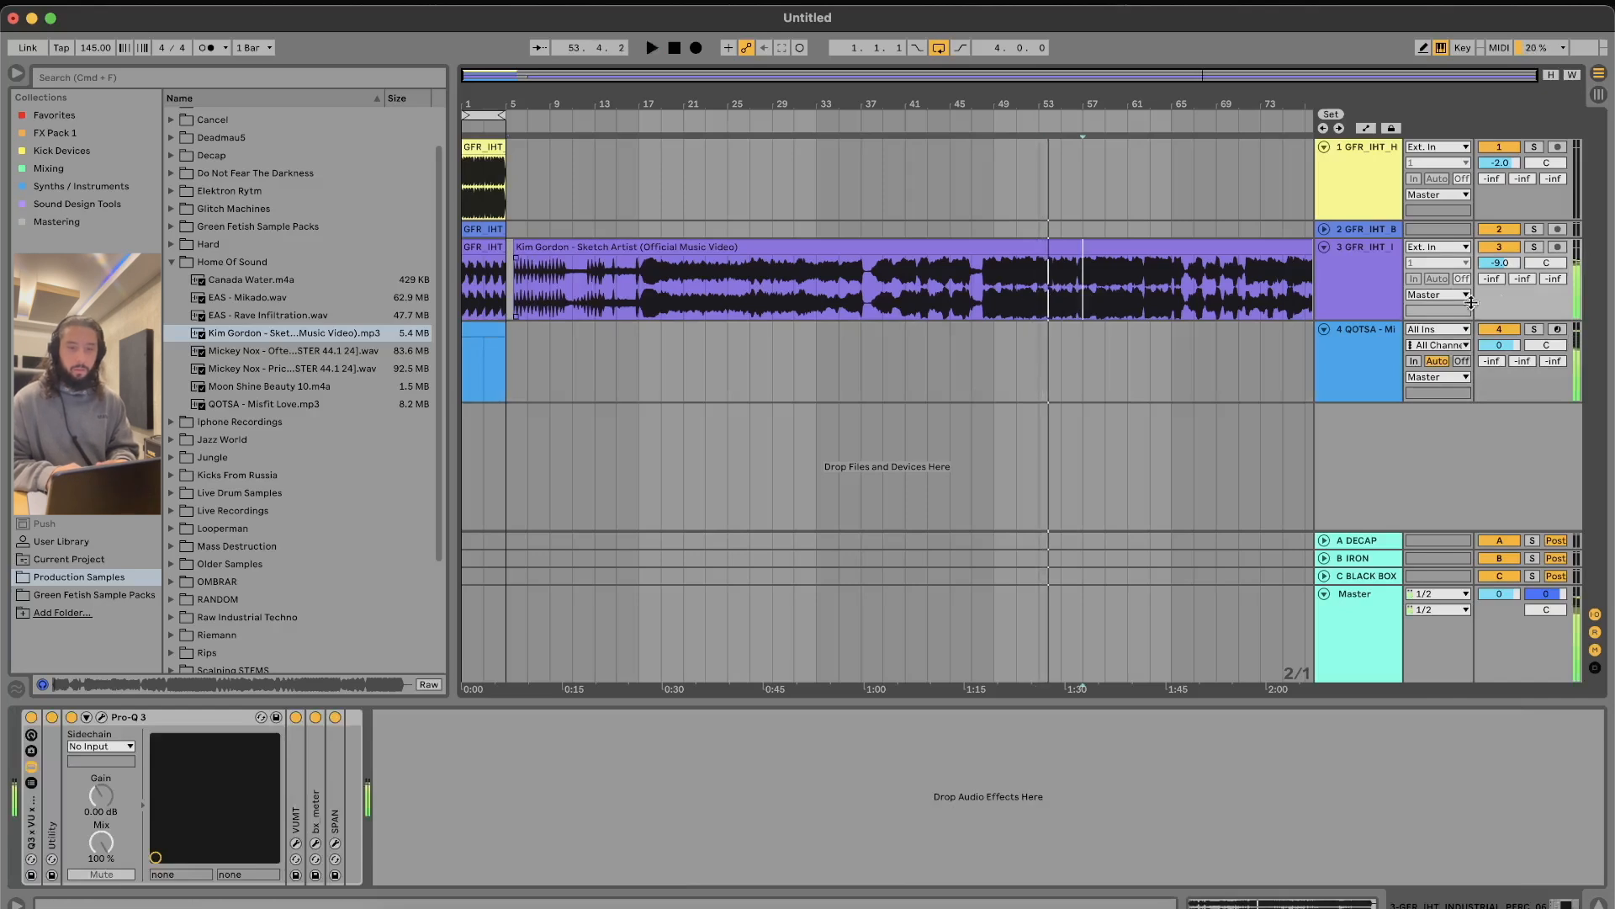
left_click(1534, 246)
left_click(1080, 286)
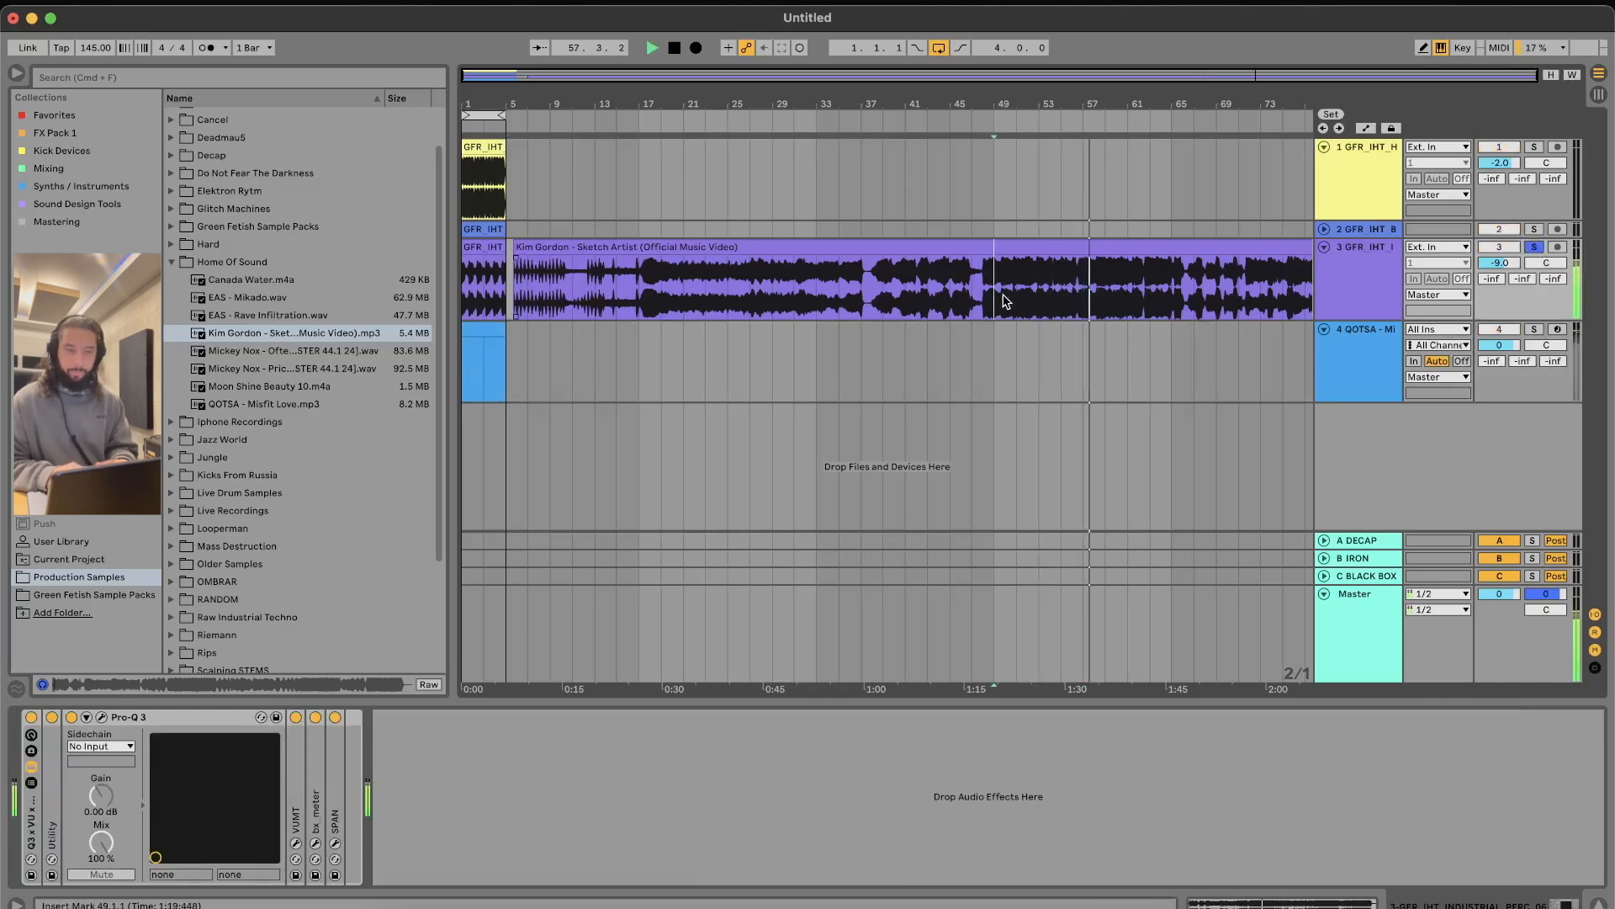
Step: Reset track 3's volume to 0 dB and audition the Sketch Artist clip around bars 51, 103 and 107
double_click(1504, 262)
left_click(1081, 297)
left_click(1019, 297)
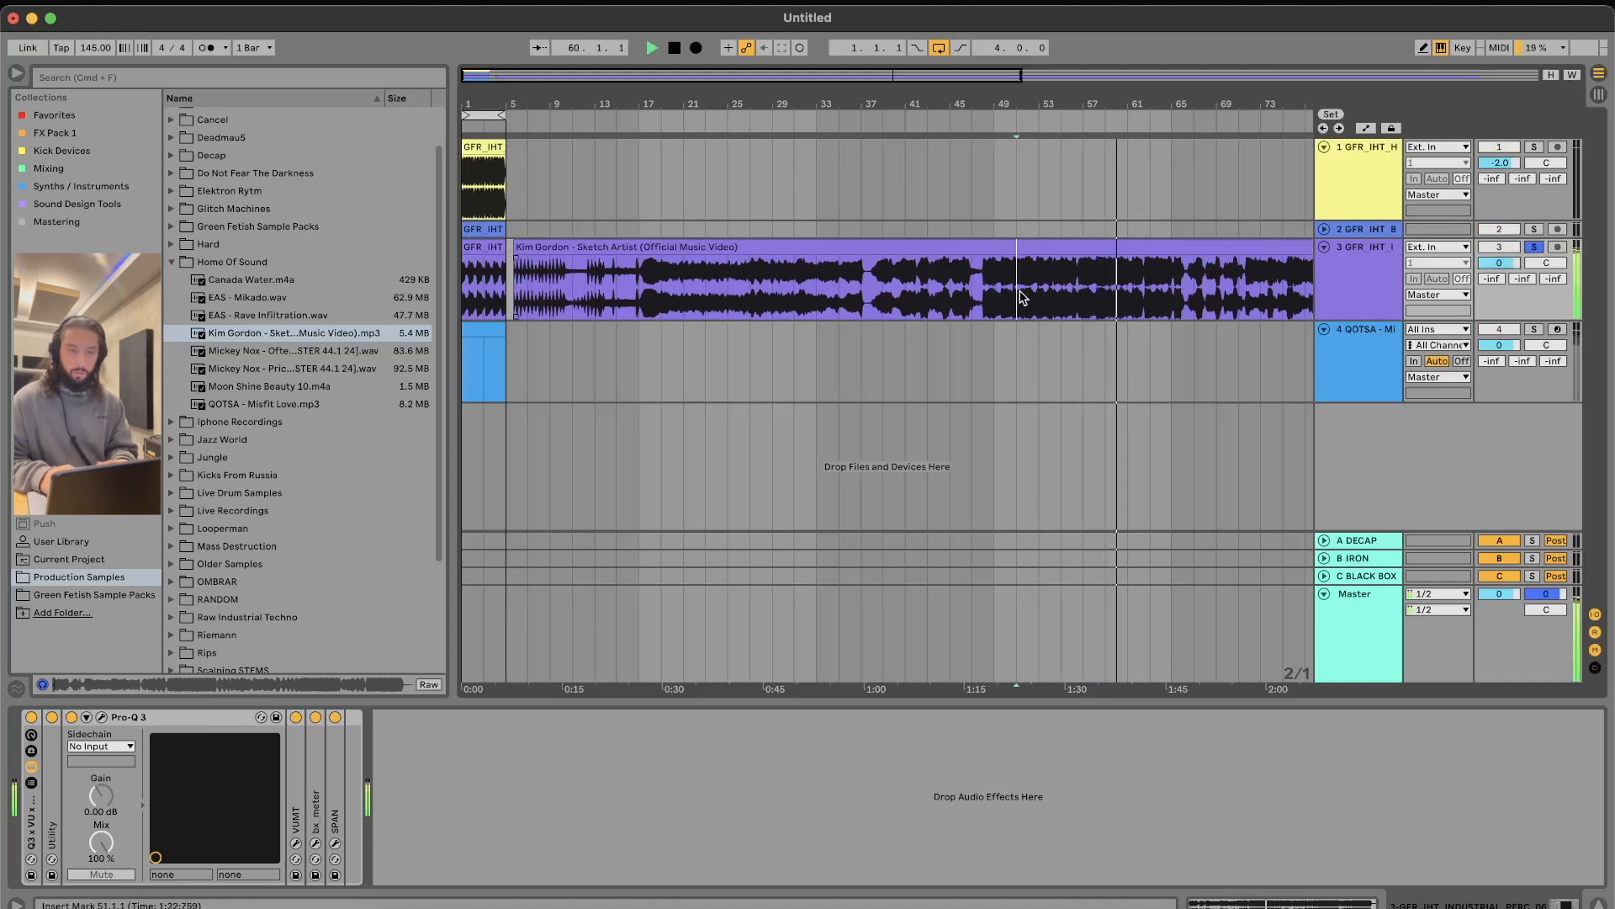
scroll(1021, 297, "right", 10)
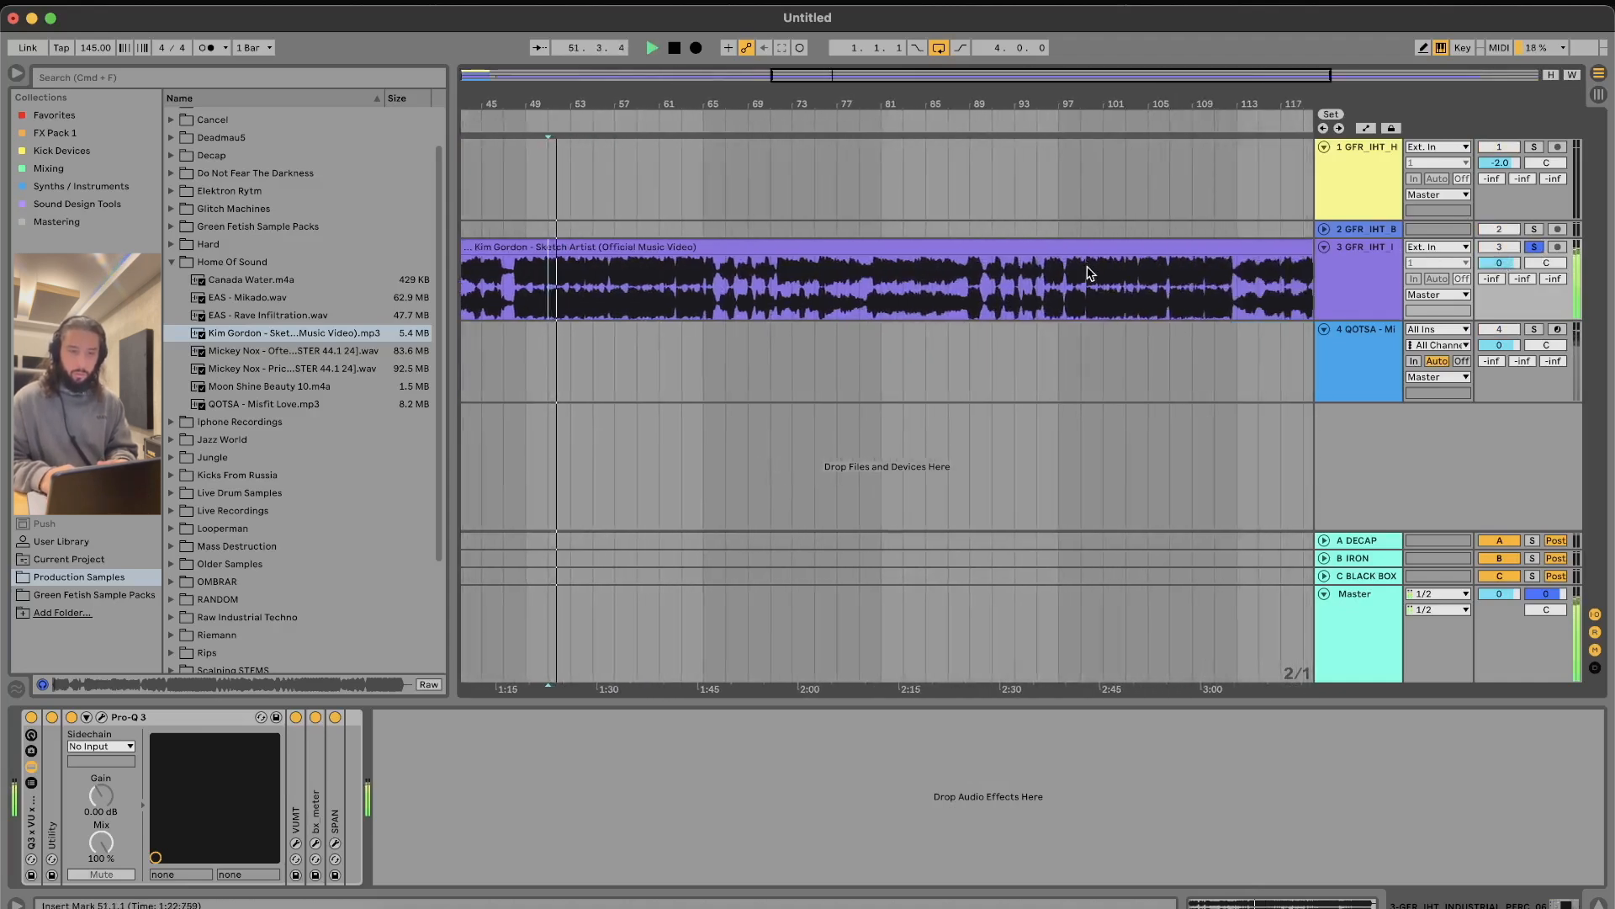
left_click(1134, 281)
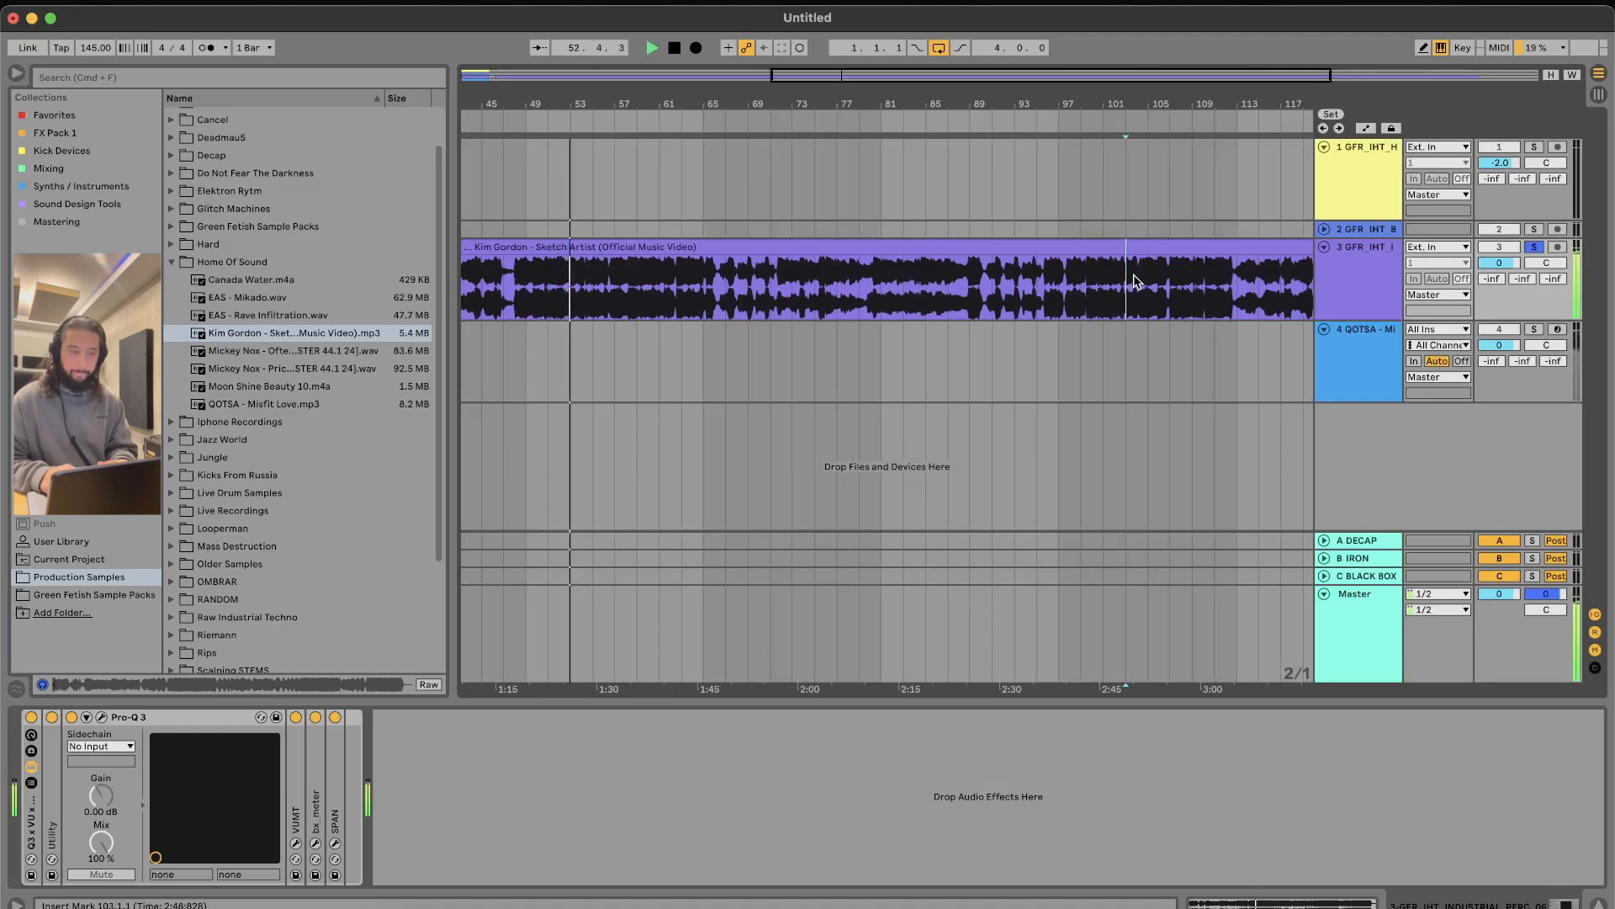
left_click(1171, 287)
scroll(1173, 289, "left", 10)
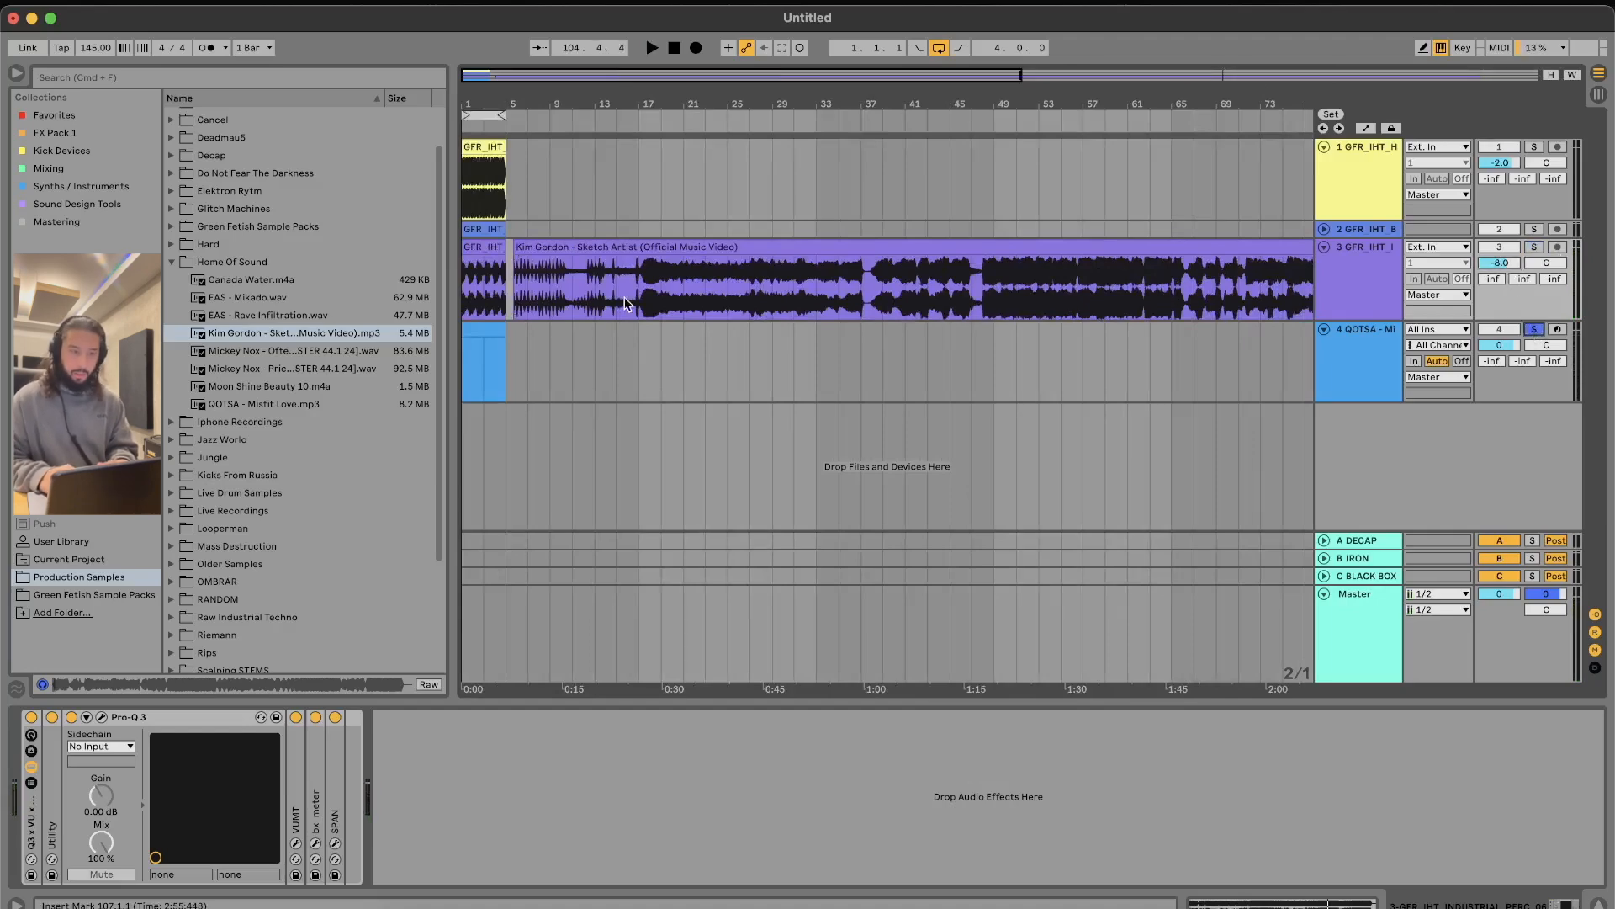
Step: Replace Simpler's sample on track 4 with the Kim Gordon - Sketch Artist mp3 and start playback
left_click(483, 358)
left_click_drag(303, 333, 926, 787)
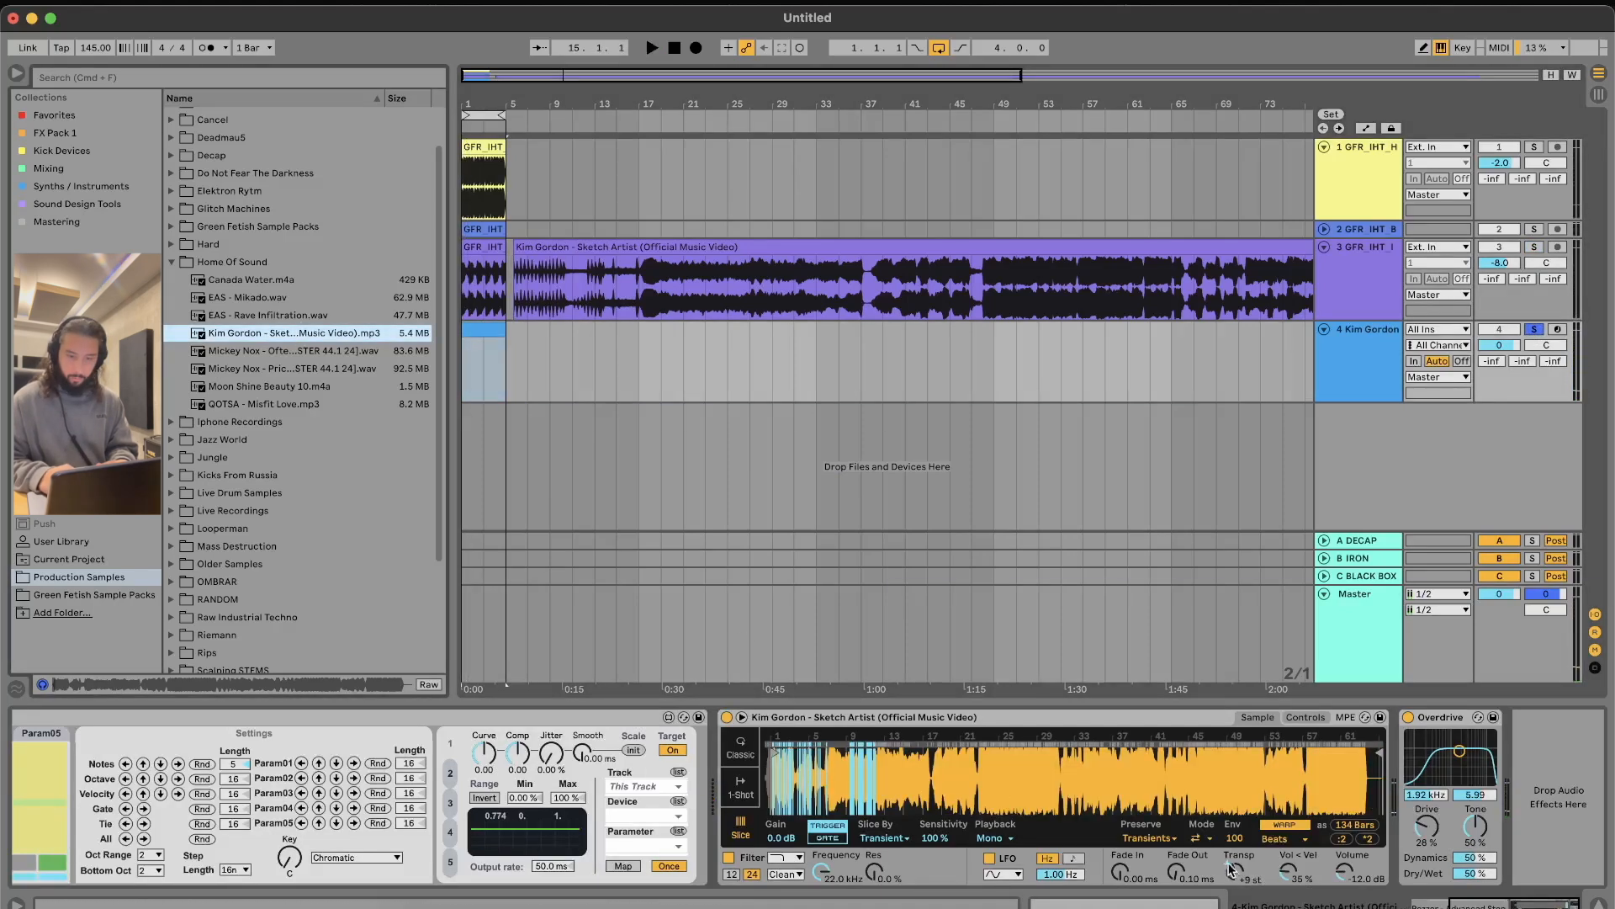
key("space")
Step: Switch all the inactive gate steps in Rozzer back on so that all 16 play
scroll(759, 797, "left", 5)
scroll(760, 797, "left", 2)
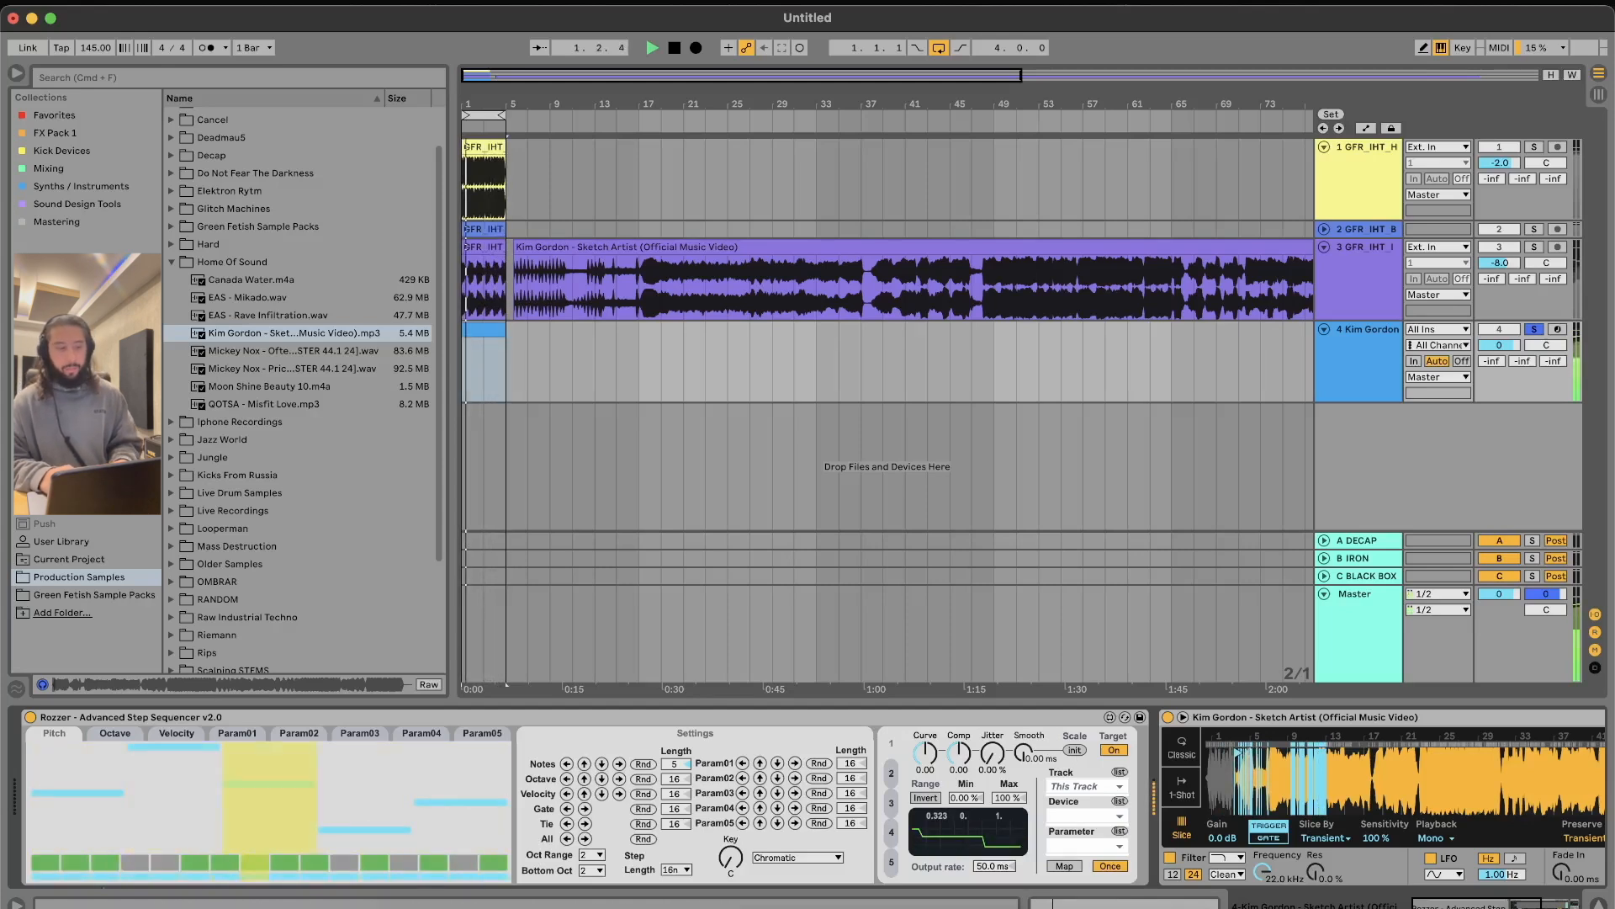
left_click(131, 865)
left_click(163, 865)
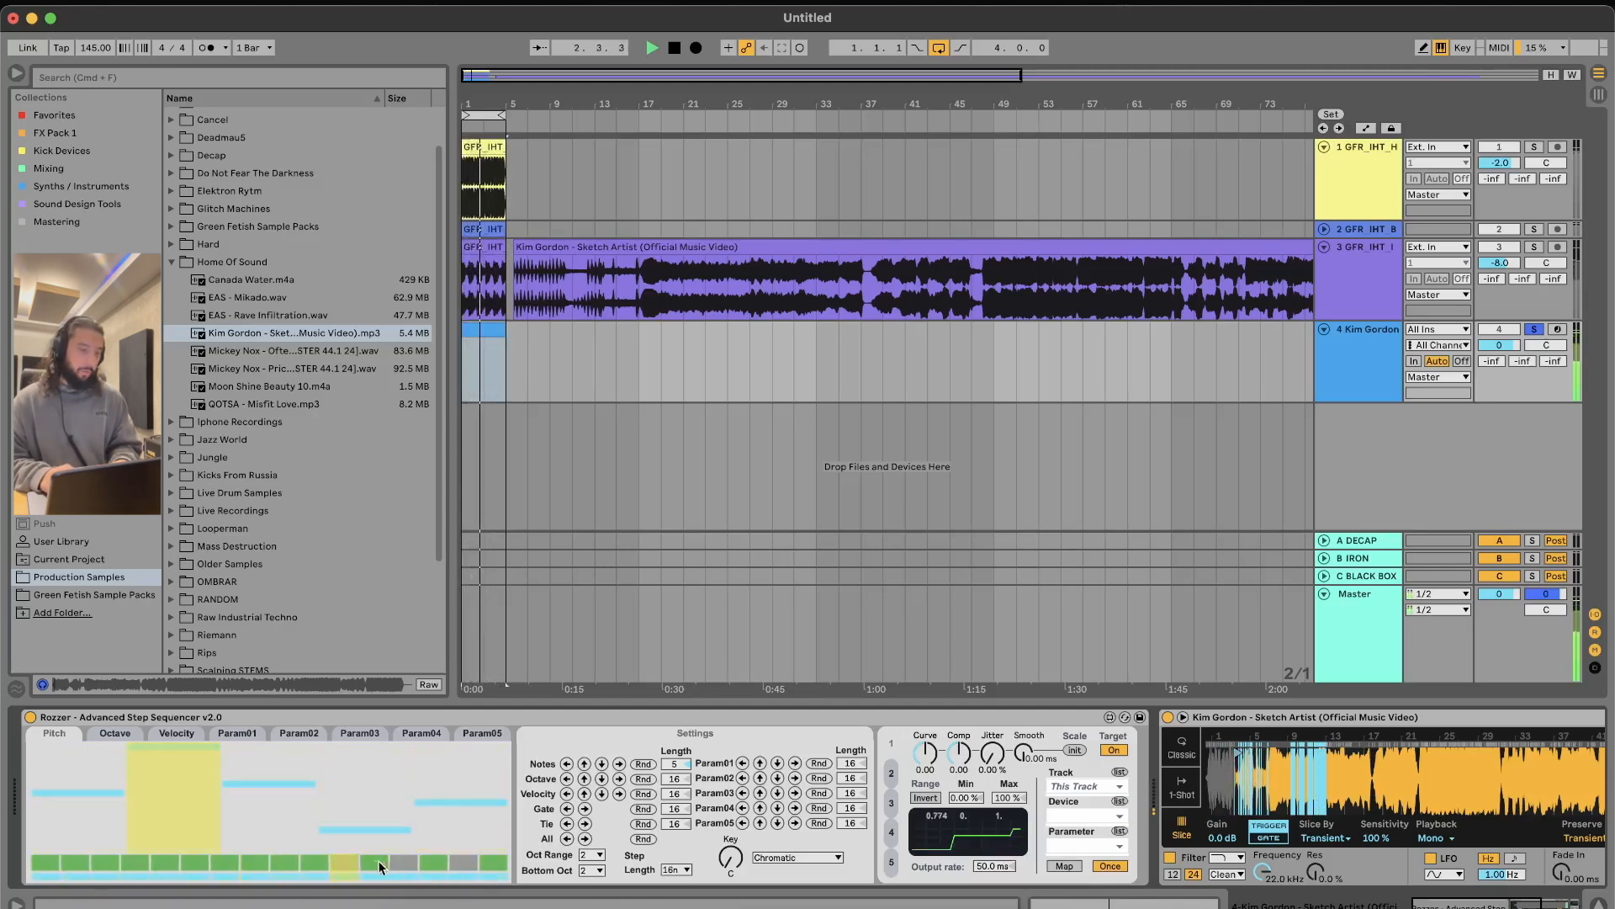
left_click(396, 867)
left_click(350, 866)
left_click(467, 865)
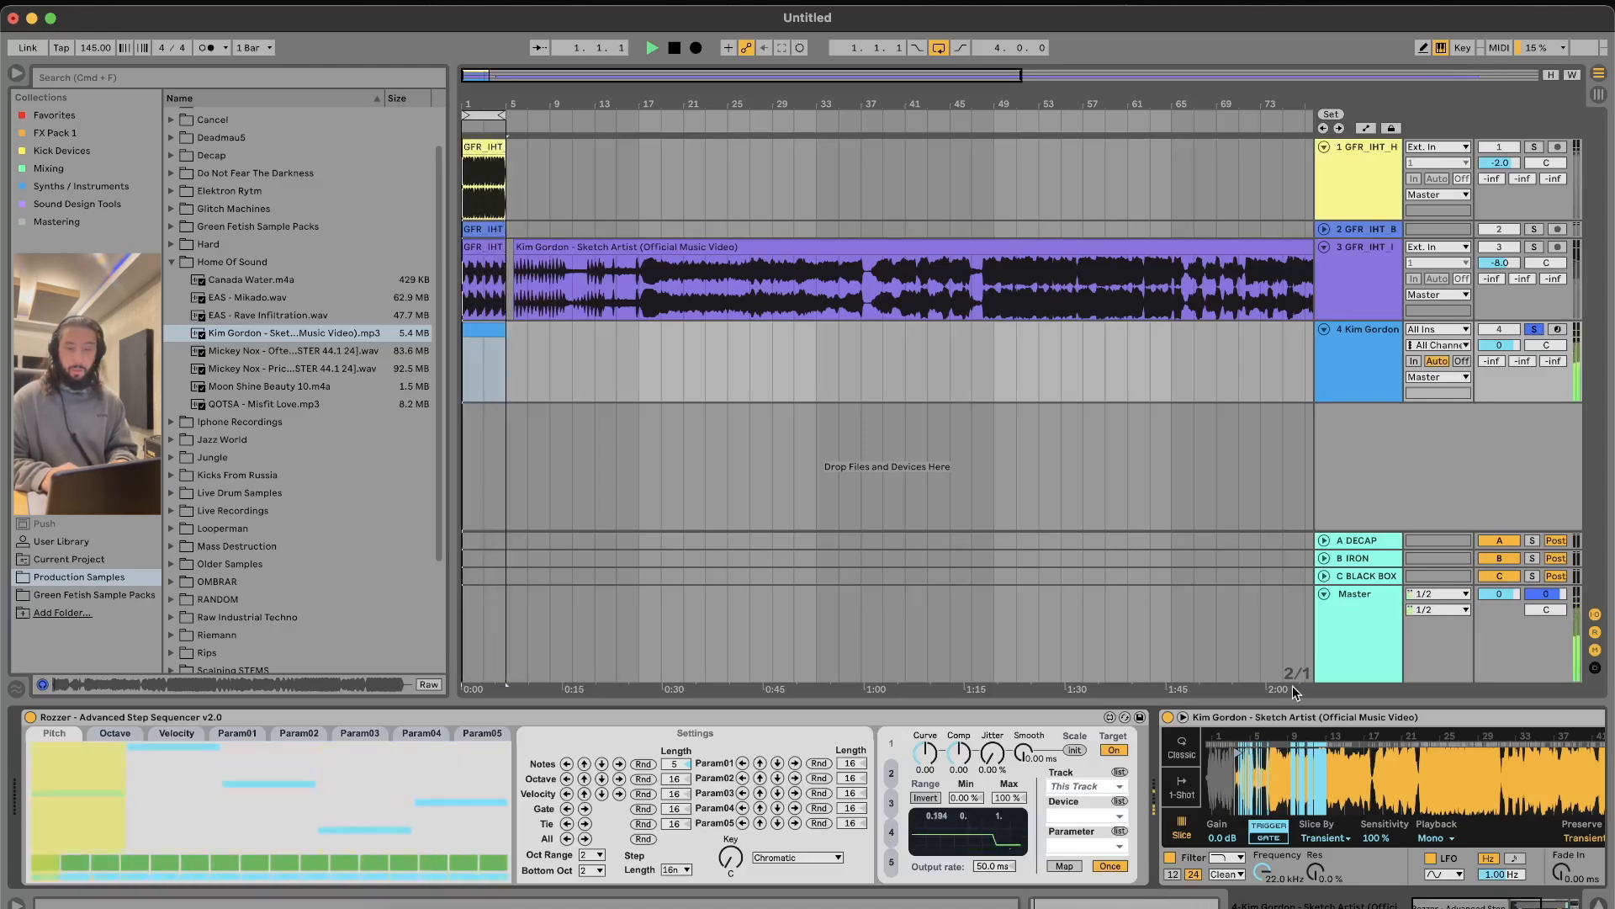
Step: Transpose Simpler's sample to 0 st and set Overdrive's filter to 3.83 kHz with a bandwidth of 4.22
scroll(1365, 848, "right", 6)
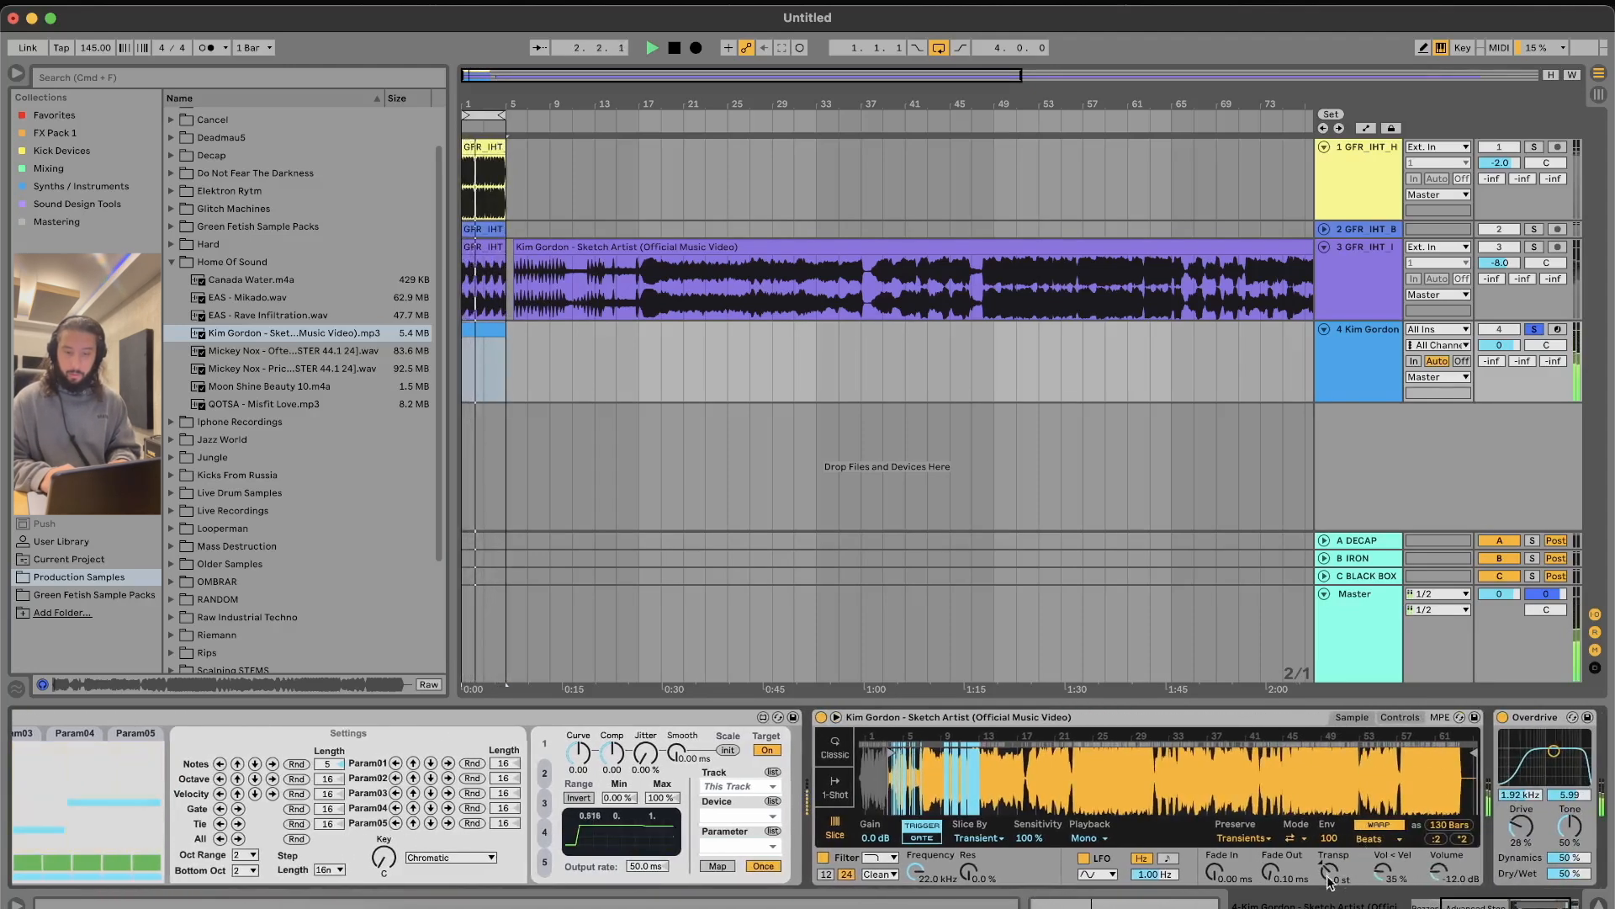
left_click_drag(1575, 748, 1564, 763)
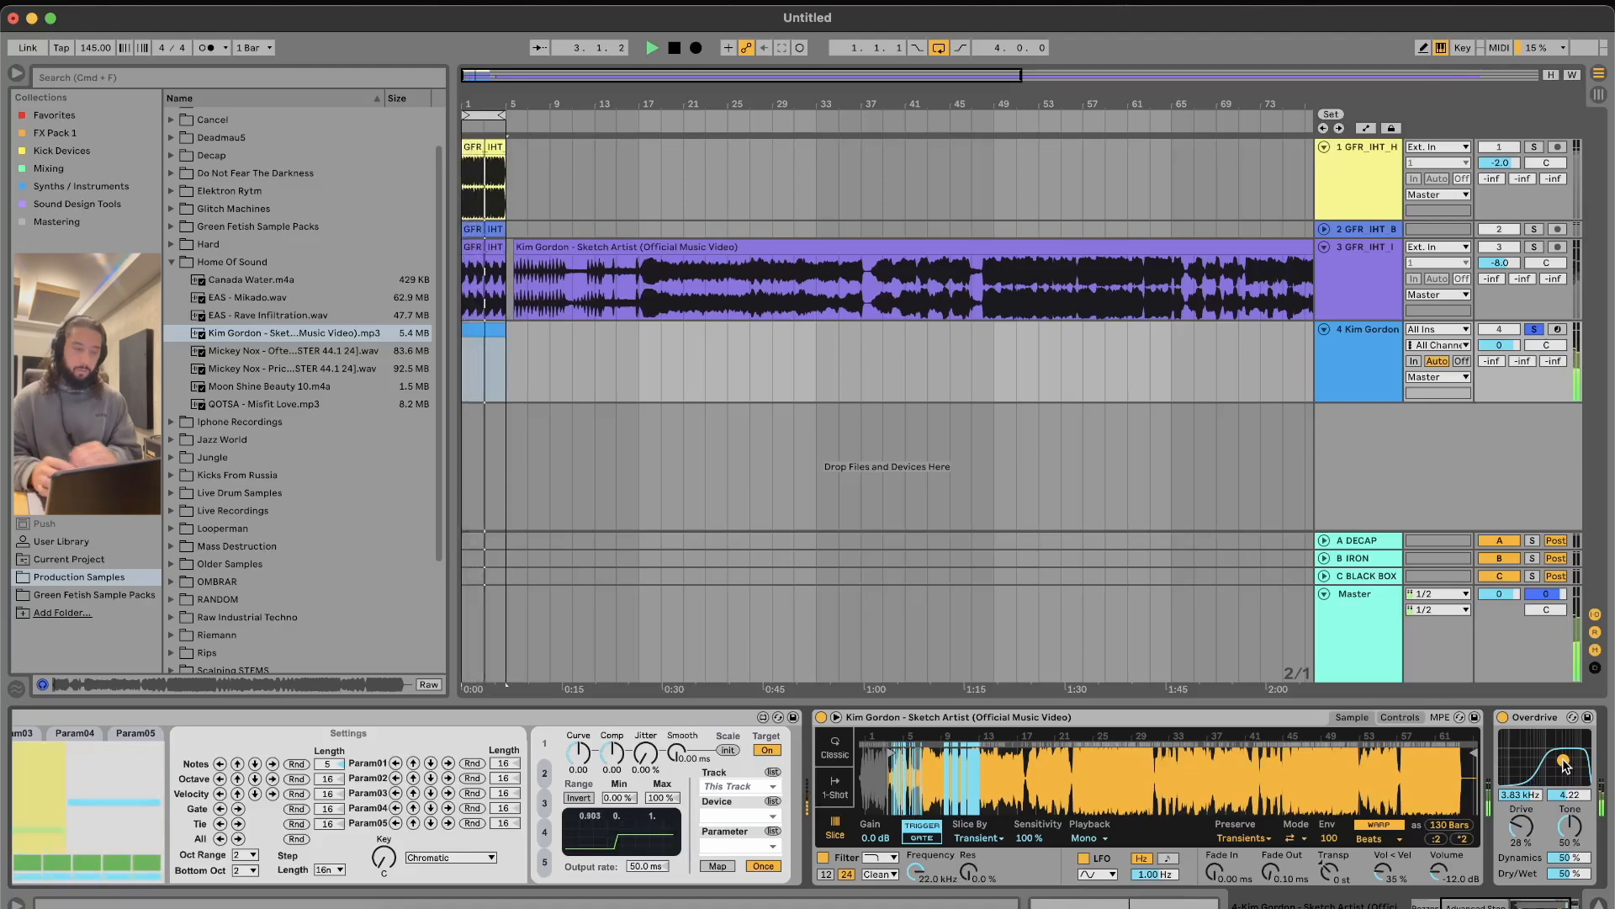
Step: Redraw Rozzer's five pitch steps as a flatter pattern and switch off gate steps 8 and 10
scroll(562, 733, "left", 10)
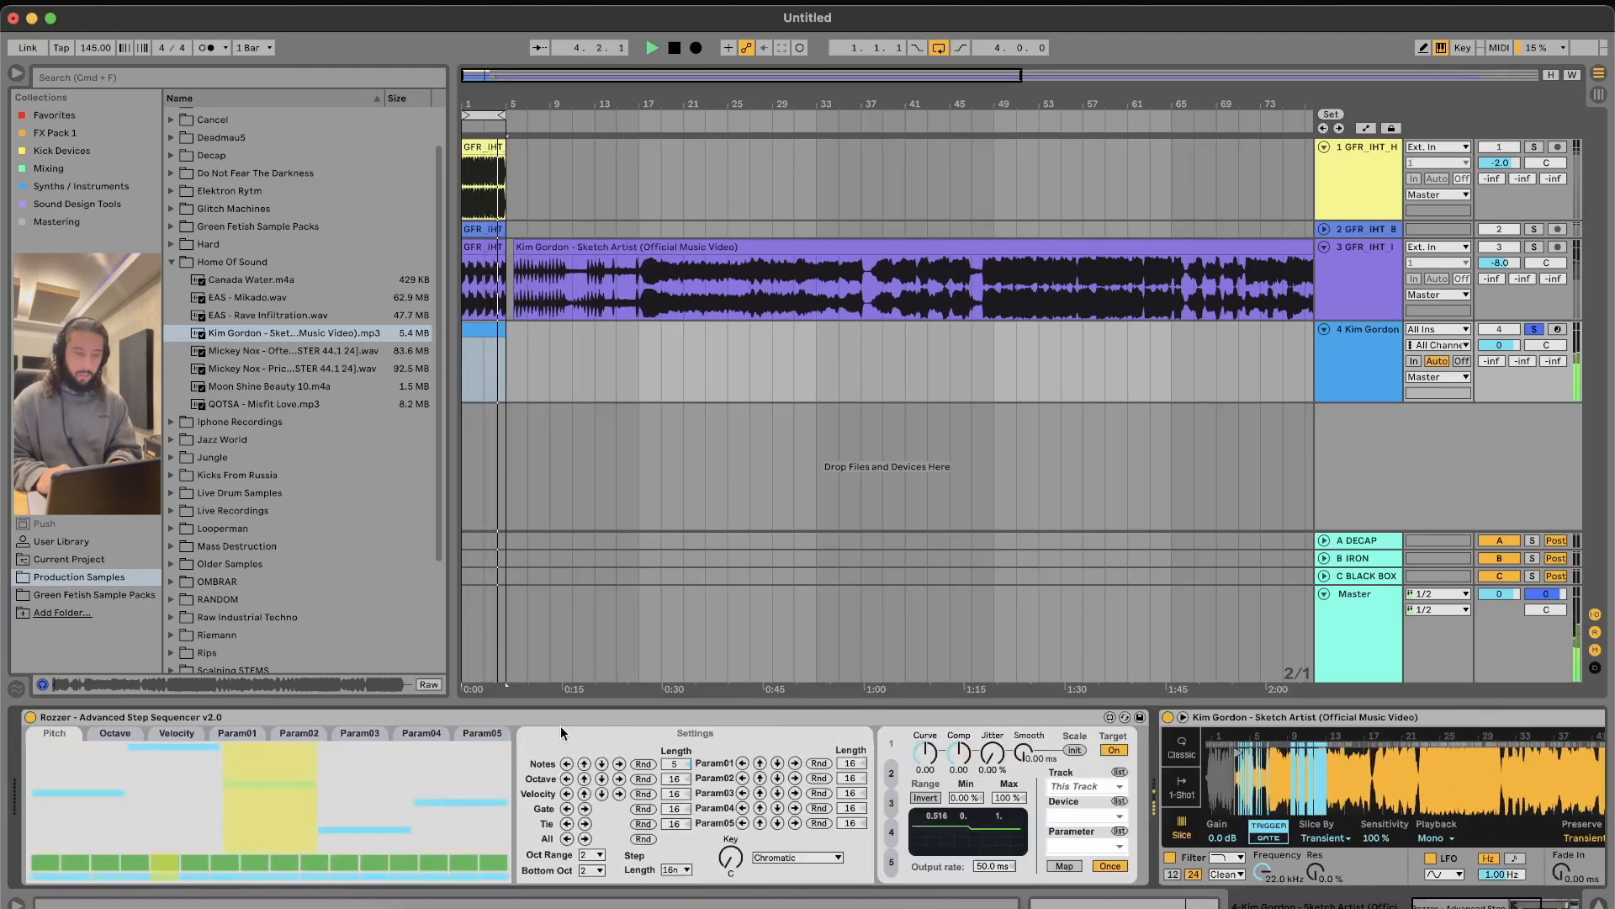
left_click_drag(173, 792, 350, 791)
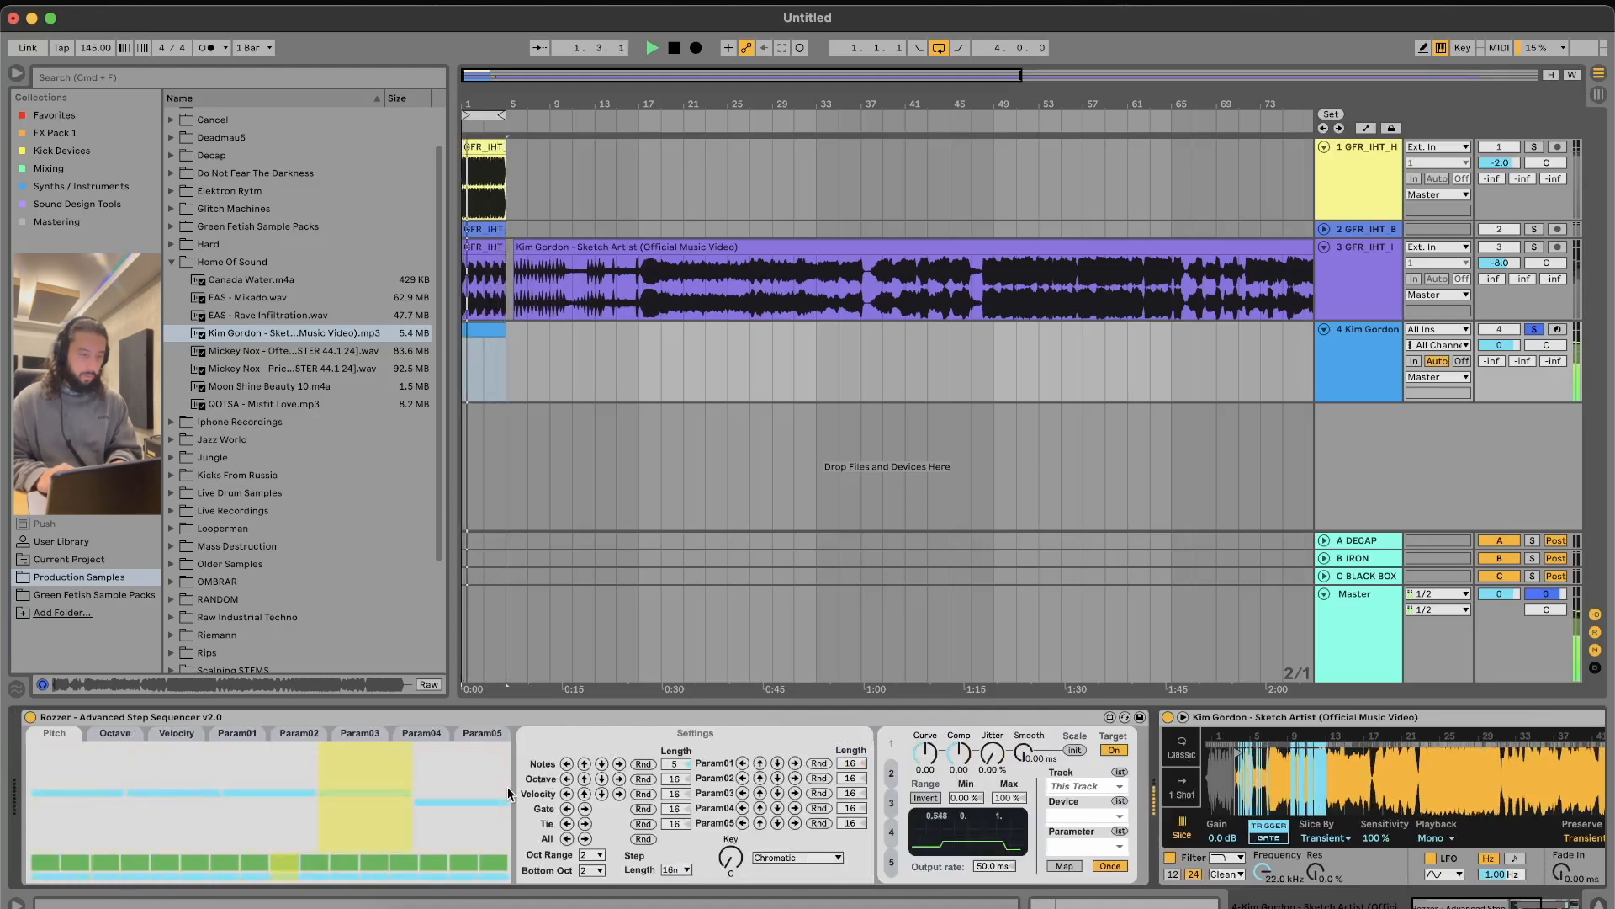
left_click(307, 736)
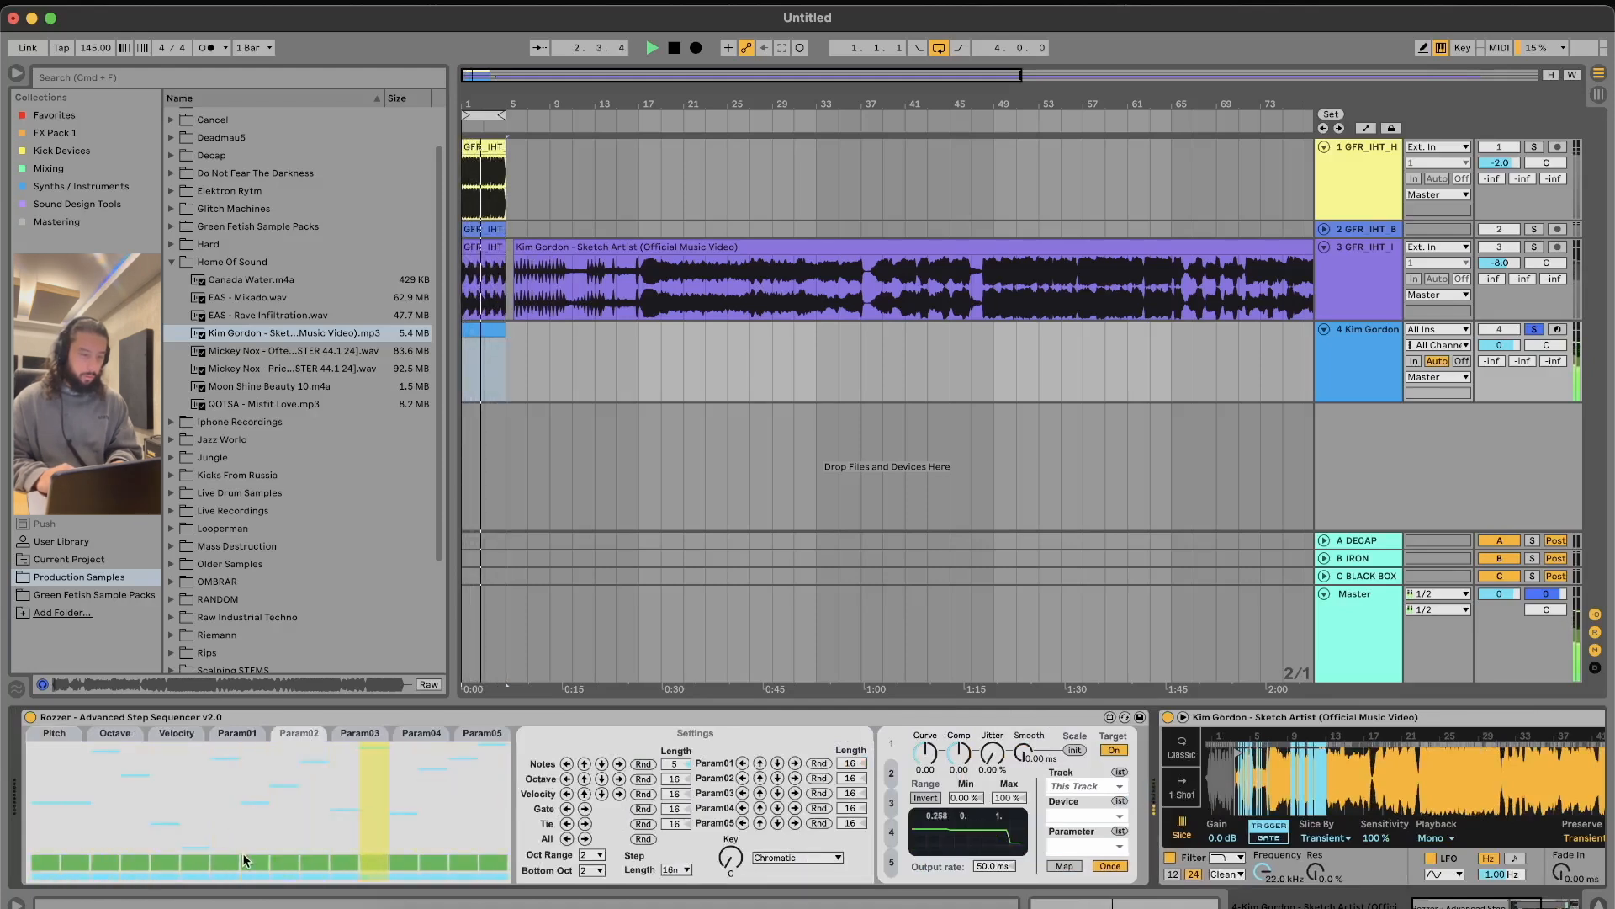
left_click(314, 862)
left_click(57, 733)
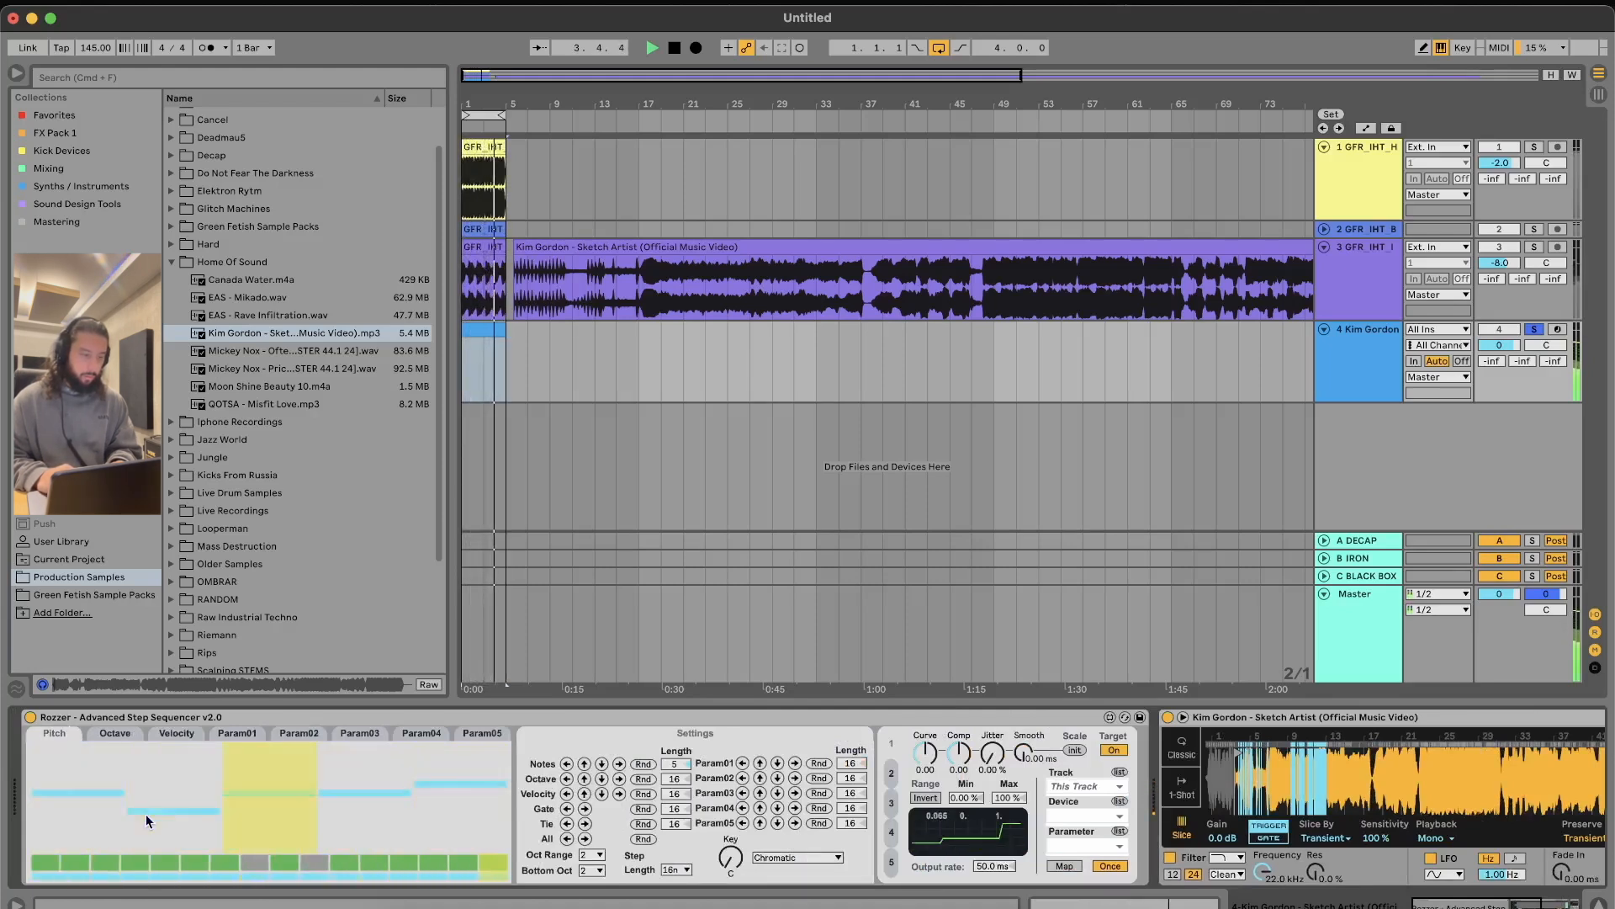
Step: Set Simpler's filter circuit to MS2 with 10.9 dB Drive and transpose the sample to +13 st
scroll(860, 892, "right", 5)
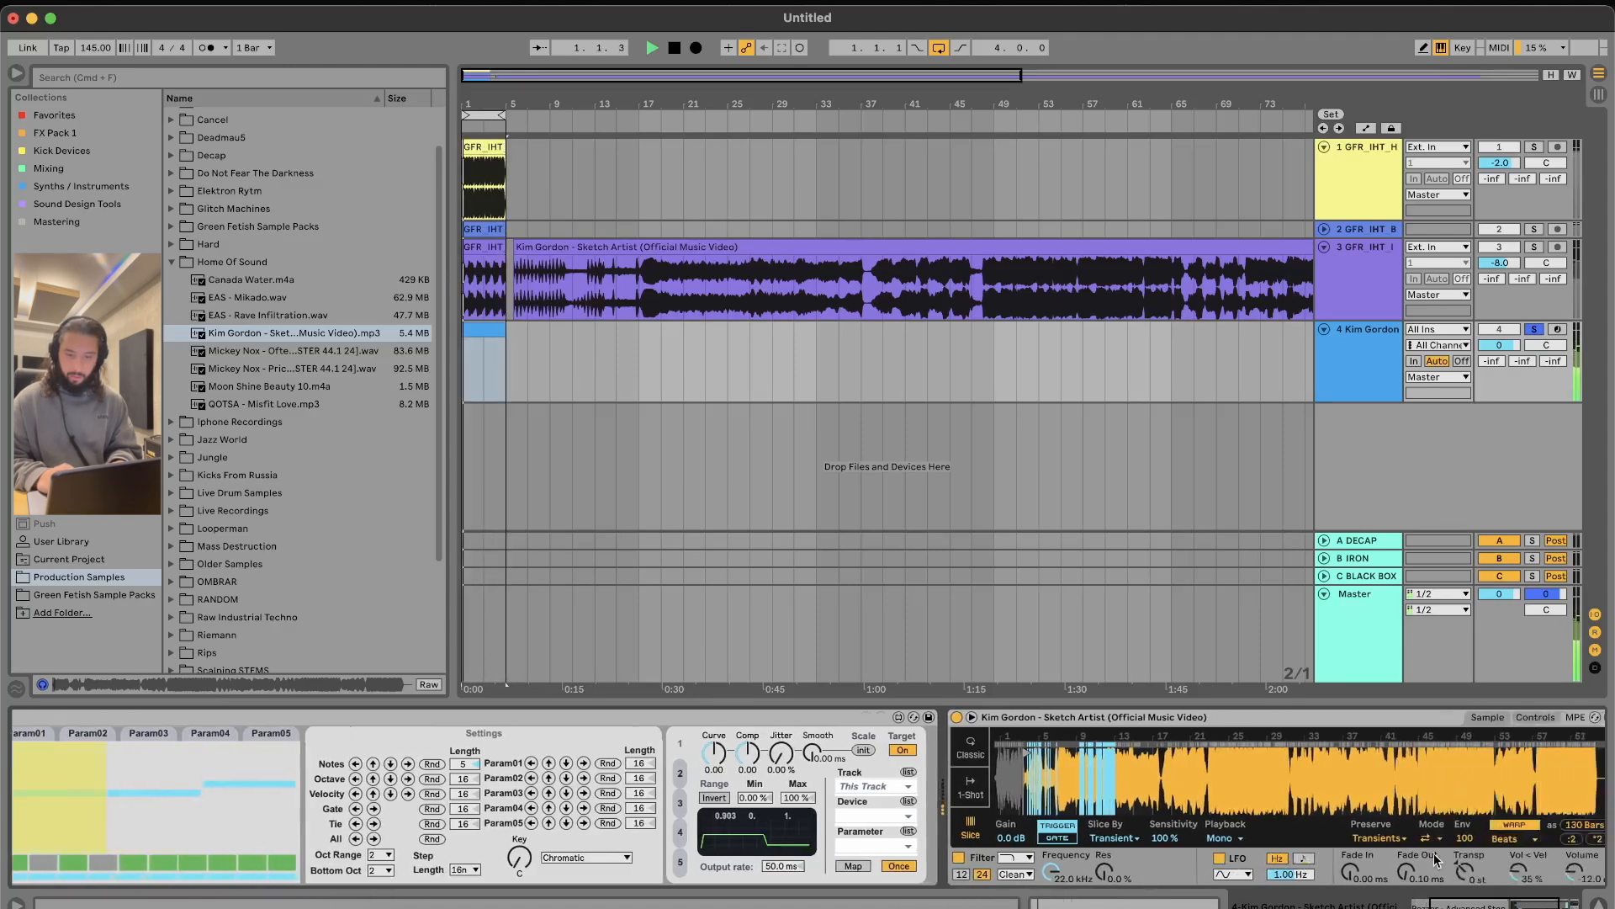
left_click(926, 857)
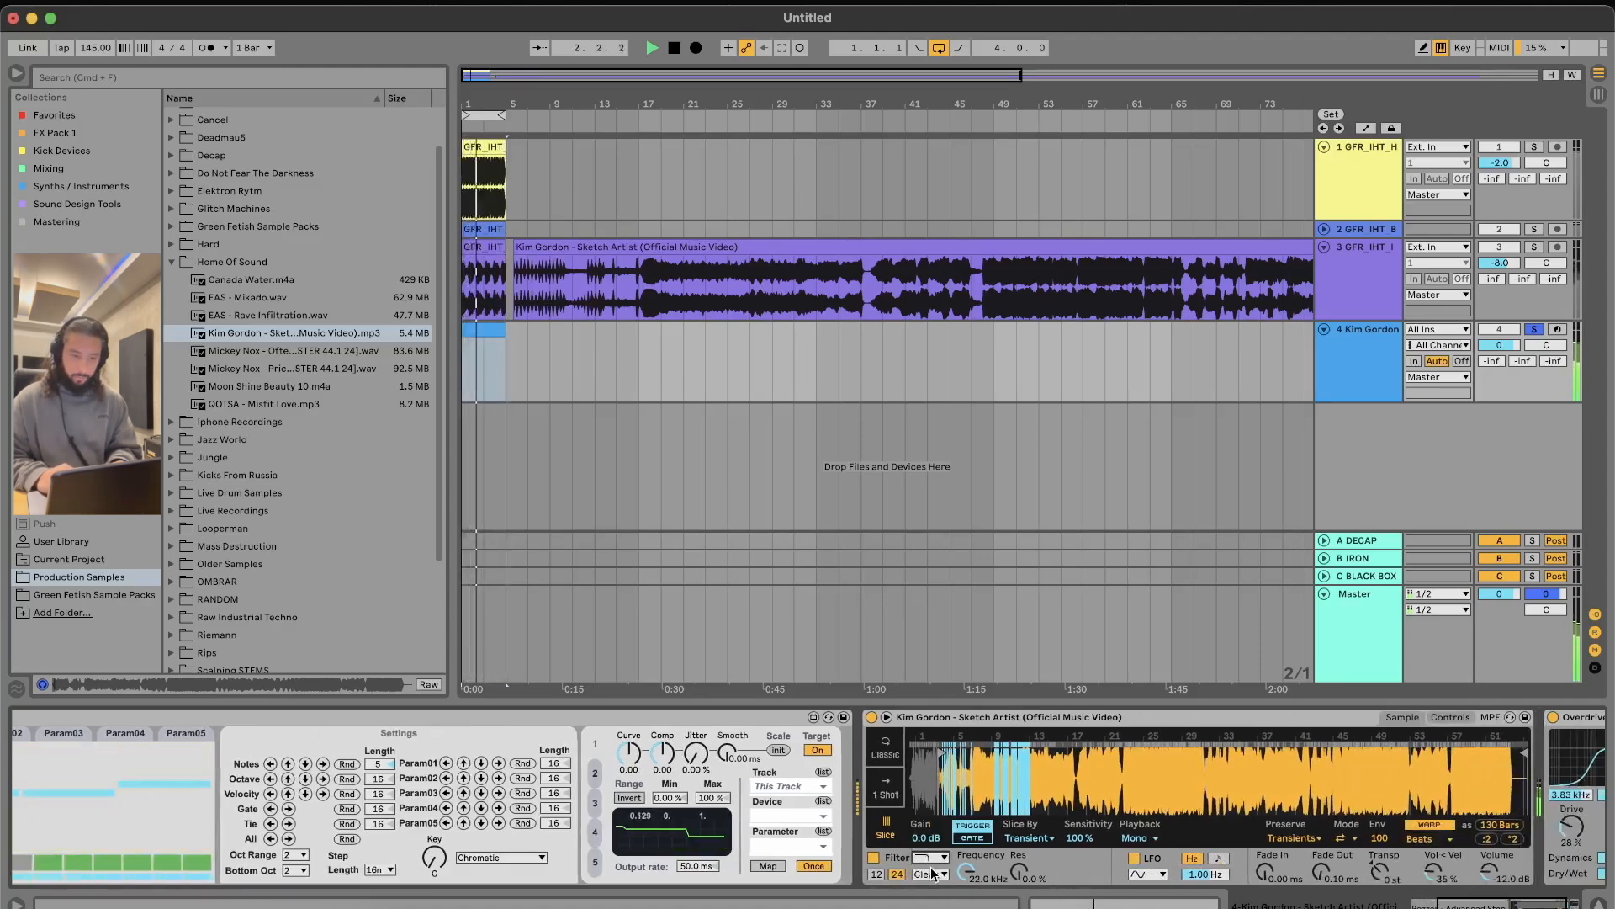
left_click(930, 875)
left_click(925, 832)
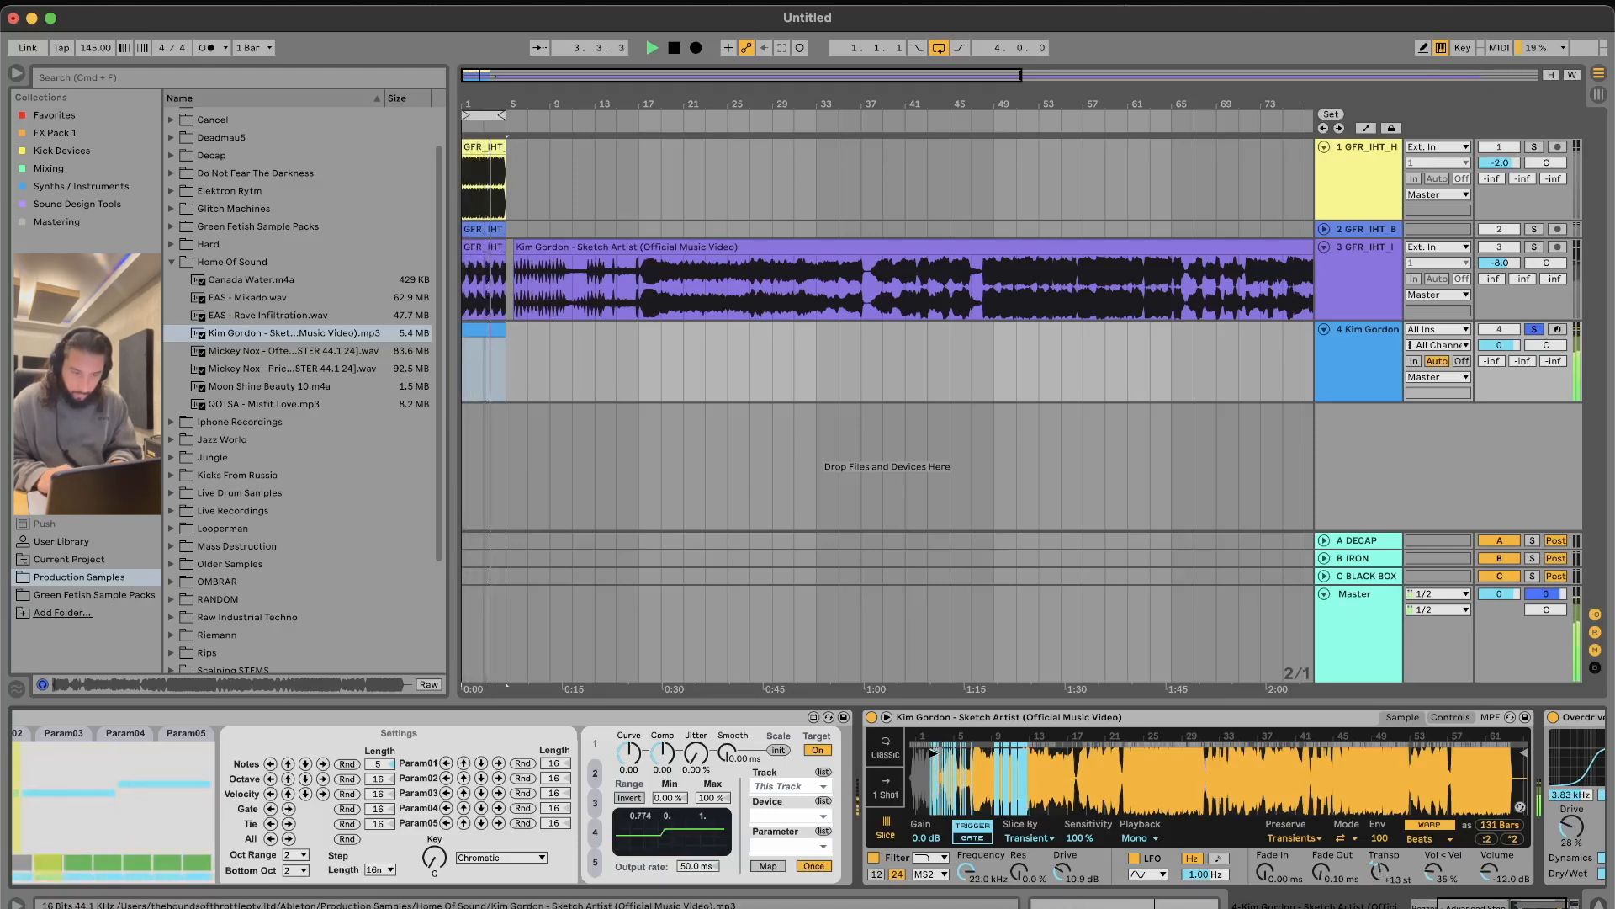
Step: Take track 4 out of solo at -1.2 dB and restart playback with Simpler's start point moved to about bar 11
left_click(1534, 329)
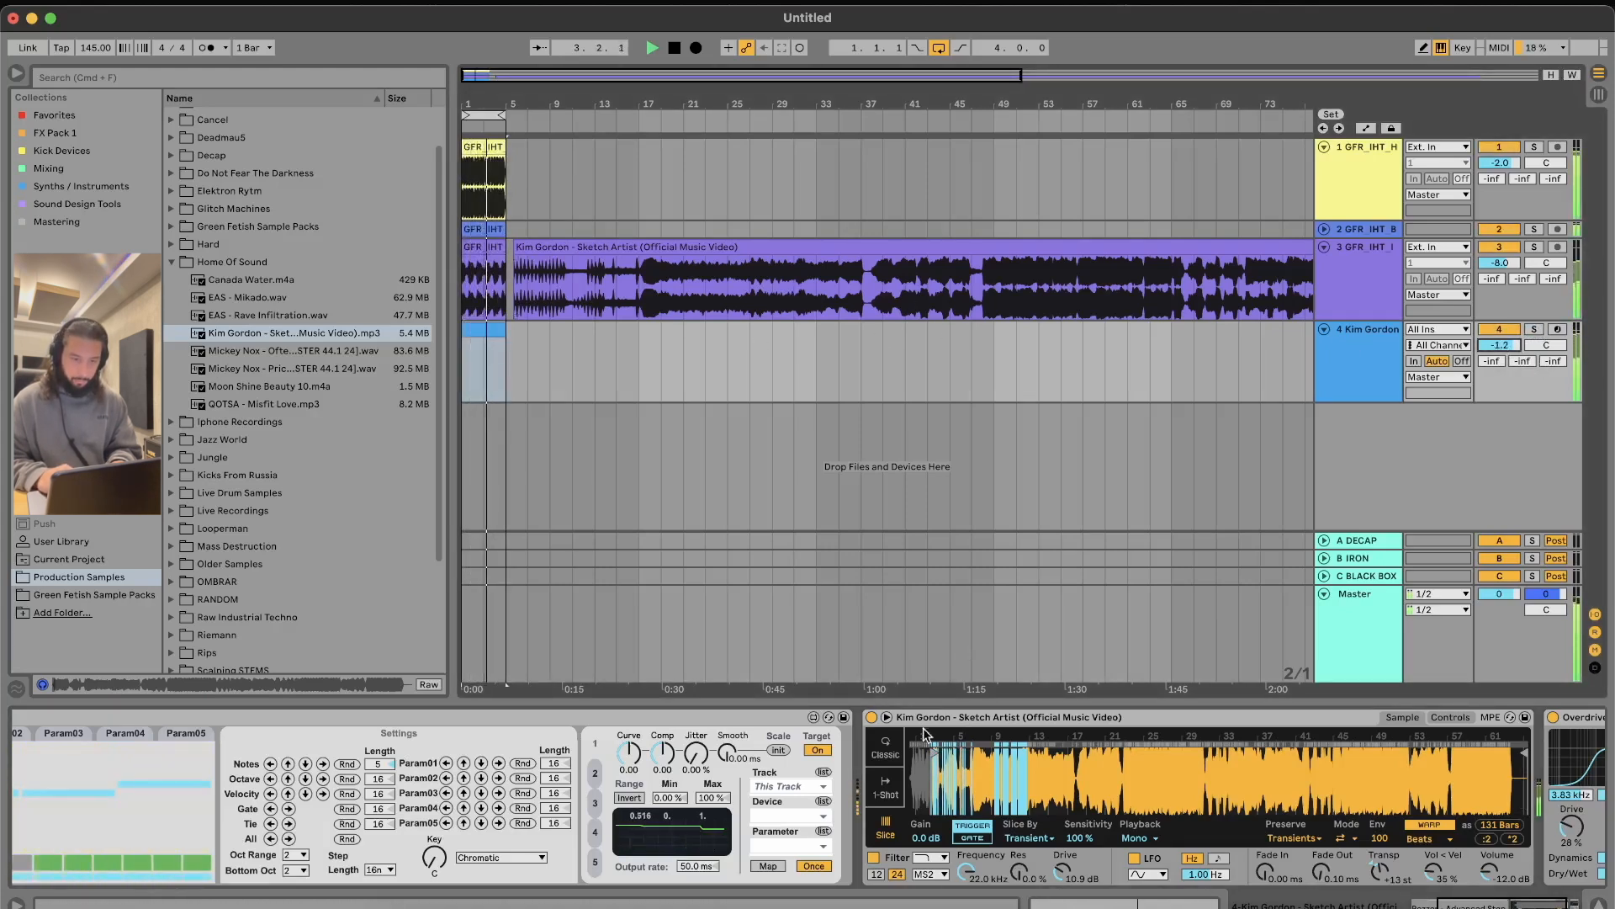
left_click_drag(935, 753, 924, 754)
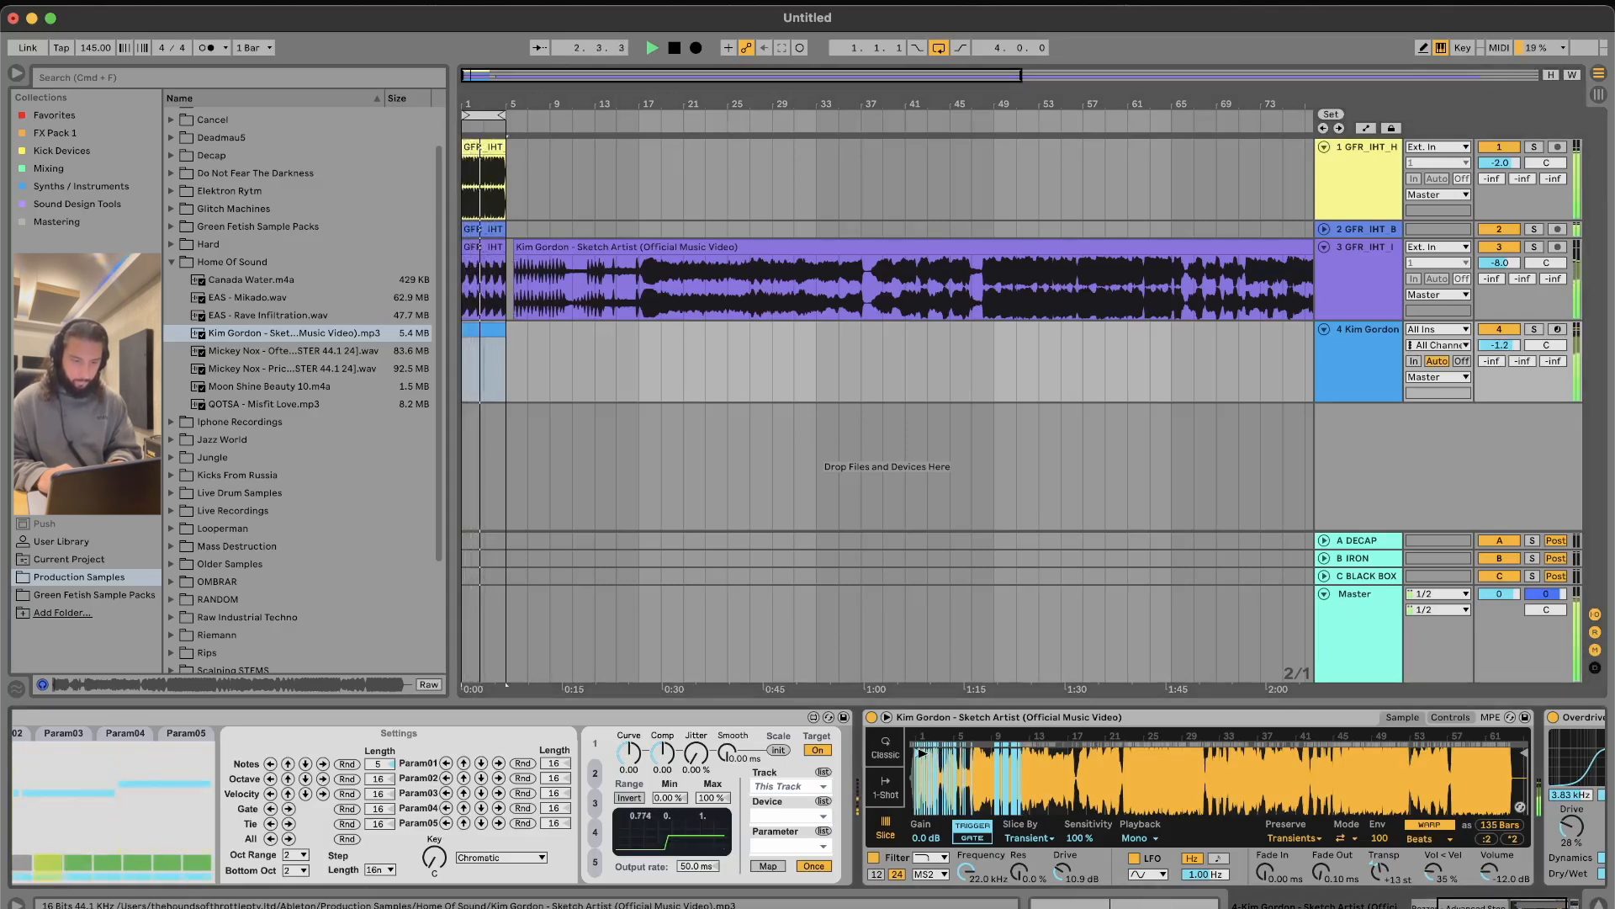
key("space")
mouse_move(923, 754)
left_mouse_down()
mouse_move(1052, 754)
mouse_move(1020, 754)
left_mouse_up()
key("space")
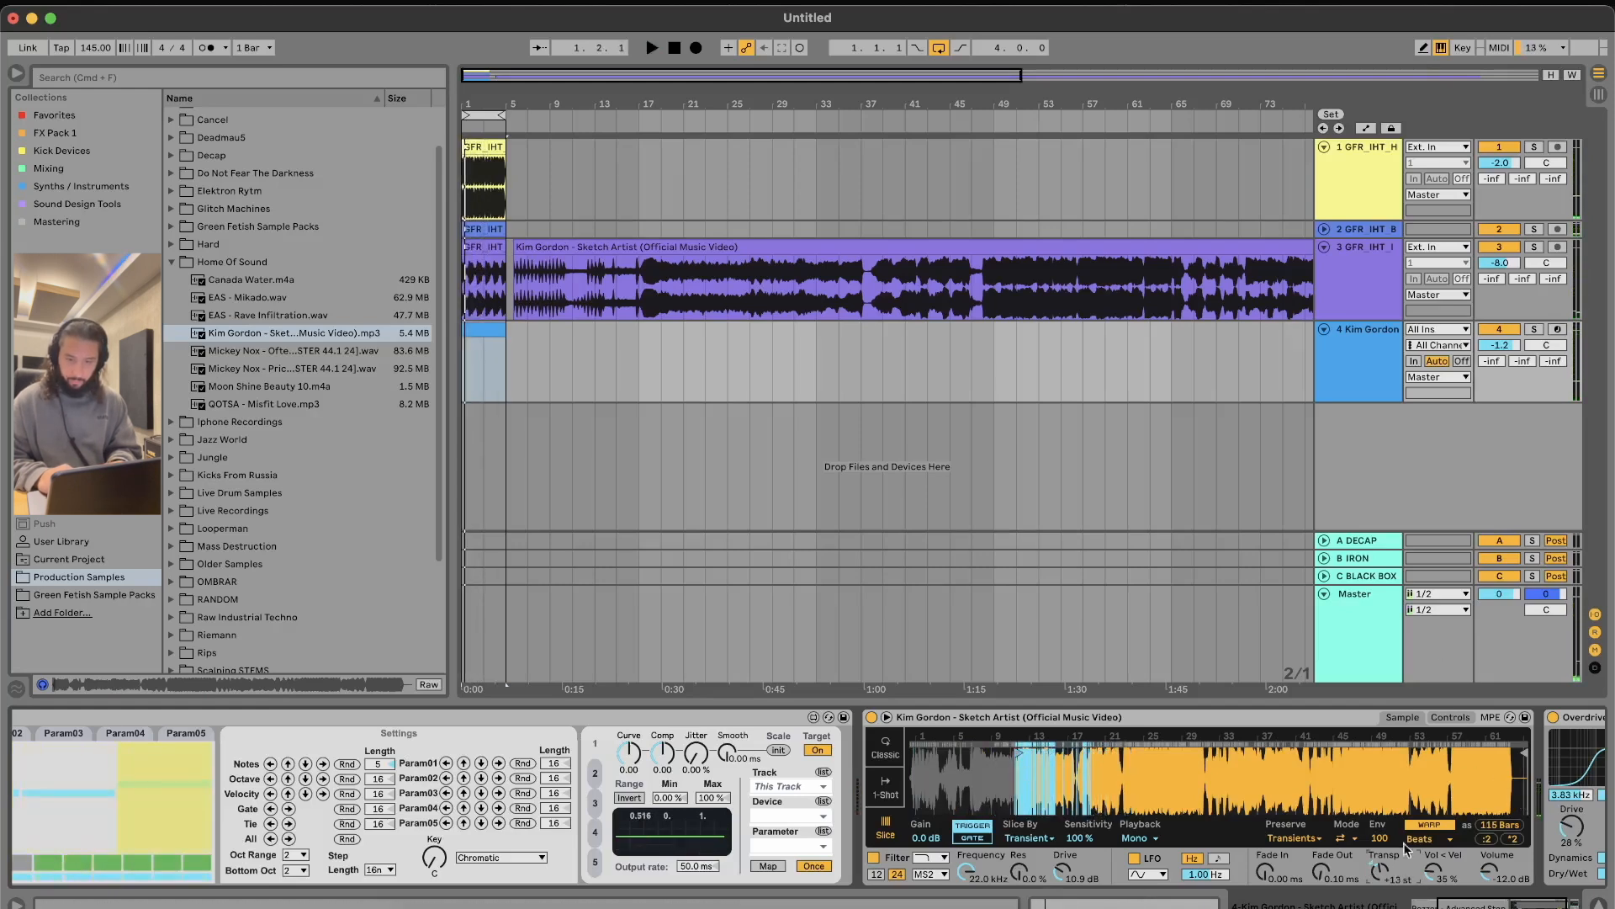
key("space")
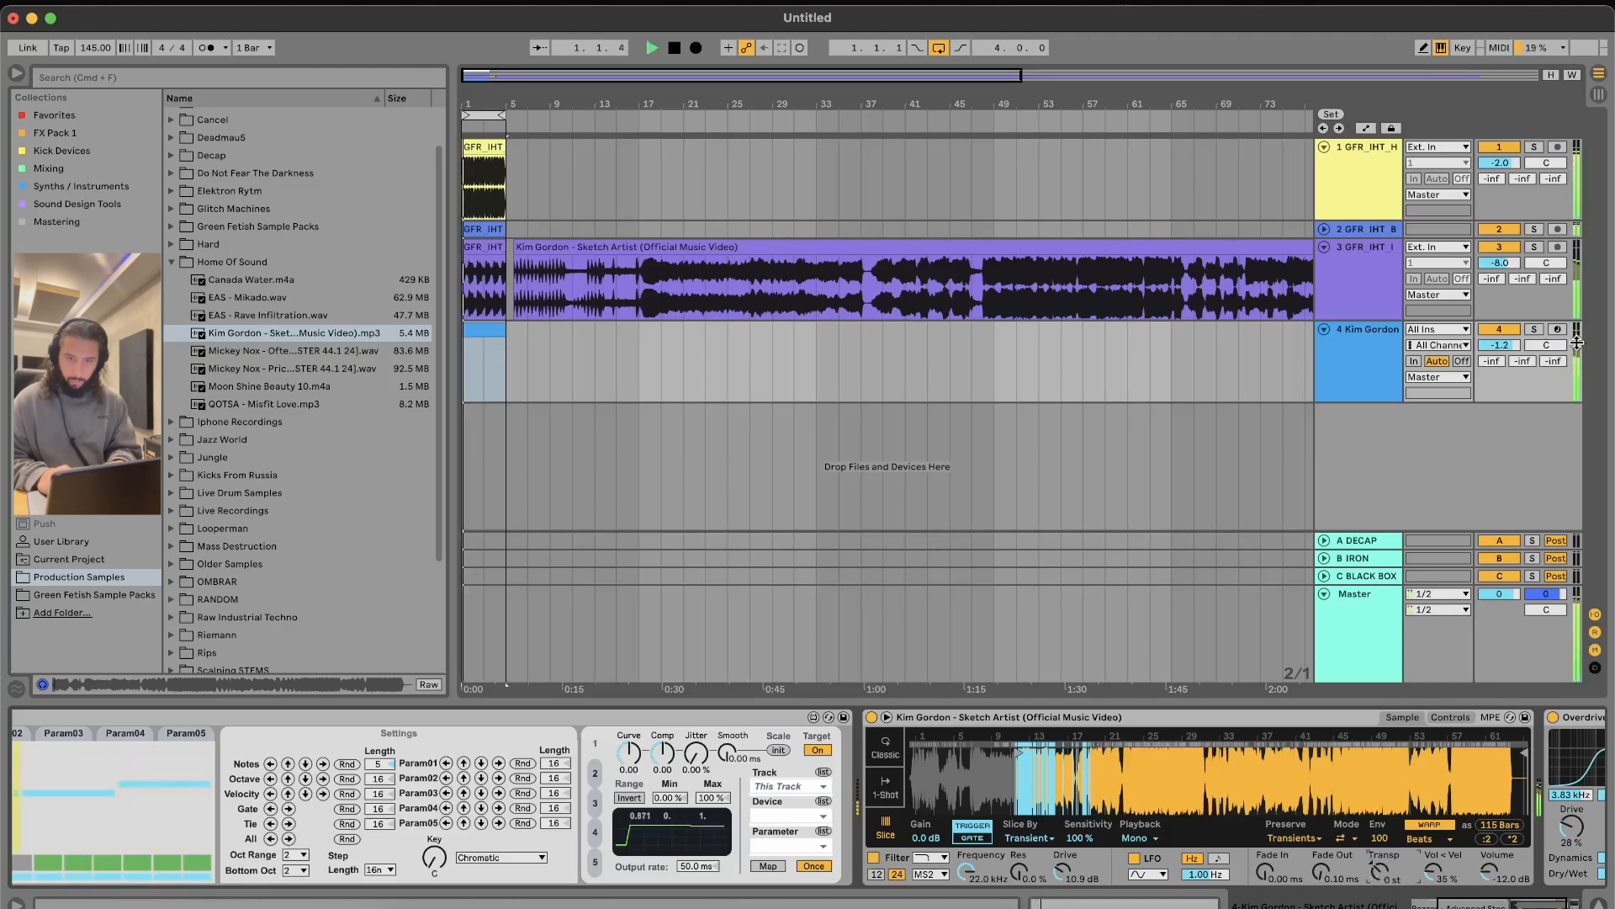
Step: Solo track 4 and delete the leftover Kim Gordon audio clip following the loop on track 3
left_click(1534, 329)
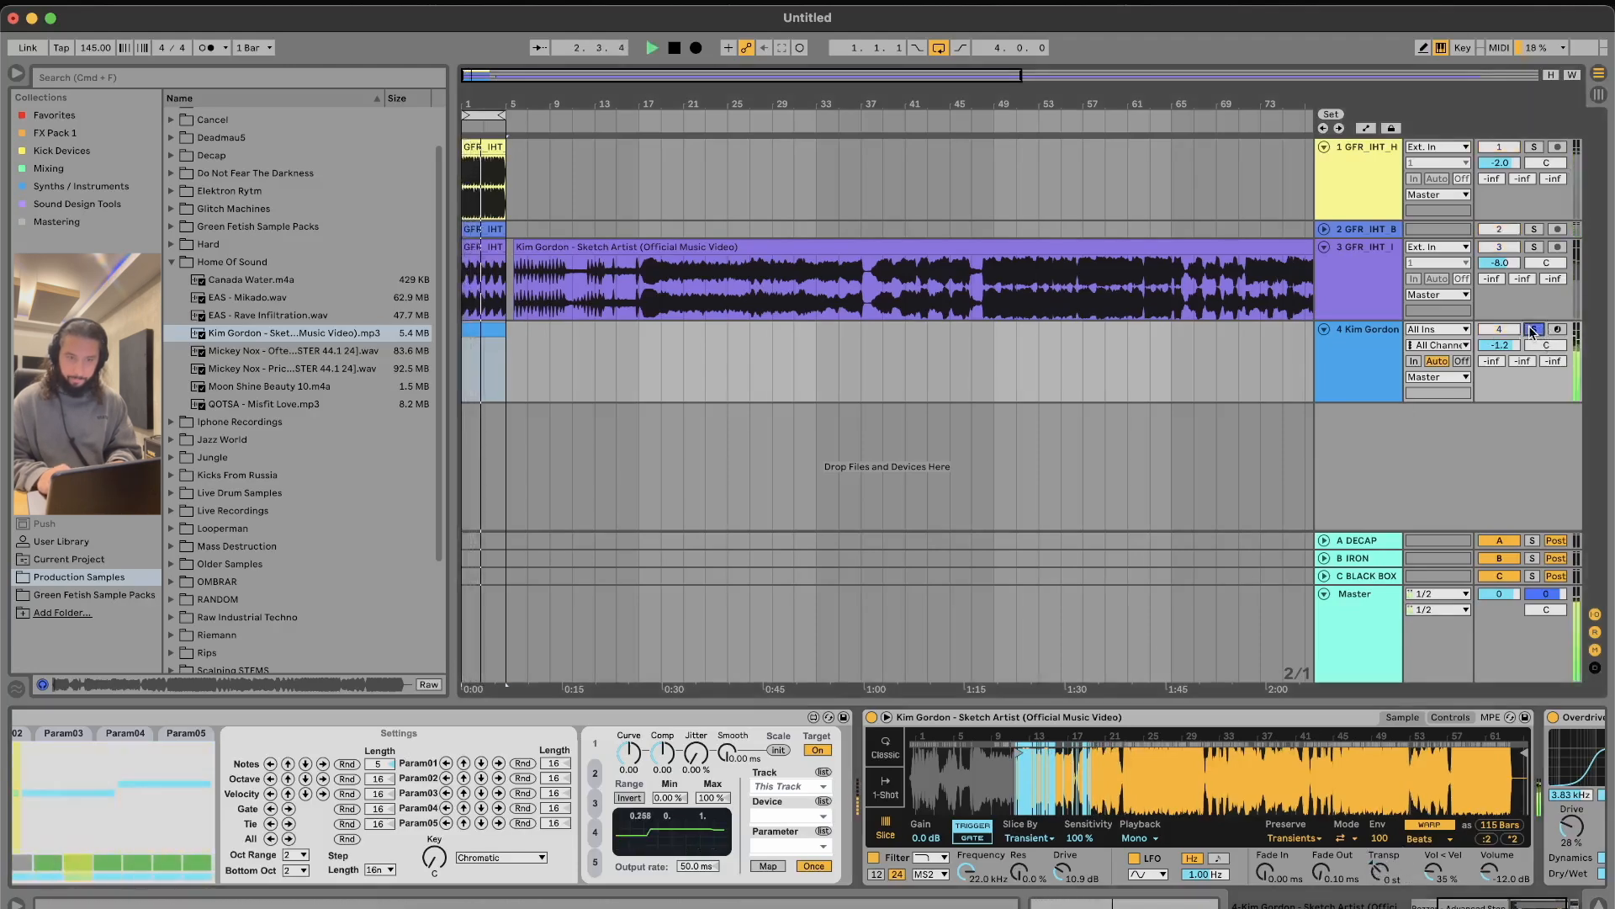
left_click(1065, 261)
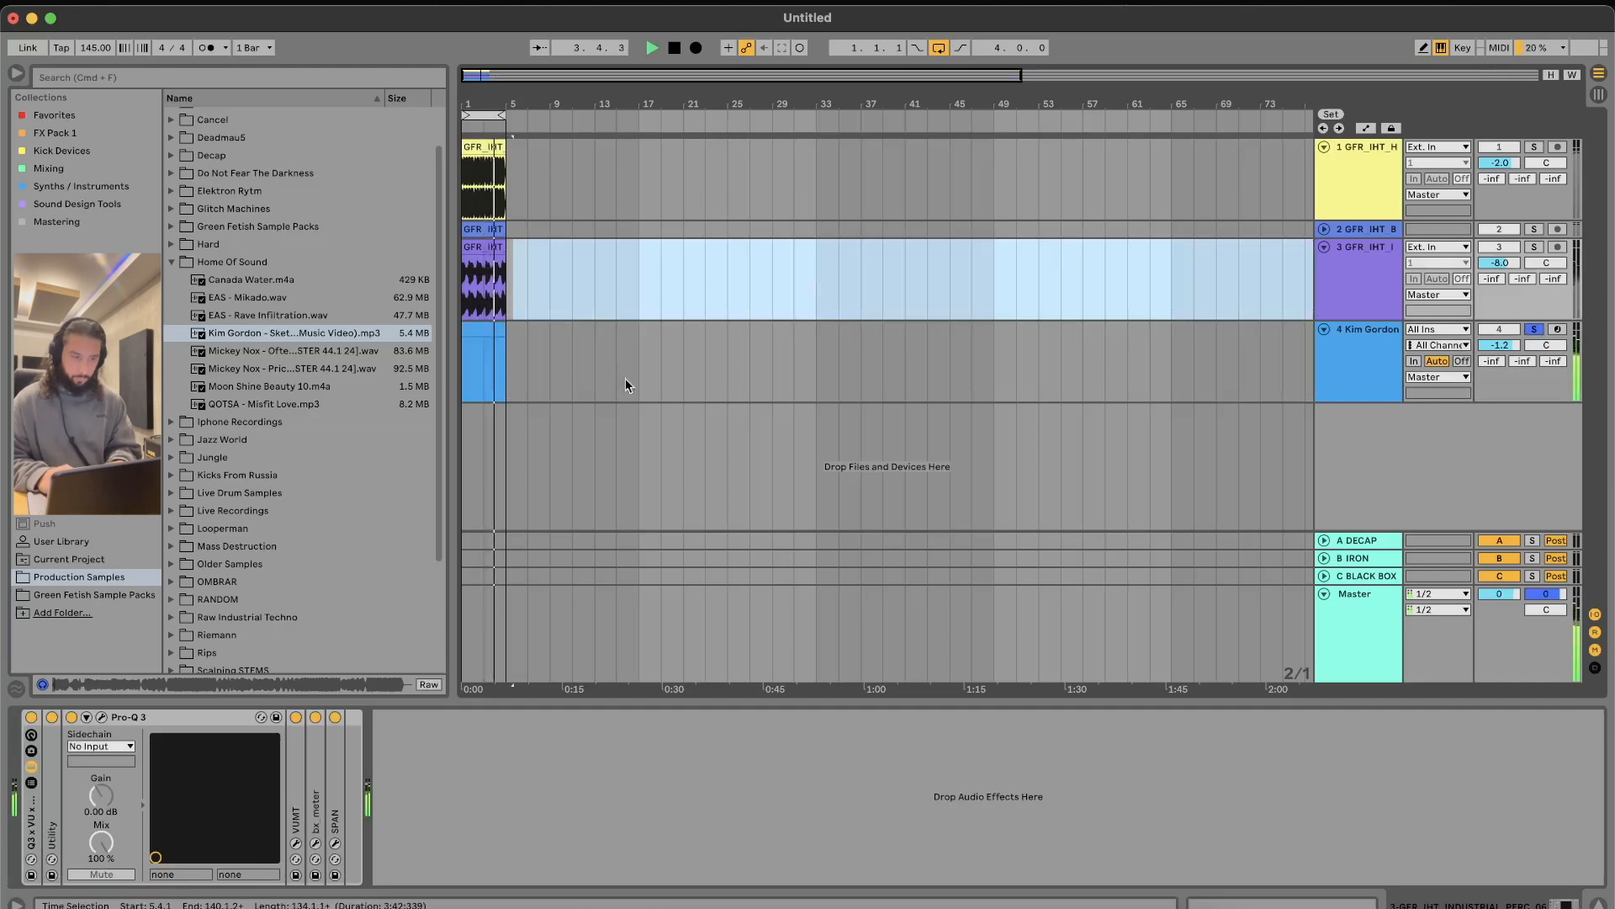
Step: Move Simpler's start point to about bar 17 and transpose the sample to +2 st
left_click(645, 402)
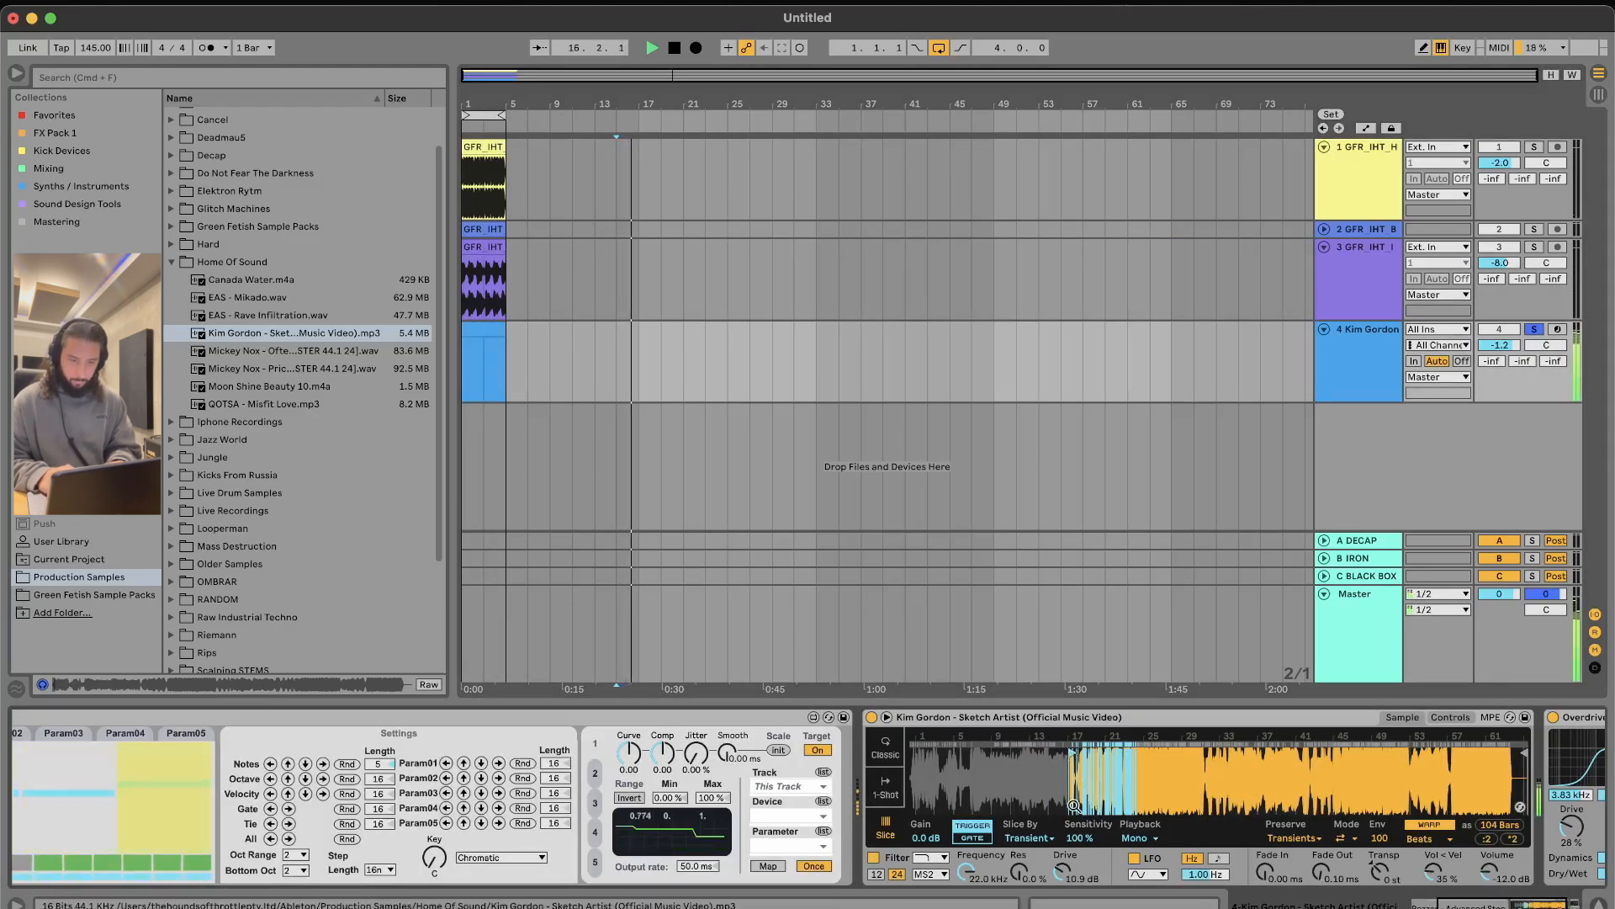
scroll(1074, 805, "left", 5)
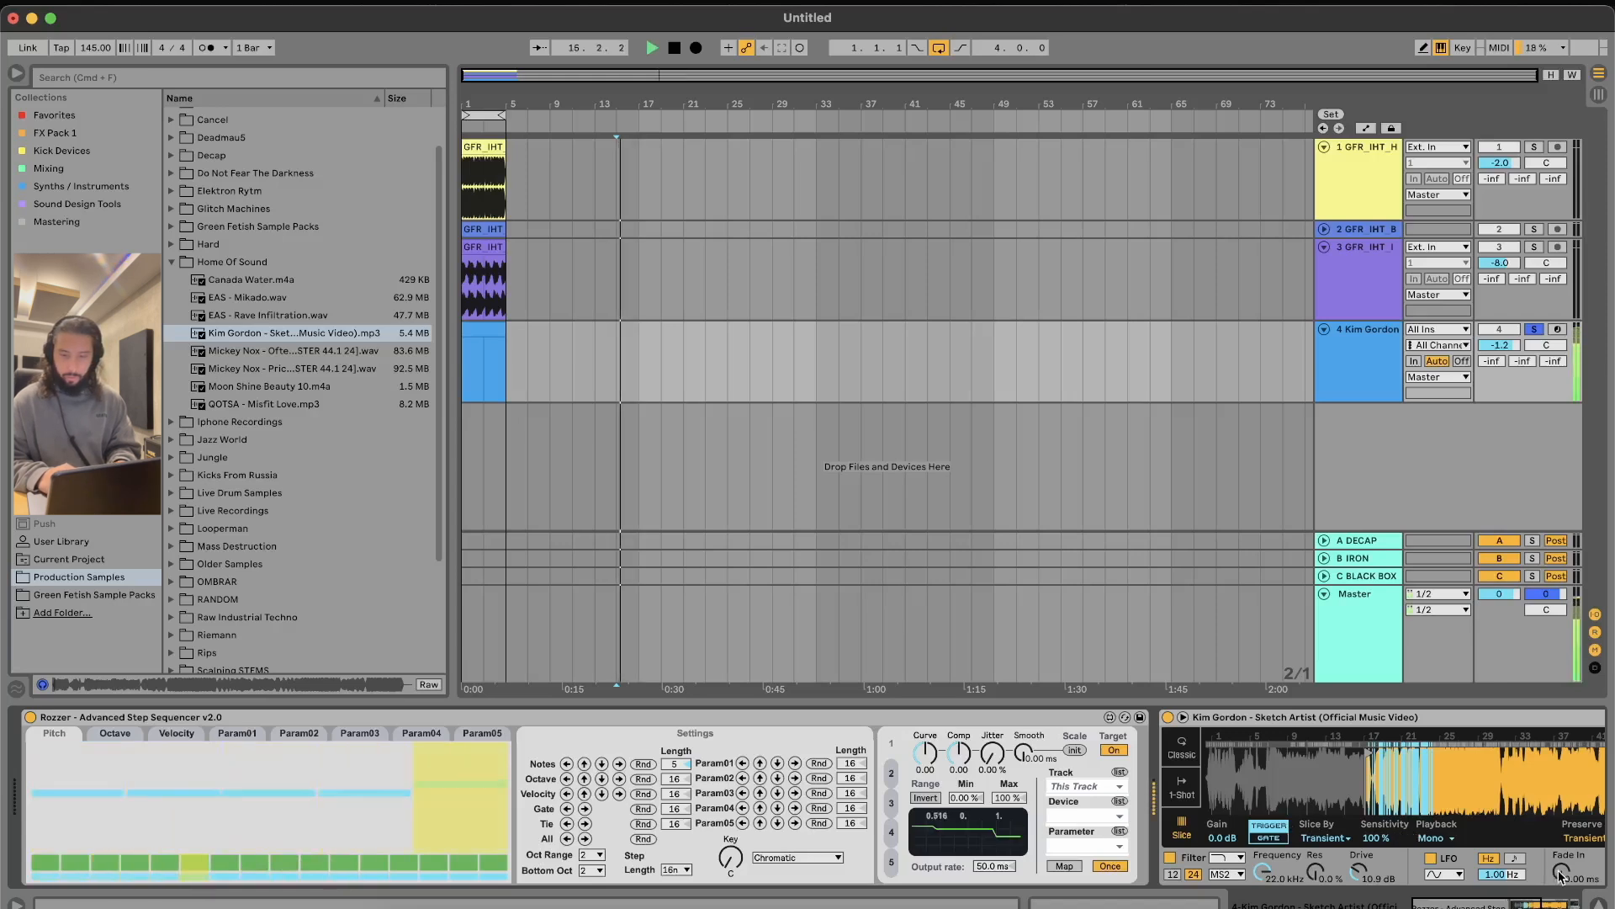
scroll(1468, 790, "right", 3)
scroll(1468, 791, "right", 2)
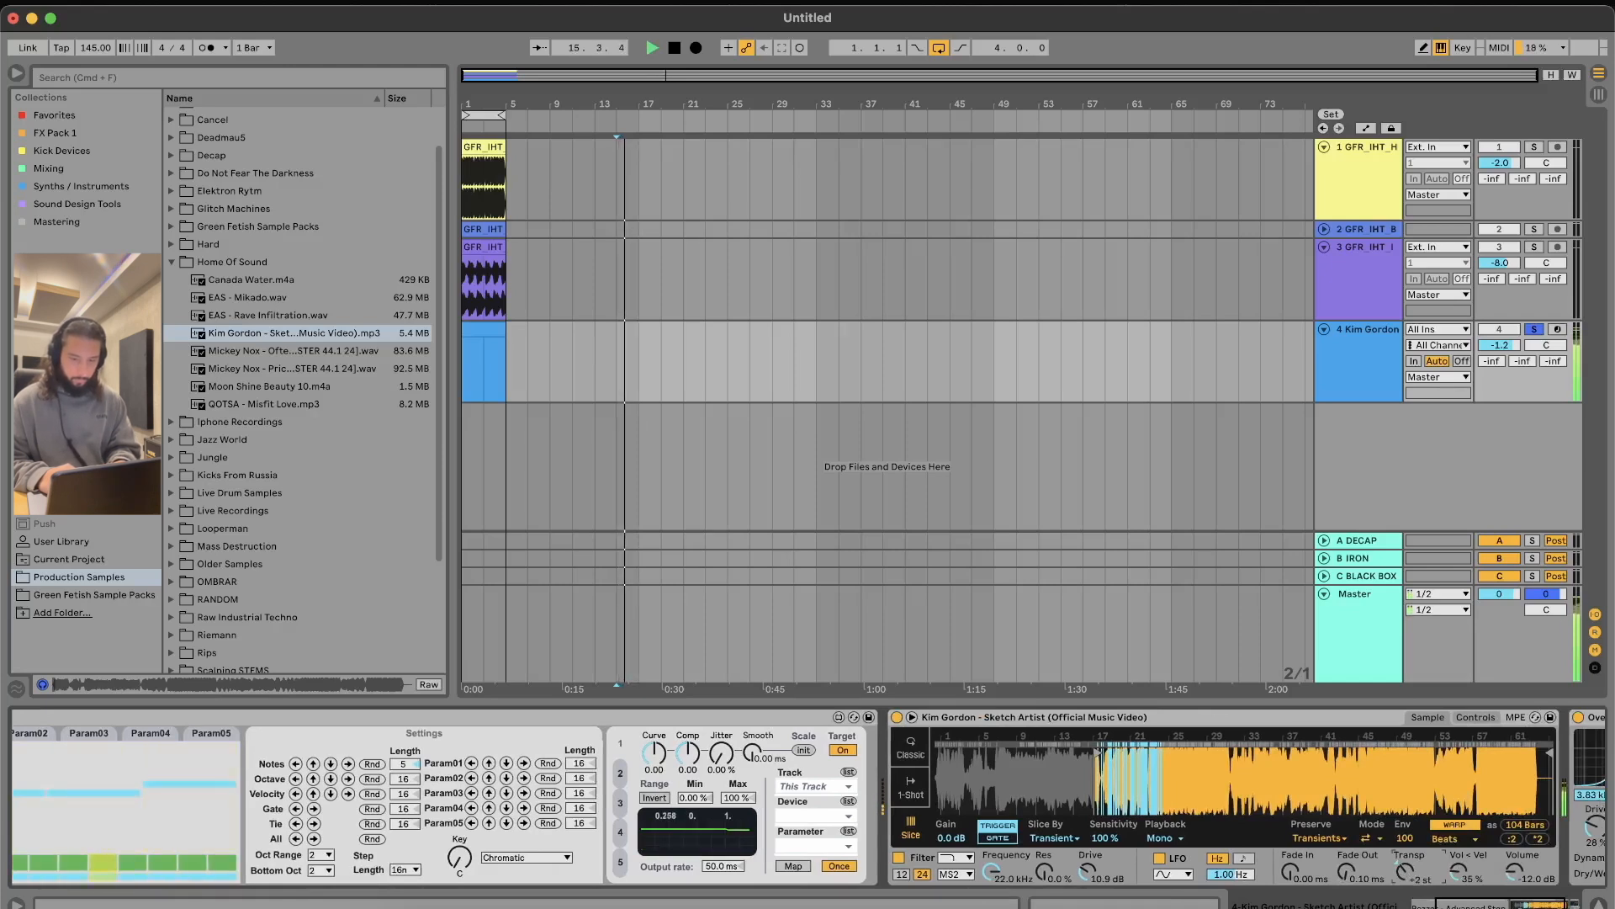
Step: Take track 4 out of solo and play the loop with Simpler's start point moved to about bar 22
left_click(1535, 330)
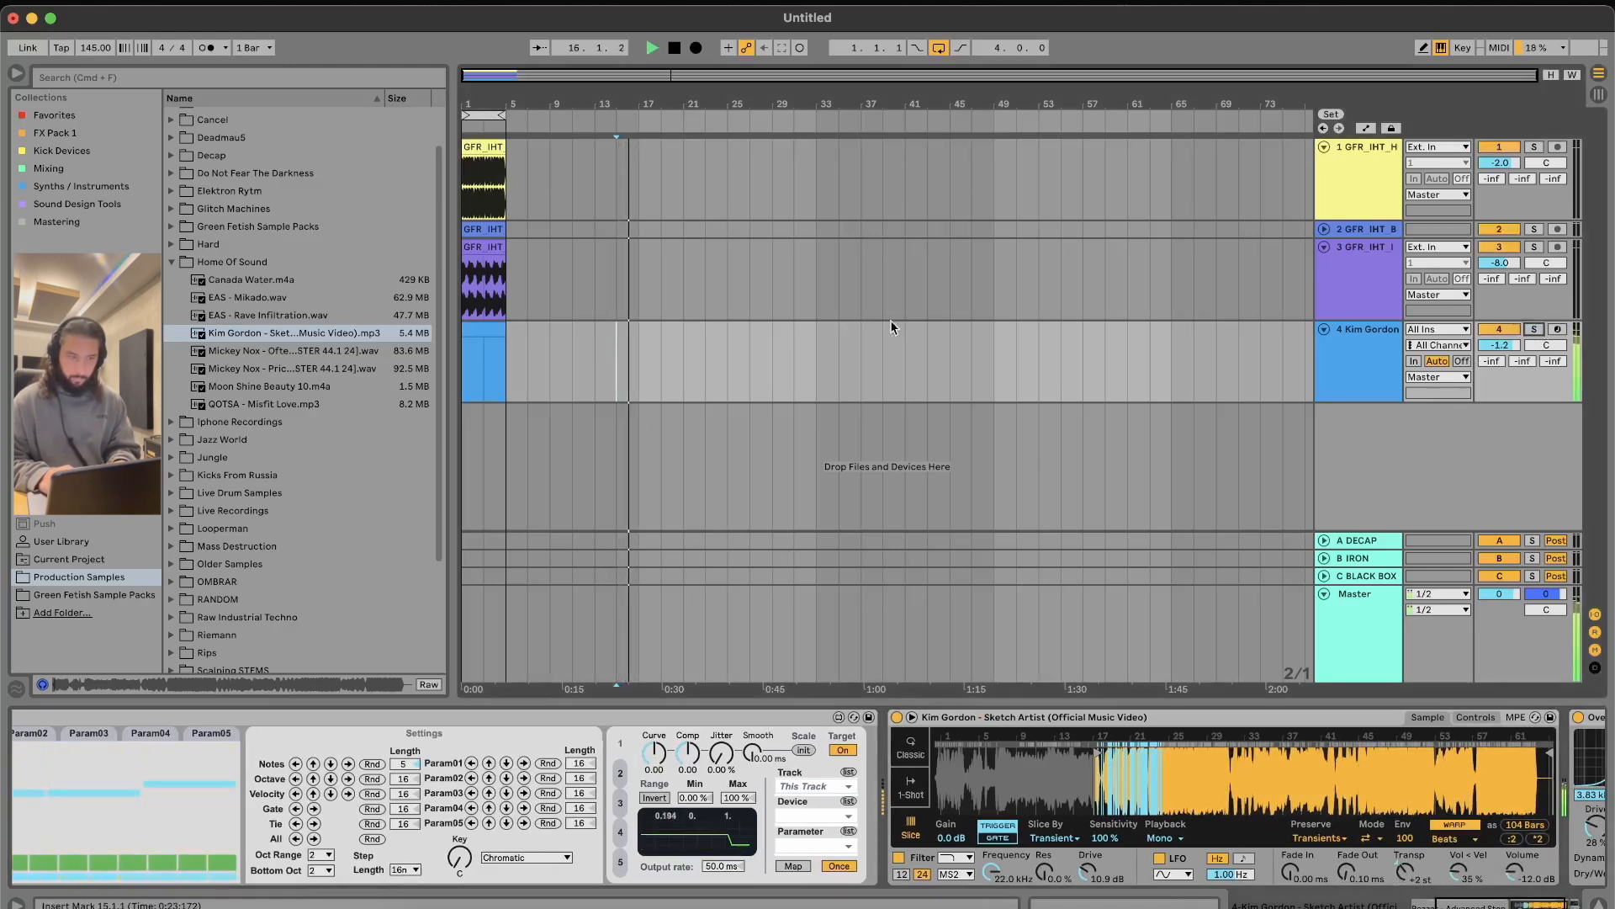
left_click(494, 331)
key("space")
key("space")
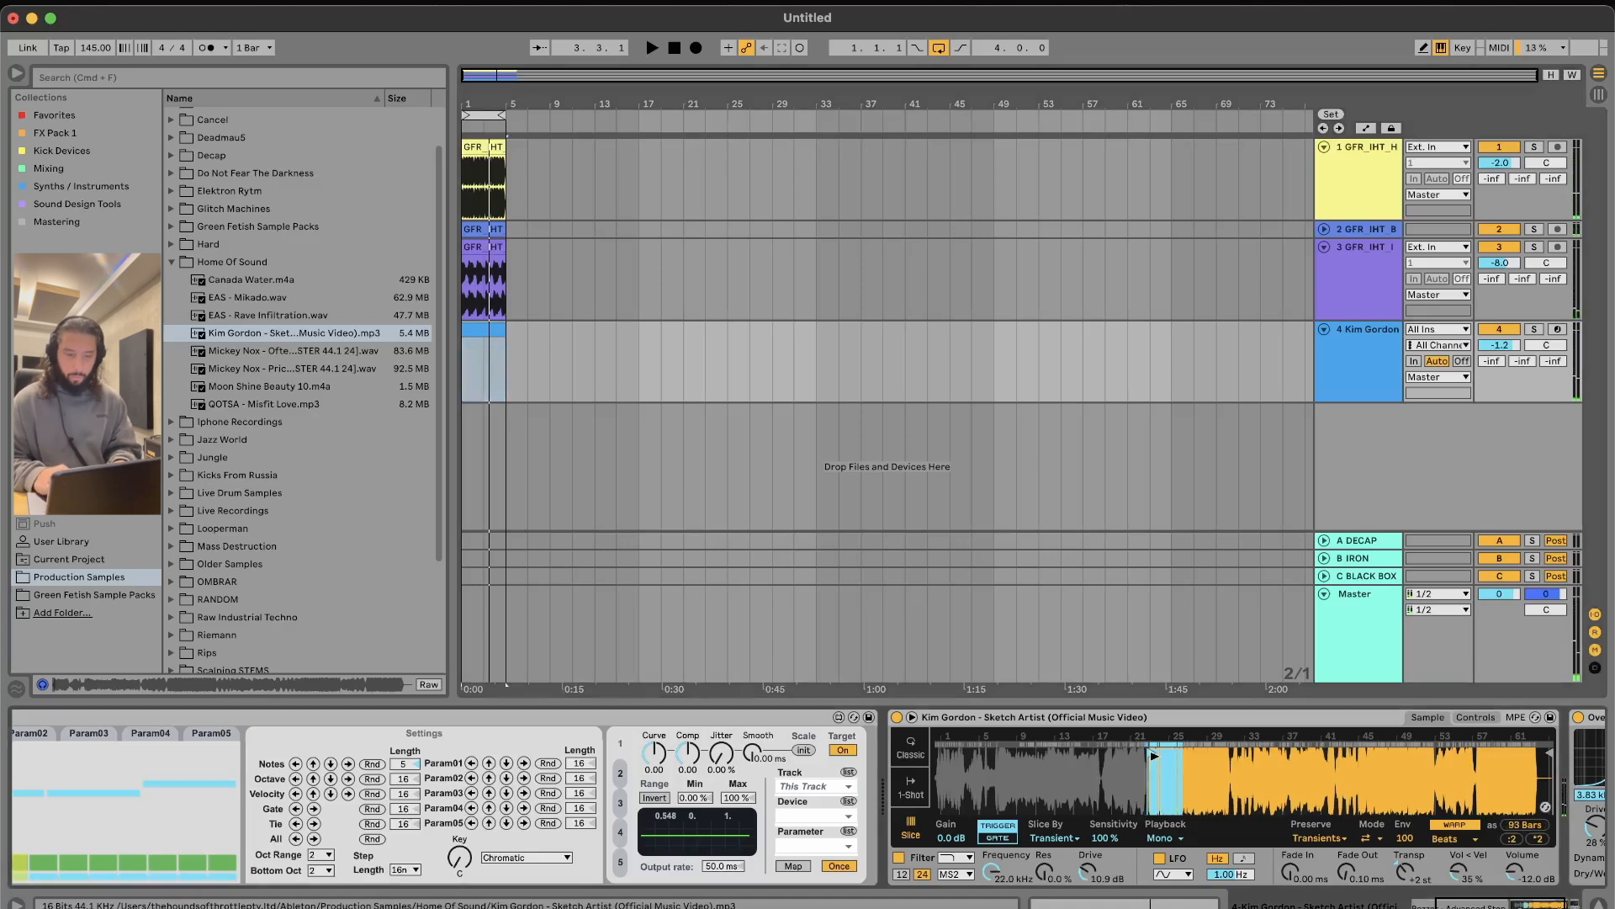
key("space")
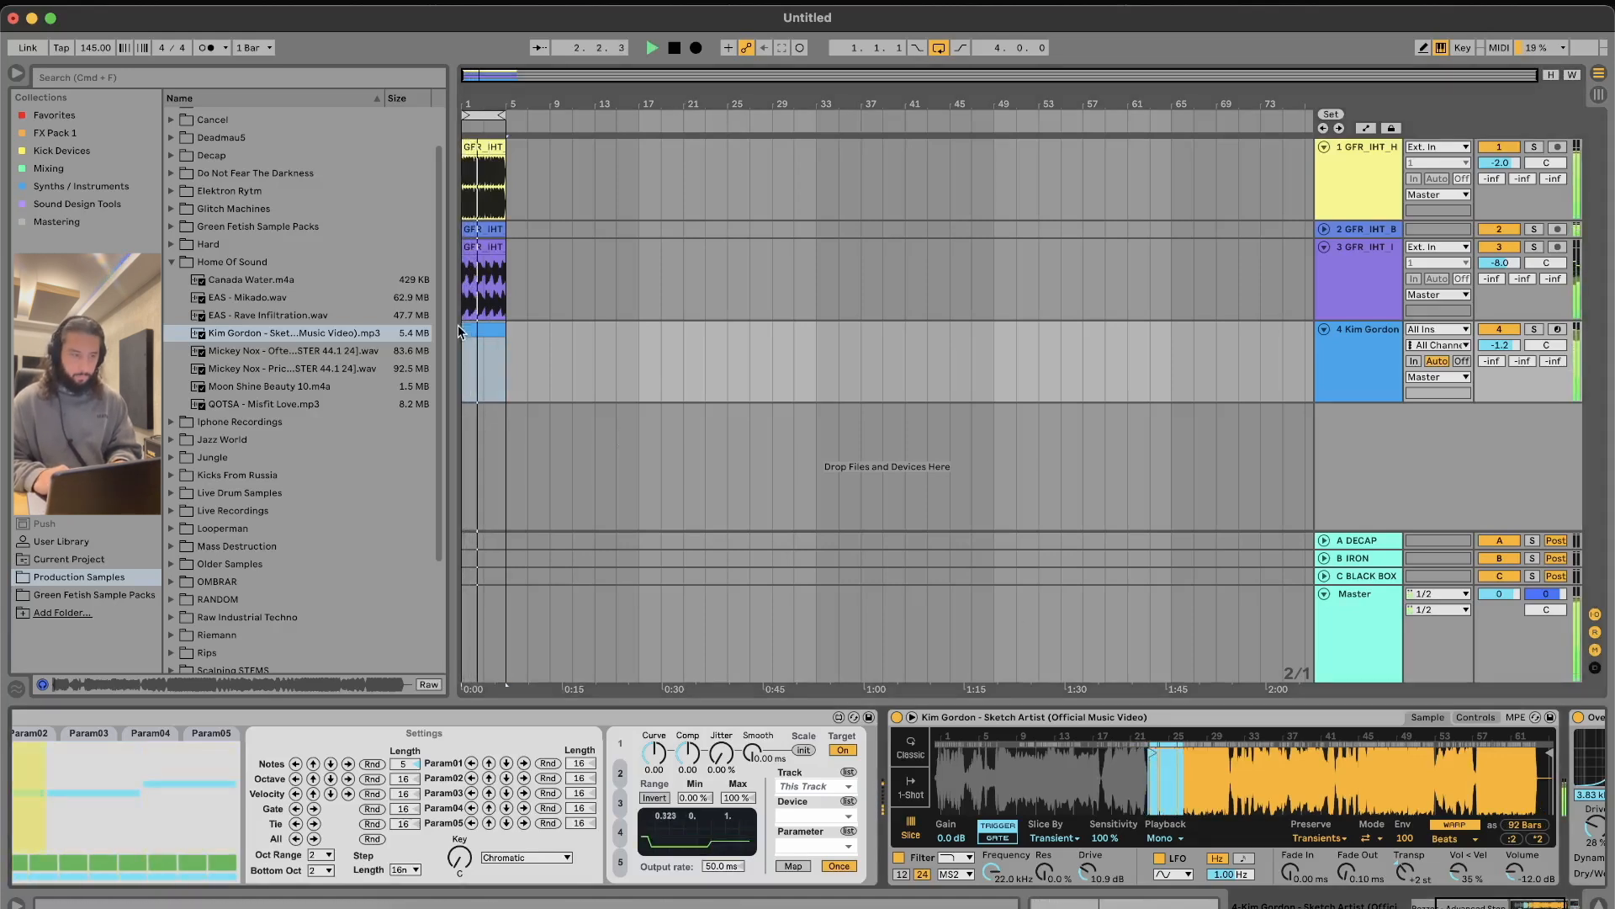
Step: Restart playback of the four-bar loop and move Simpler's start point to about bar 24
key("plus")
key("plus")
key("plus")
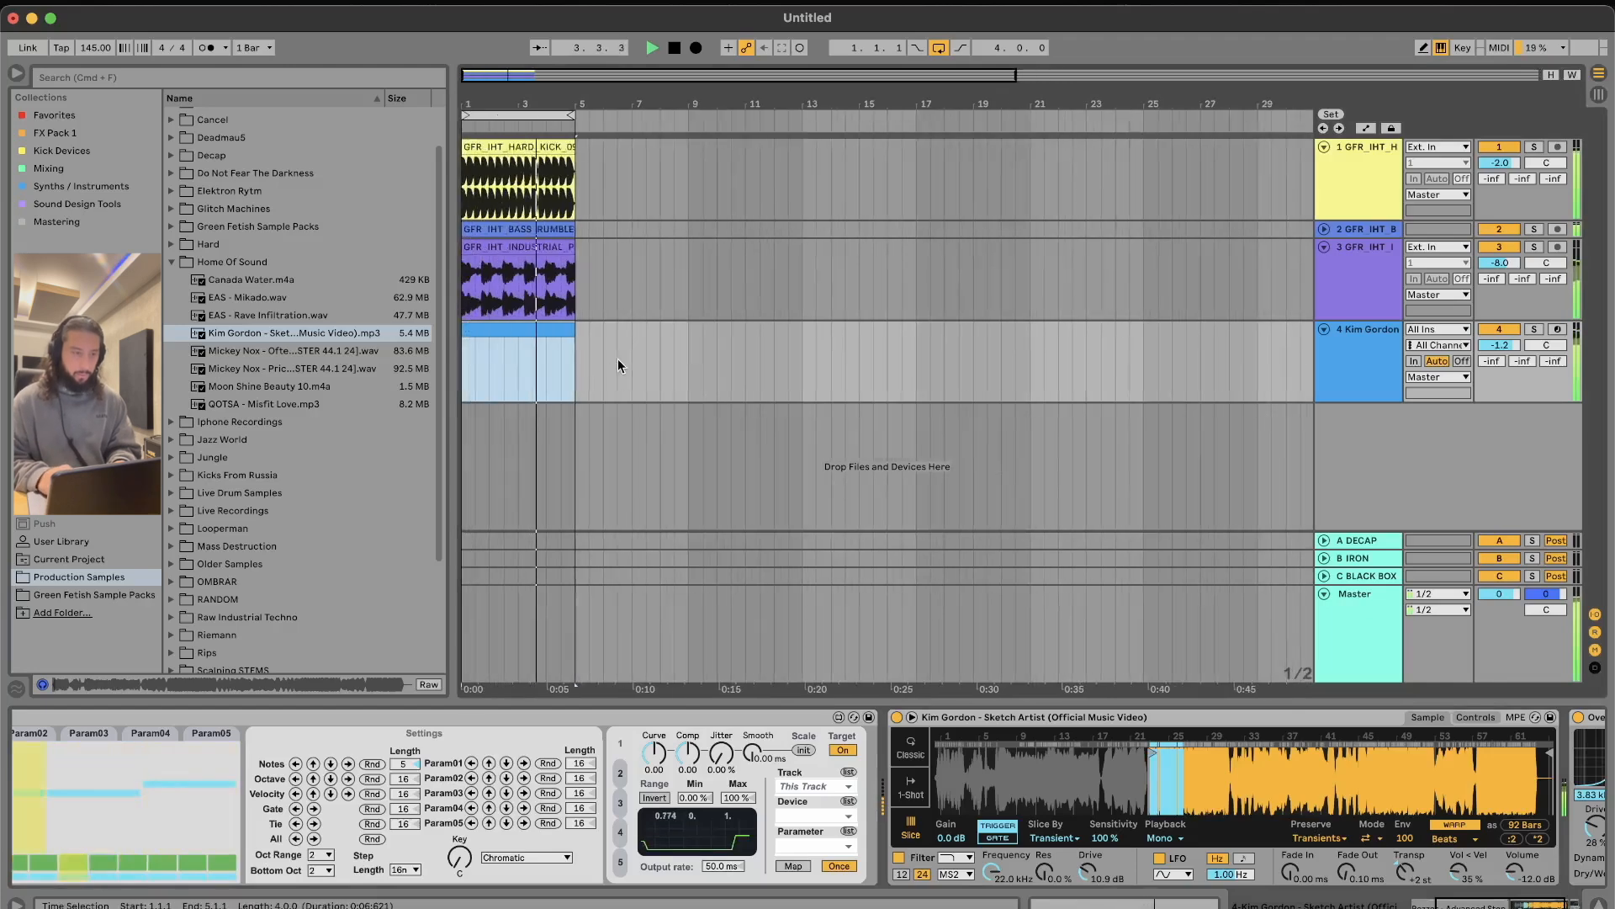
key("plus")
key("plus")
key("plus")
key("plus")
key("space")
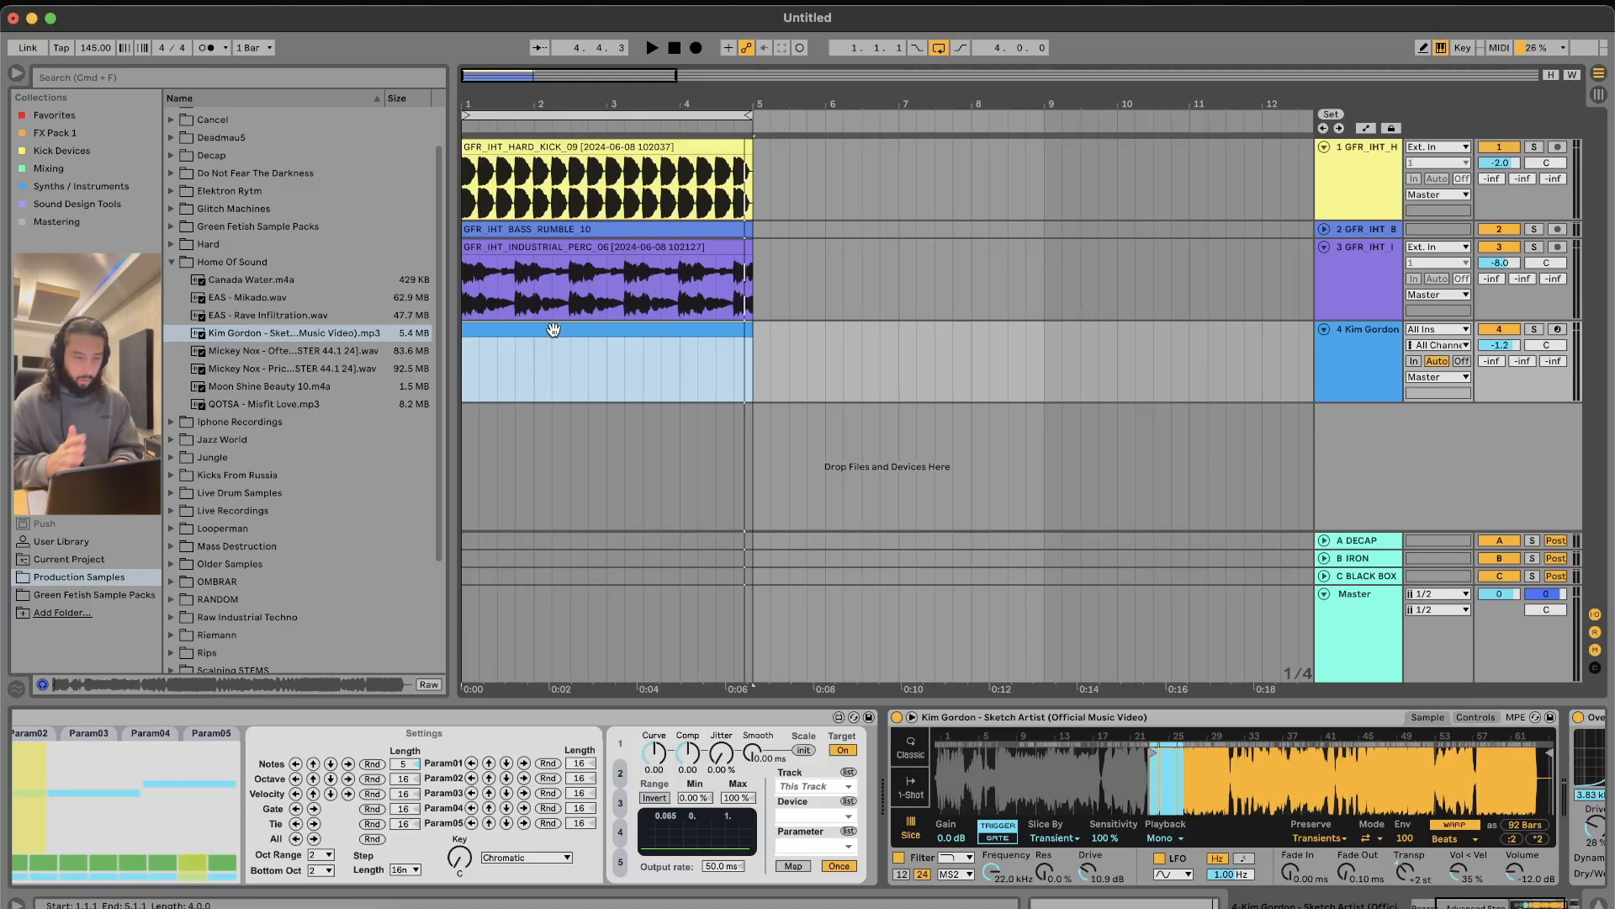
key("space")
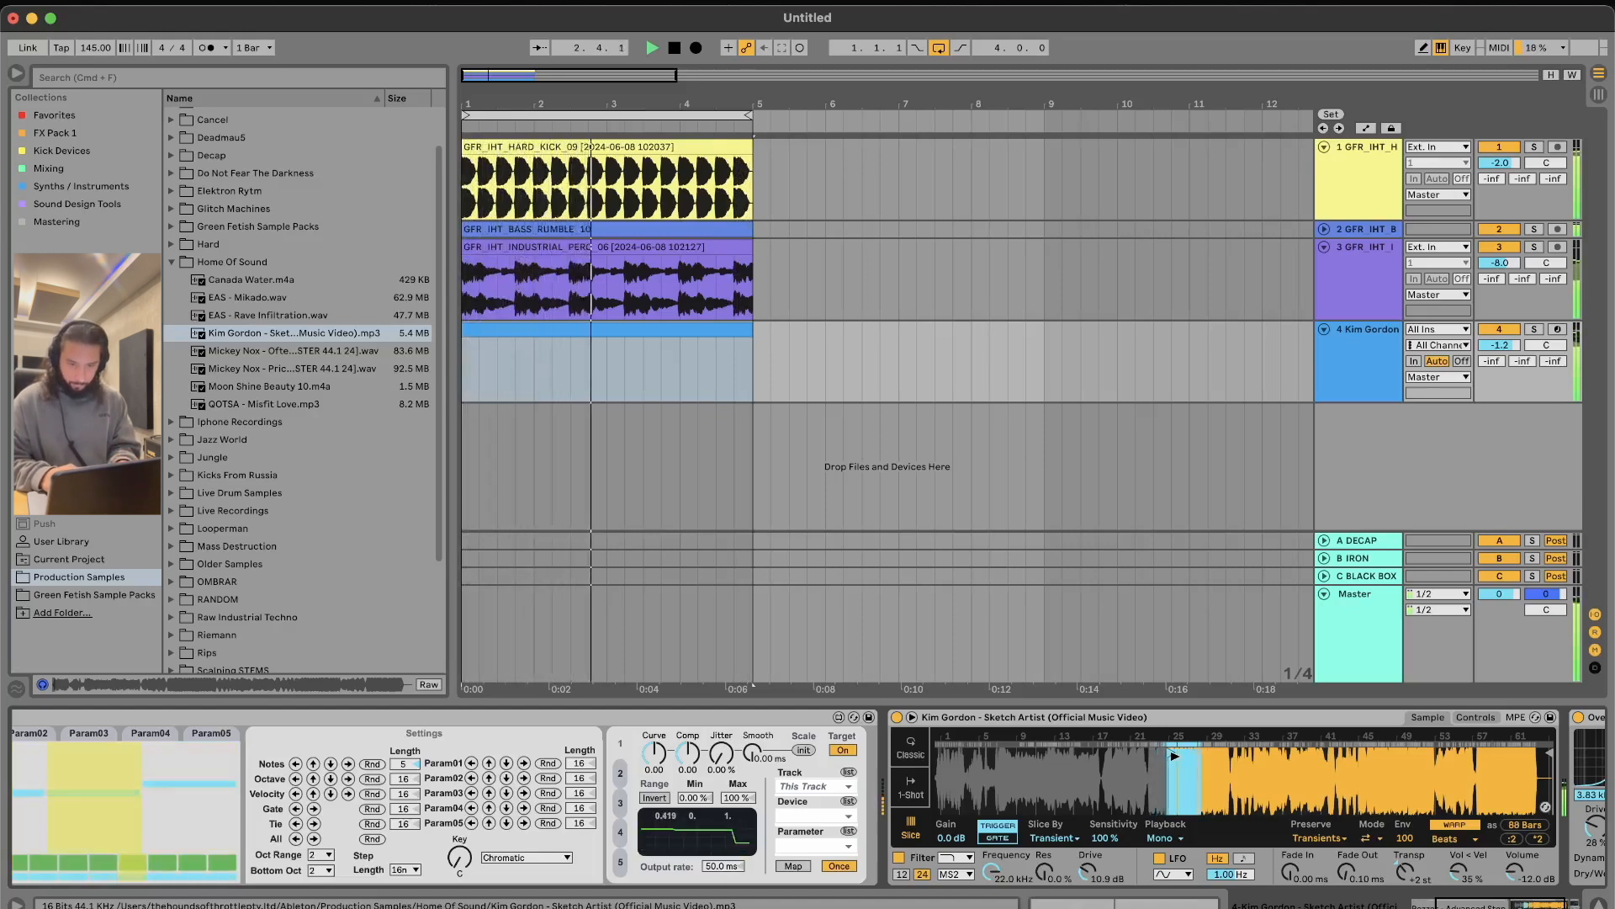
Step: Solo track 4 at 0 dB and fine-tune Simpler's start point to about 24.3 in the waveform
left_click(1535, 330)
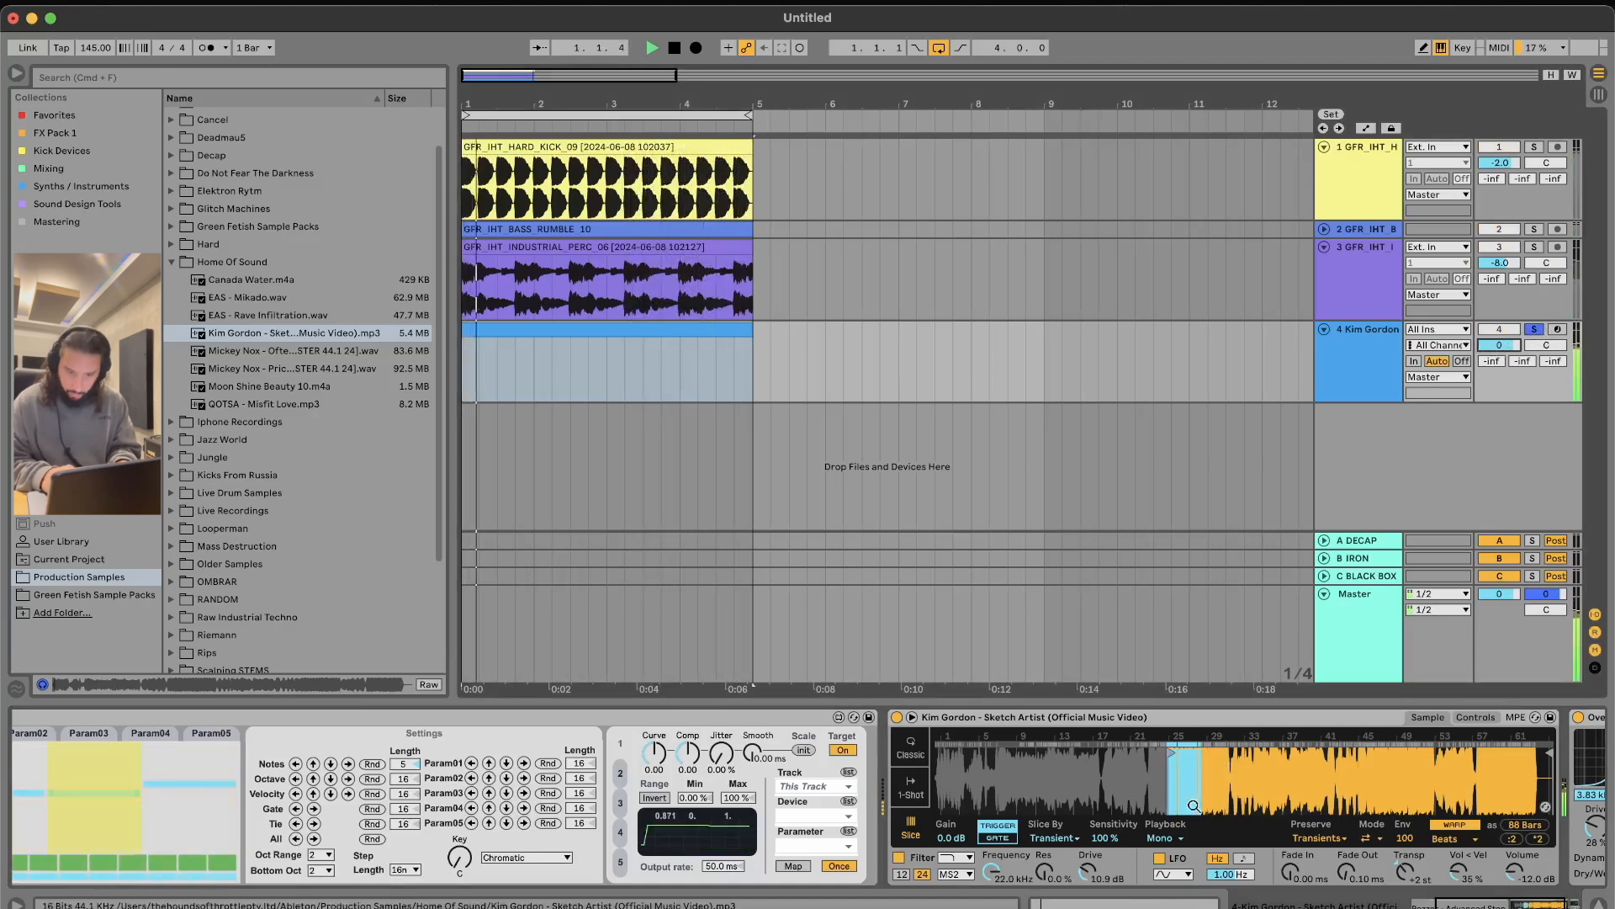
mouse_move(1186, 781)
left_mouse_down()
mouse_move(1185, 858)
mouse_move(1212, 762)
mouse_move(1184, 812)
left_mouse_up()
right_click(1184, 779)
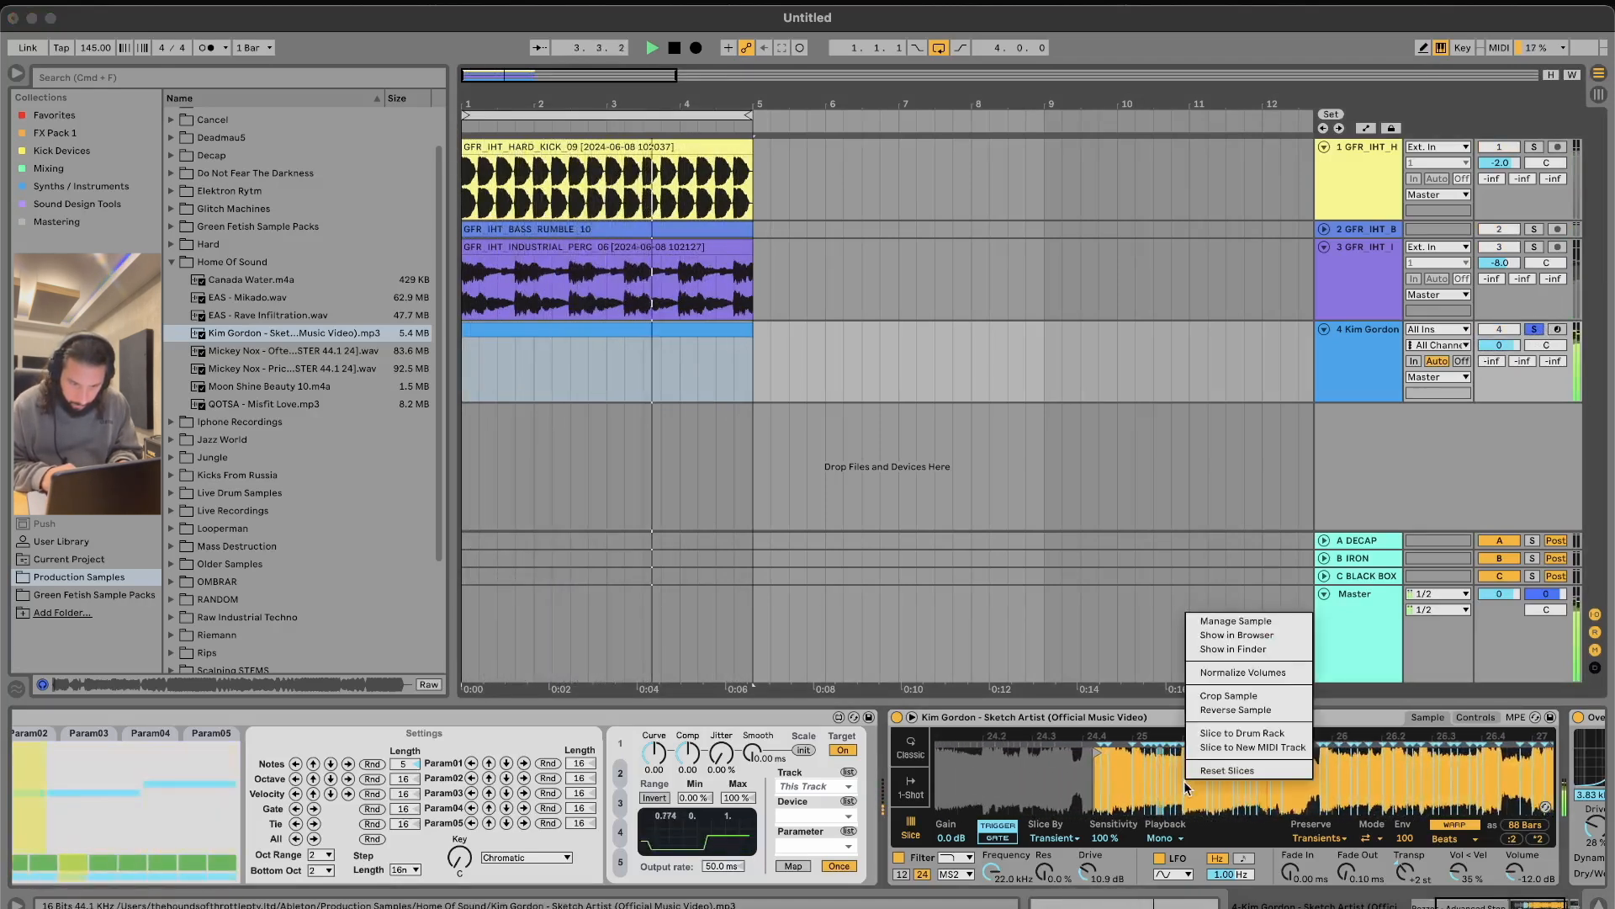
left_click(1184, 831)
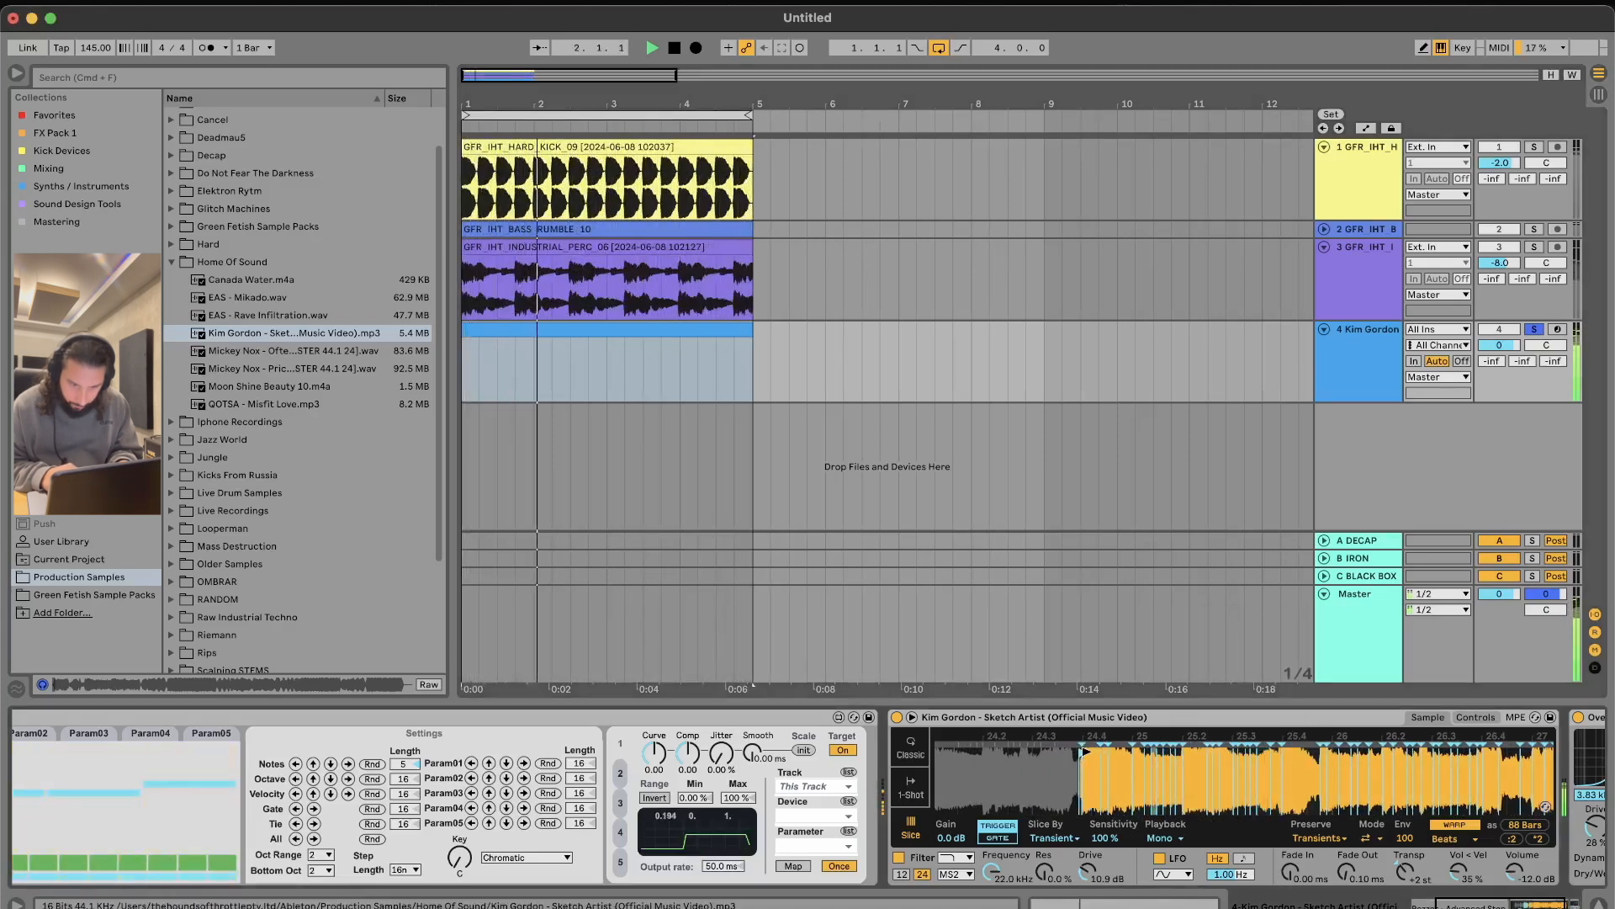
left_click_drag(1084, 752, 1057, 752)
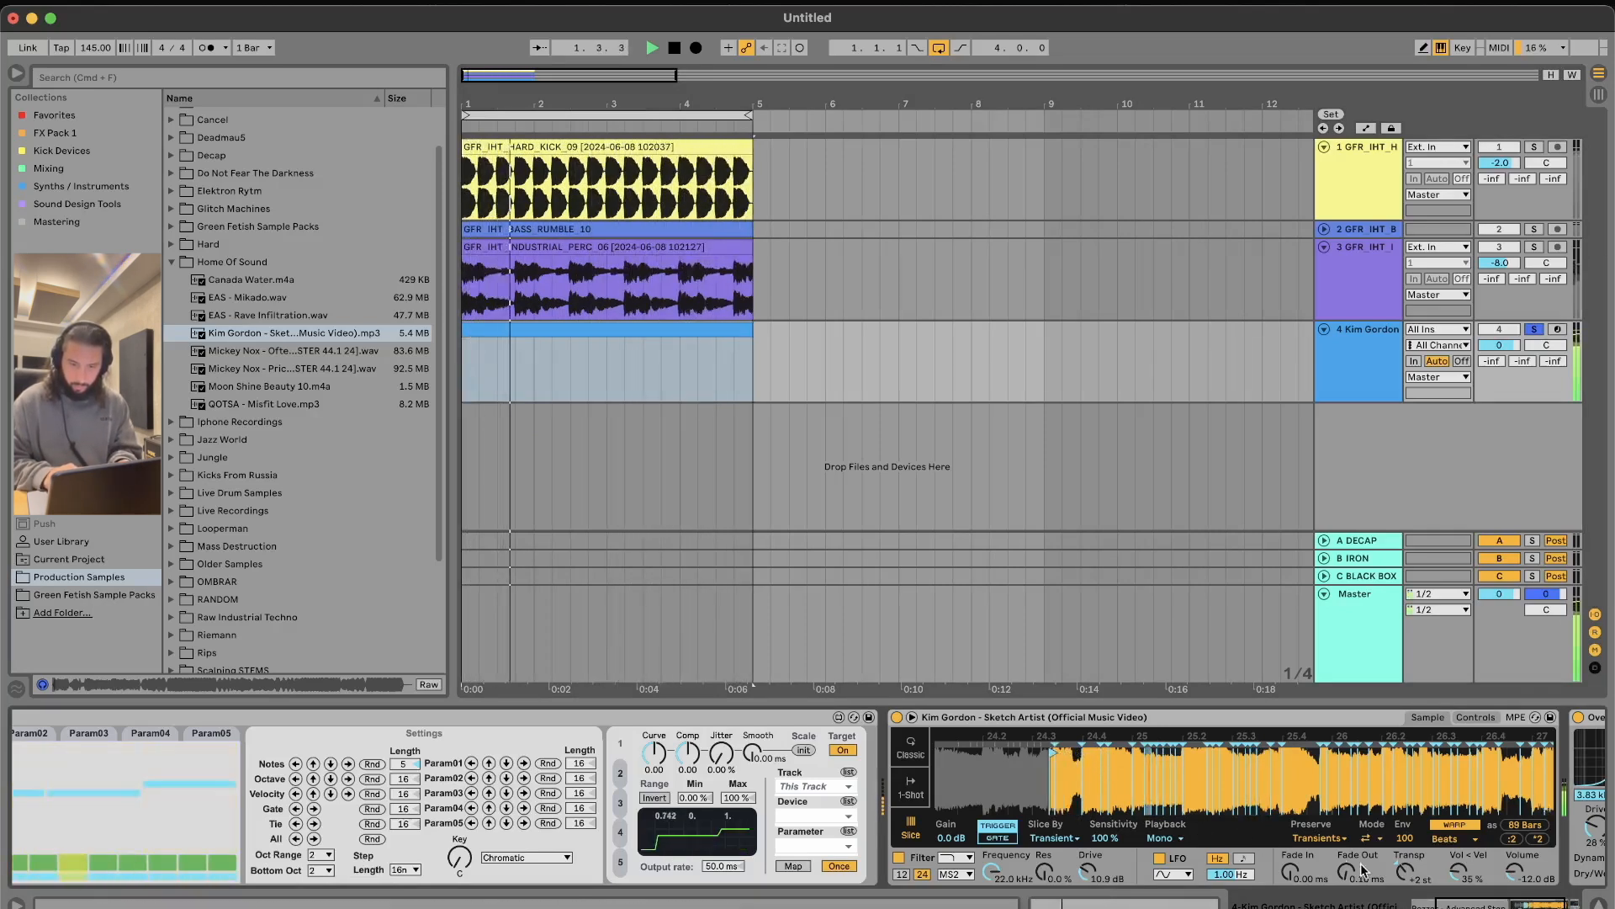
Step: Transpose Simpler's sample to -10 st and randomize Rozzer's five pitch steps
left_click_drag(1404, 866, 1403, 876)
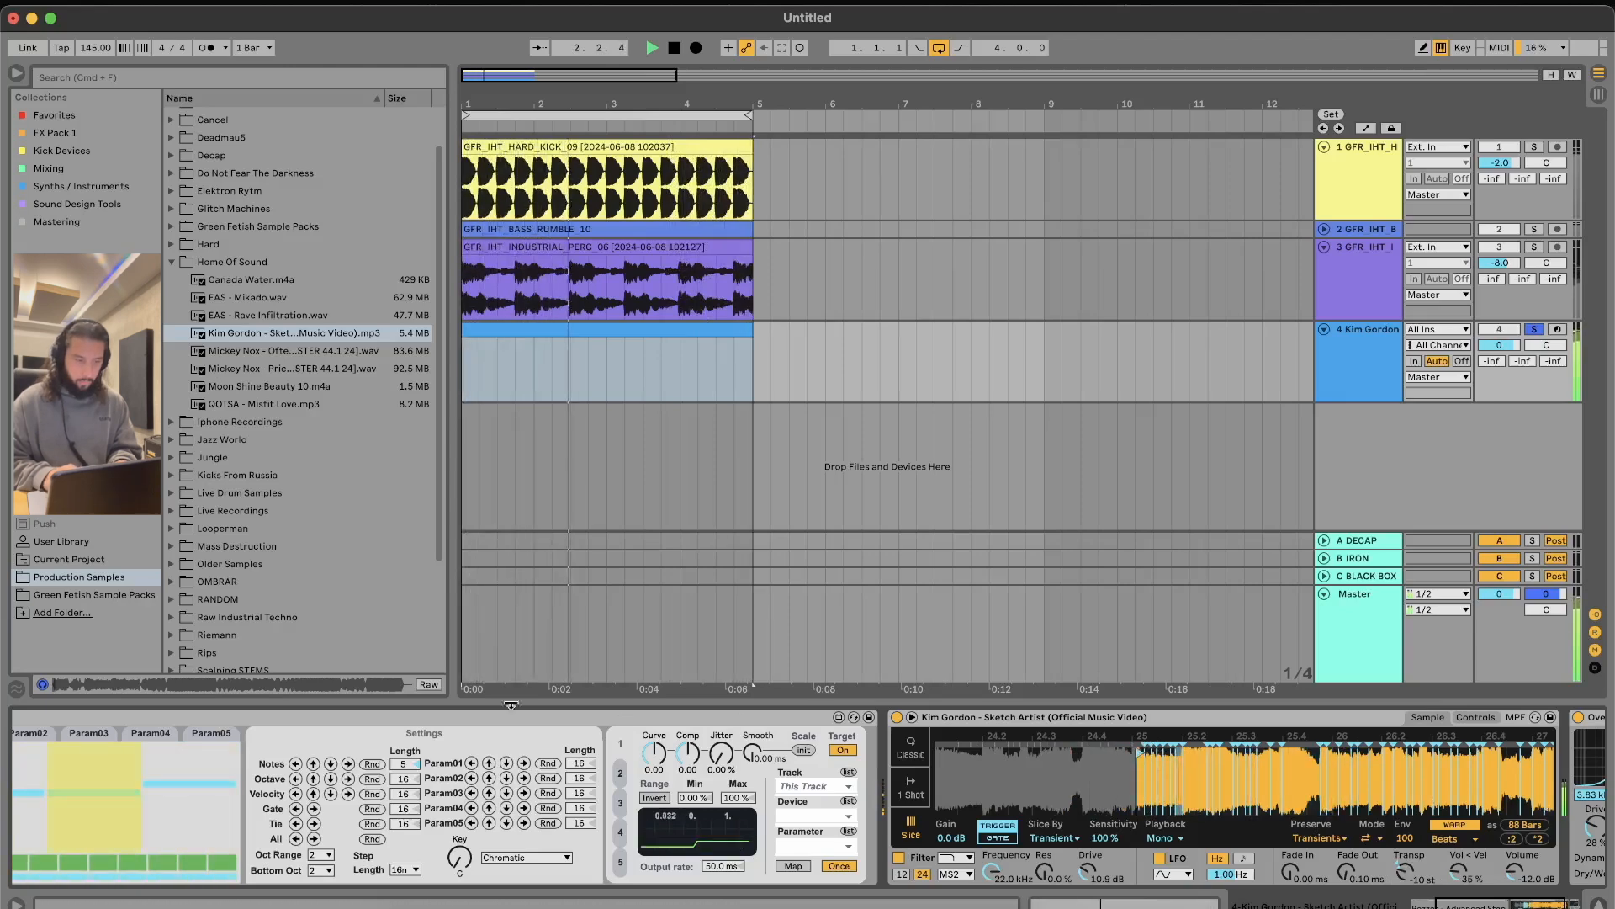
scroll(382, 770, "left", 5)
left_click(647, 764)
left_click_drag(676, 764, 676, 758)
left_click(644, 764)
left_click(644, 764)
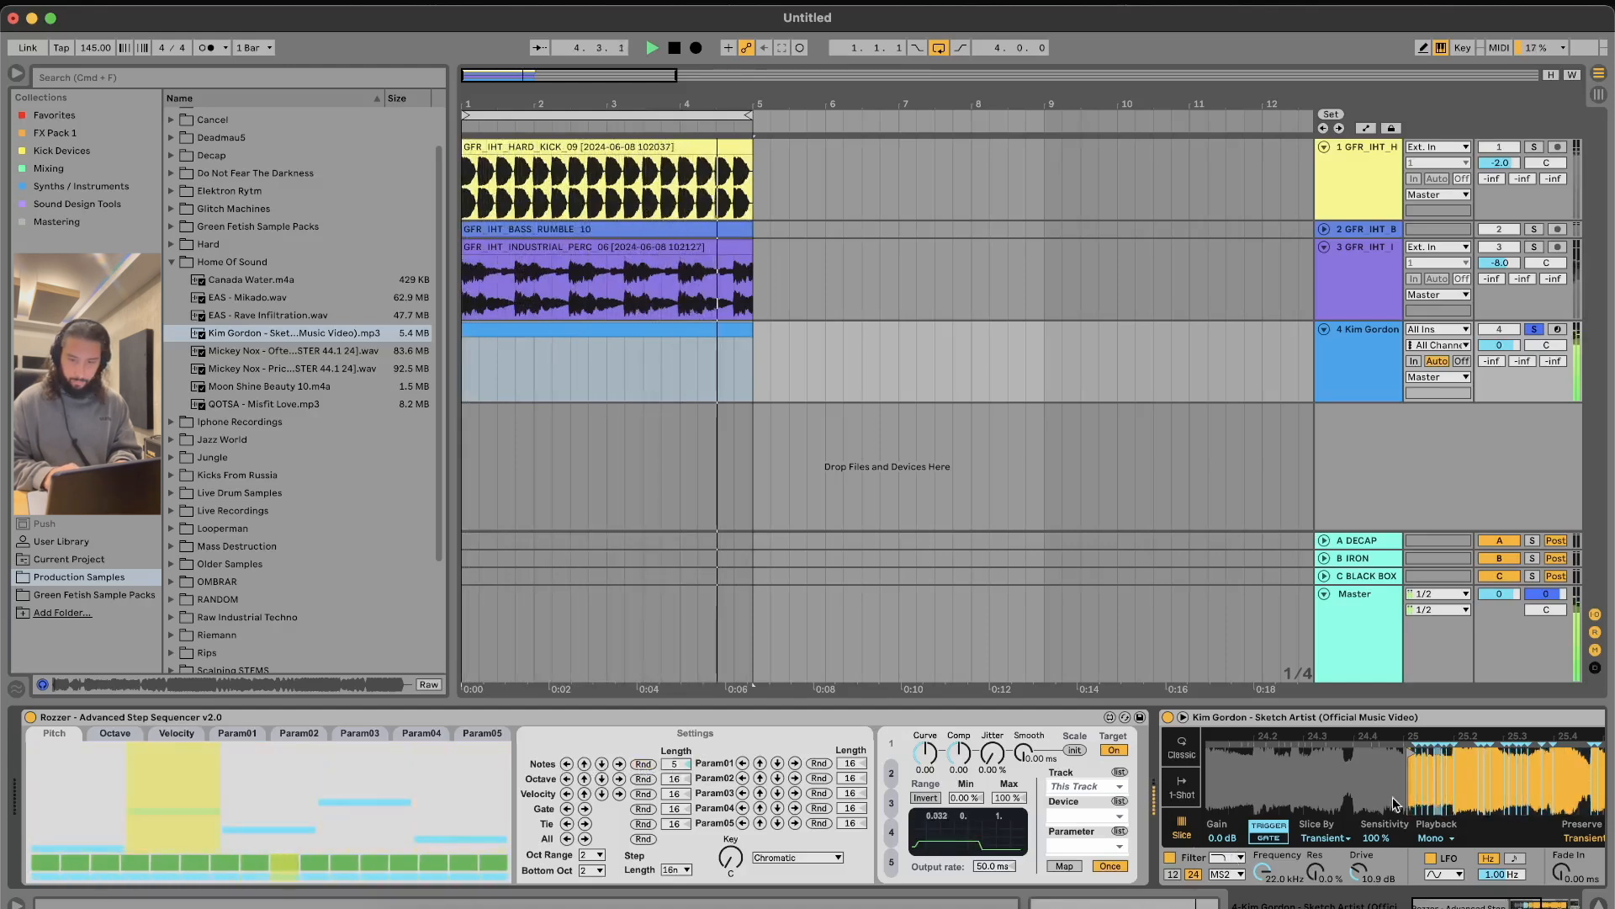
Step: Move Simpler's start point back to about 24.3 and solo kick track 1 alongside track 4
left_click_drag(1405, 742, 1339, 751)
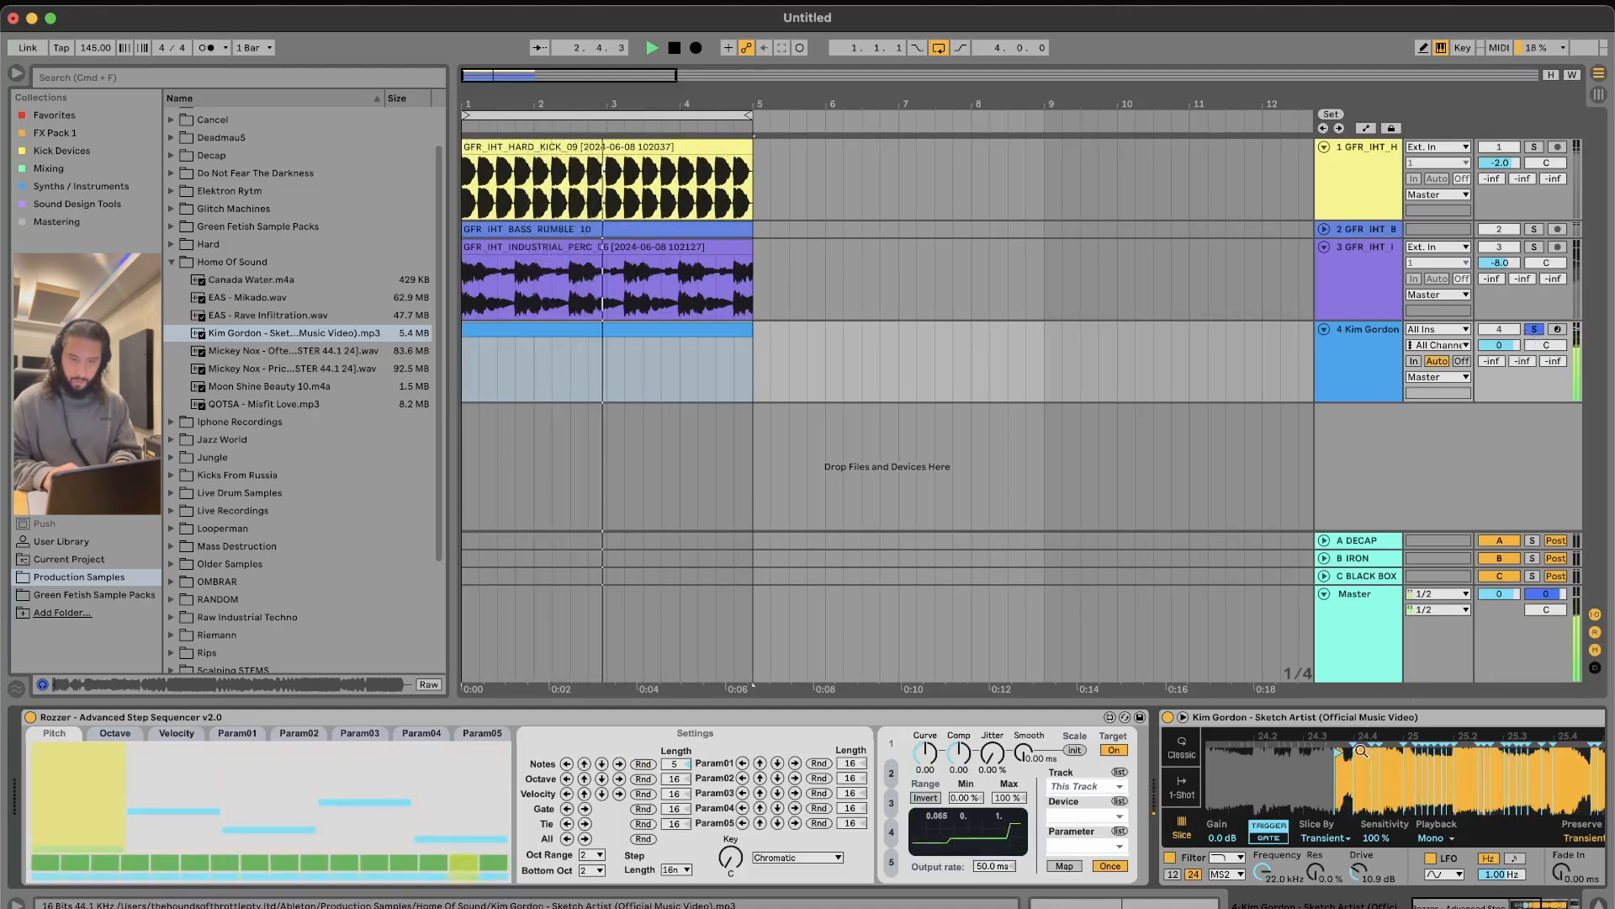
left_click_drag(1339, 755, 1326, 756)
scroll(1417, 777, "right", 8)
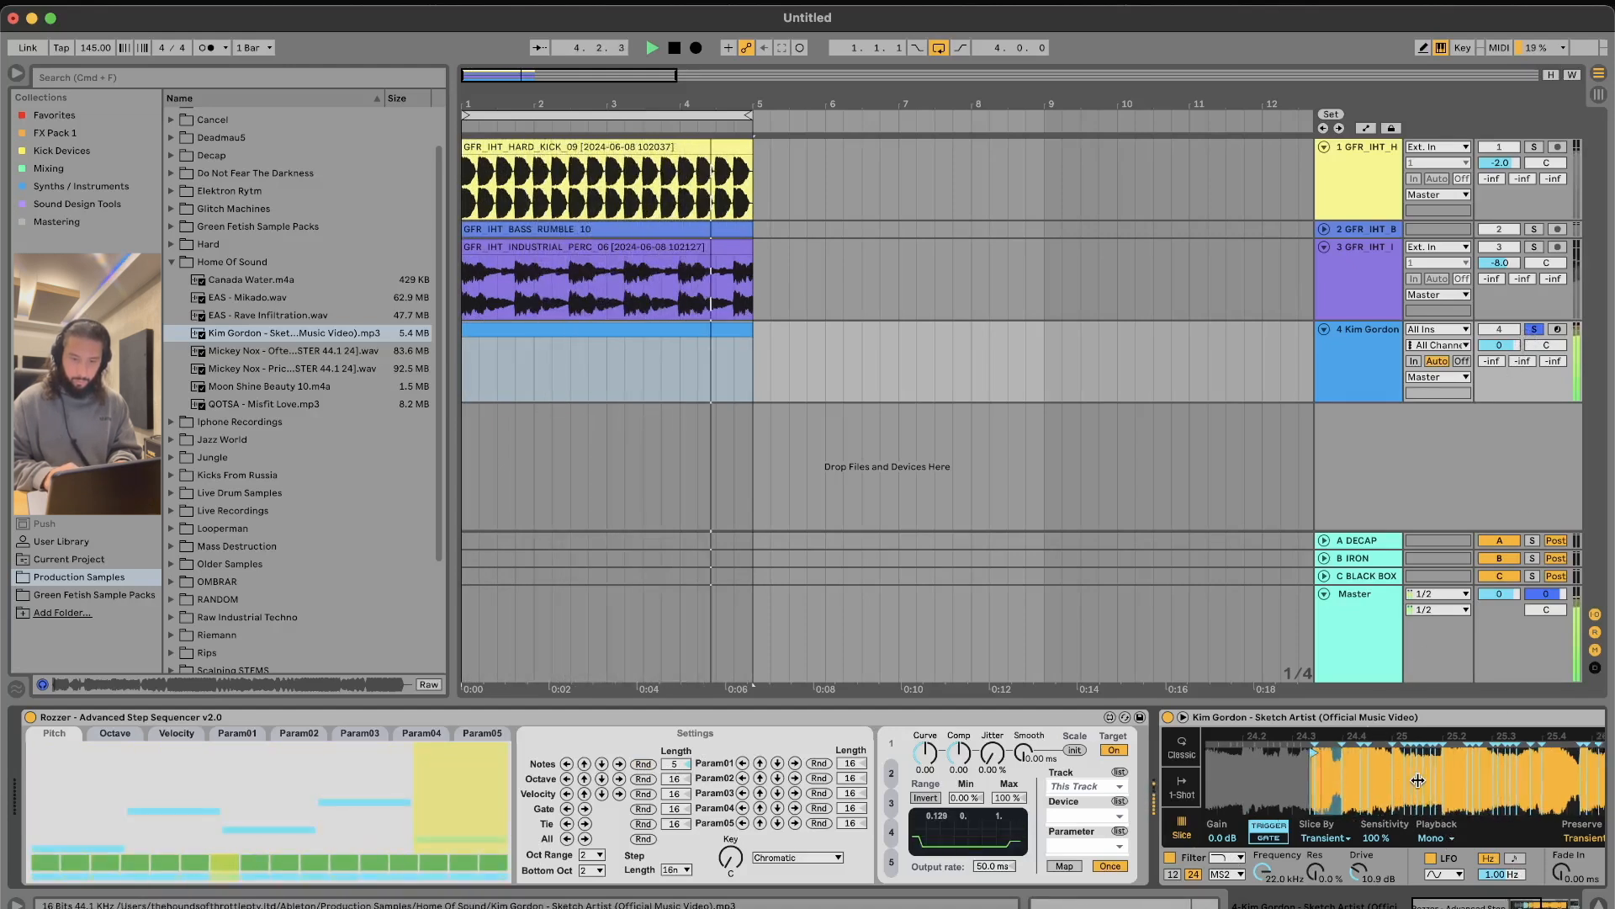
left_click(1535, 147)
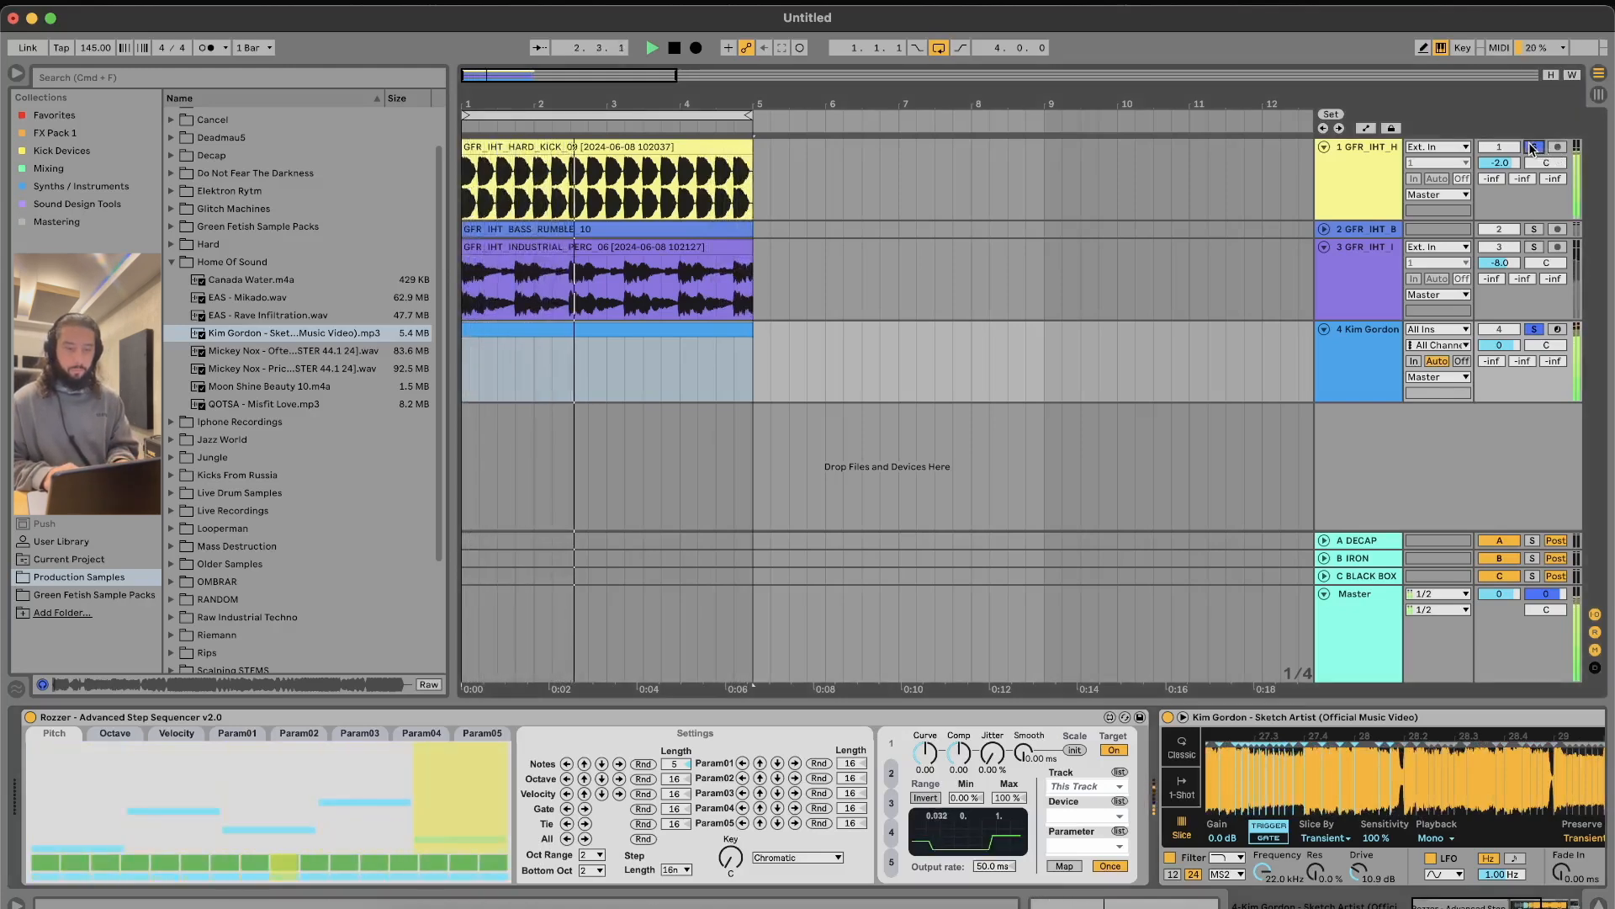
Step: Lower Overdrive's filter frequency to 280 Hz
scroll(1555, 842, "right", 5)
scroll(1555, 842, "right", 2)
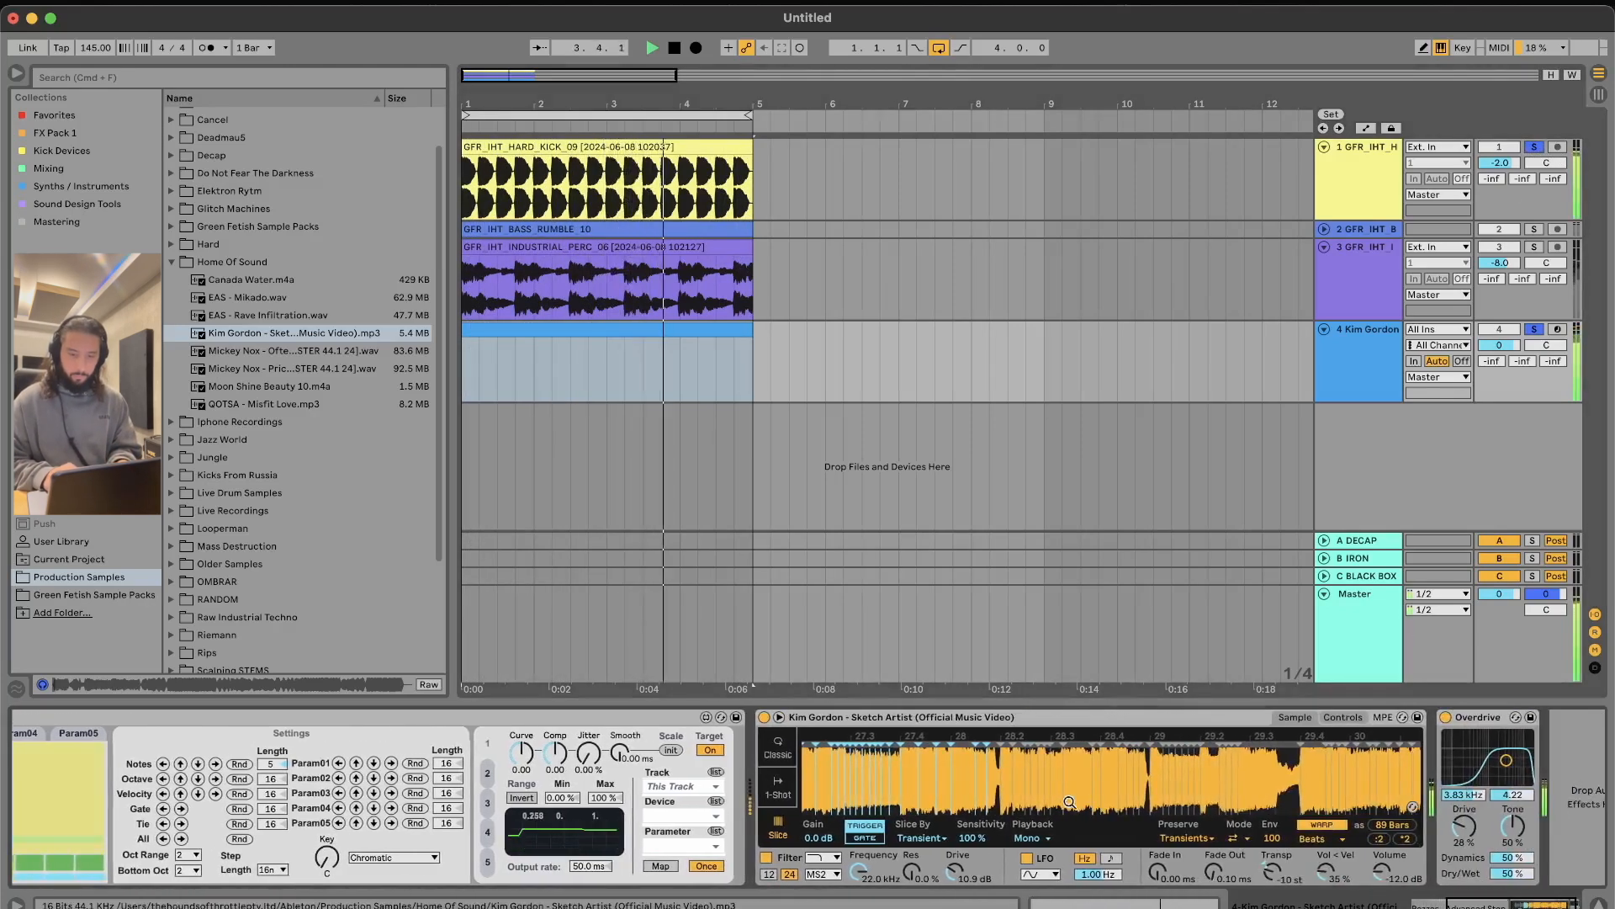
left_click_drag(1507, 760, 1470, 760)
Step: Audition other slice regions by shifting Simpler's start point earlier and then on to about bar 28
scroll(932, 763, "left", 5)
scroll(931, 763, "down", 5)
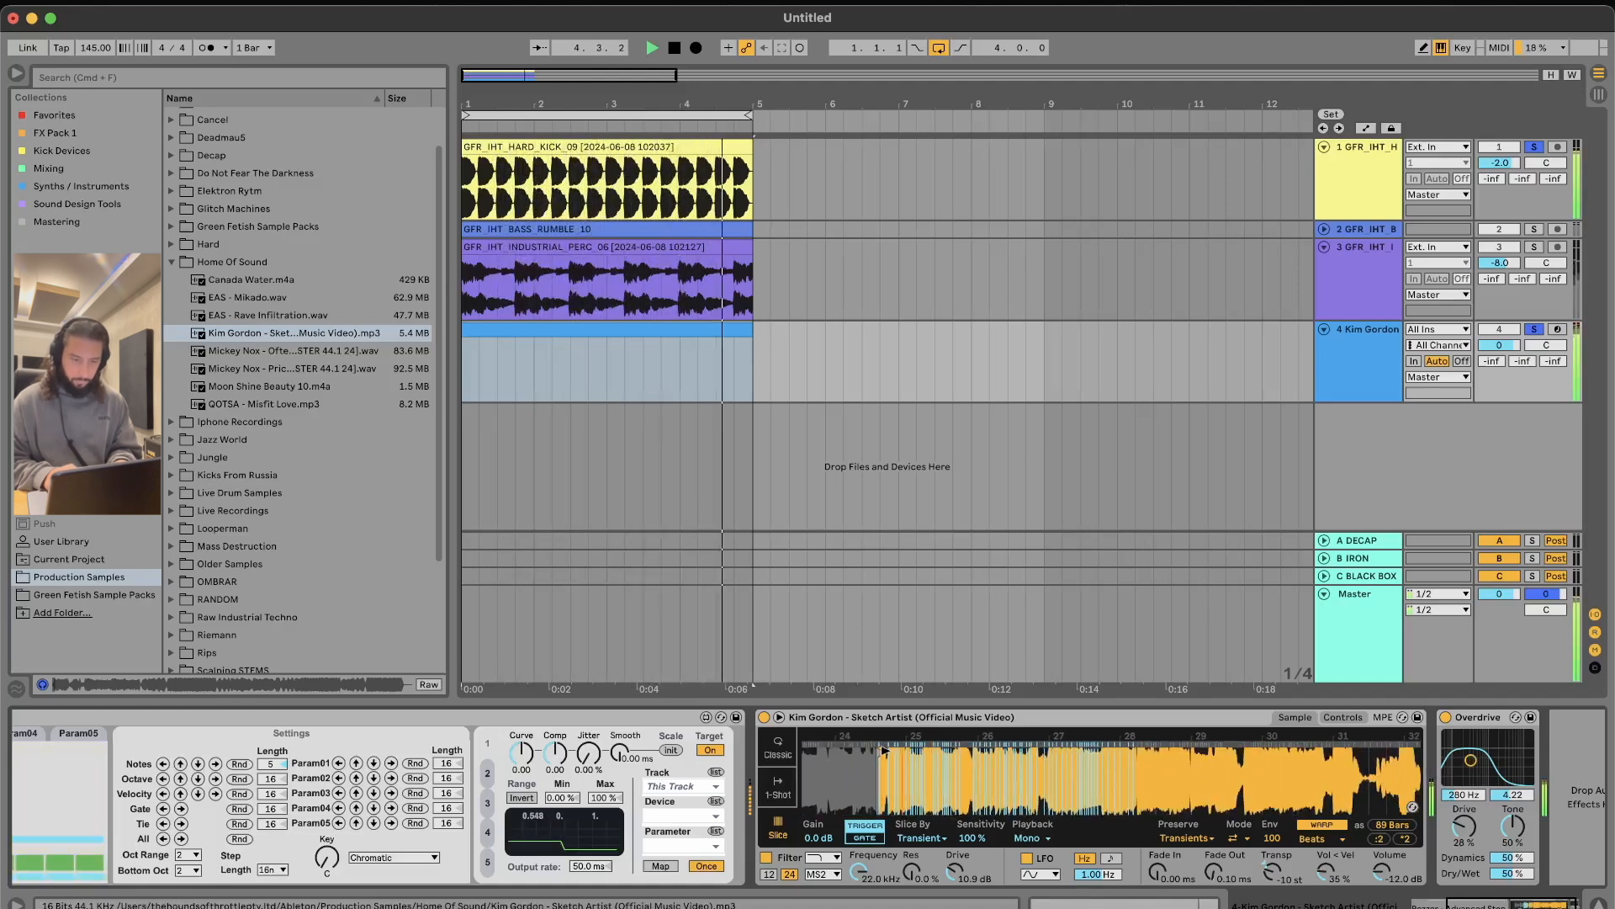
left_click_drag(884, 750, 846, 751)
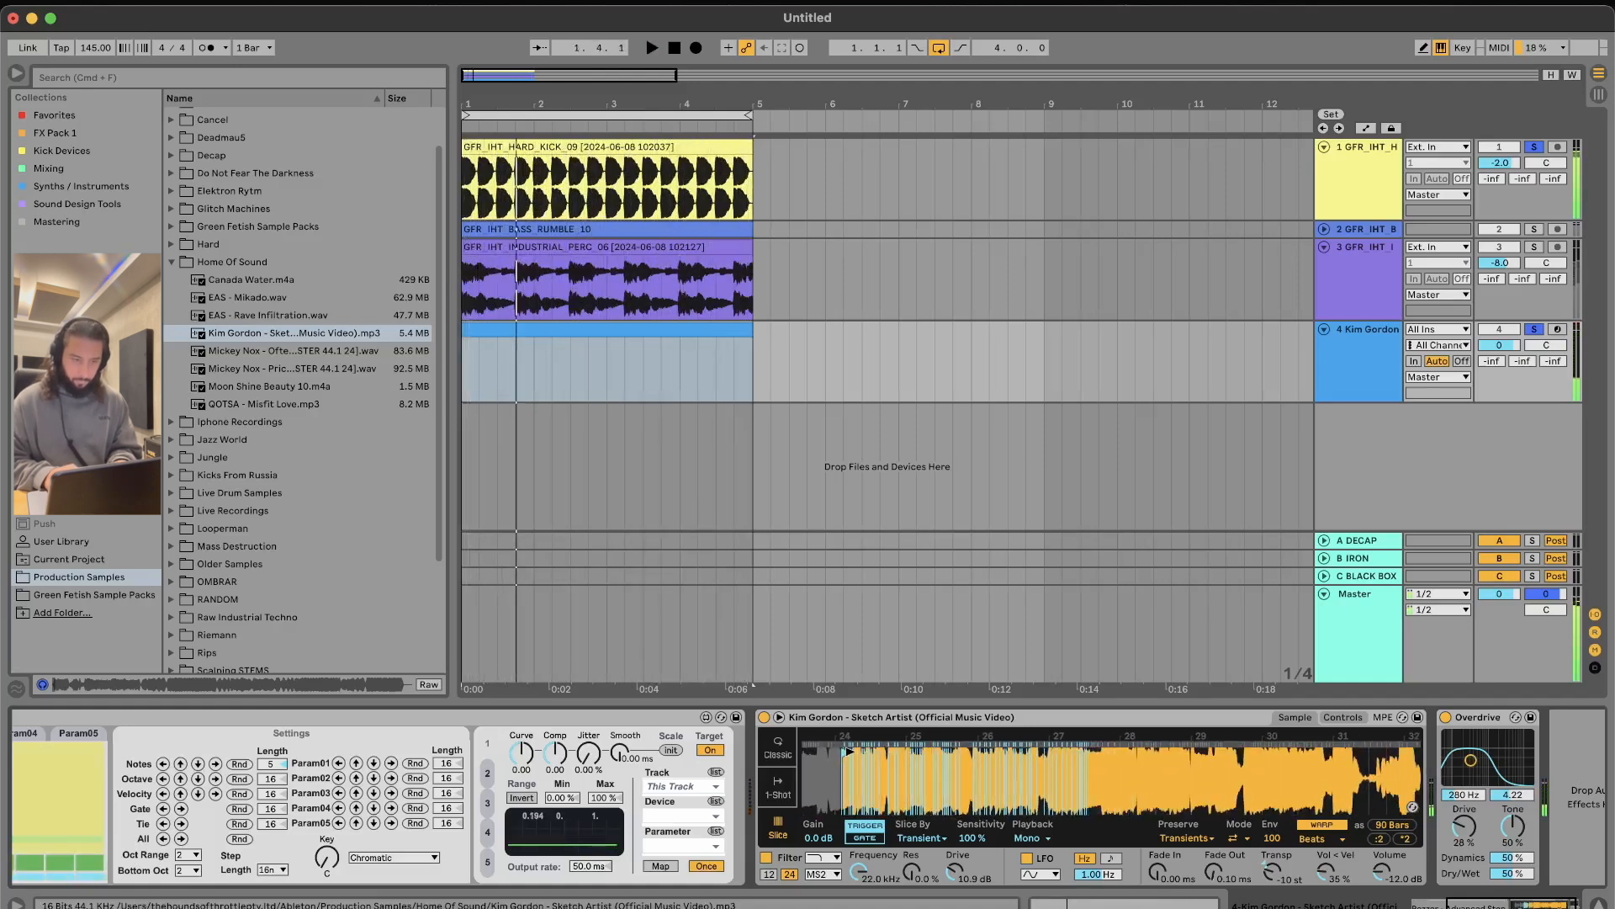
left_click_drag(847, 750, 1034, 750)
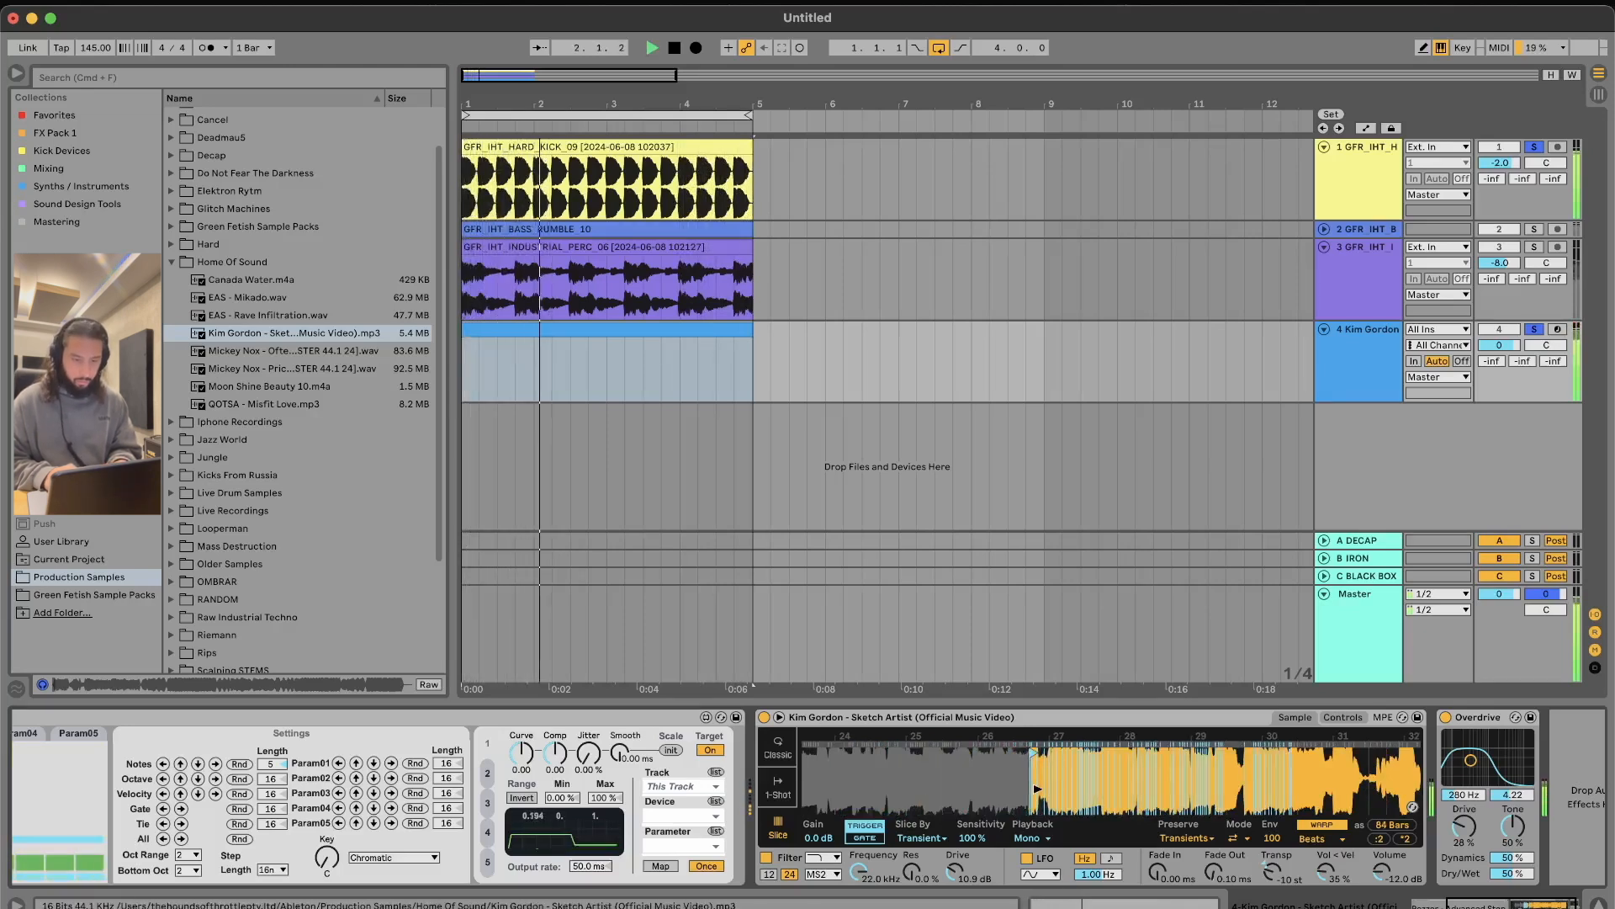
left_click_drag(1033, 749, 1125, 750)
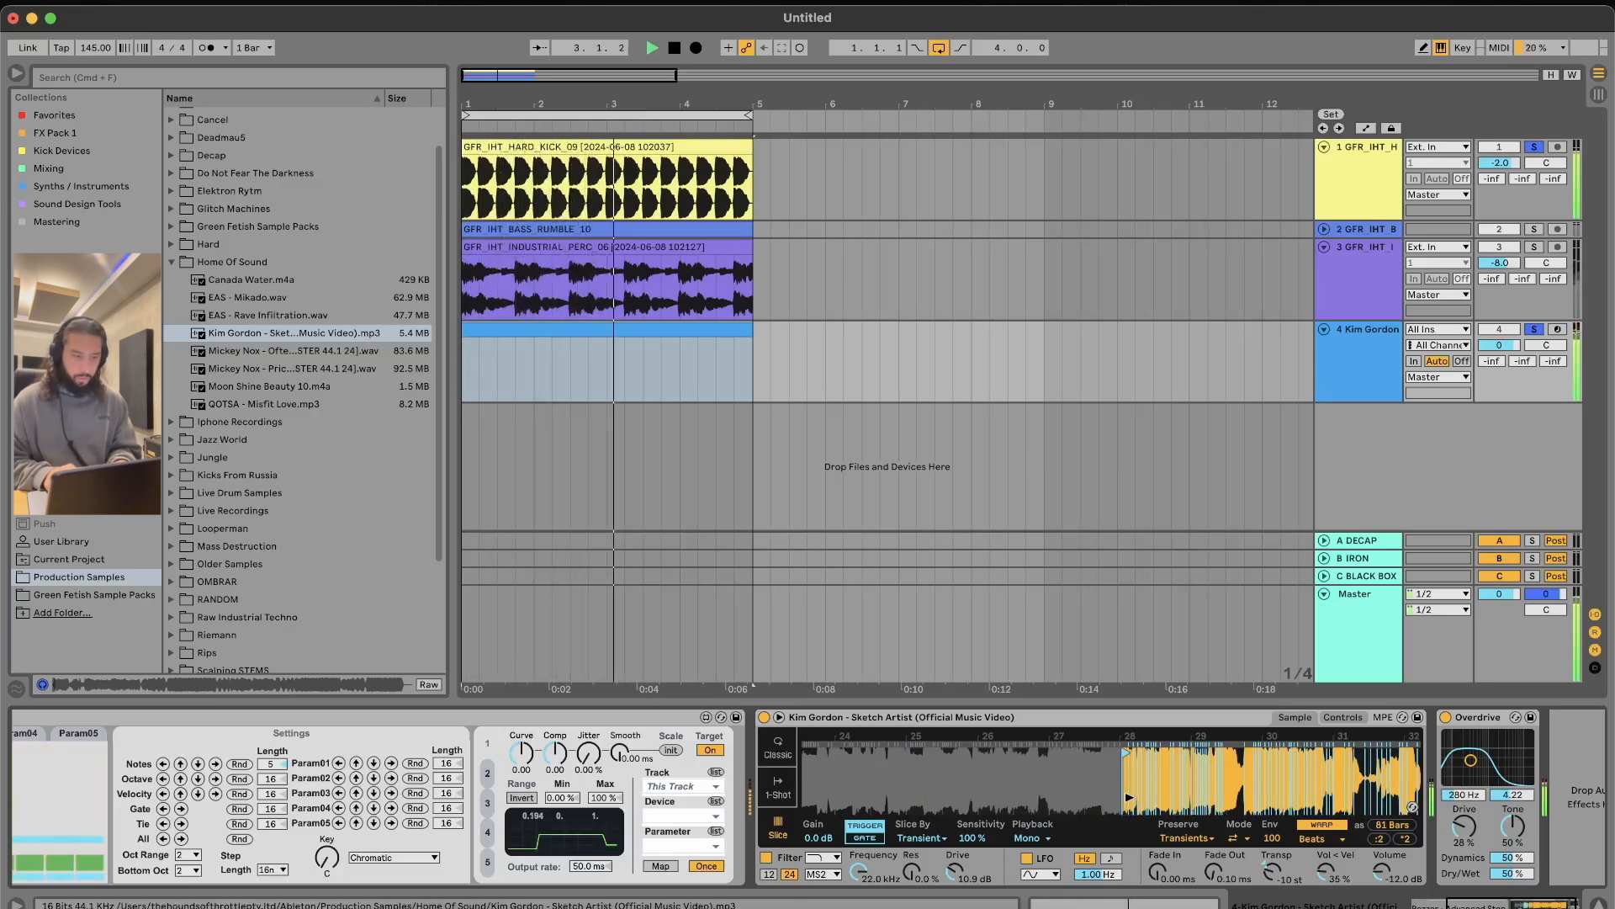
Step: Move Simpler's start point to about bar 43 and transpose the sample to 0 st
scroll(1128, 800, "right", 5)
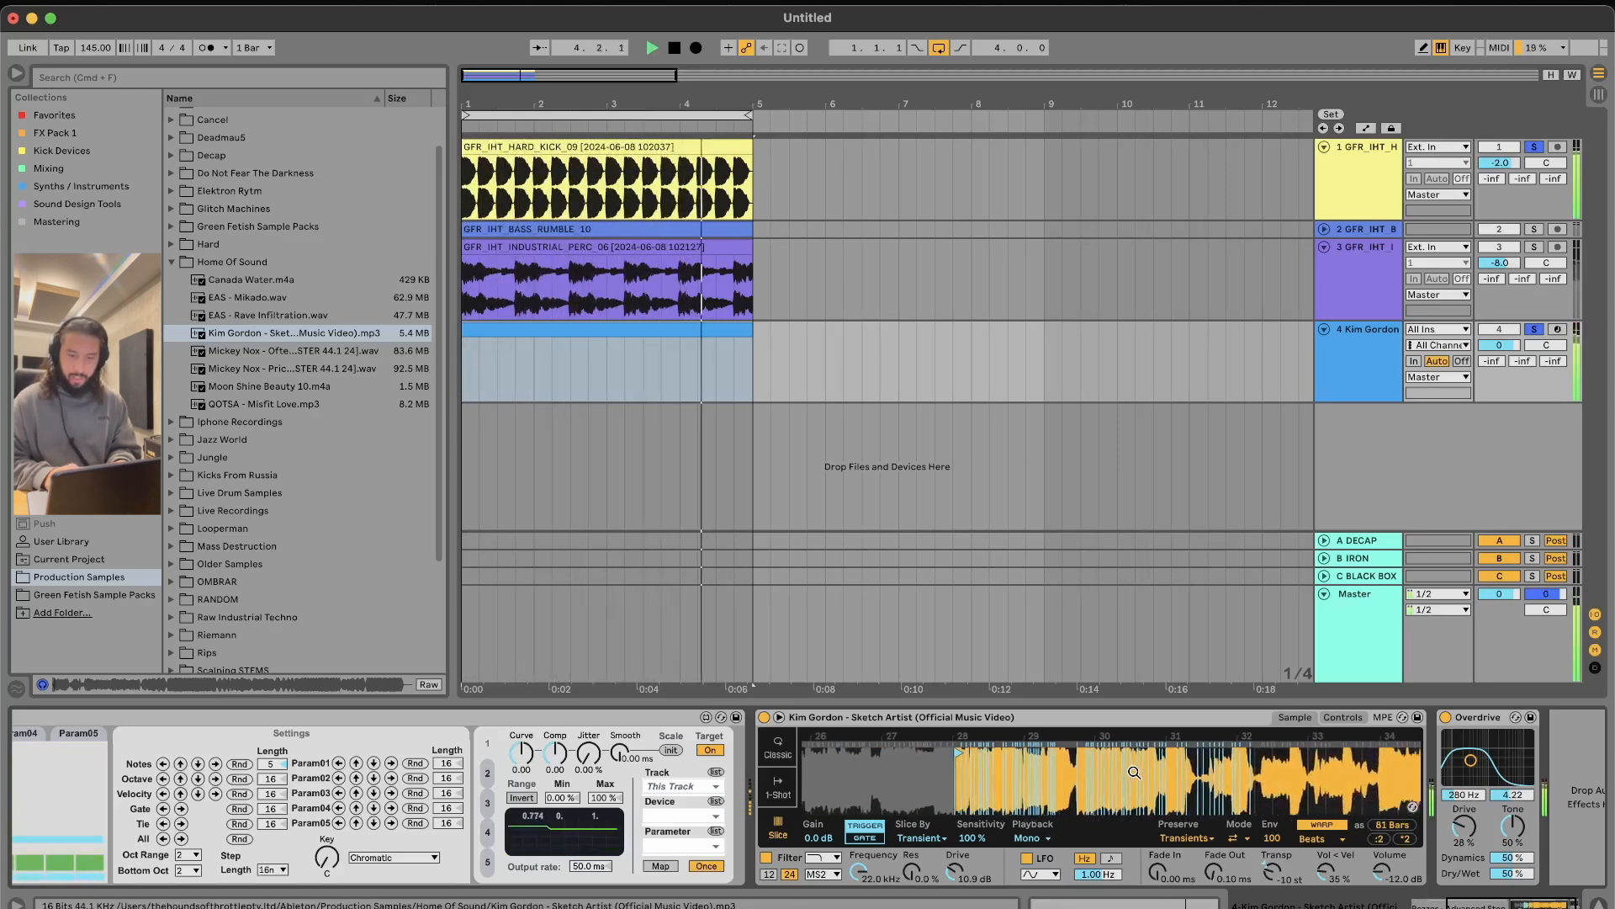
mouse_move(942, 752)
left_mouse_down()
mouse_move(1154, 763)
mouse_move(1094, 763)
left_mouse_up()
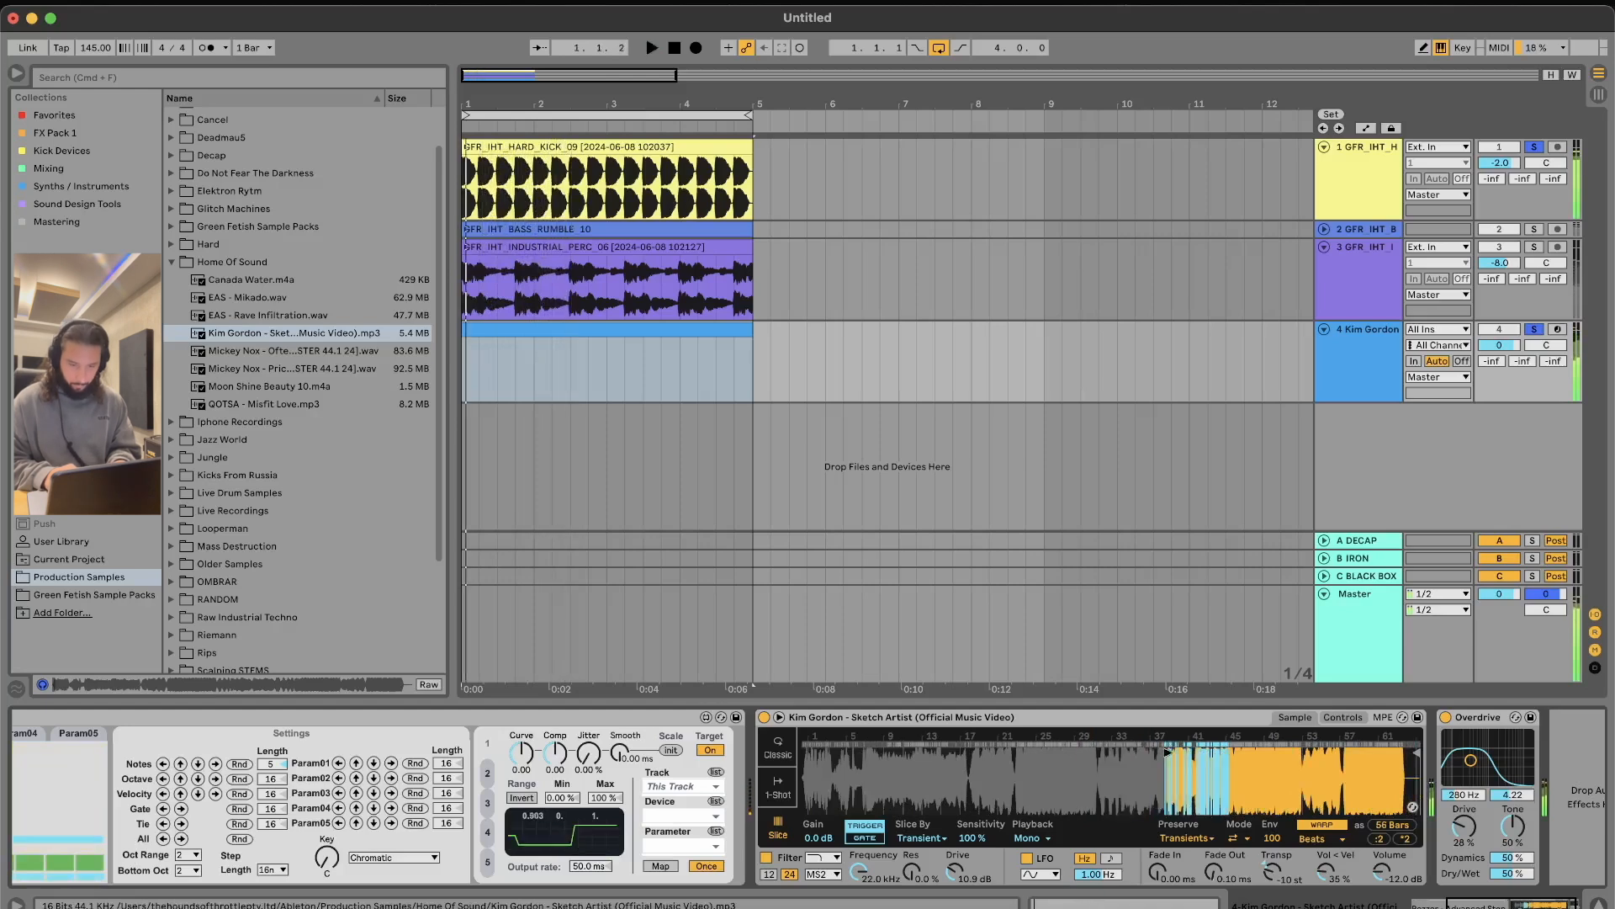
key("space")
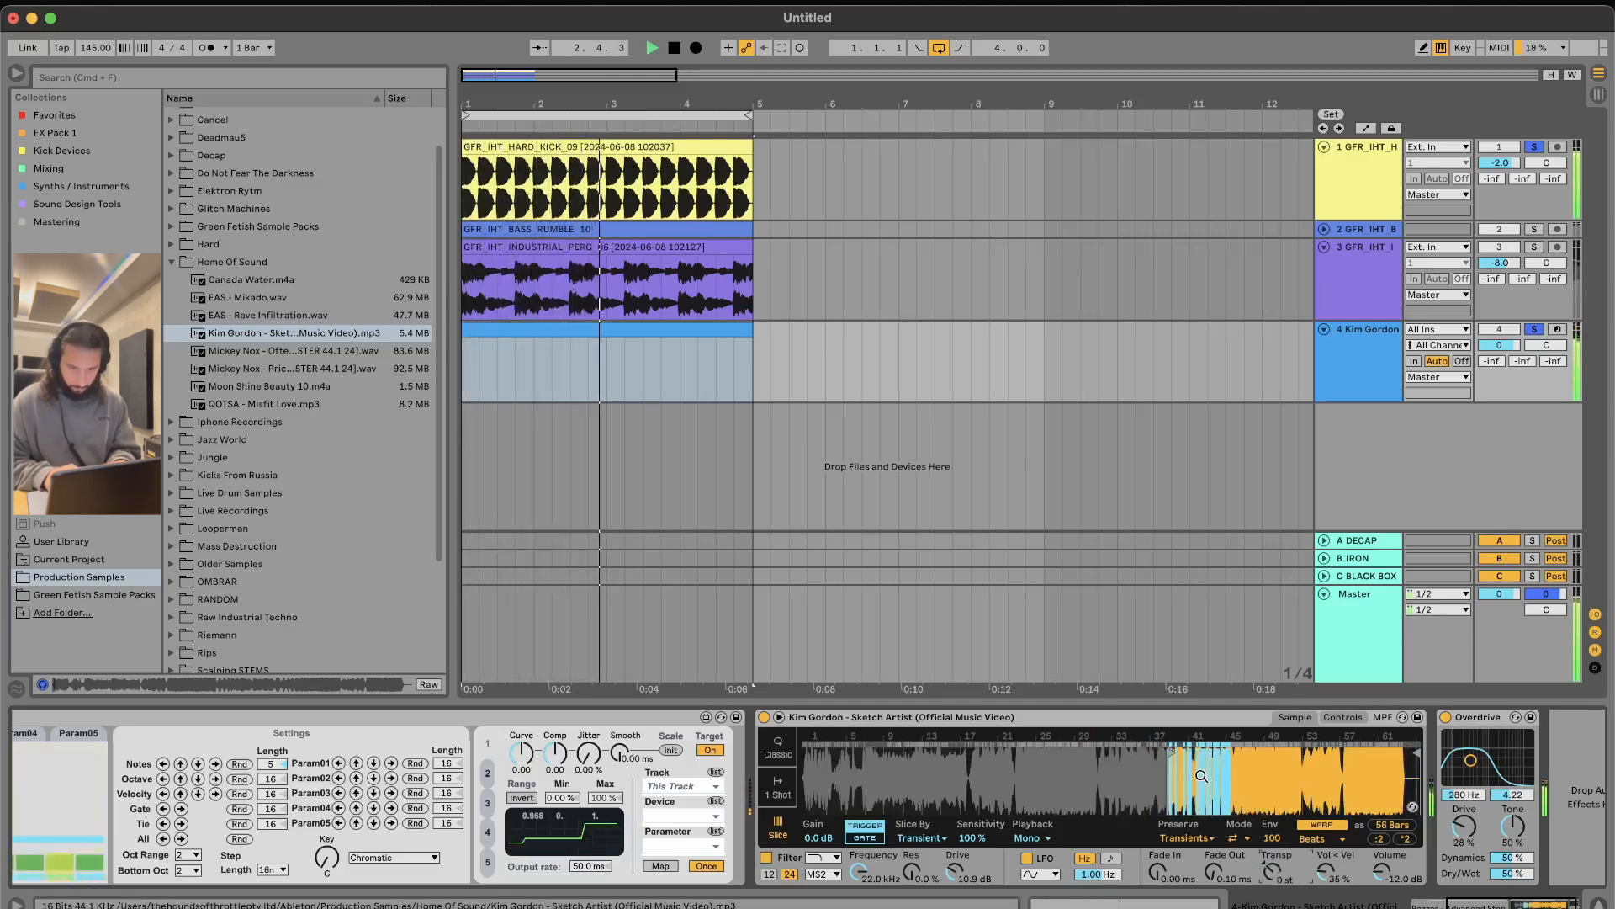
left_click_drag(1172, 754, 1216, 754)
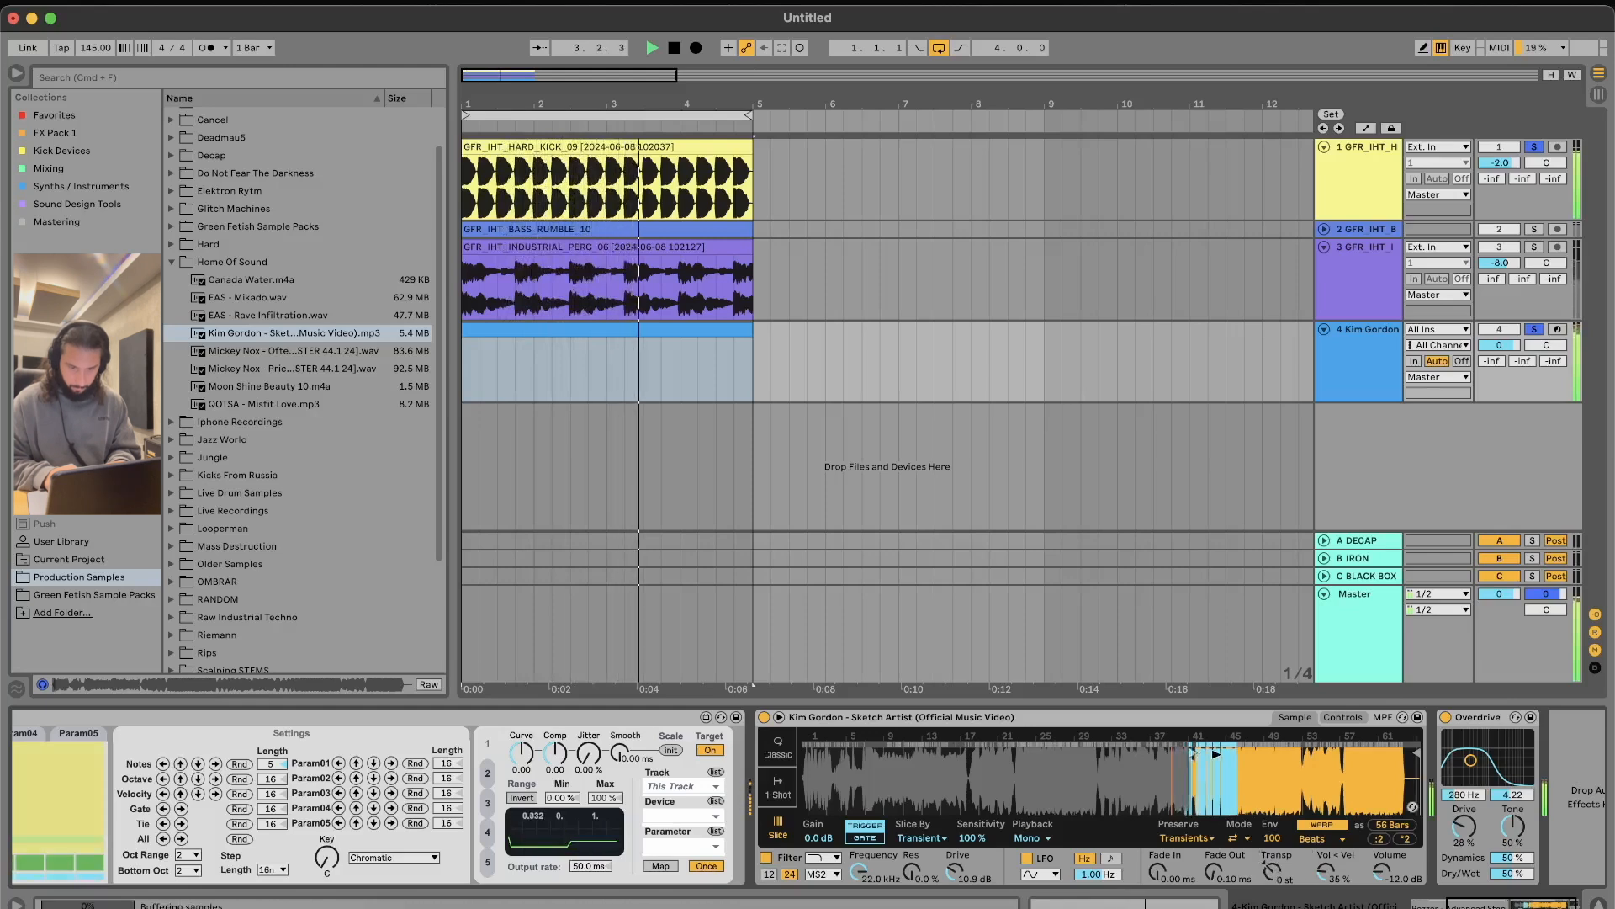
Step: Set Overdrive's filter to 150 Hz with a bandwidth of 0.50 and take tracks 1 and 4 out of solo
key("space")
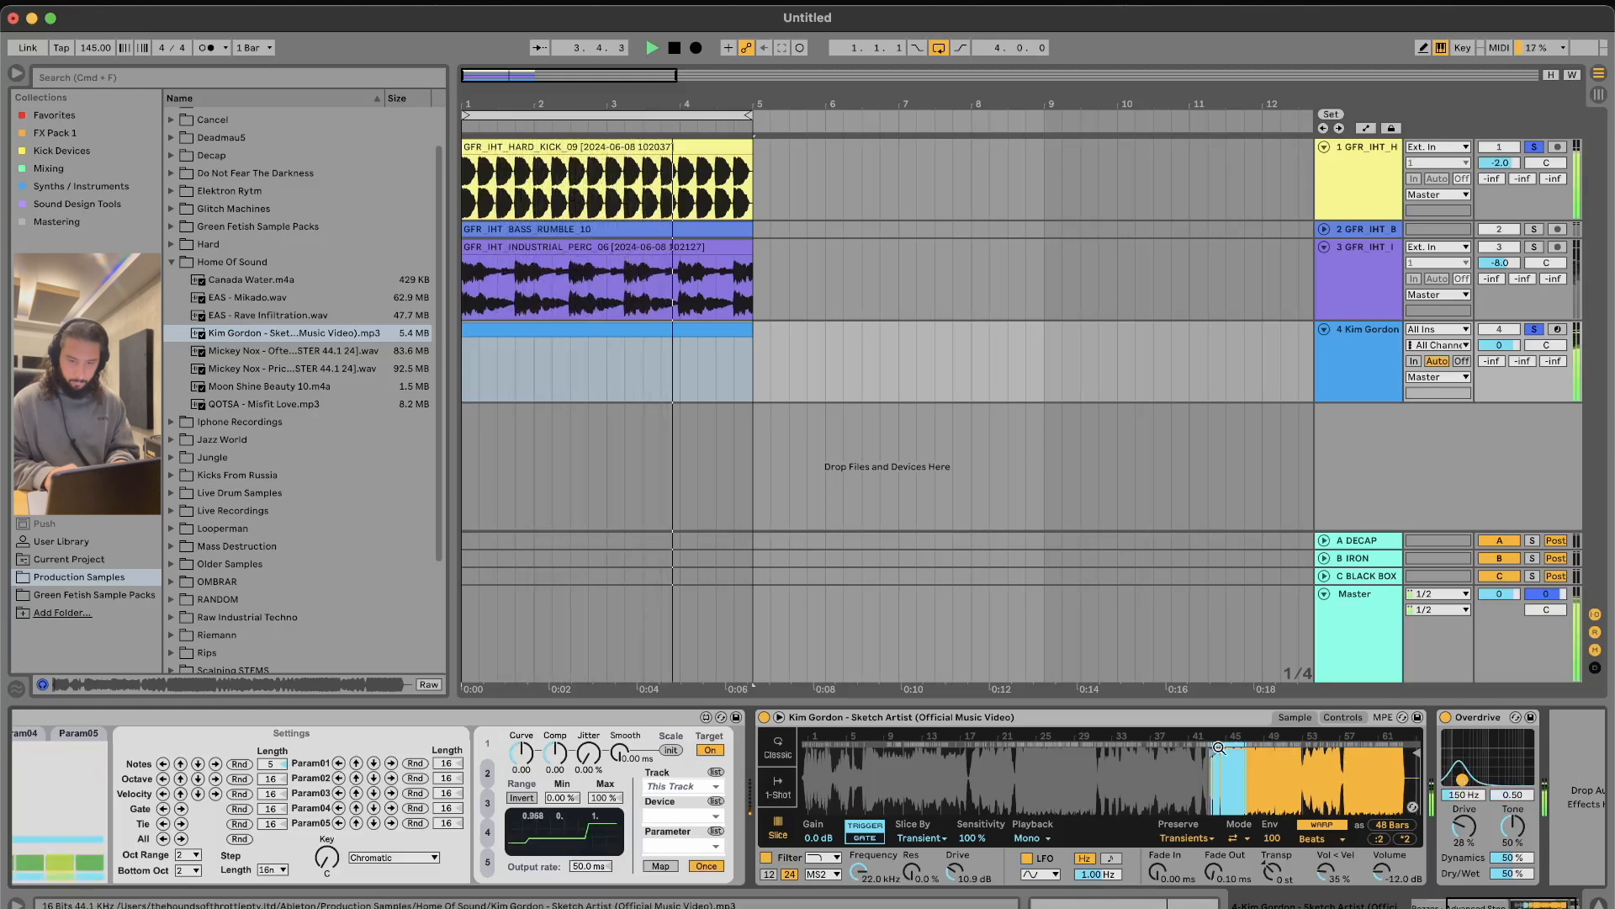
key("space")
left_click(751, 389)
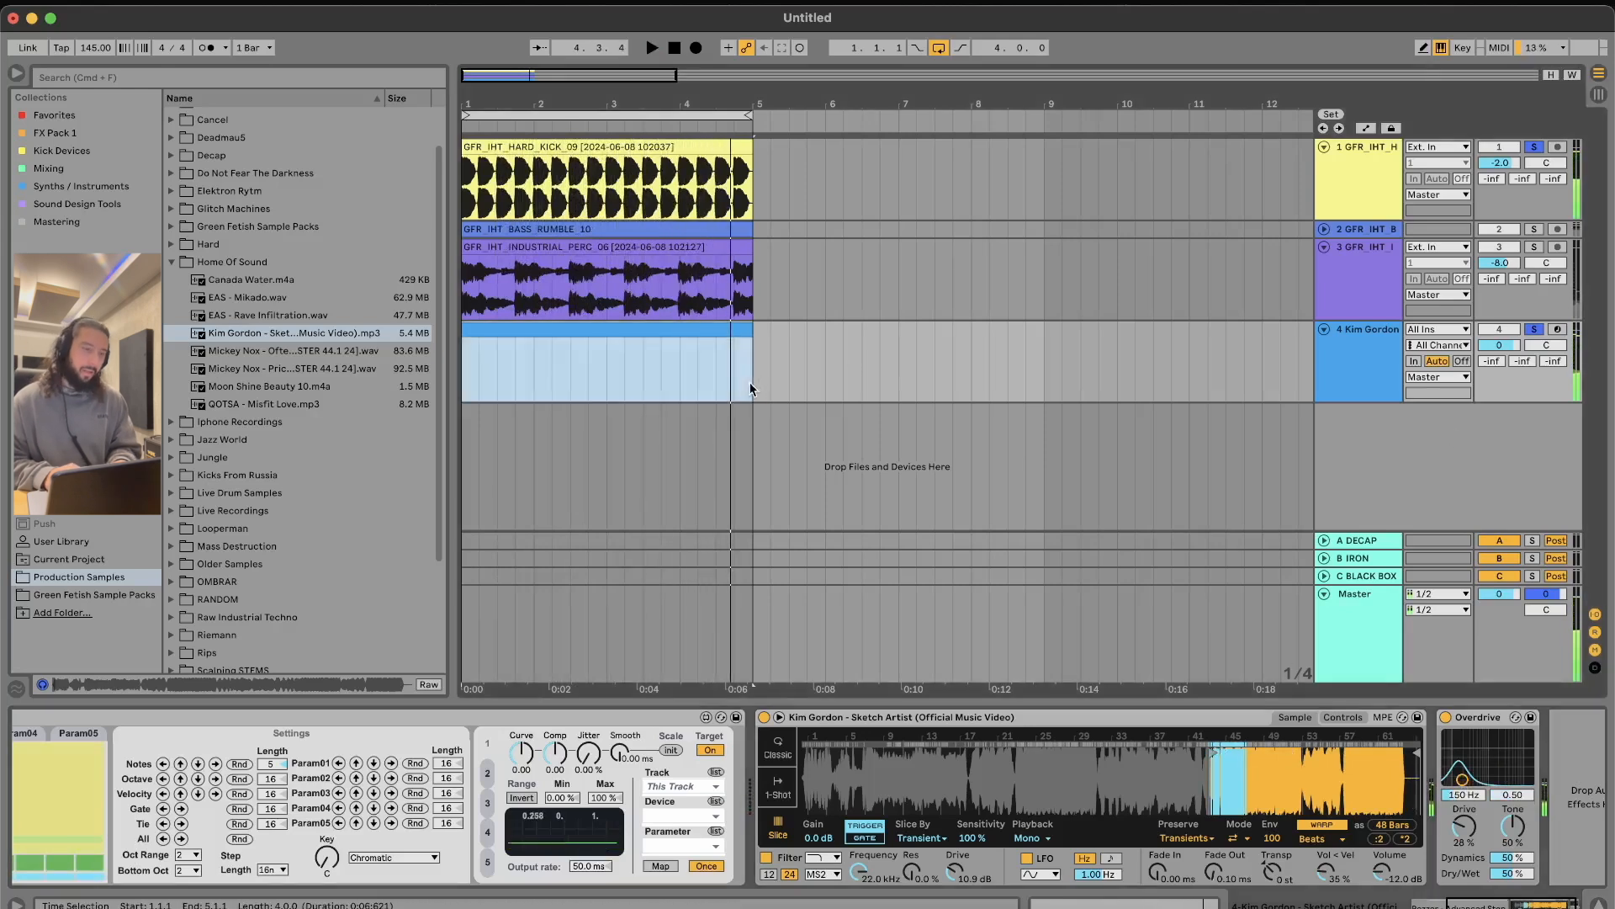
left_click(1536, 330)
Step: Add the Delay audio effect after Overdrive on track 4 and set its Dry/Wet to 17 %
left_click(67, 329)
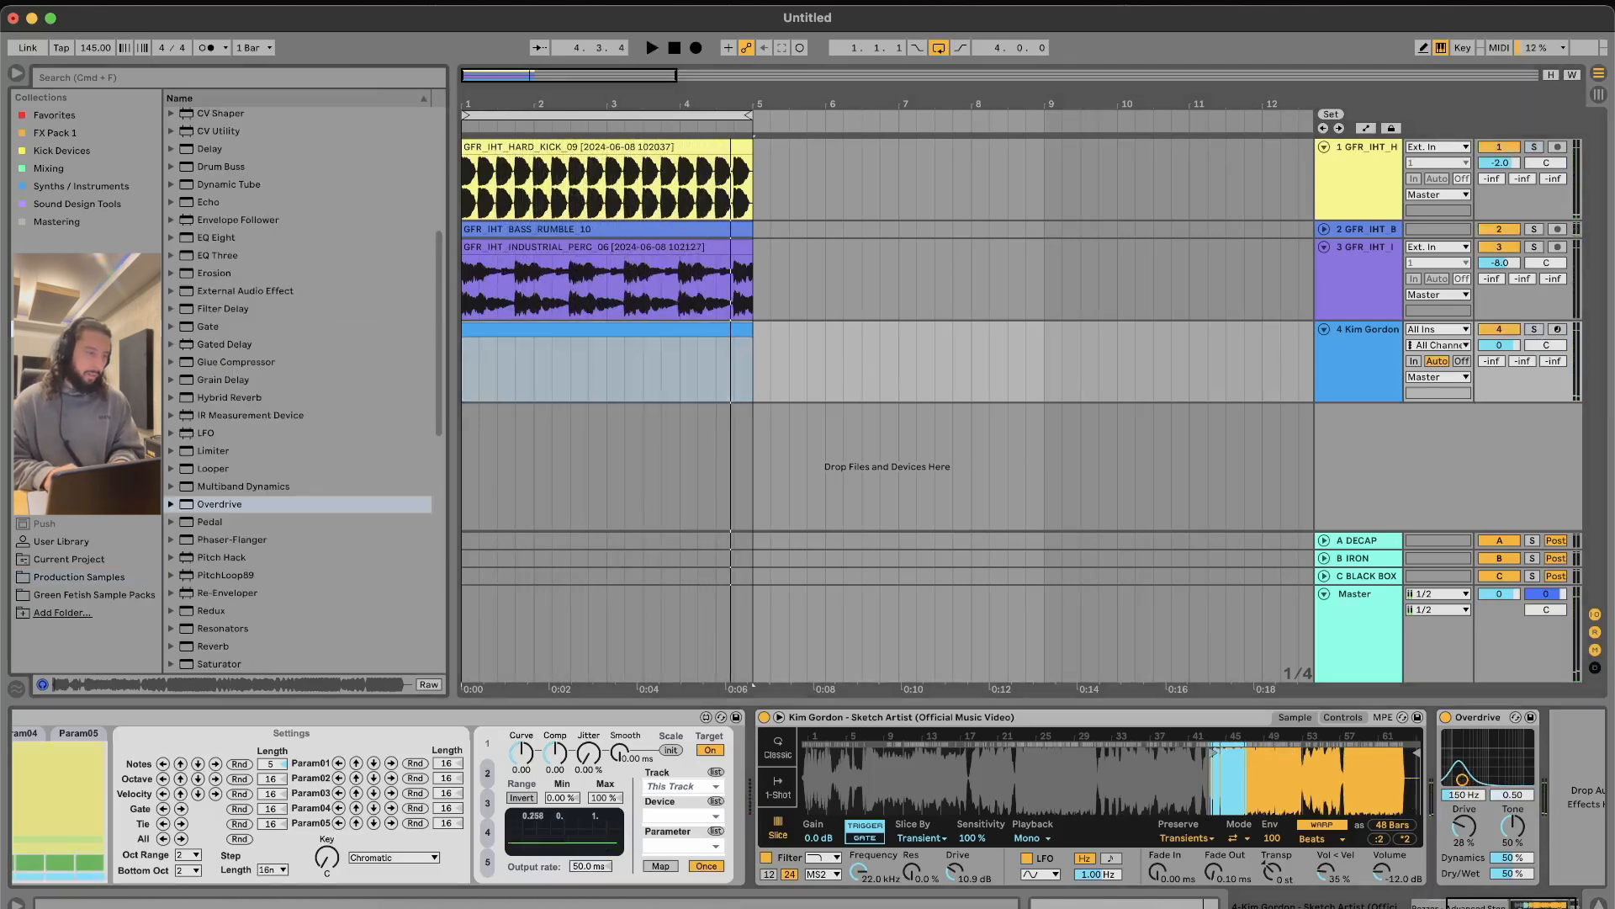
scroll(246, 290, "up", 5)
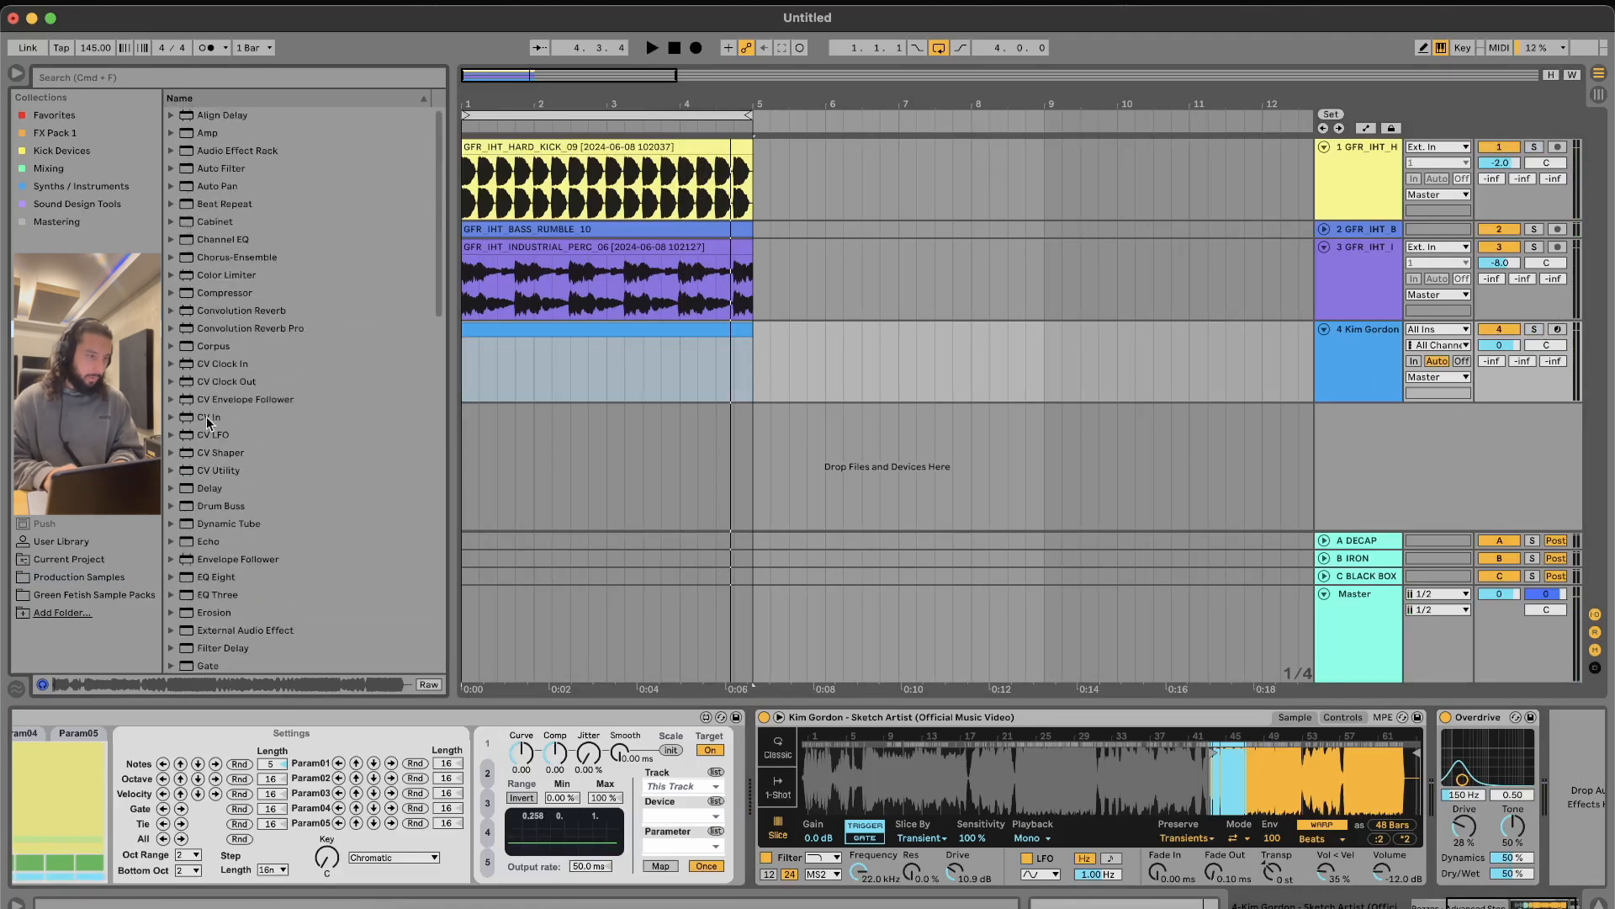
double_click(221, 490)
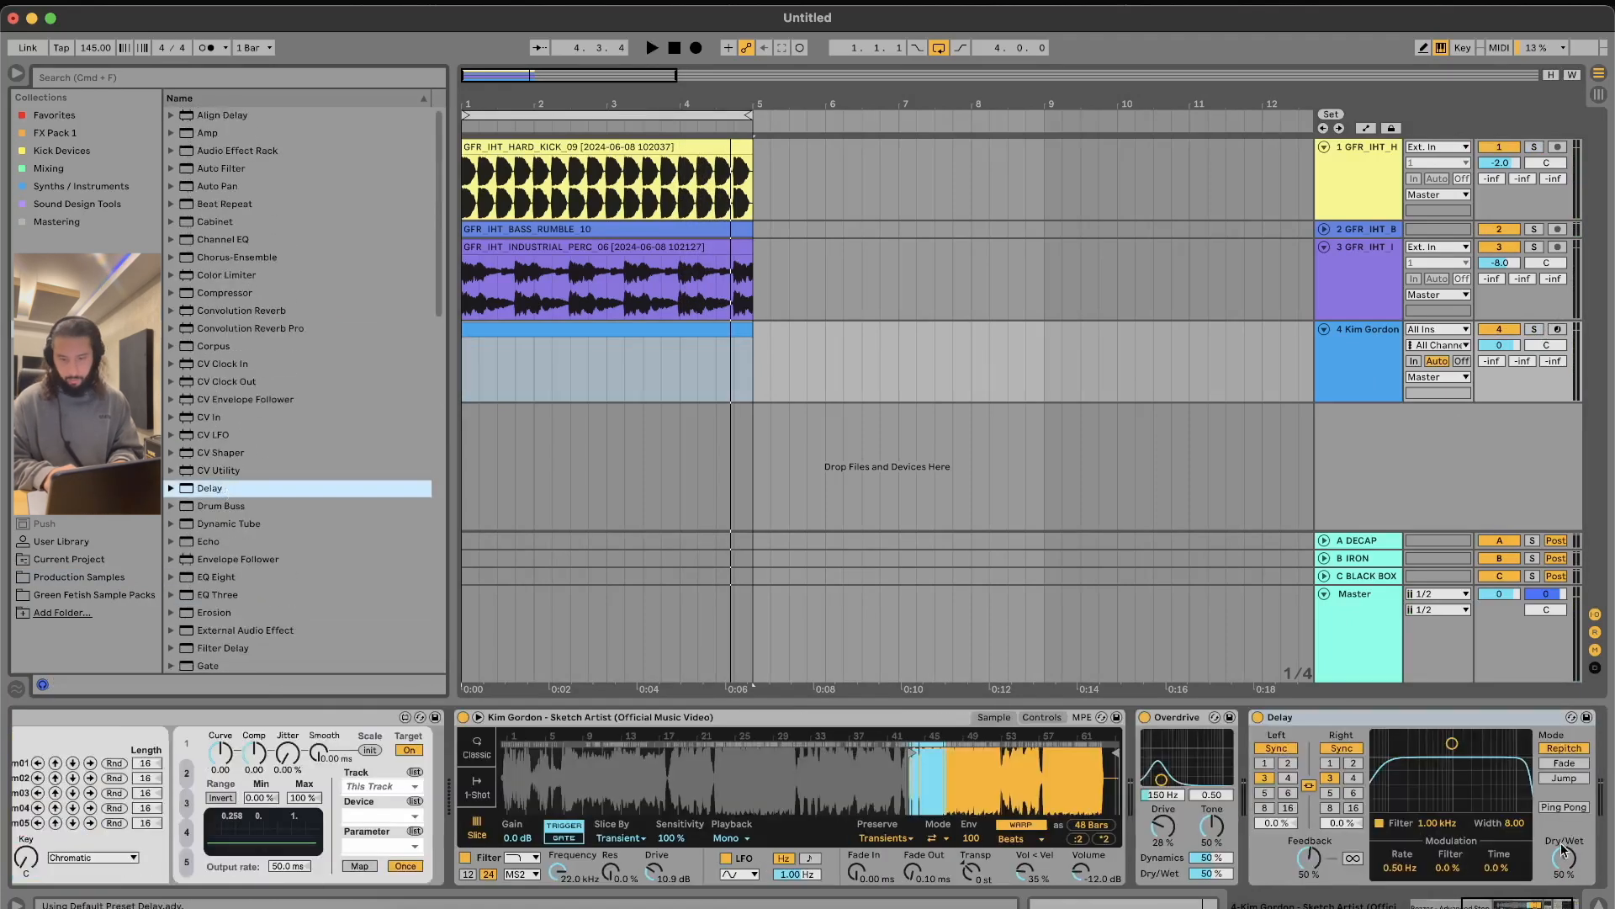
key("space")
left_click_drag(1563, 850, 1567, 868)
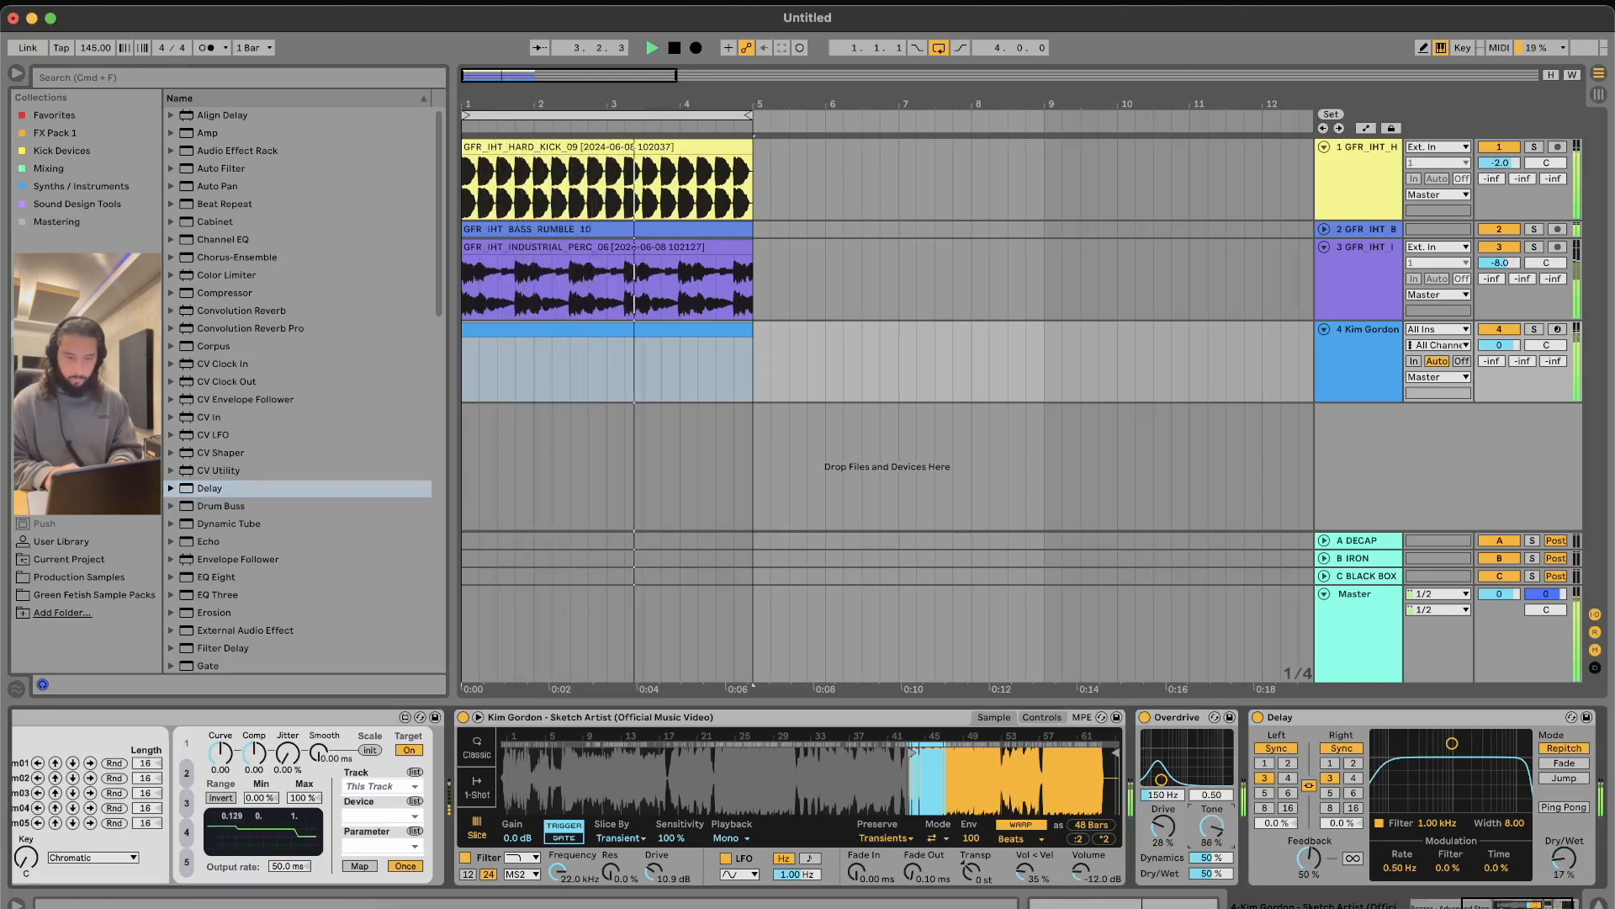
Step: Set Overdrive's filter to 685 Hz, bandwidth 2.45 and tone 98 %, and lower track 4's volume to -1.1 dB
left_click_drag(1161, 779, 1182, 769)
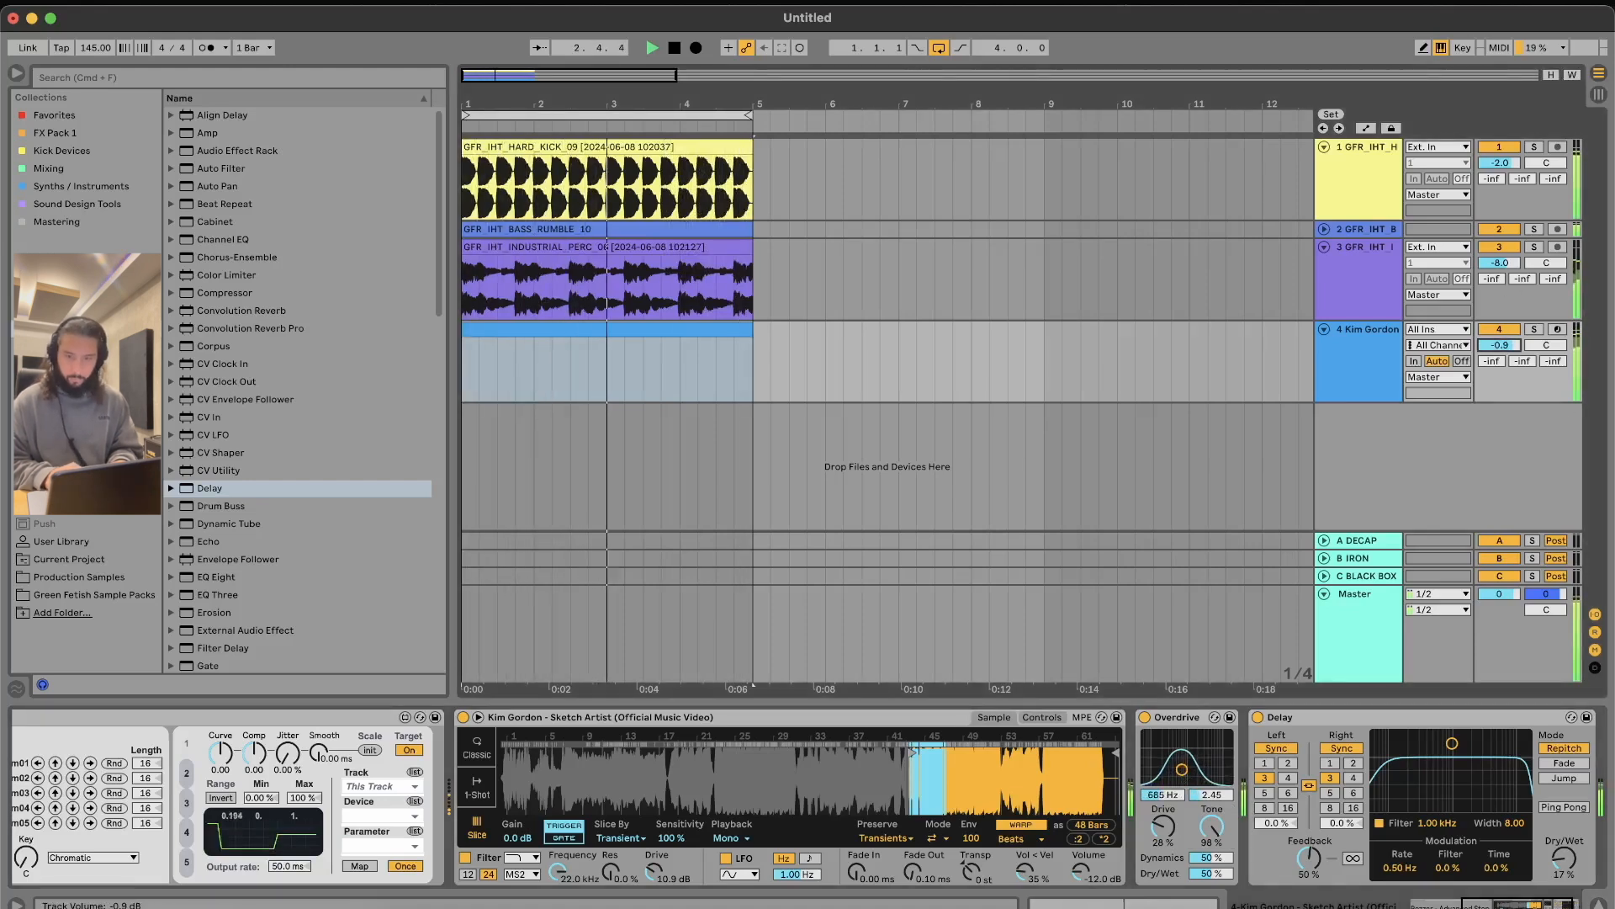
key("space")
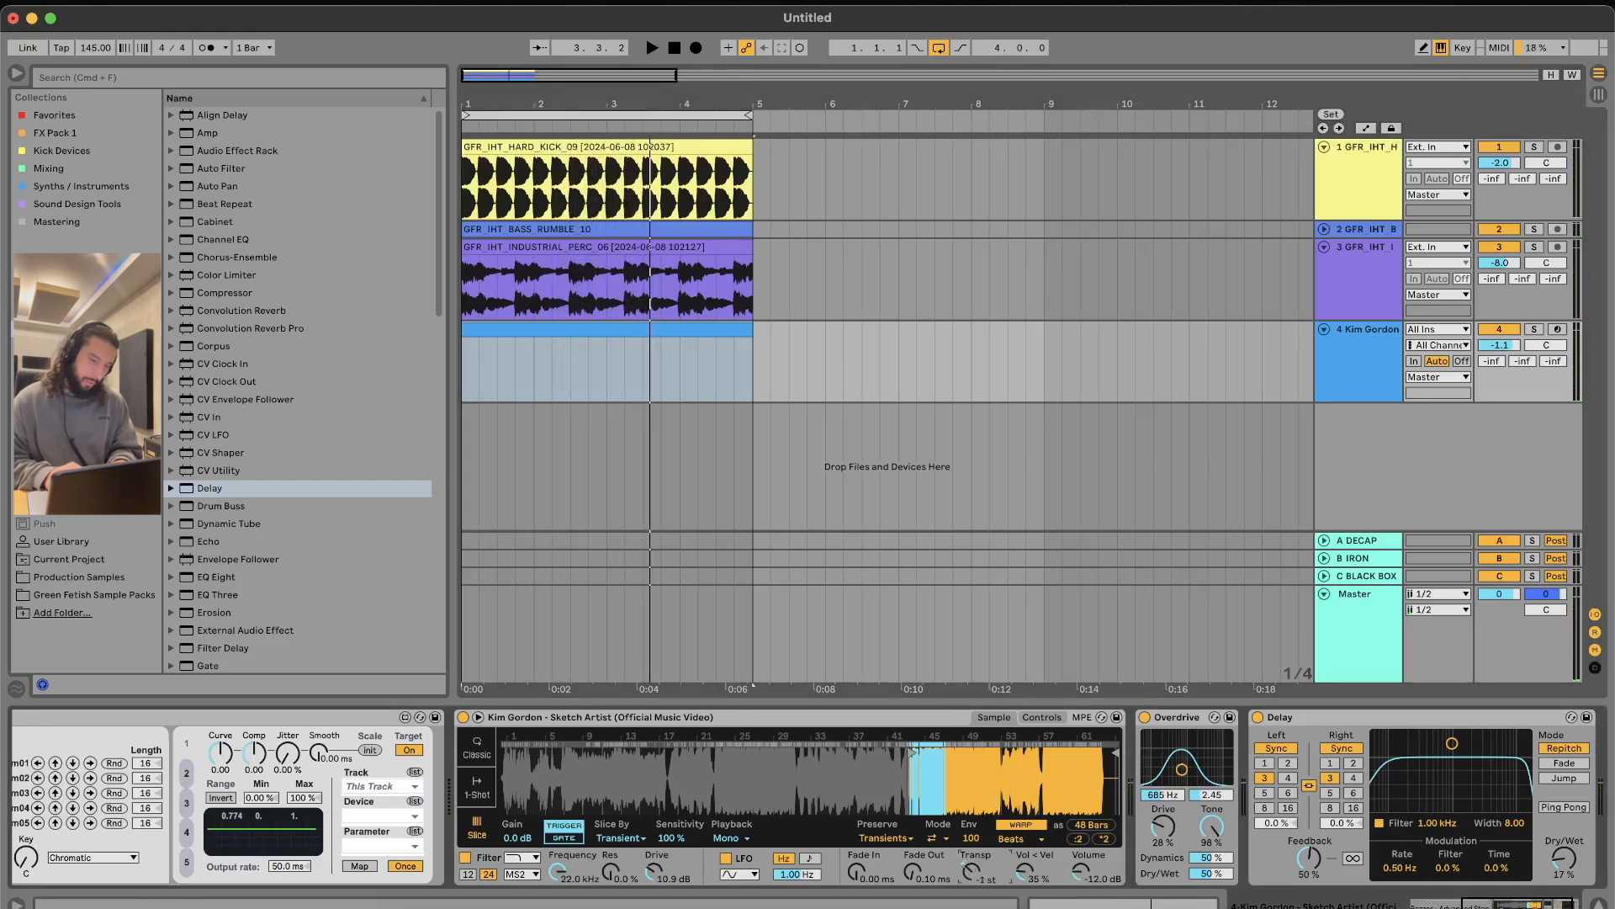
Step: Transpose Simpler's sample to -1 st and move its start point to about bar 57 during playback
left_click_drag(968, 869, 969, 873)
key("space")
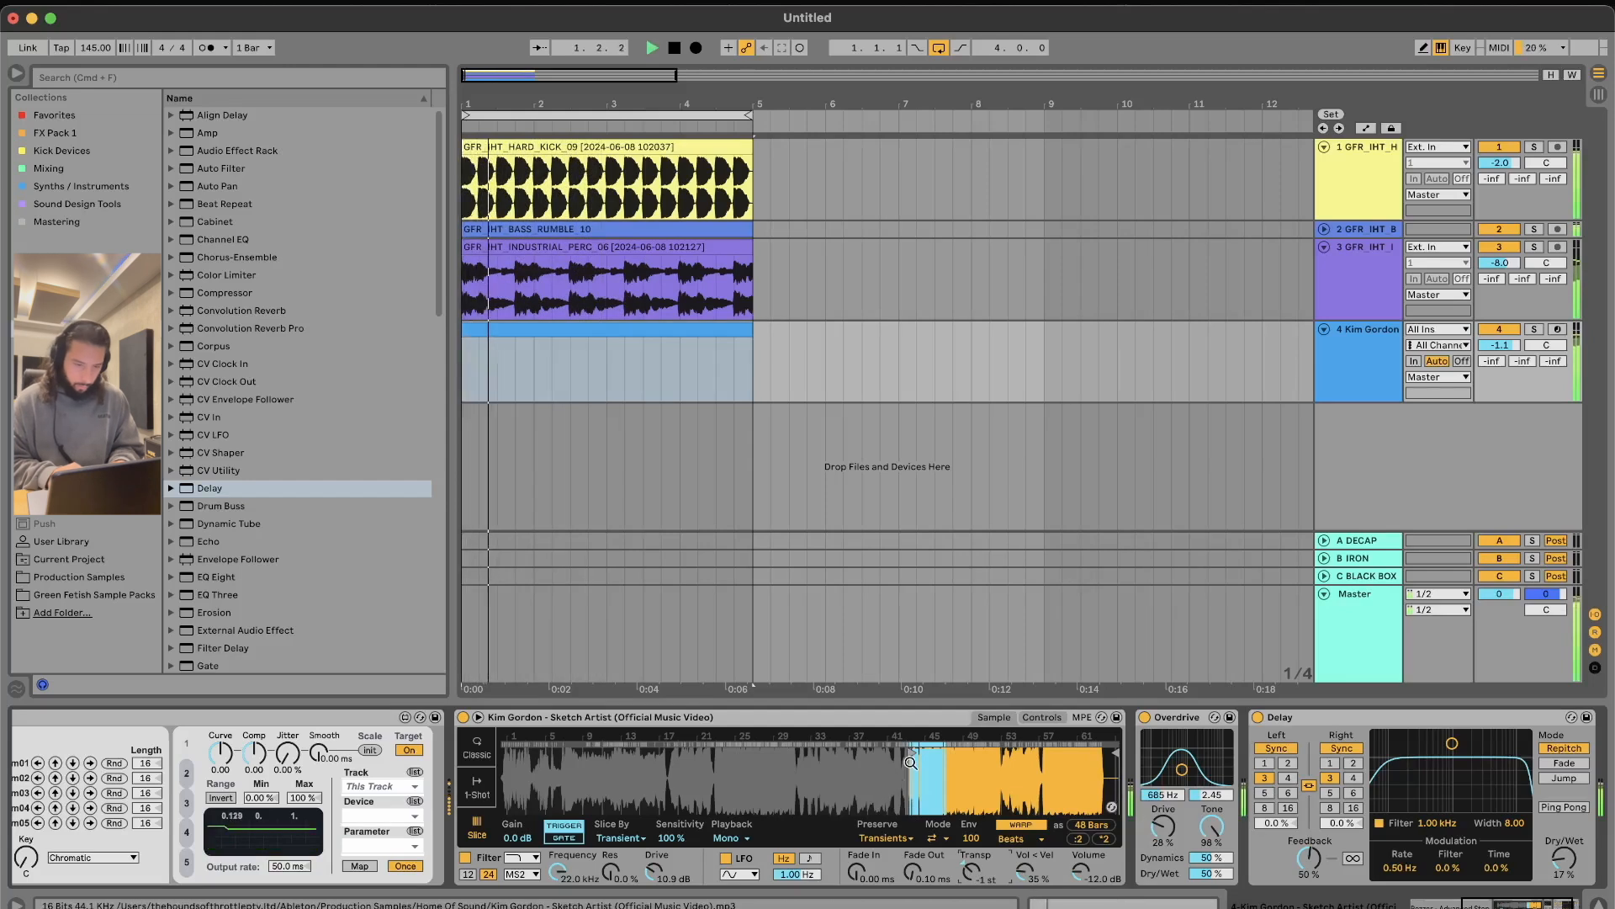
left_click_drag(915, 754, 957, 754)
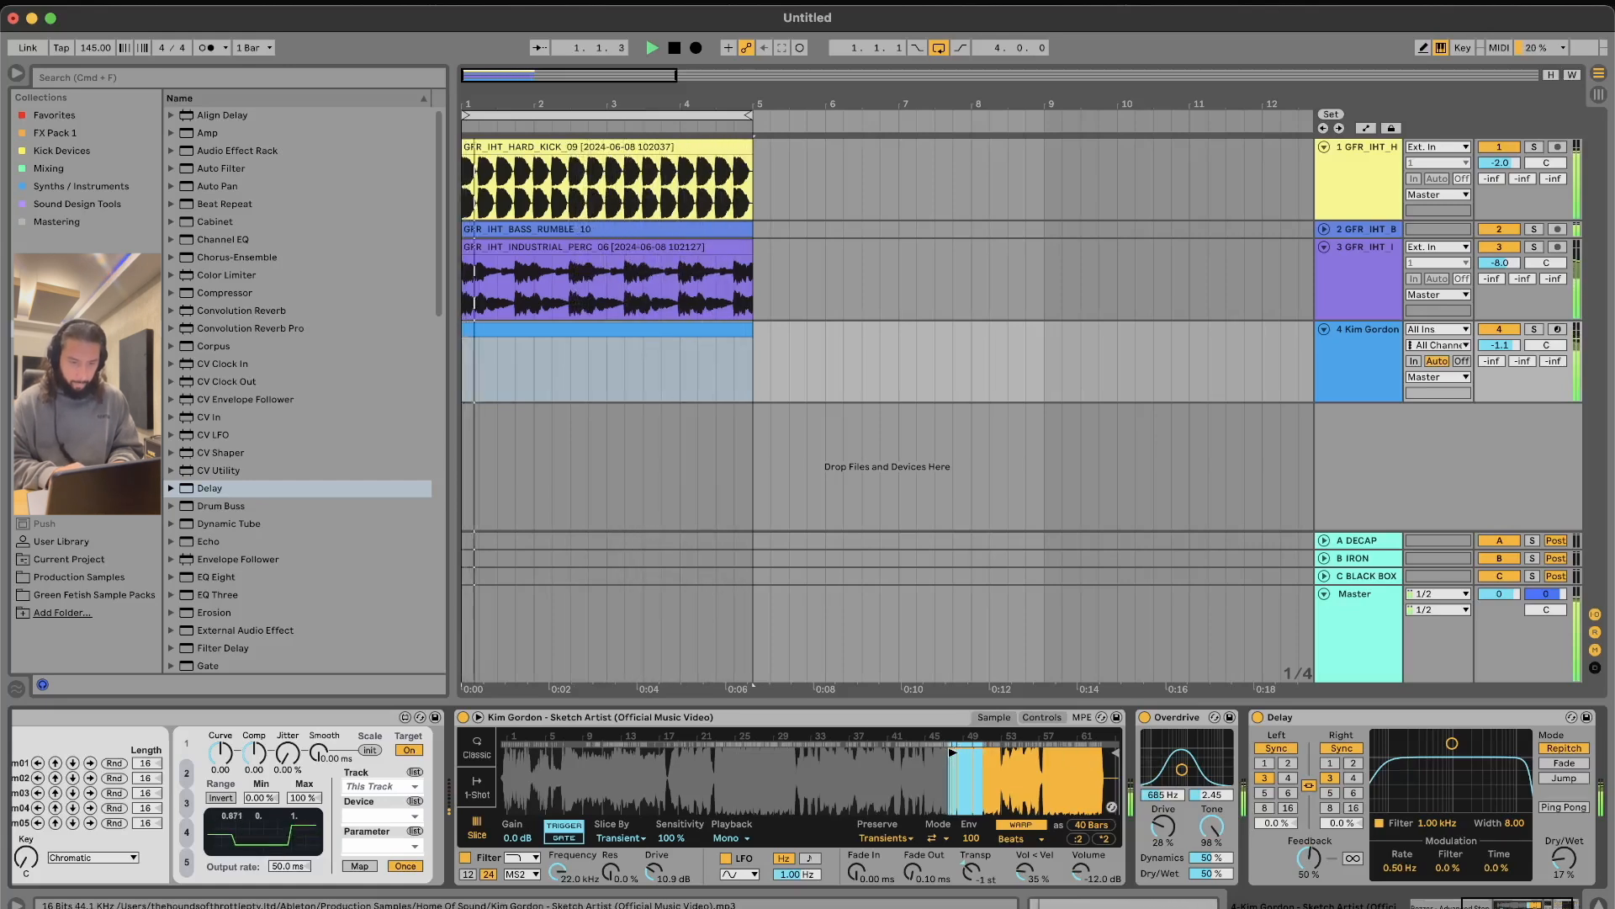
left_click_drag(954, 752, 1052, 753)
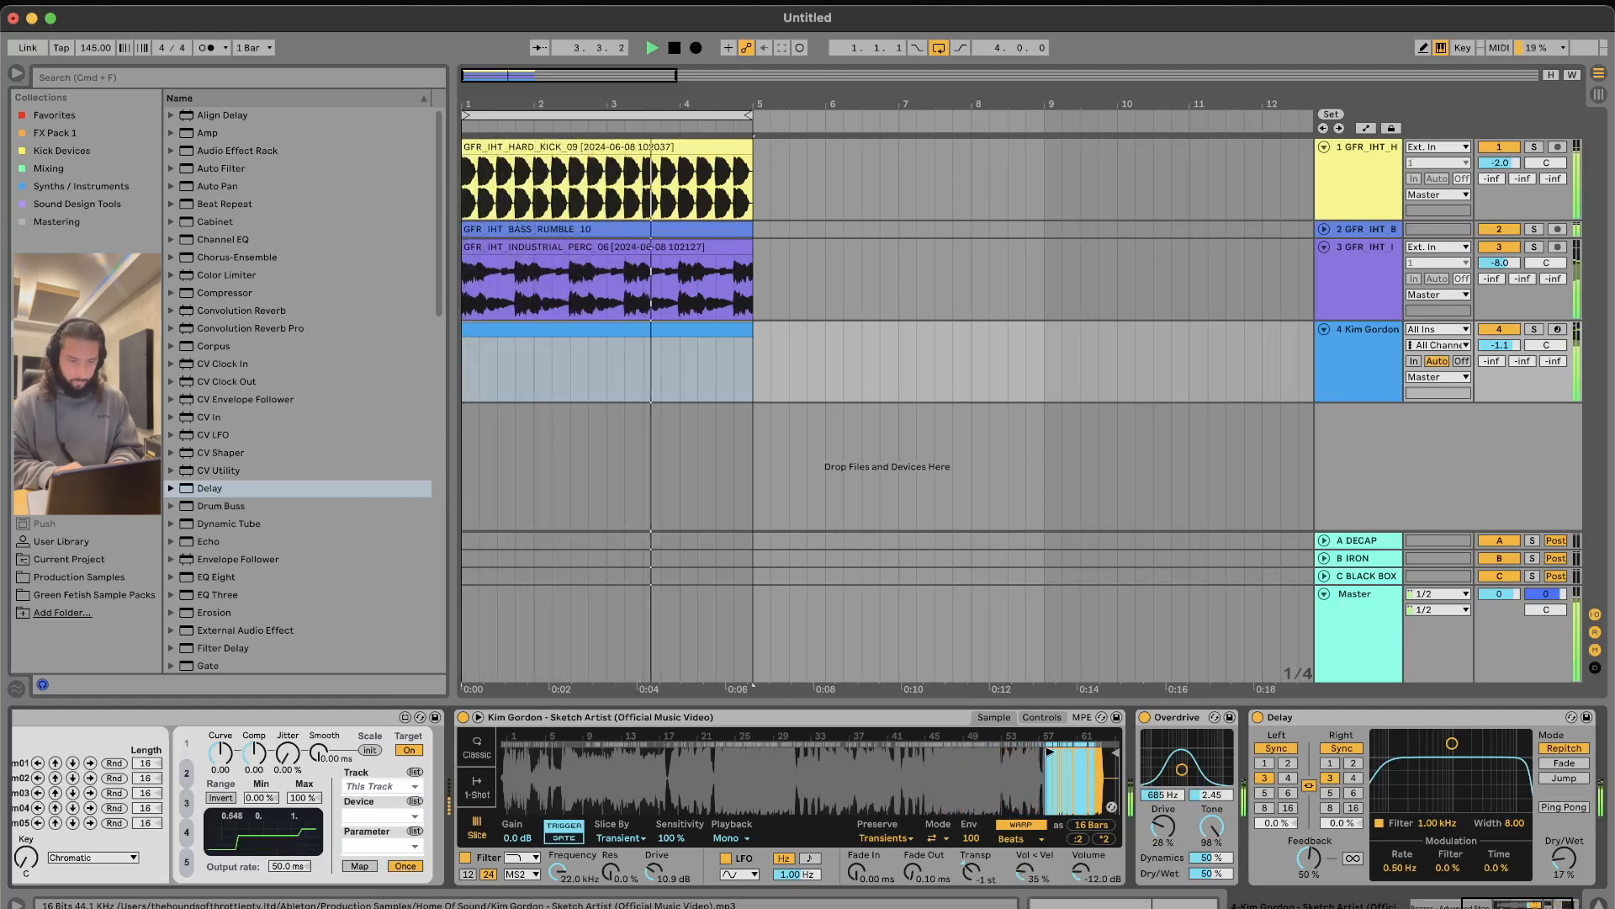
Step: Set Overdrive's filter to 2.21 kHz with a bandwidth of 4.22 and lower track 4's volume to -3.0 dB
left_click_drag(1182, 768, 1200, 766)
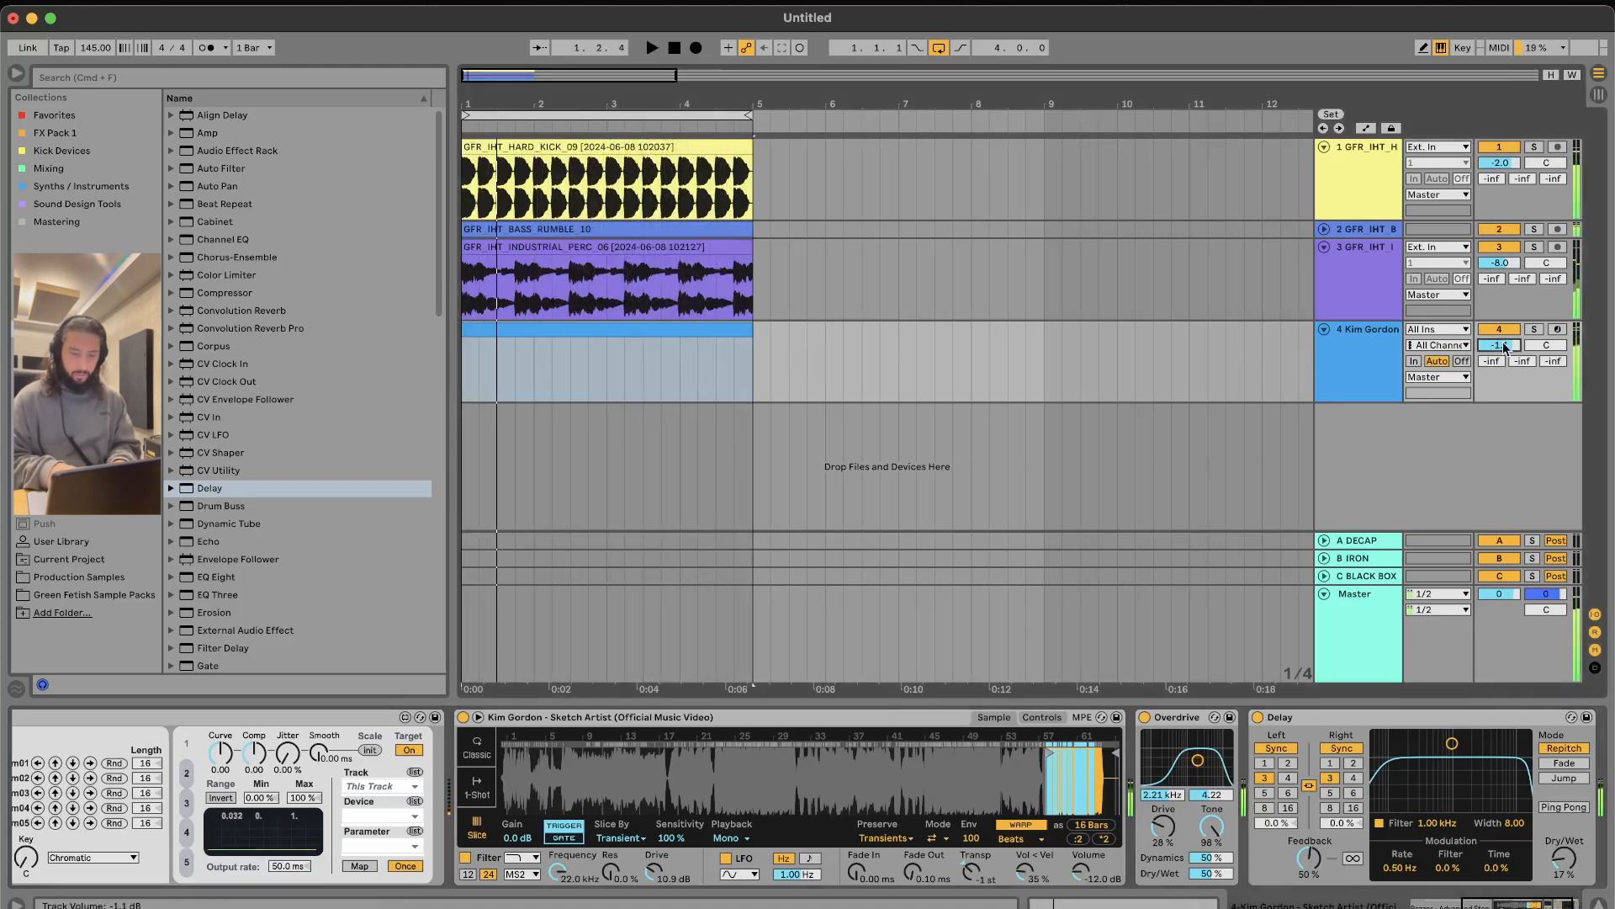
left_click(825, 326)
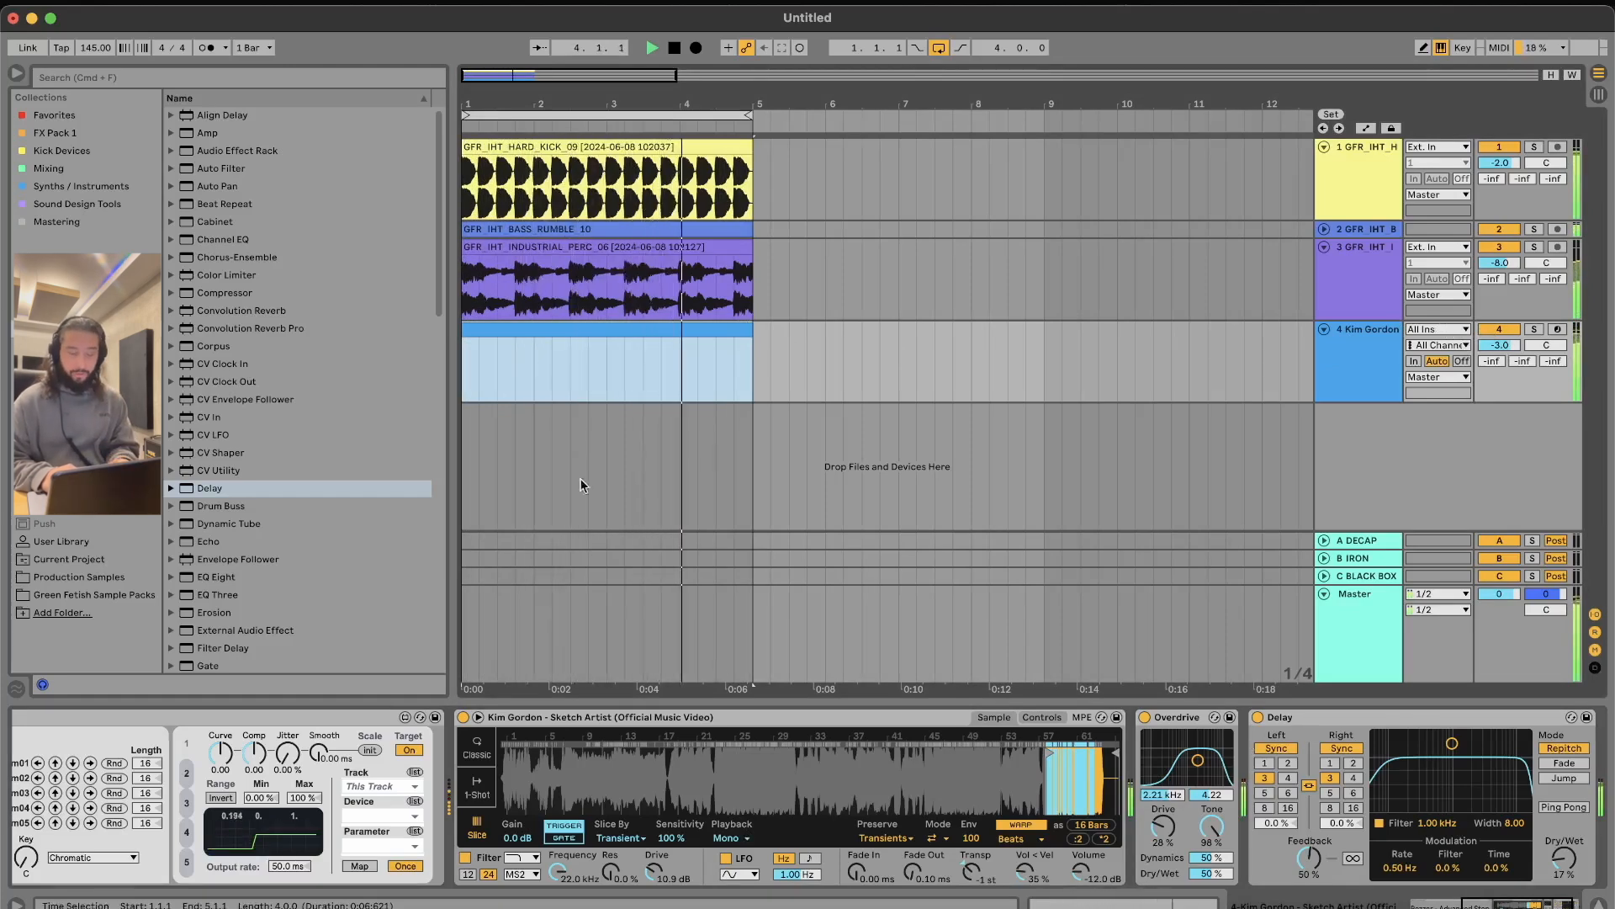
key("space")
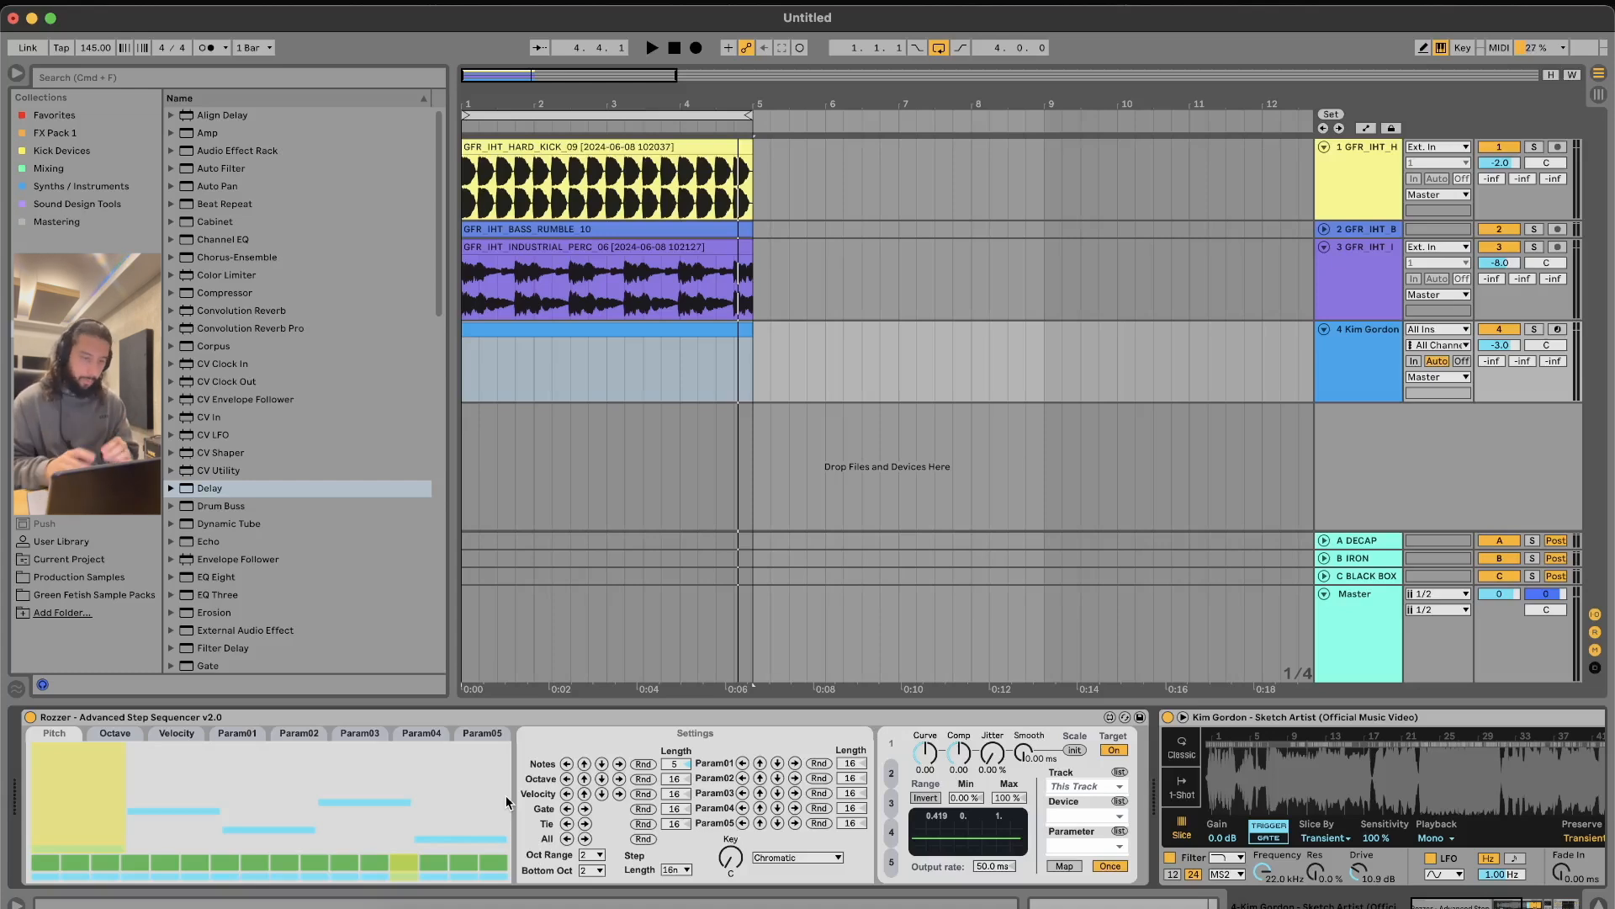
Step: Play the loop with track 4 soloed, and then with all tracks together, to compare the sliced part
scroll(735, 799, "right", 10)
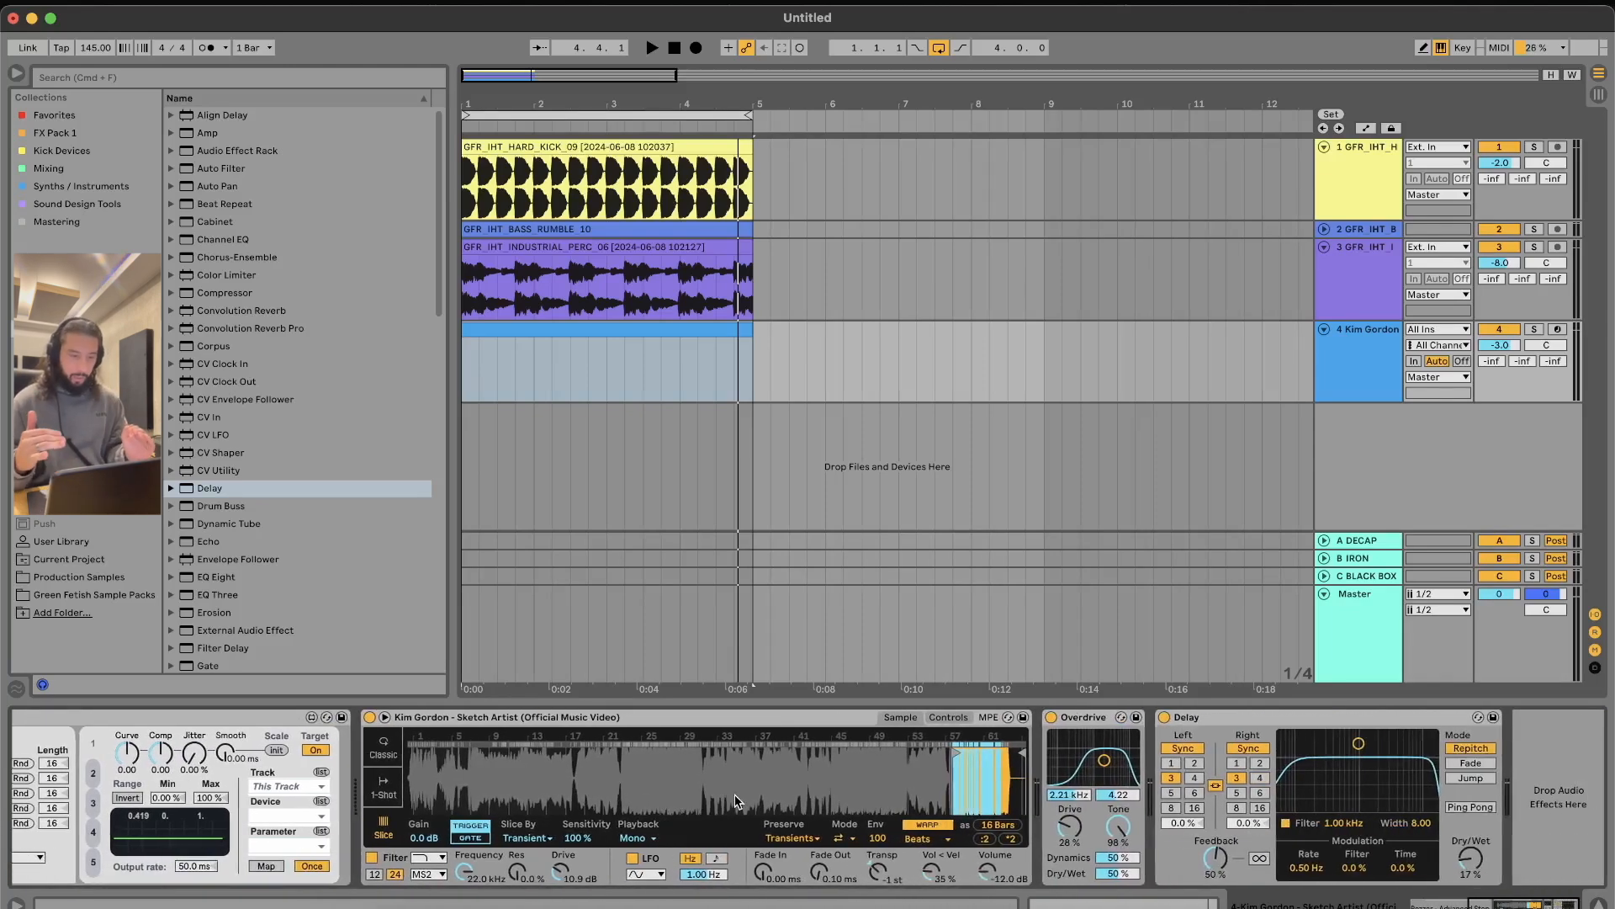
left_click(921, 839)
left_click(789, 796)
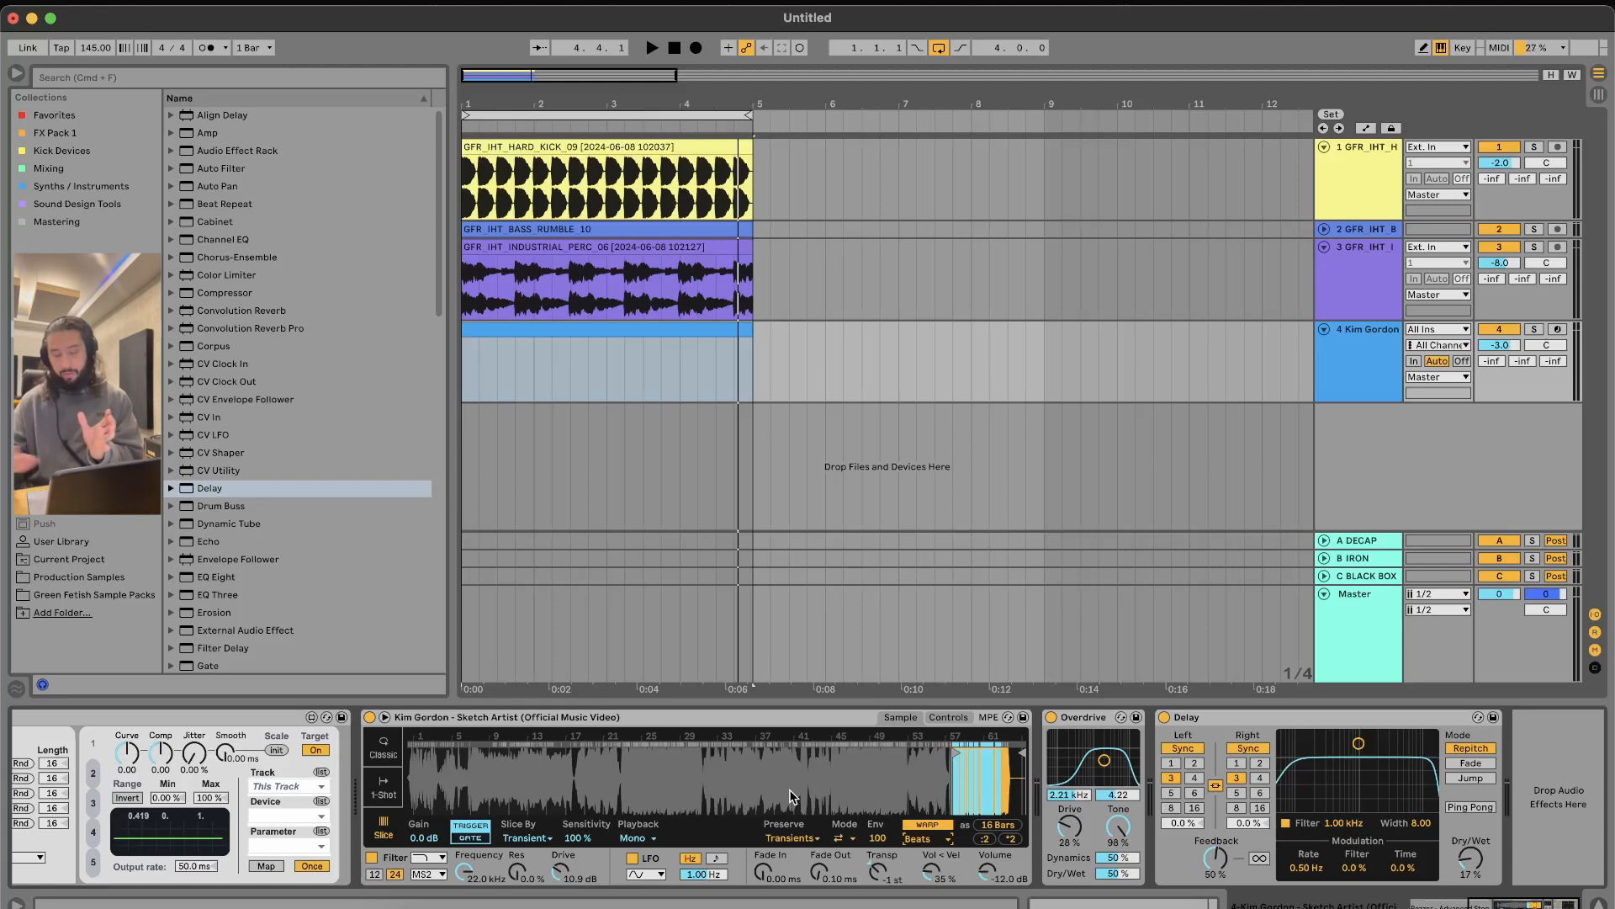
key("space")
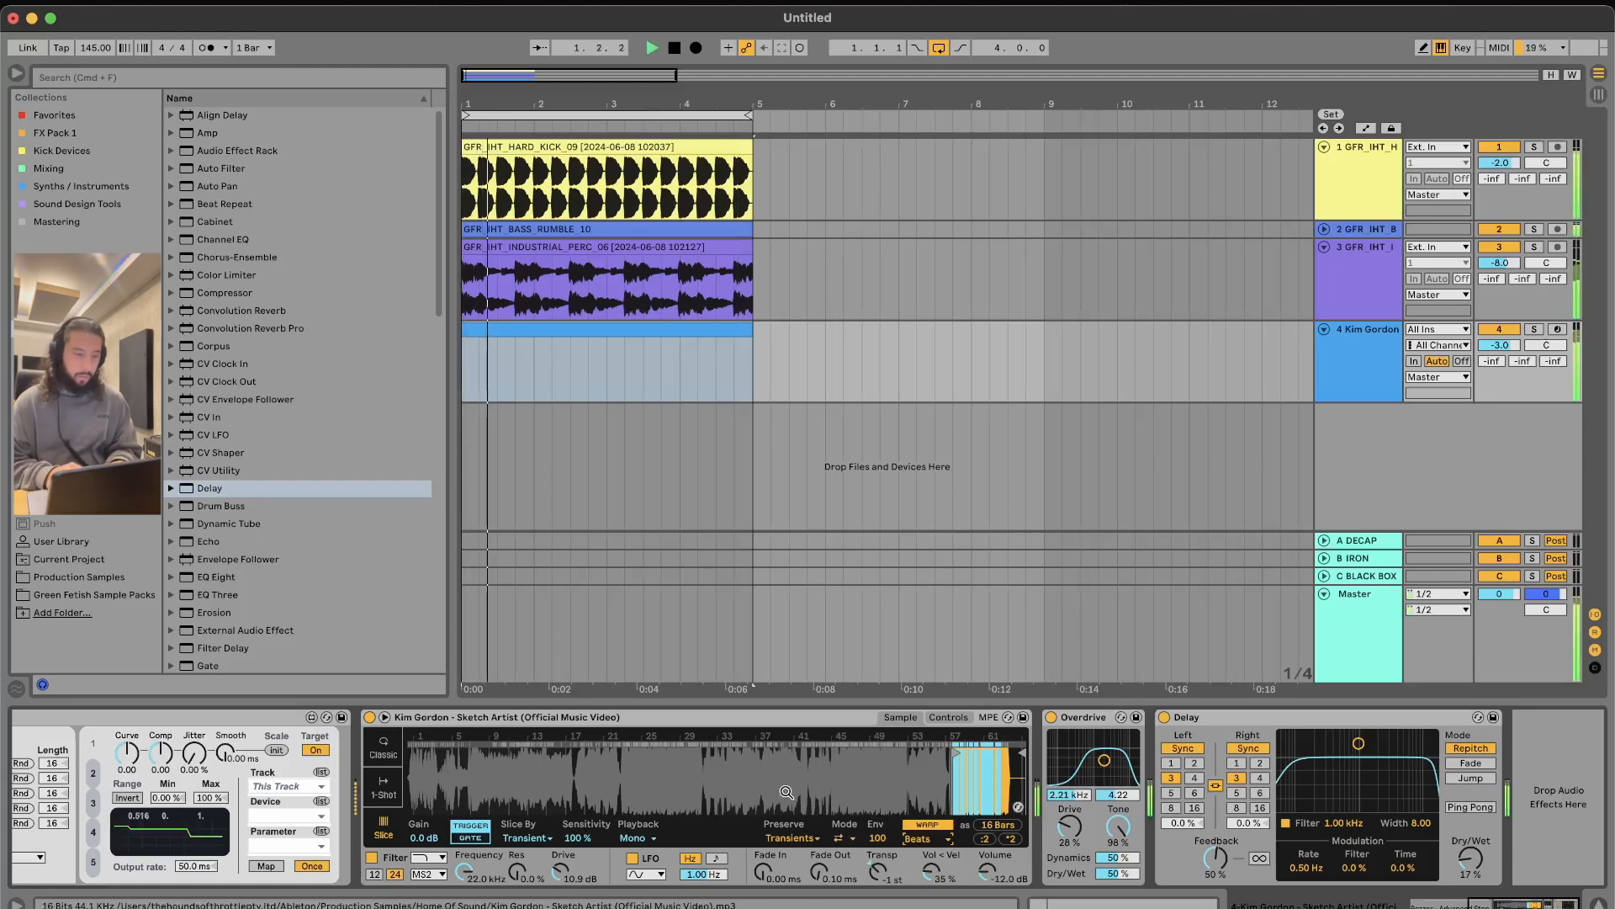
key("space")
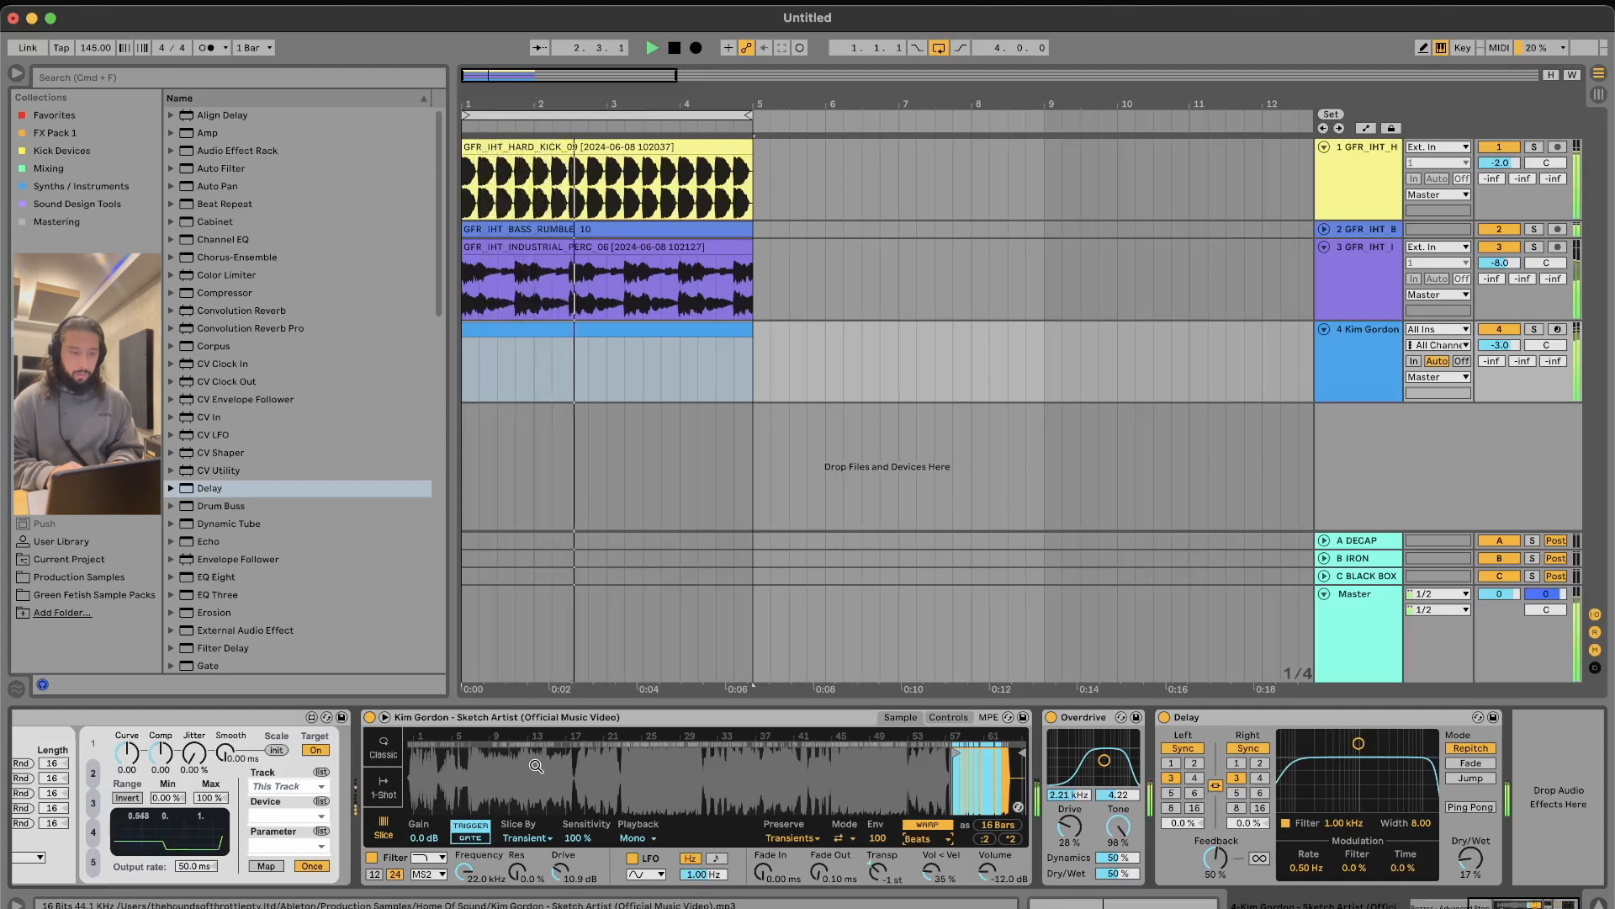
left_click(1535, 329)
key("space")
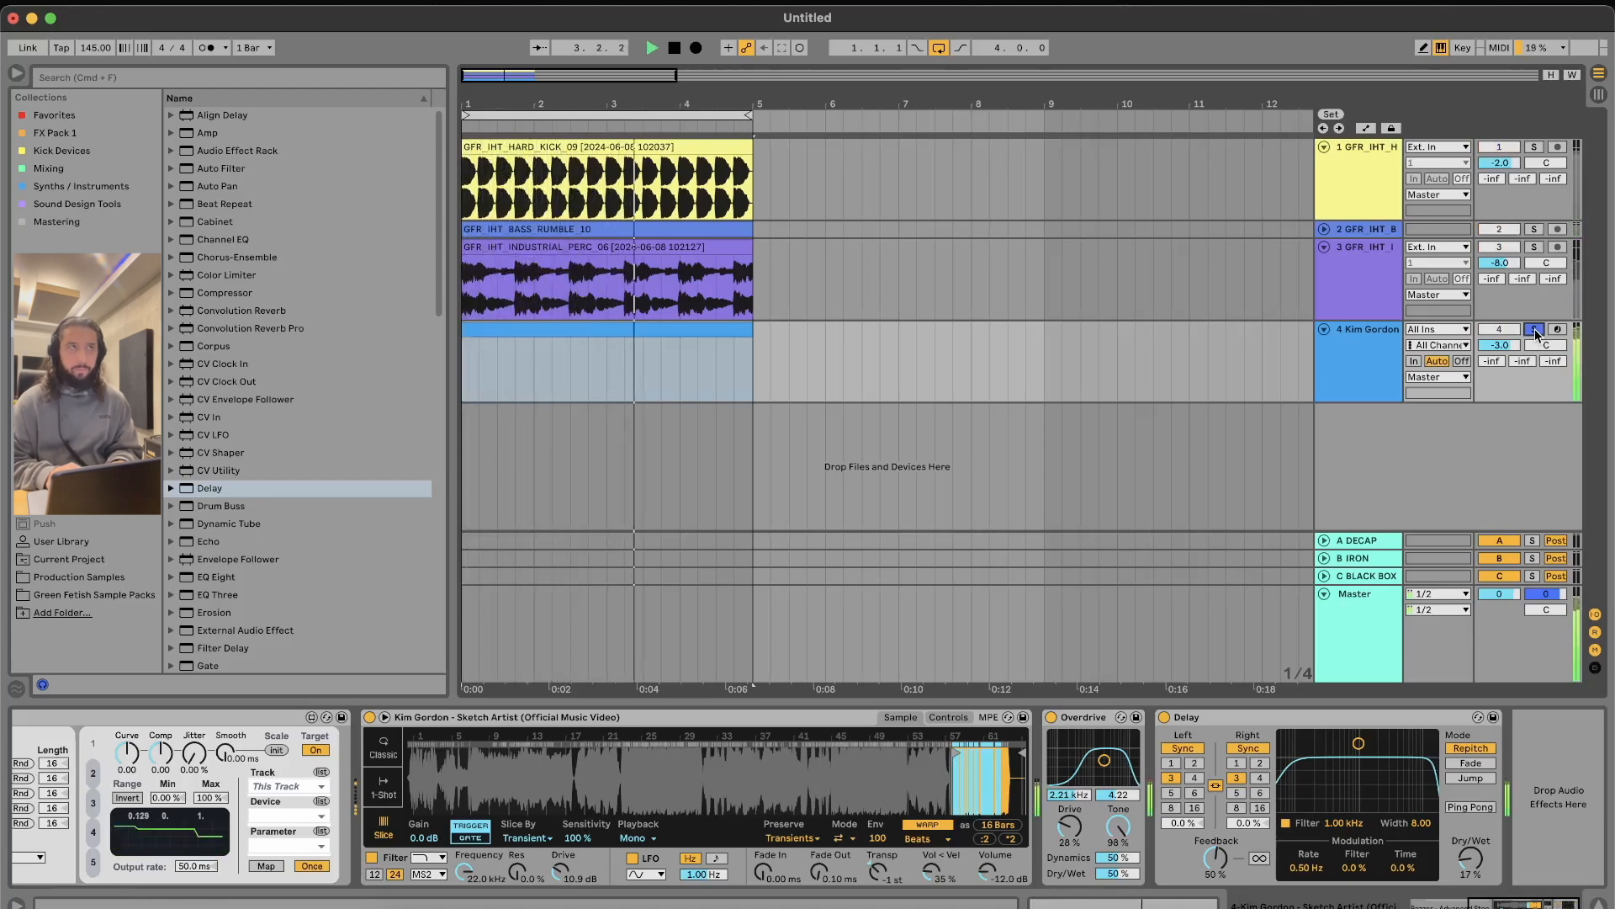
left_click(1535, 328)
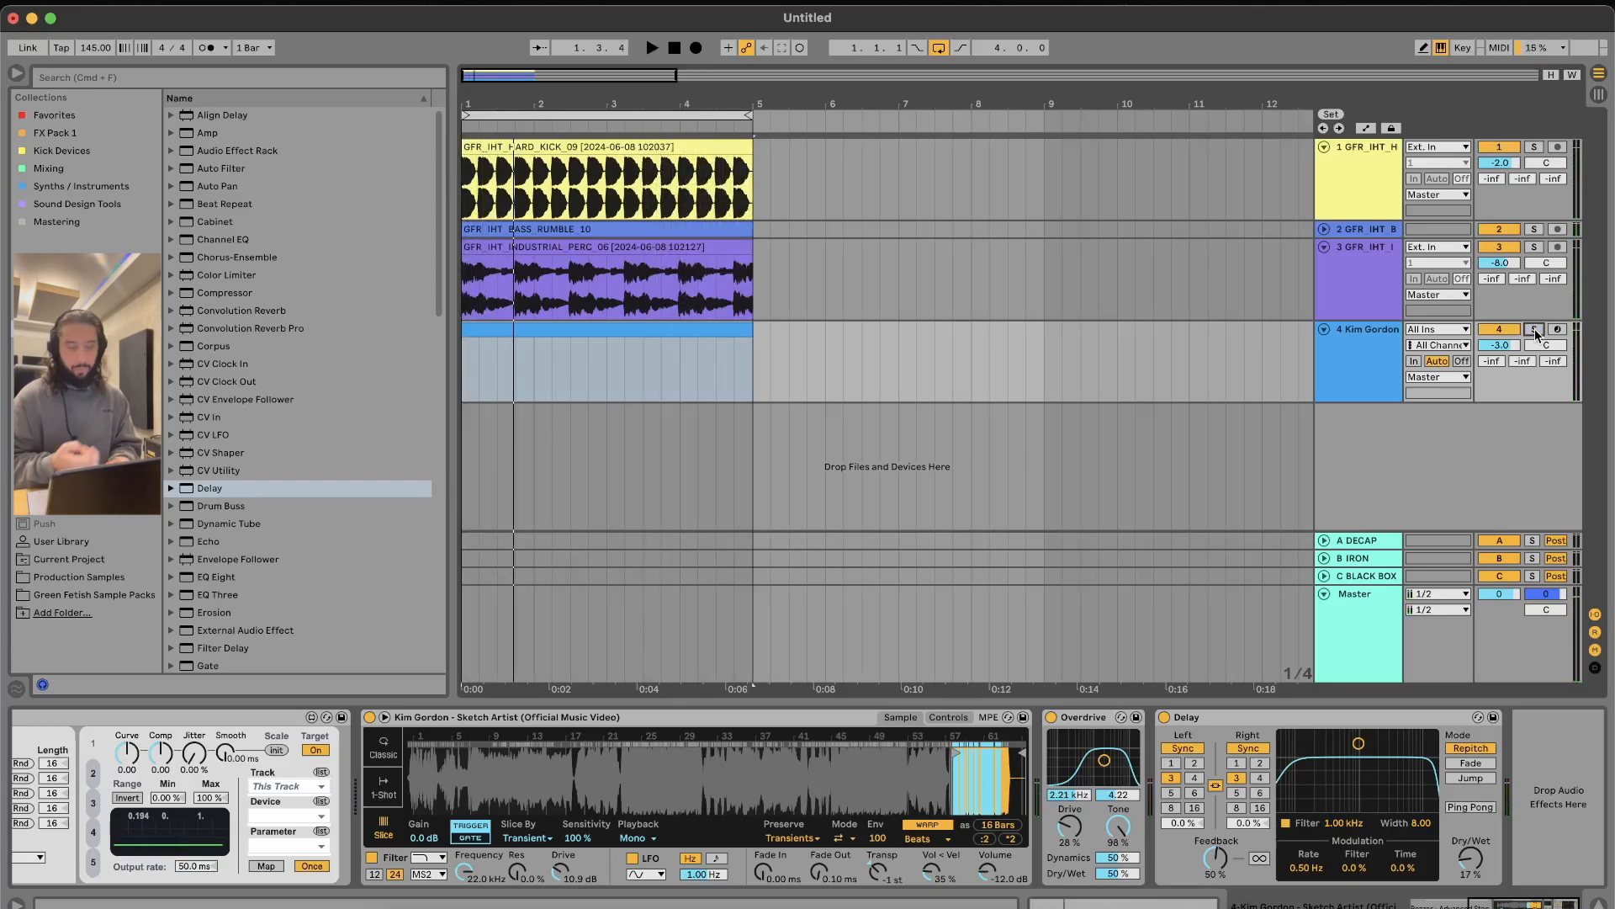
Step: Move Simpler's start point to about bar 61 and play the loop to hear that region
key("space")
key("space")
left_click_drag(958, 756, 995, 758)
key("space")
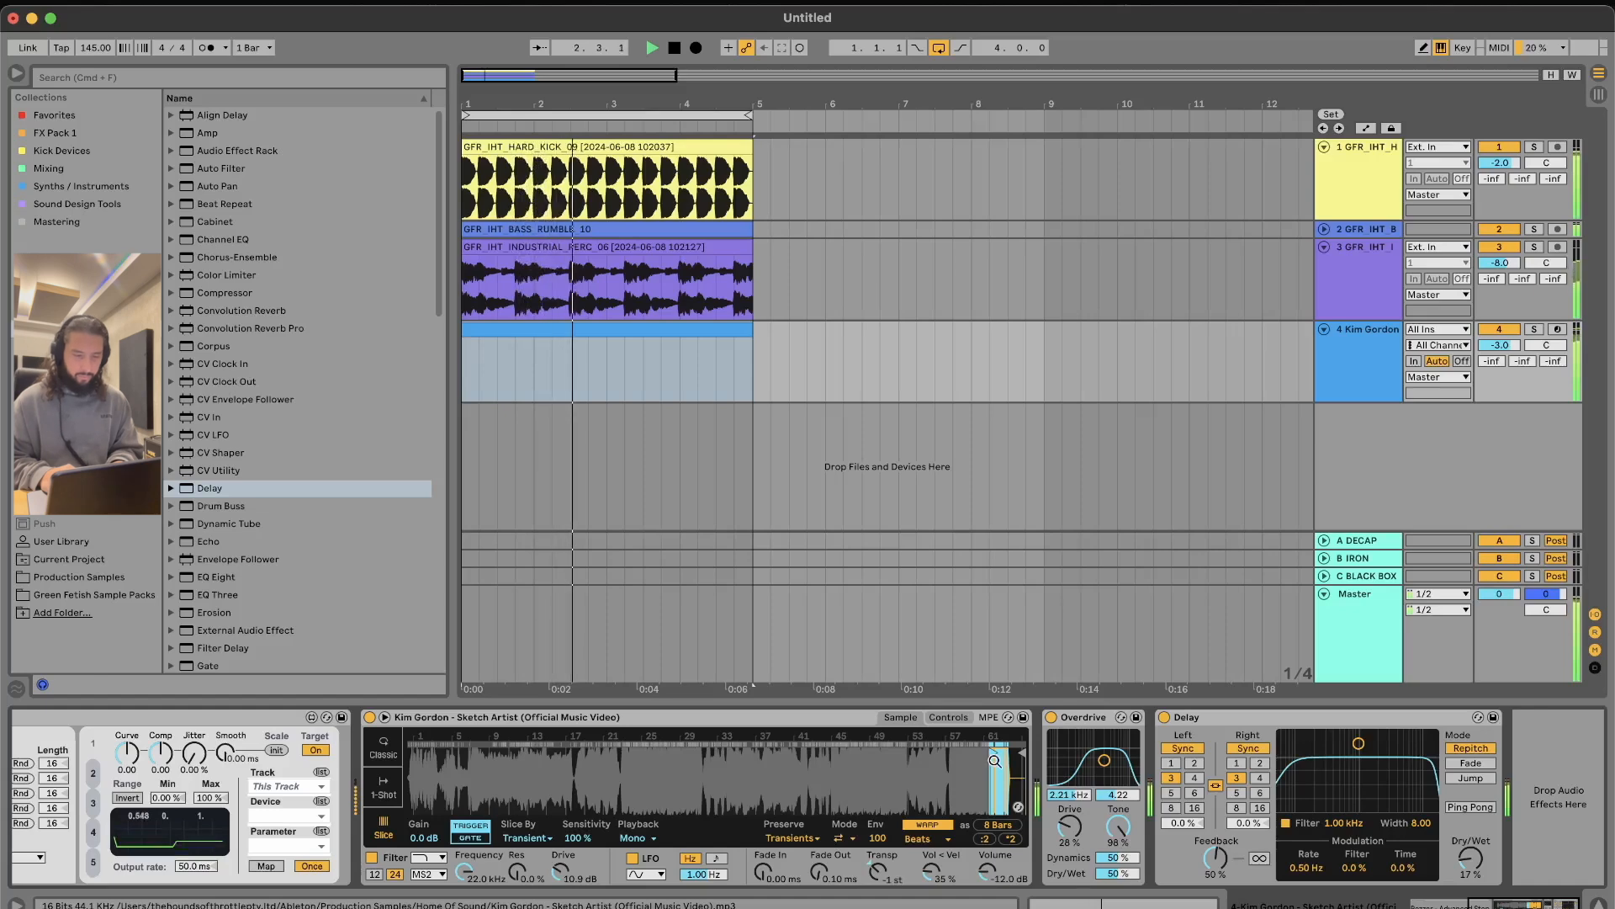
key("space")
Step: Replace Simpler's sample with EAS - Mikado.wav from the Home Of Sound folder and transpose it to 0 st
scroll(996, 760, "left", 2)
scroll(995, 761, "left", 3)
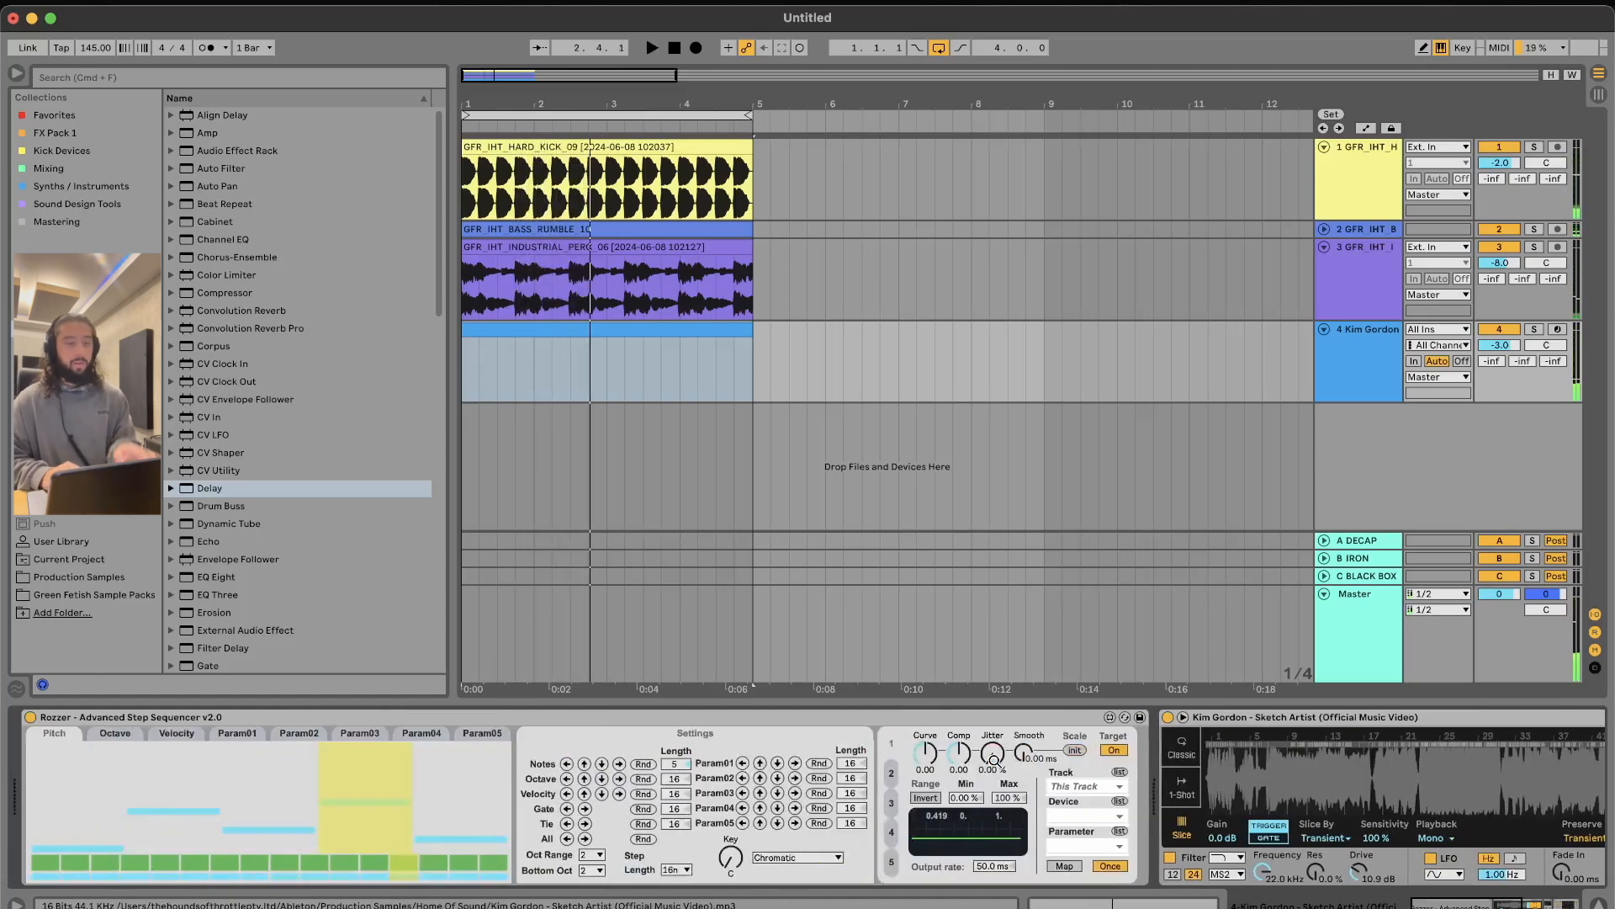
left_click(72, 579)
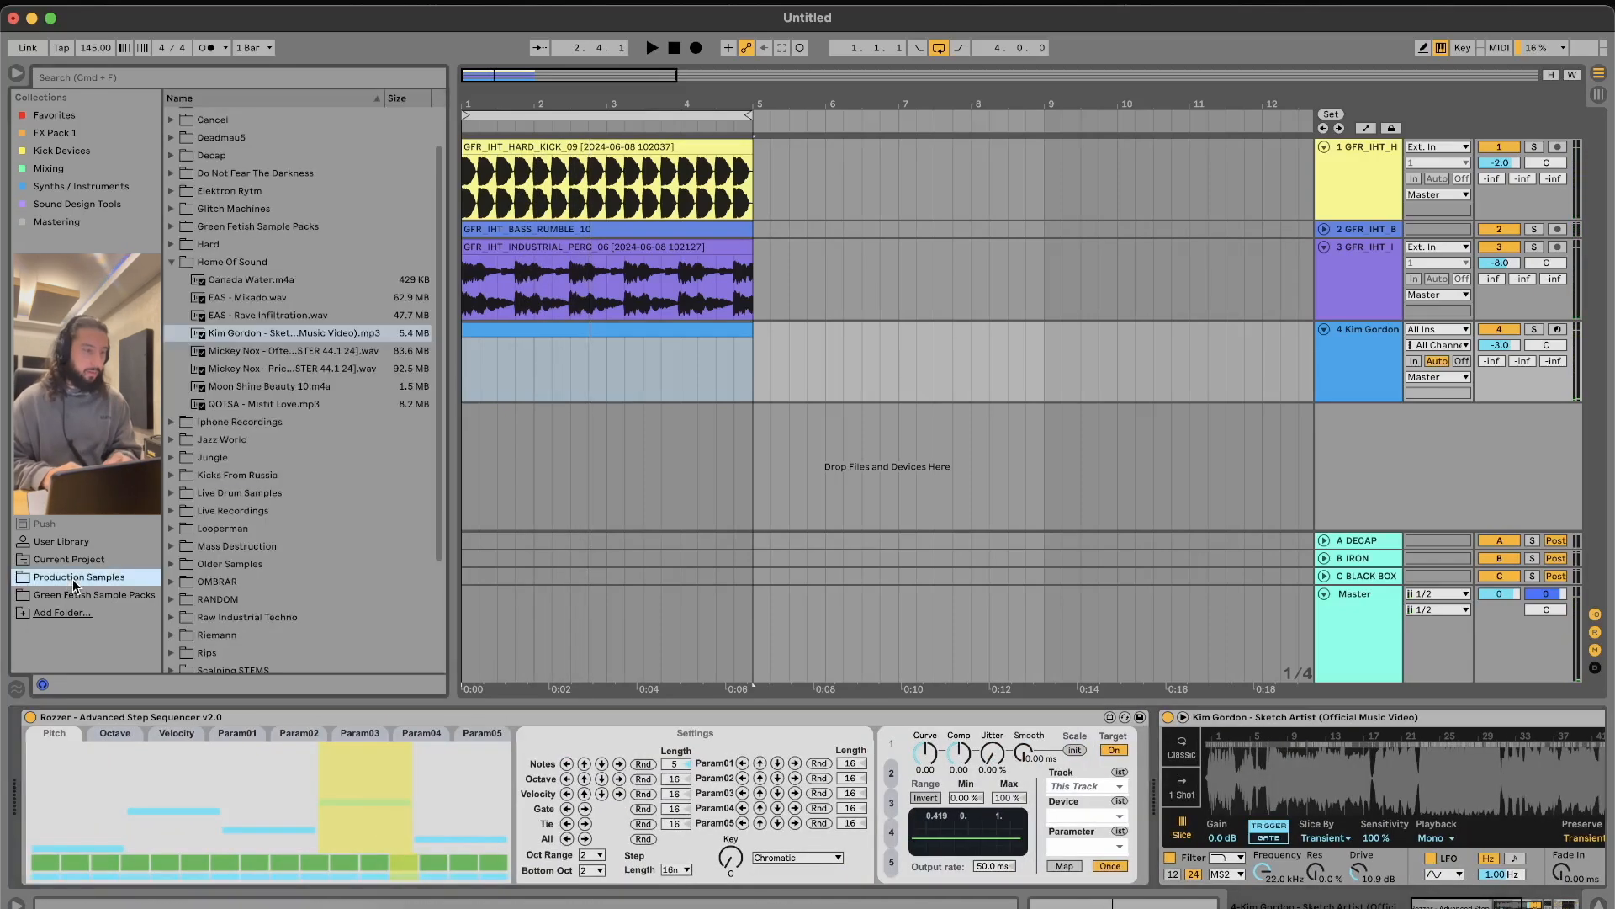
left_click(229, 297)
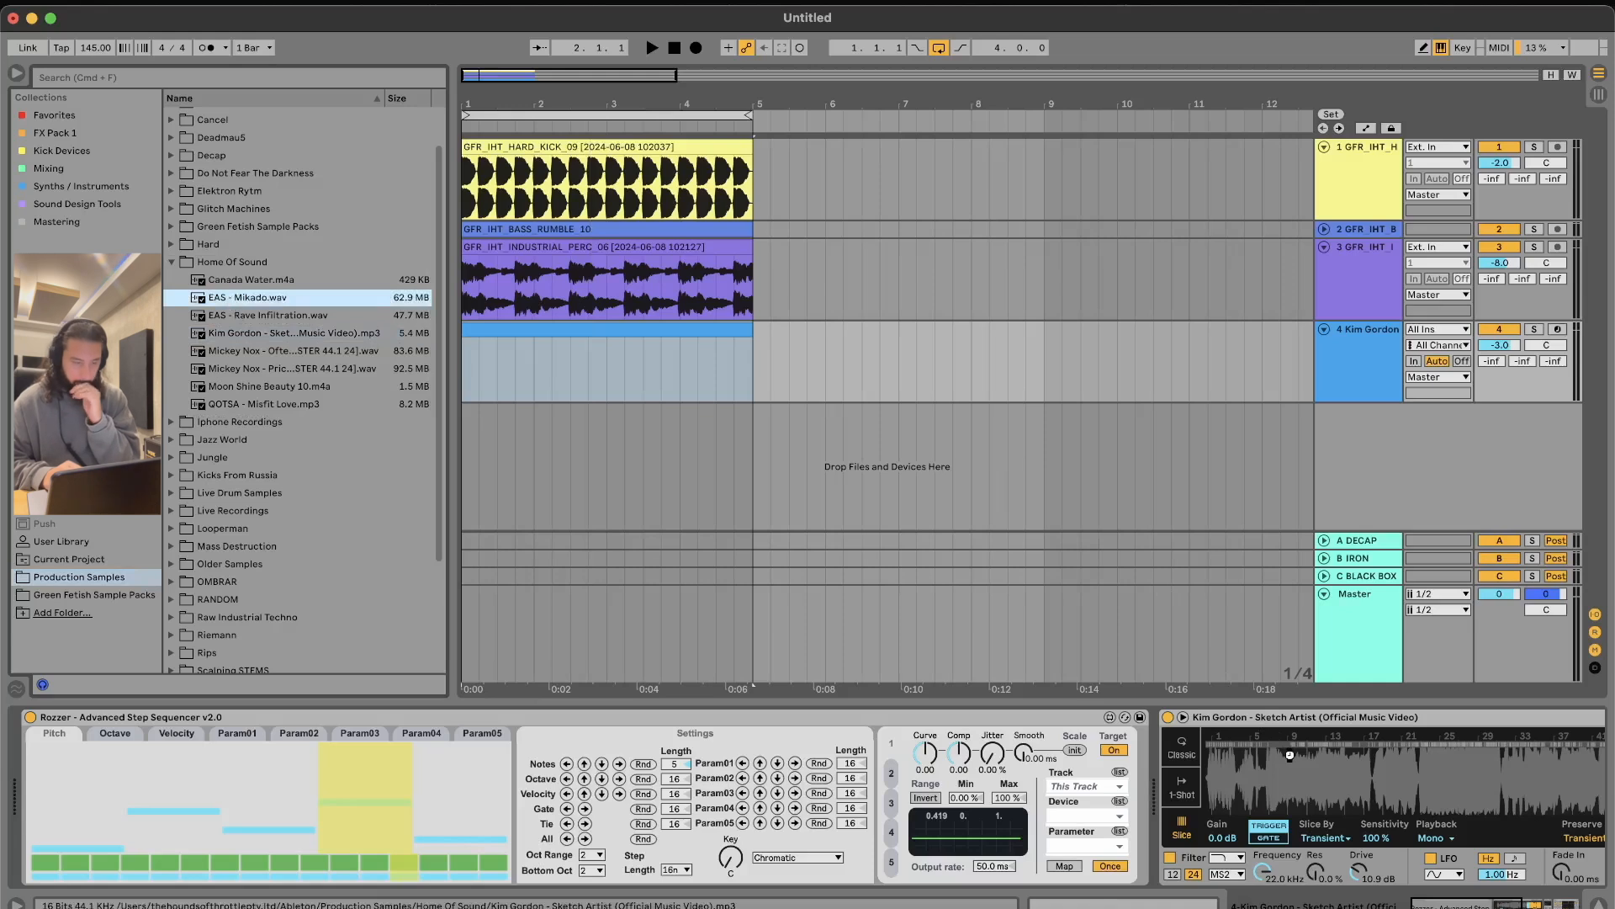
left_click_drag(1290, 755, 1291, 756)
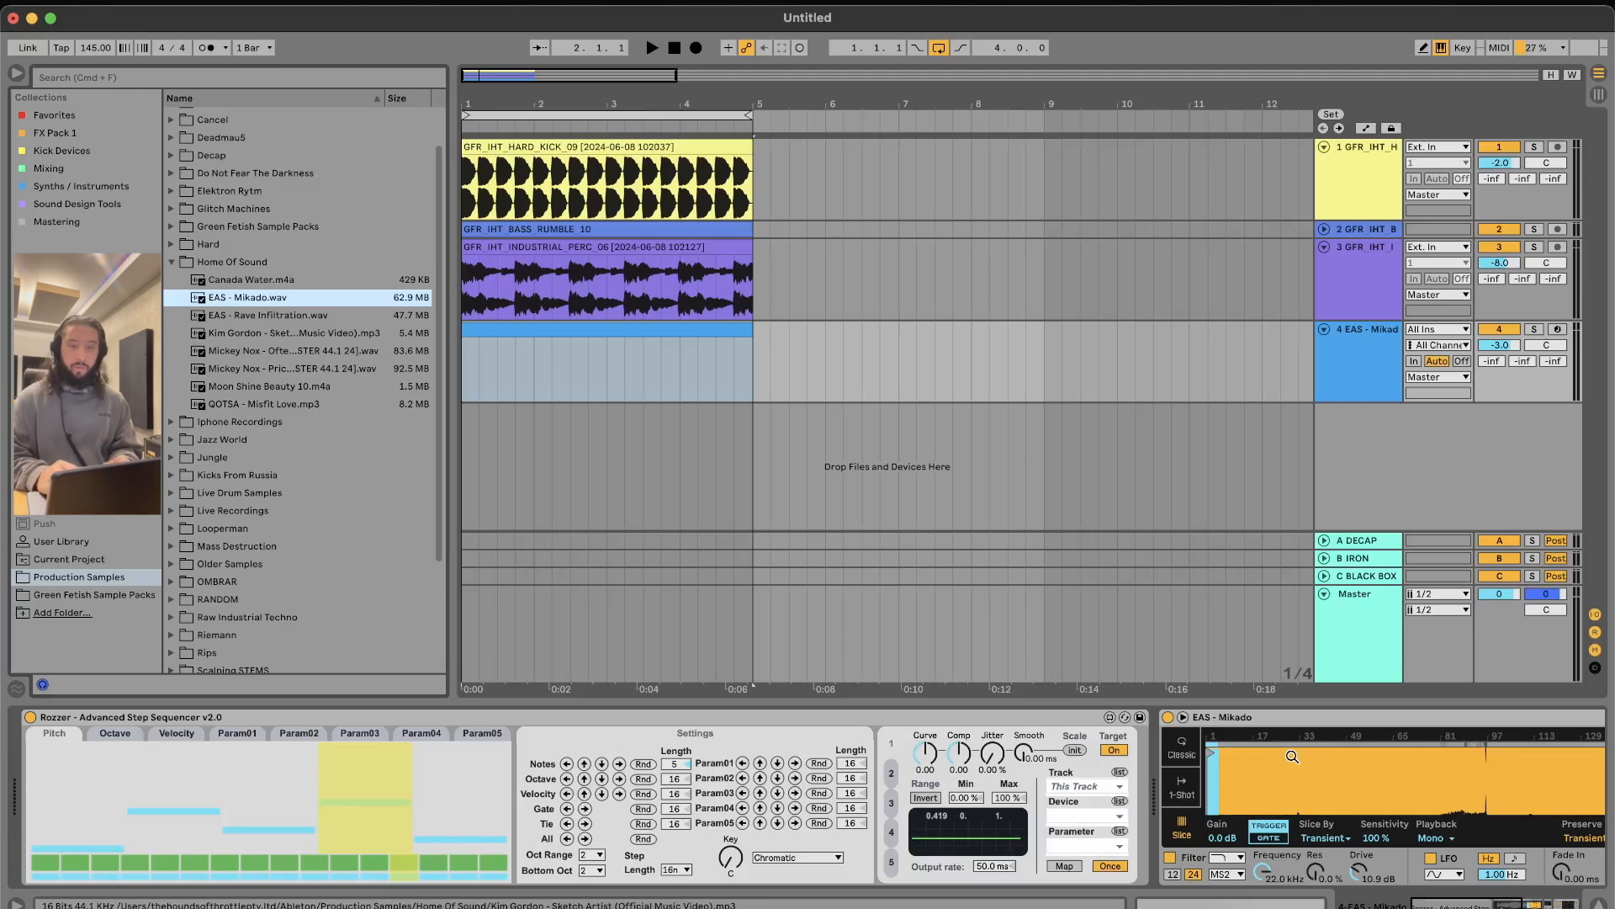
scroll(1308, 788, "right", 5)
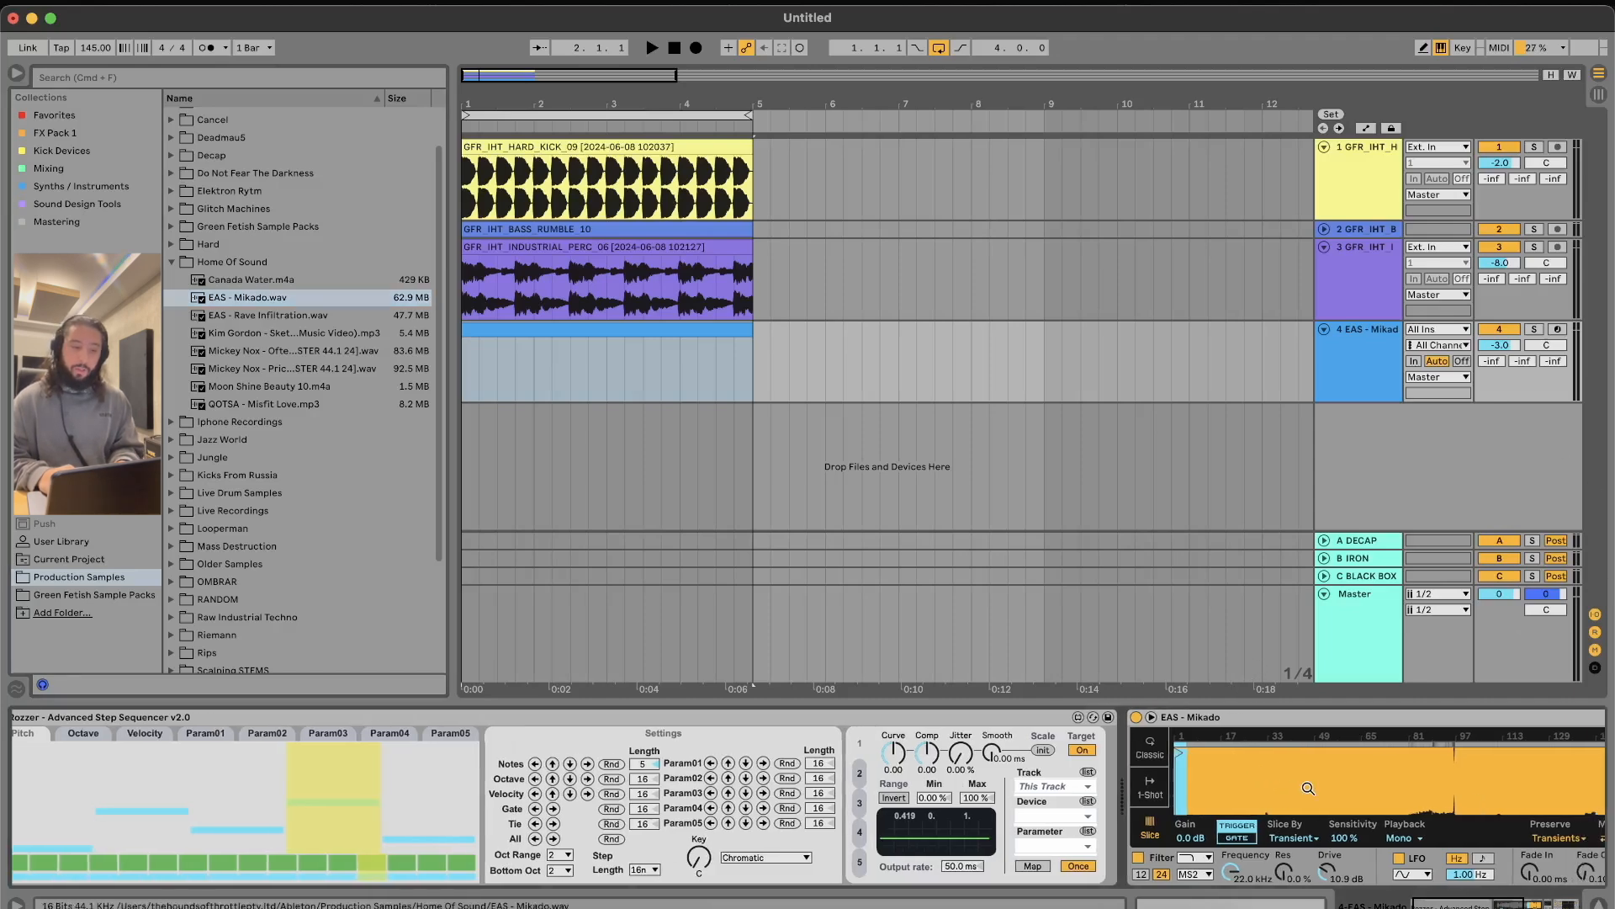
scroll(1308, 788, "right", 1)
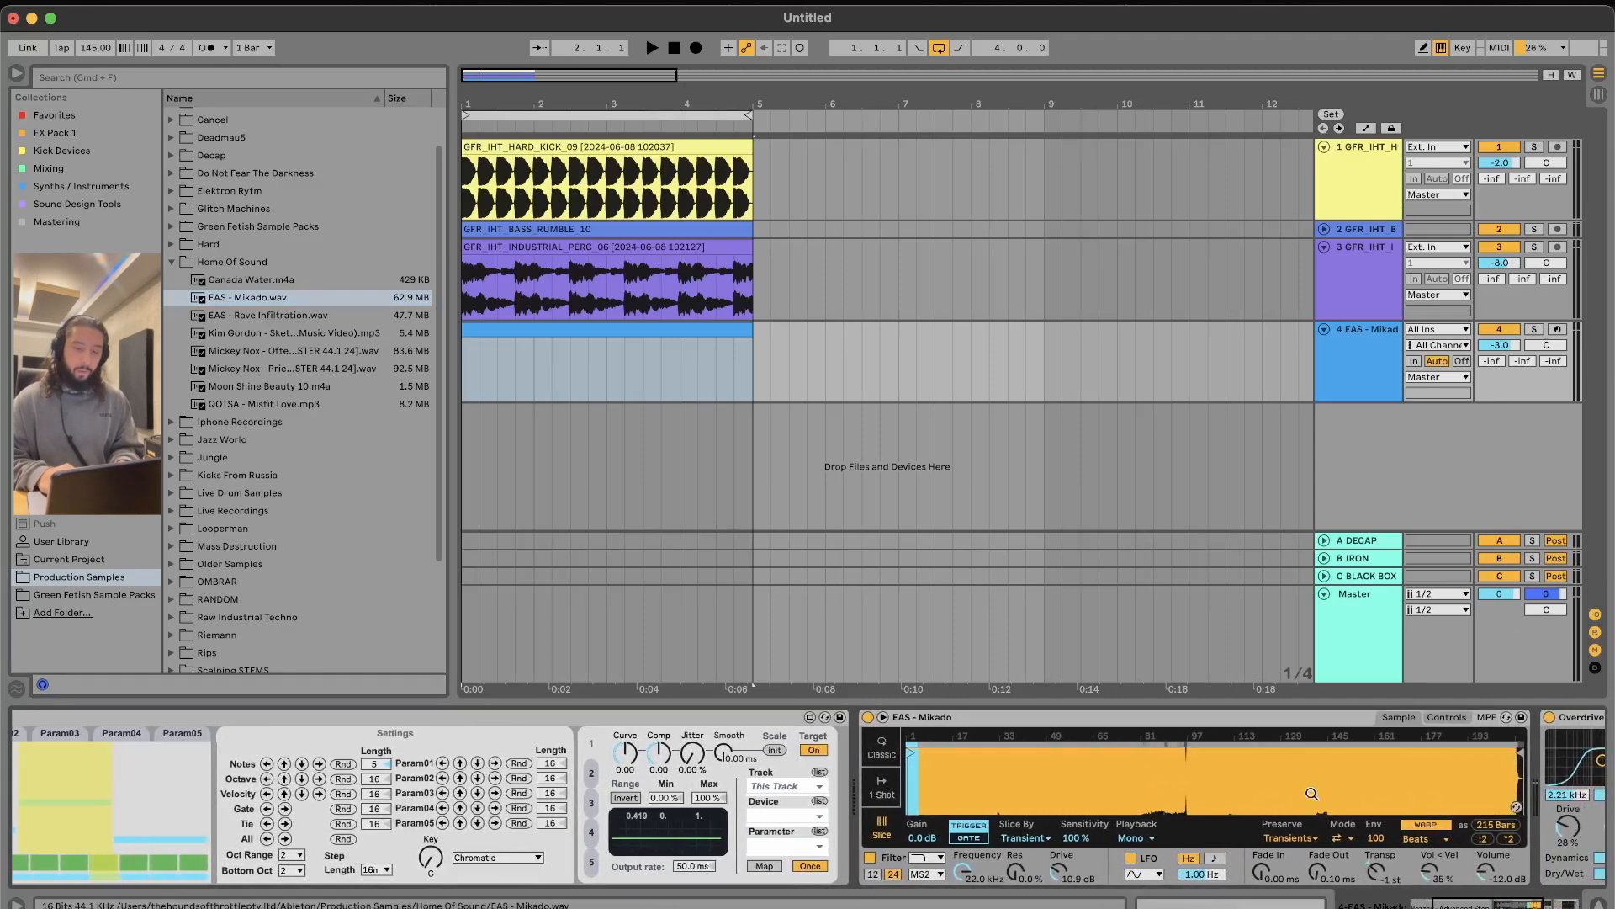
left_click_drag(1369, 868, 1369, 861)
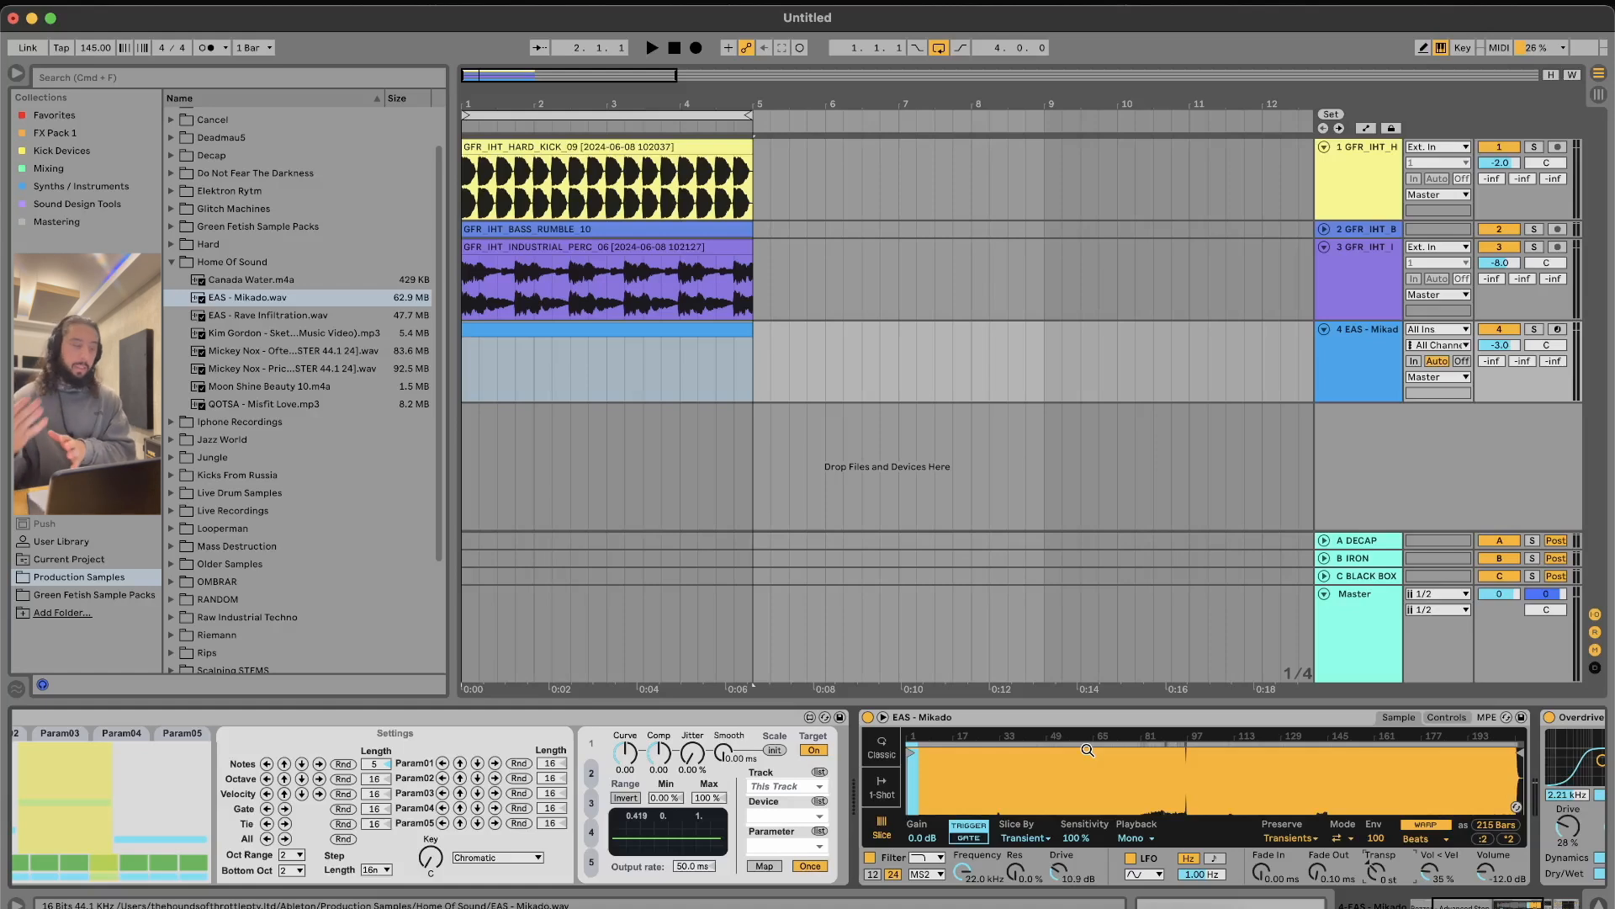
Step: Solo track 4 and bypass its Overdrive and Delay to hear the new sample dry
key("space")
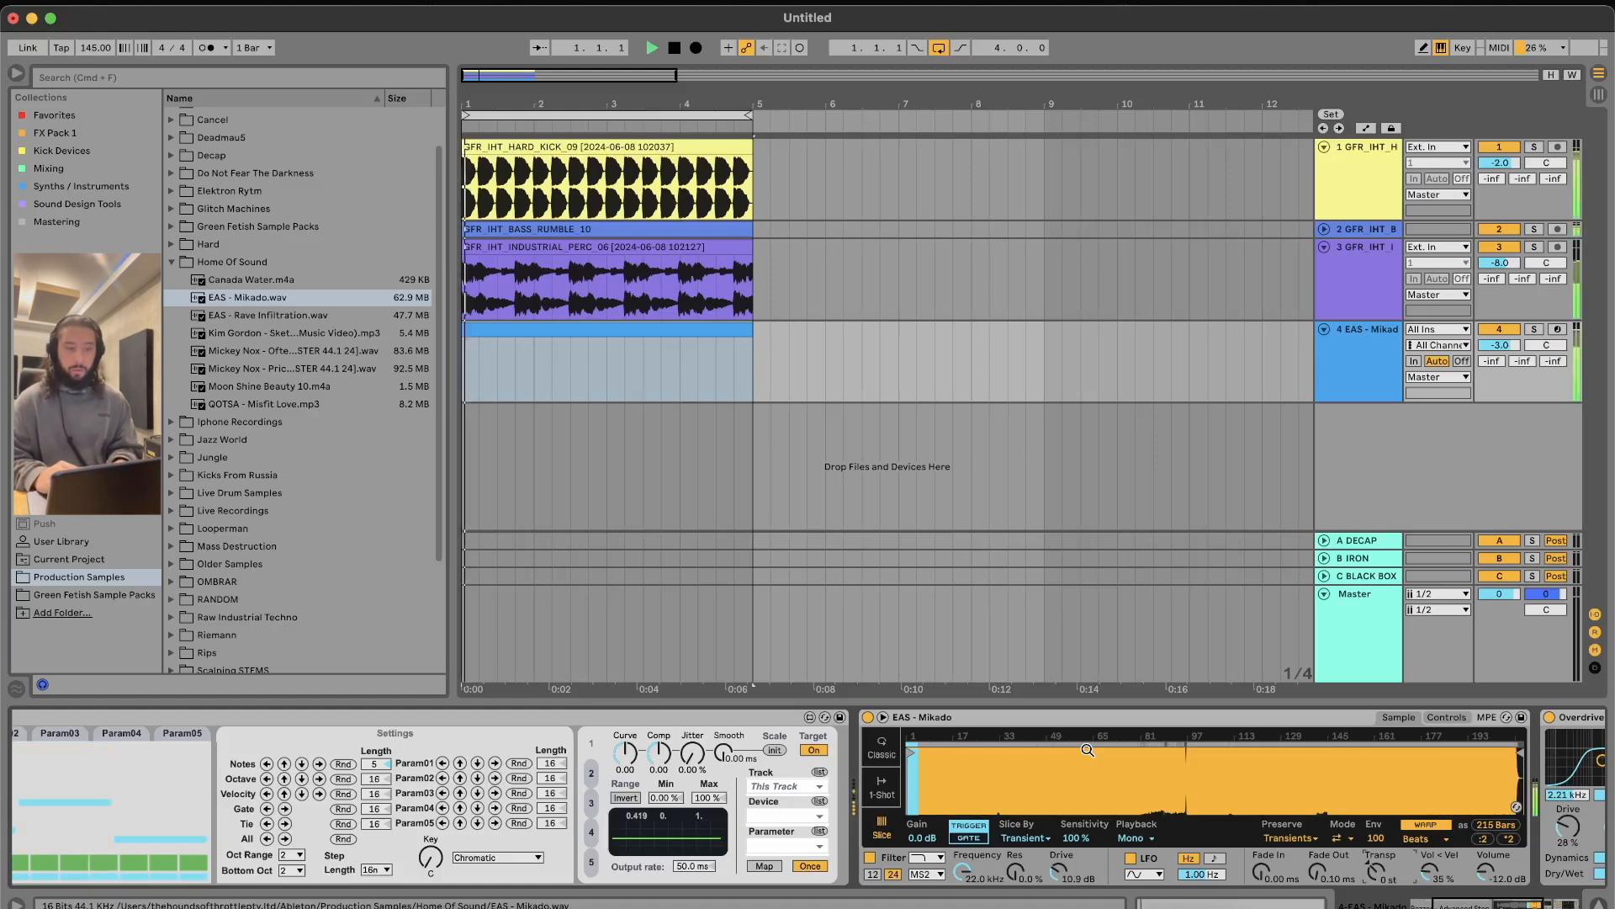
left_click(1535, 329)
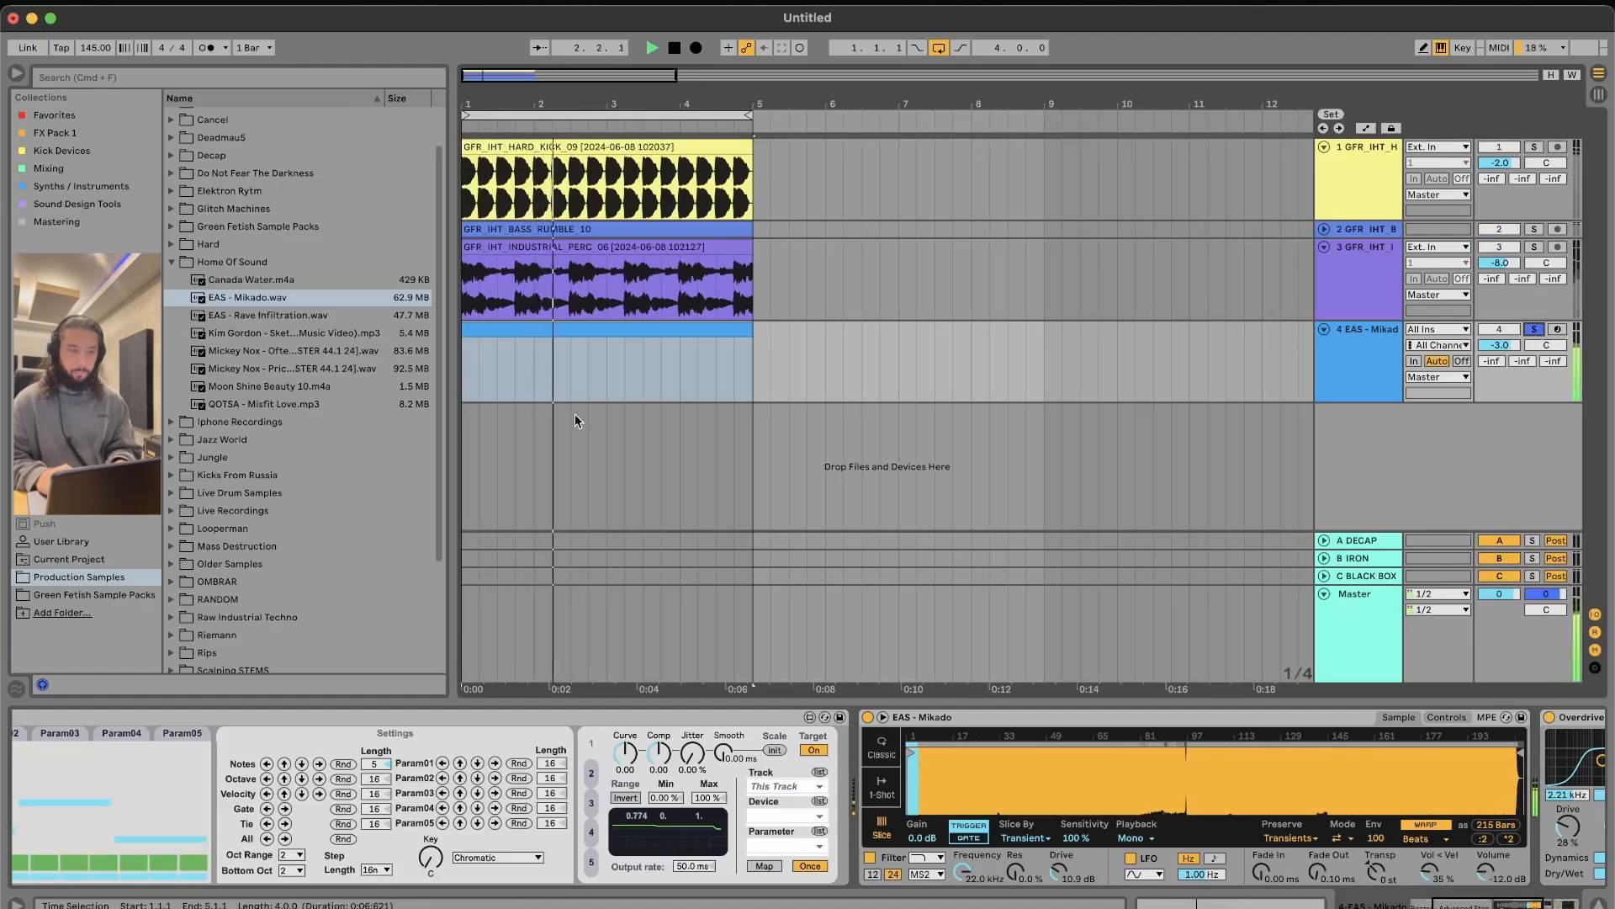
key("space")
scroll(936, 747, "right", 6)
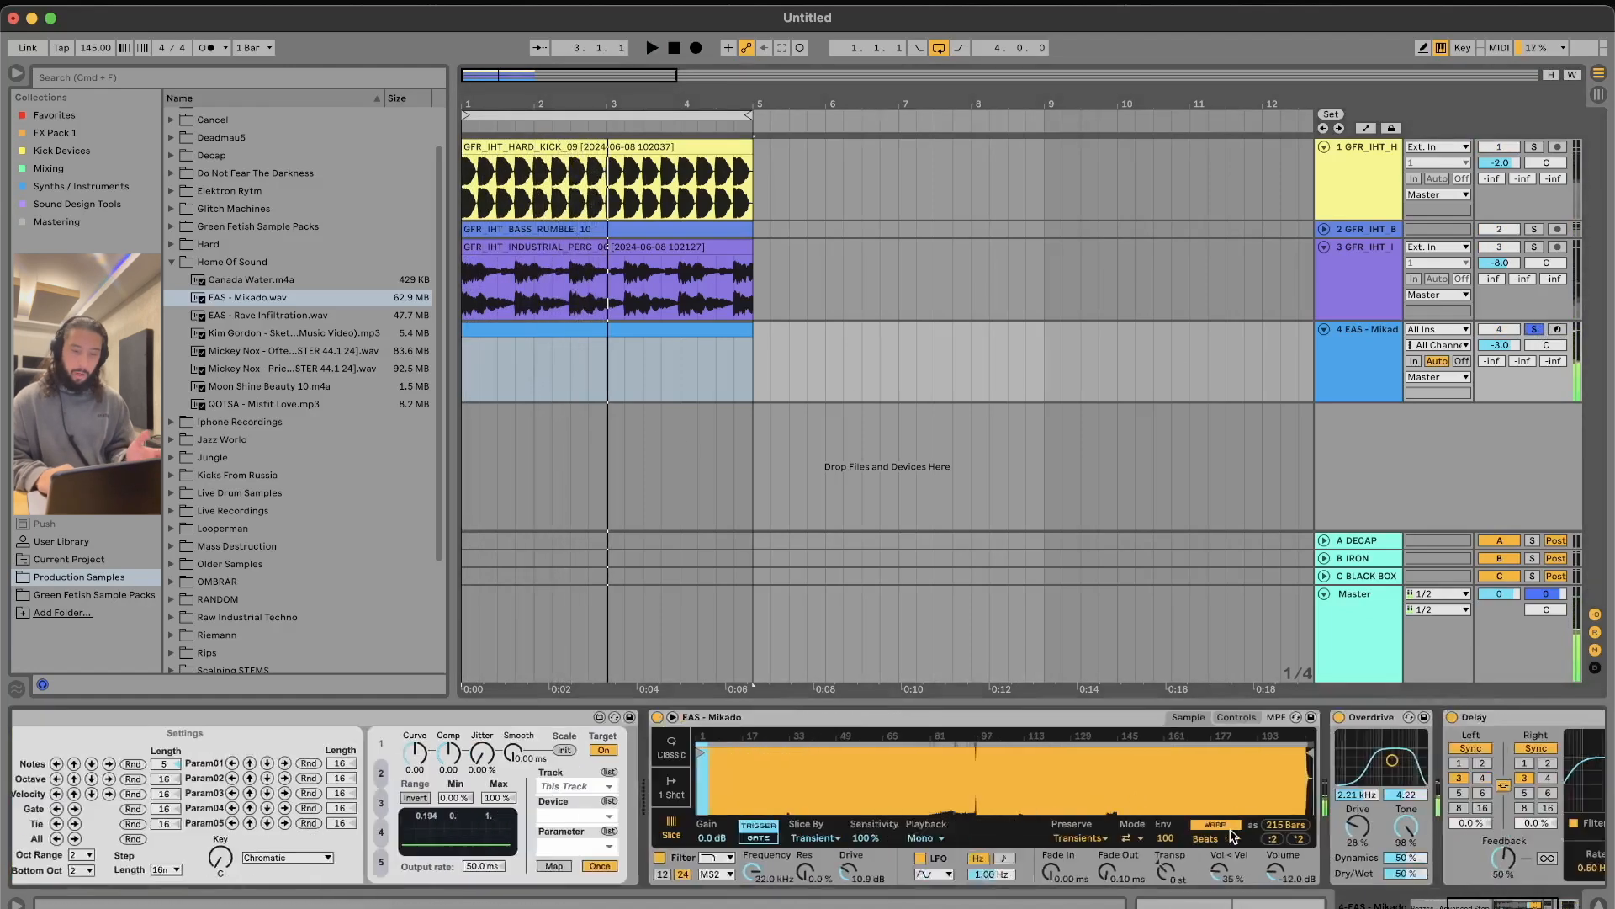
left_click(1104, 721)
left_click(1052, 717)
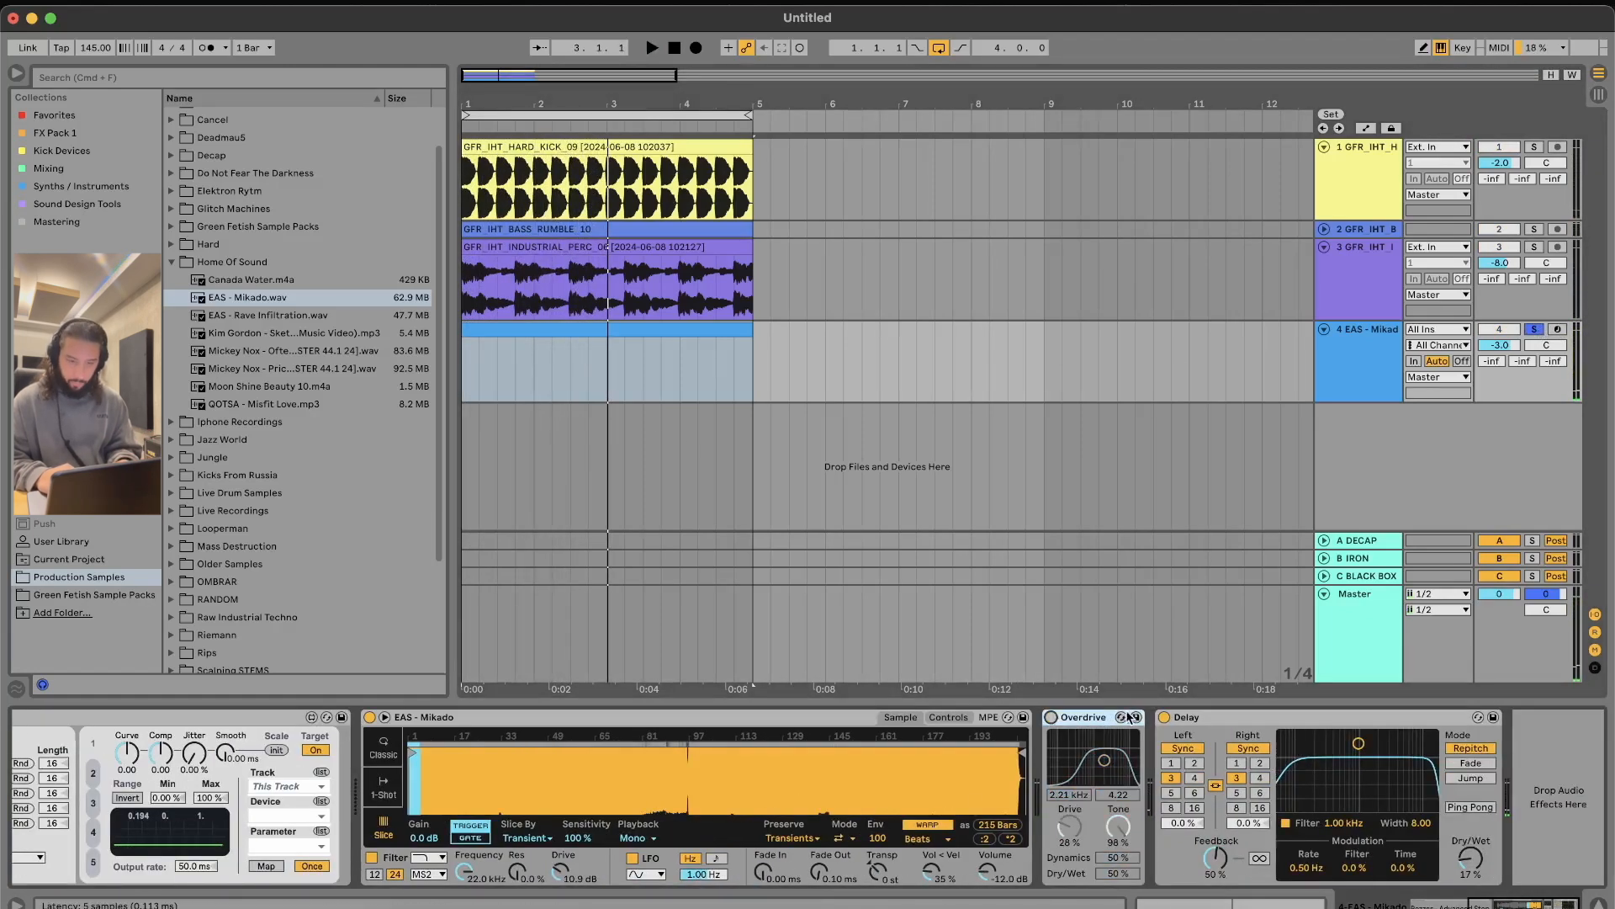
left_click(1165, 717)
key("space")
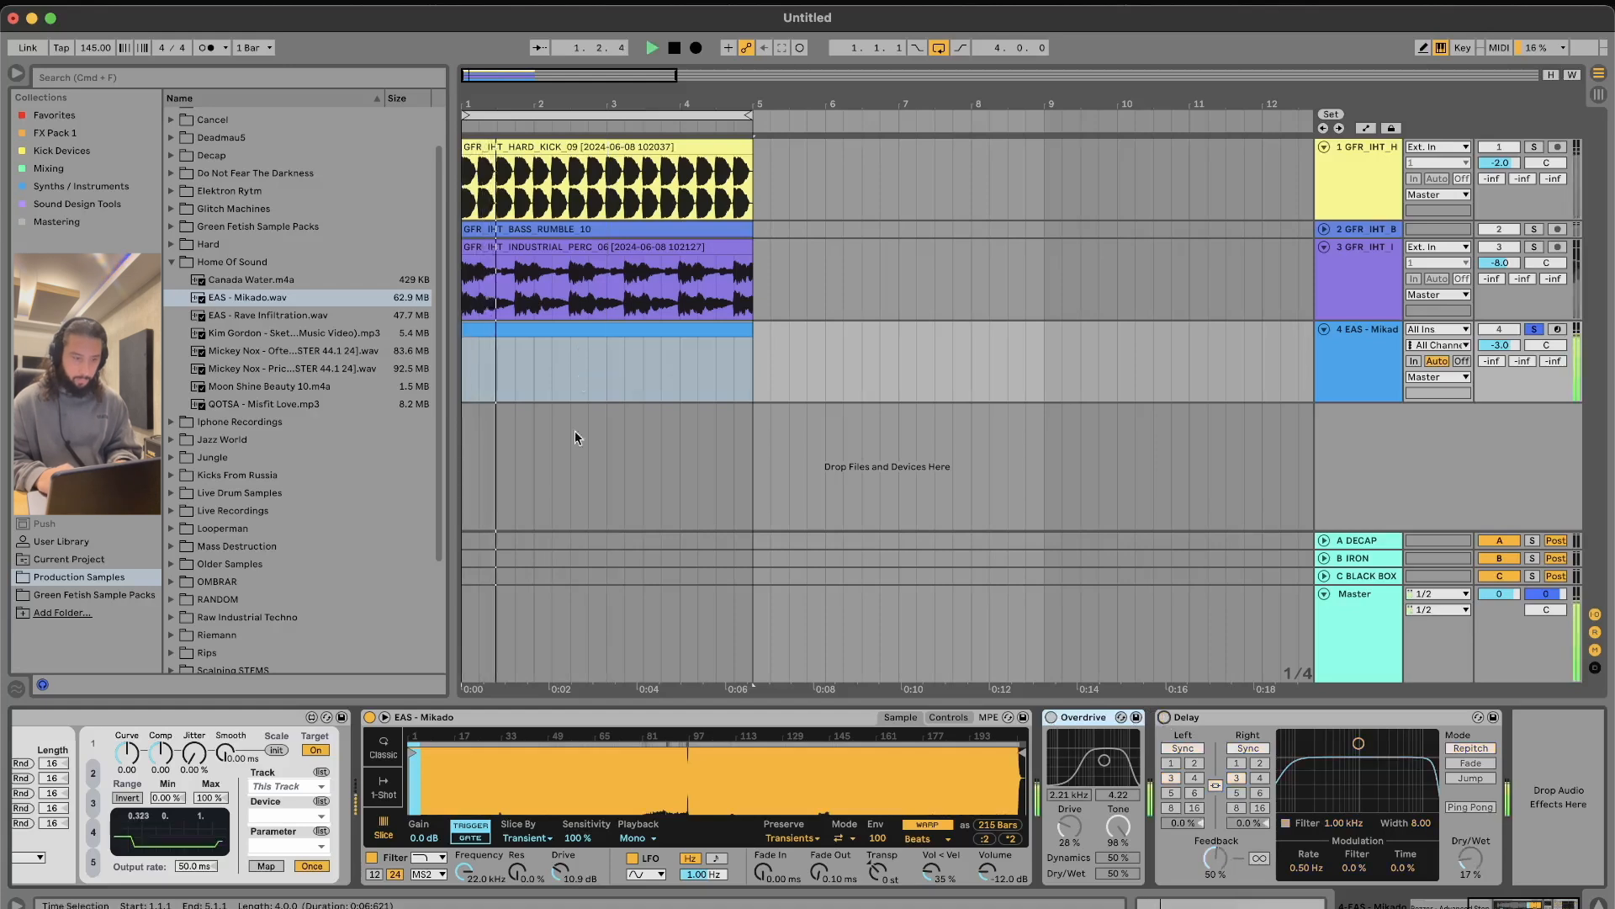
Step: Audition slice regions of the Mikado sample by moving Simpler's start point forward in stages to about bar 46
left_click_drag(412, 757, 455, 757)
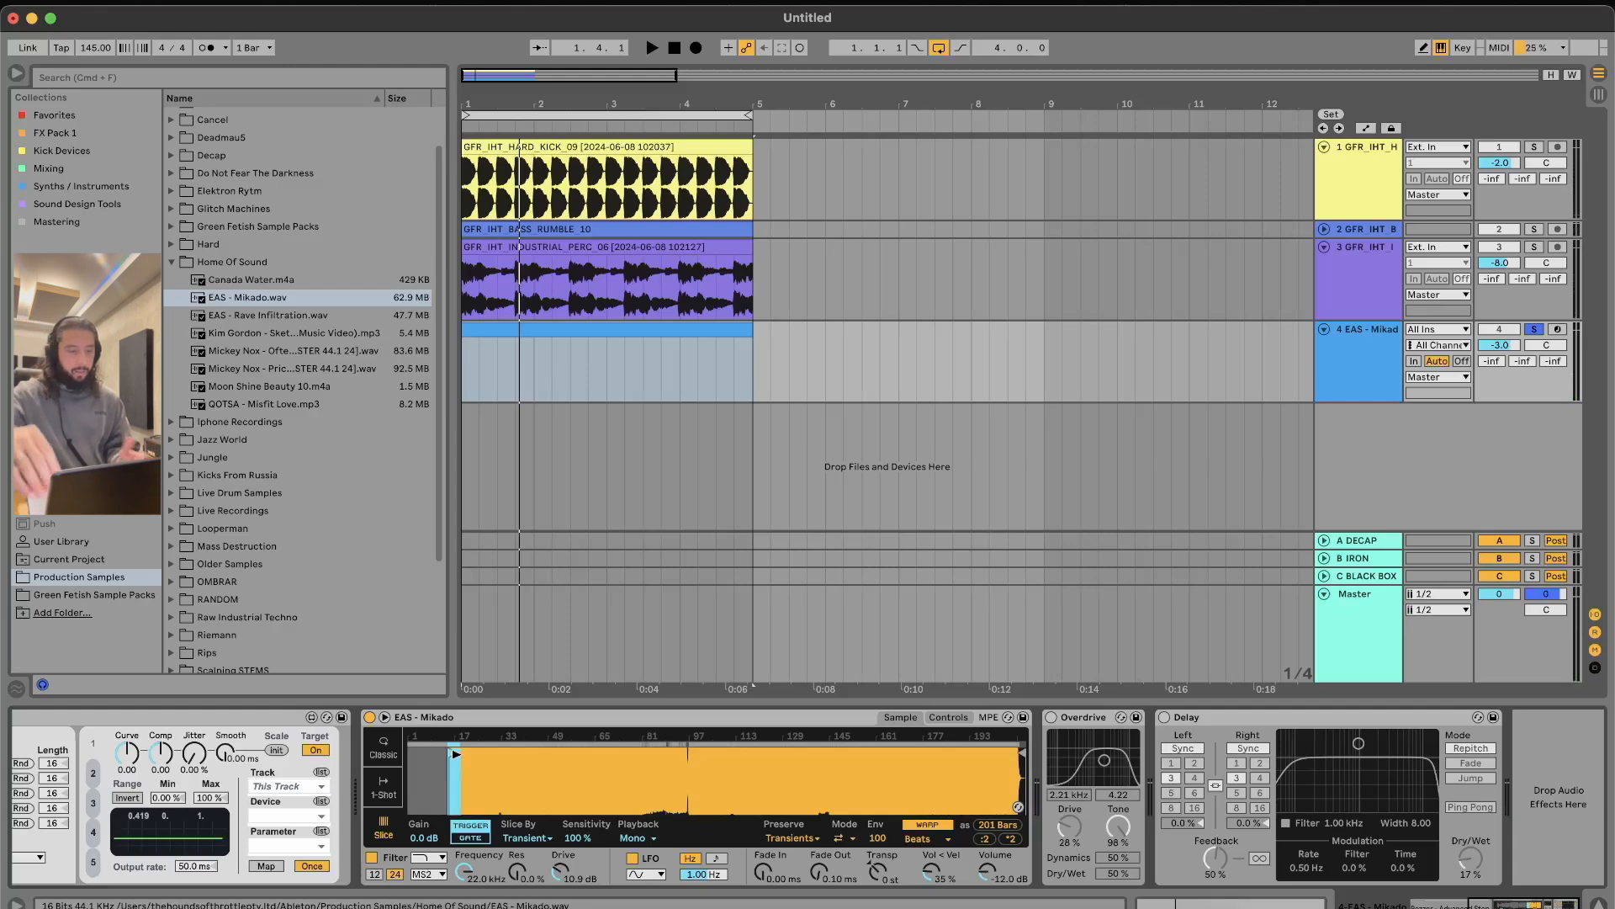
key("space")
left_click_drag(455, 755, 520, 757)
key("space")
scroll(521, 749, "left", 10)
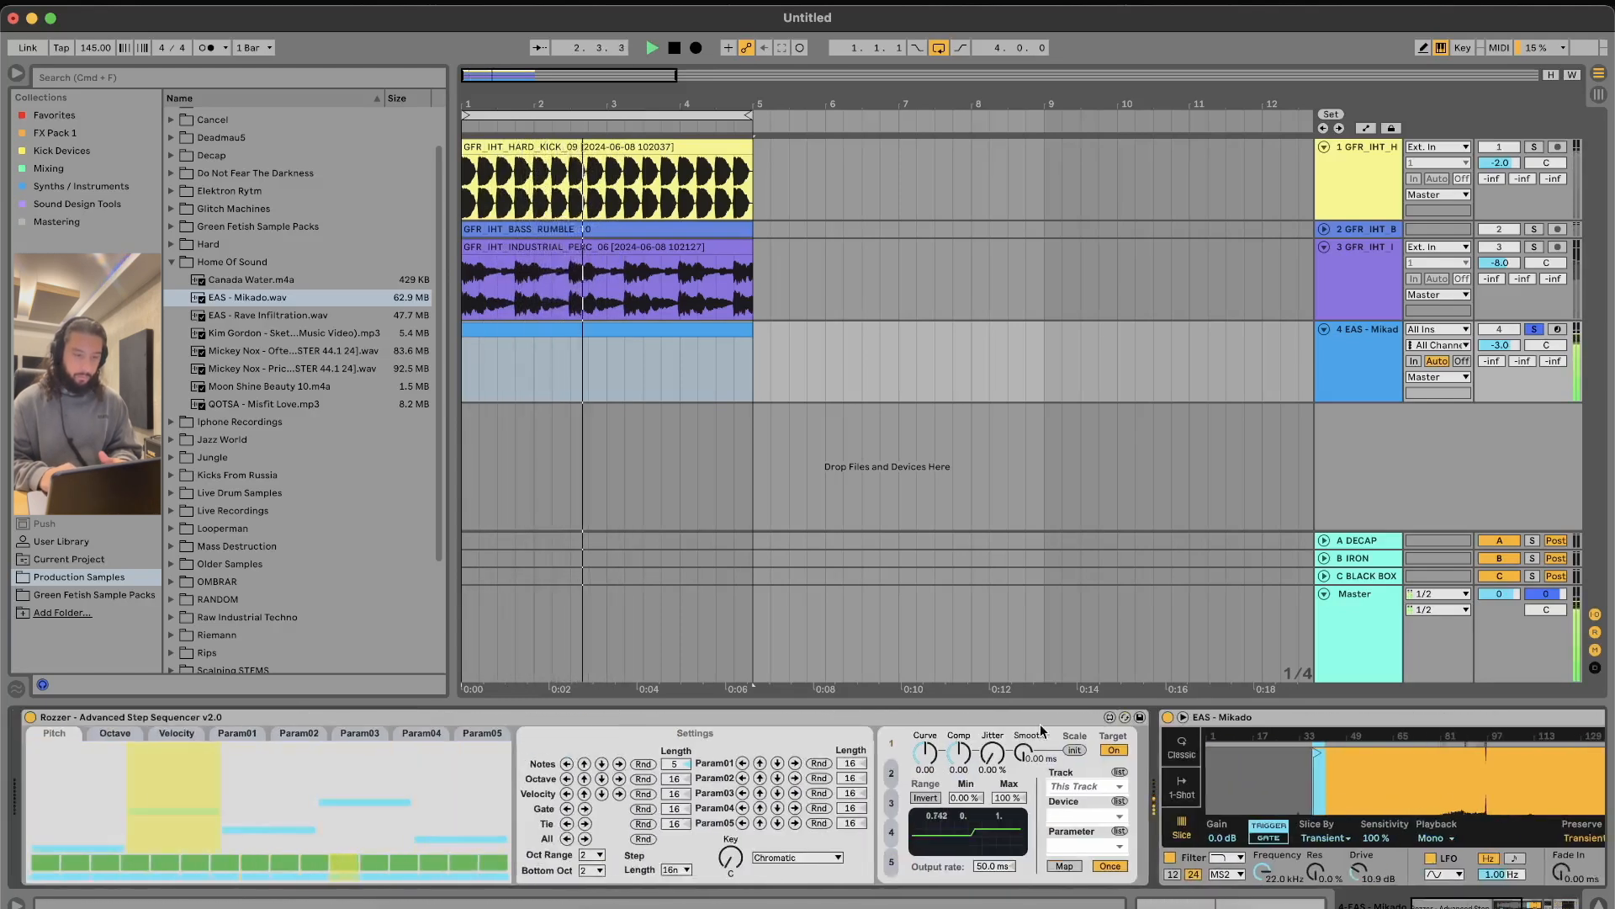
left_click_drag(1318, 755, 1343, 755)
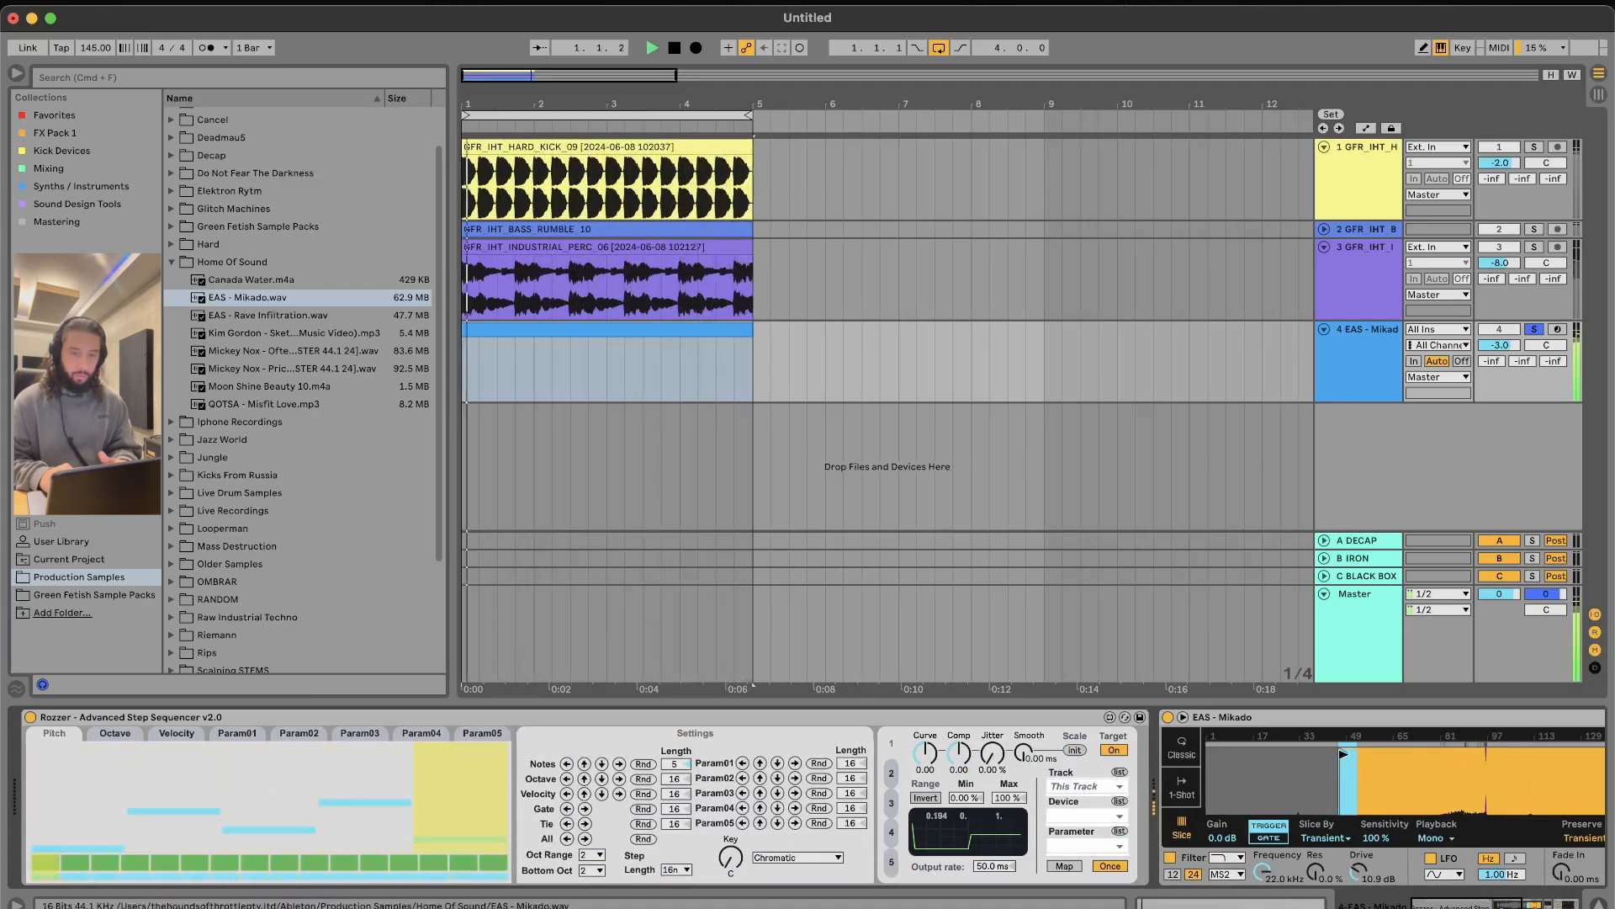
Step: Take track 4 out of solo and lower its volume to -5.1 dB
left_click(1533, 330)
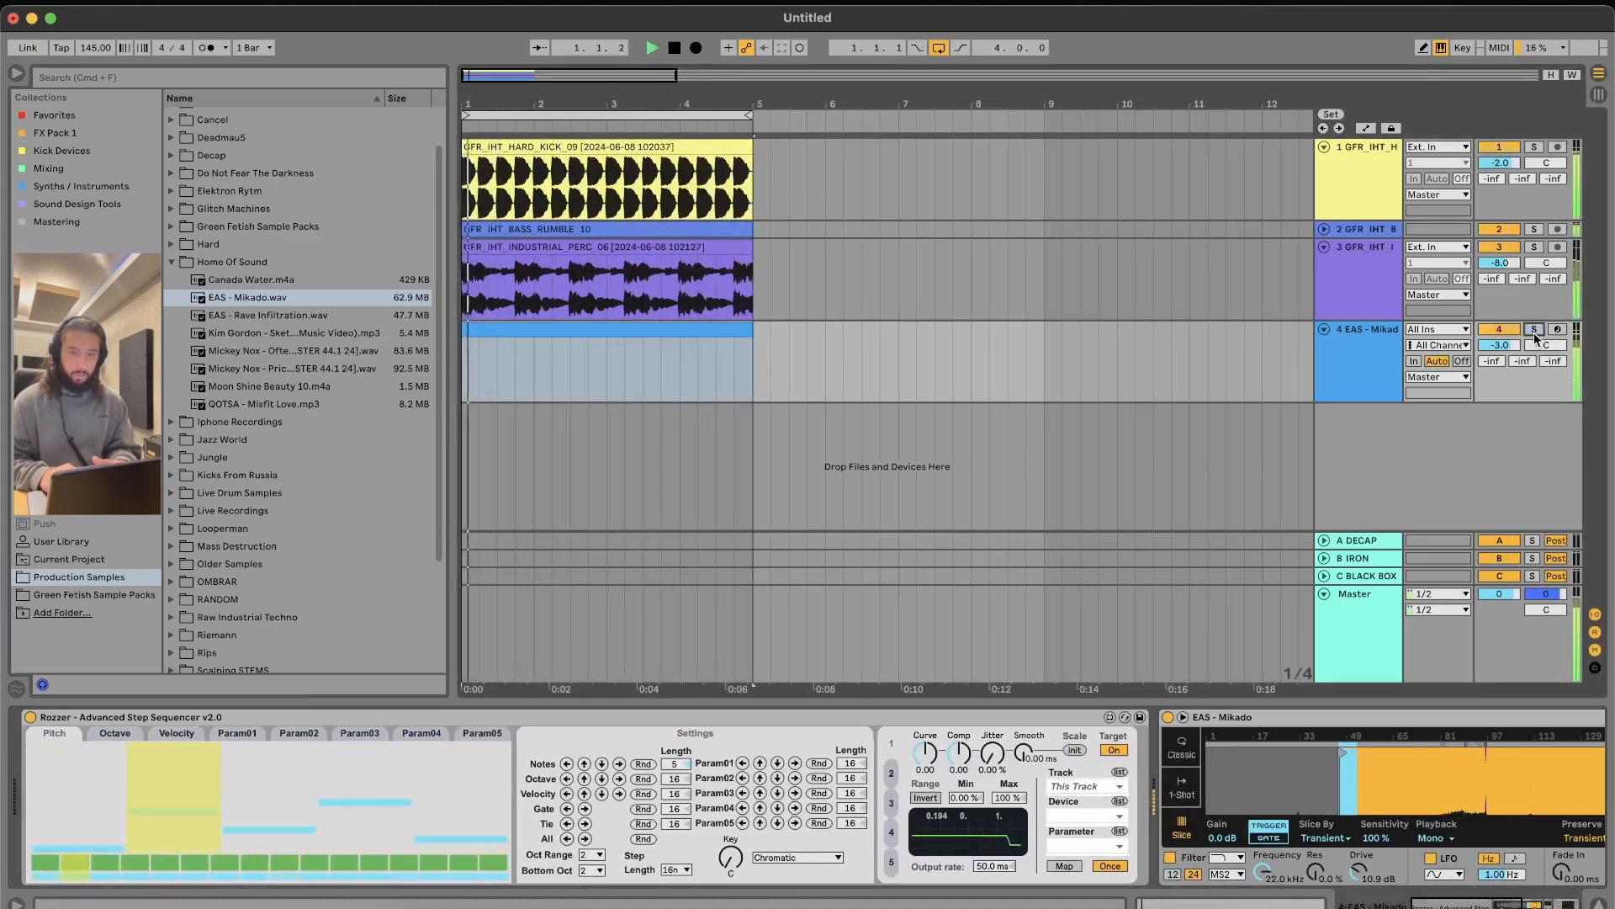
left_click_drag(1499, 345, 1499, 357)
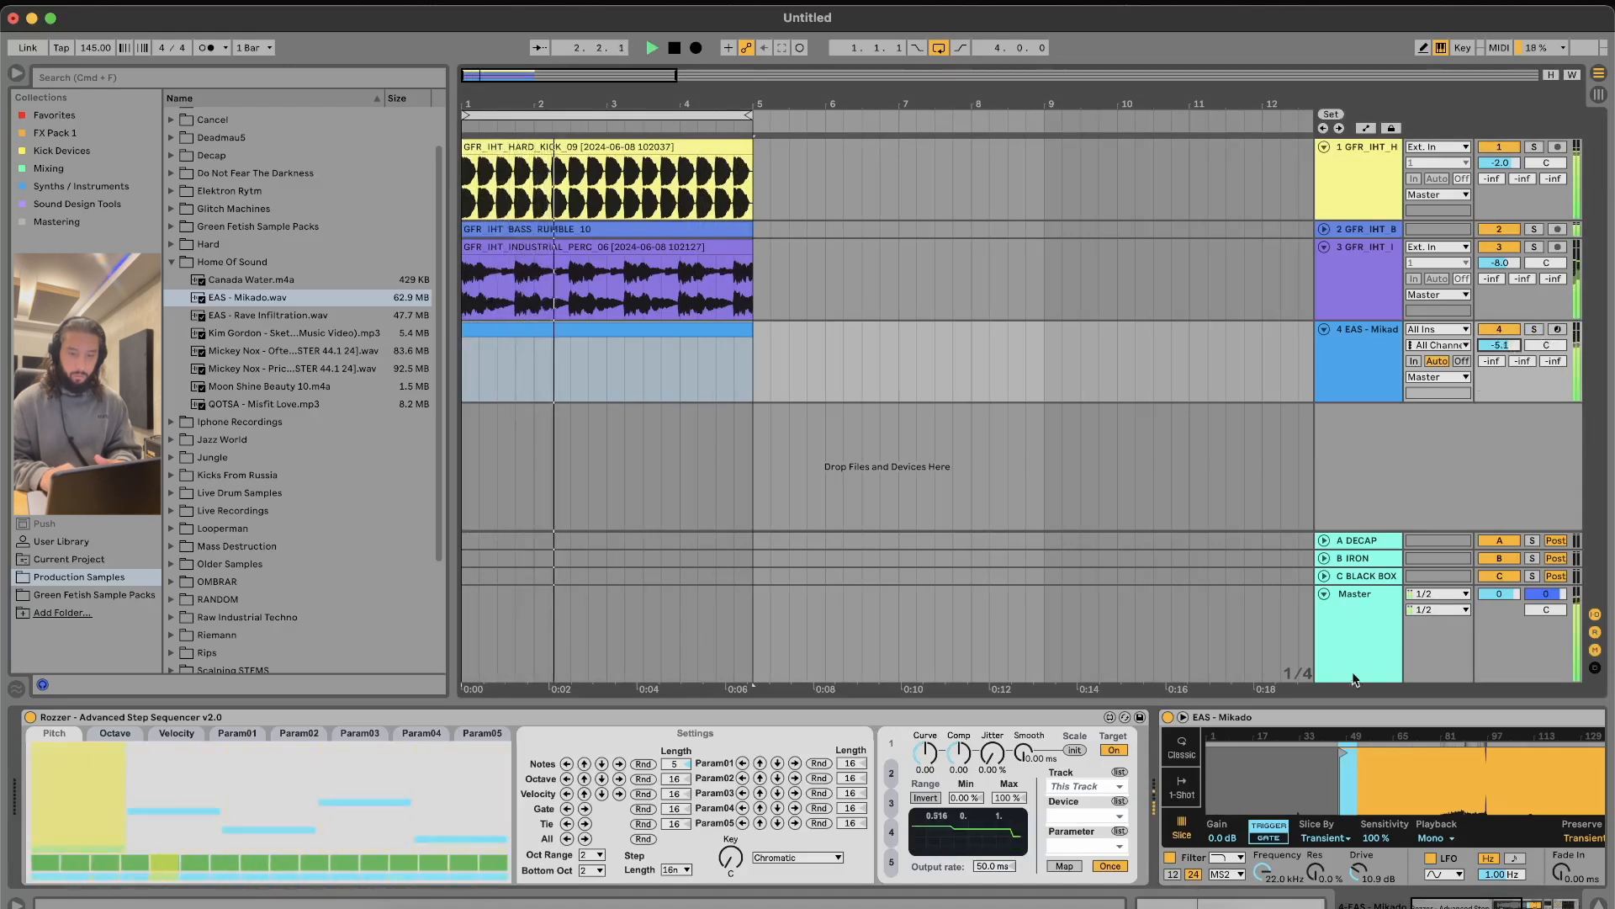
Step: Audition further regions with the full loop, moving Simpler's start point to about bar 59 and on to about bar 118
scroll(1340, 774, "right", 5)
left_click_drag(1024, 753, 1066, 753)
key("space")
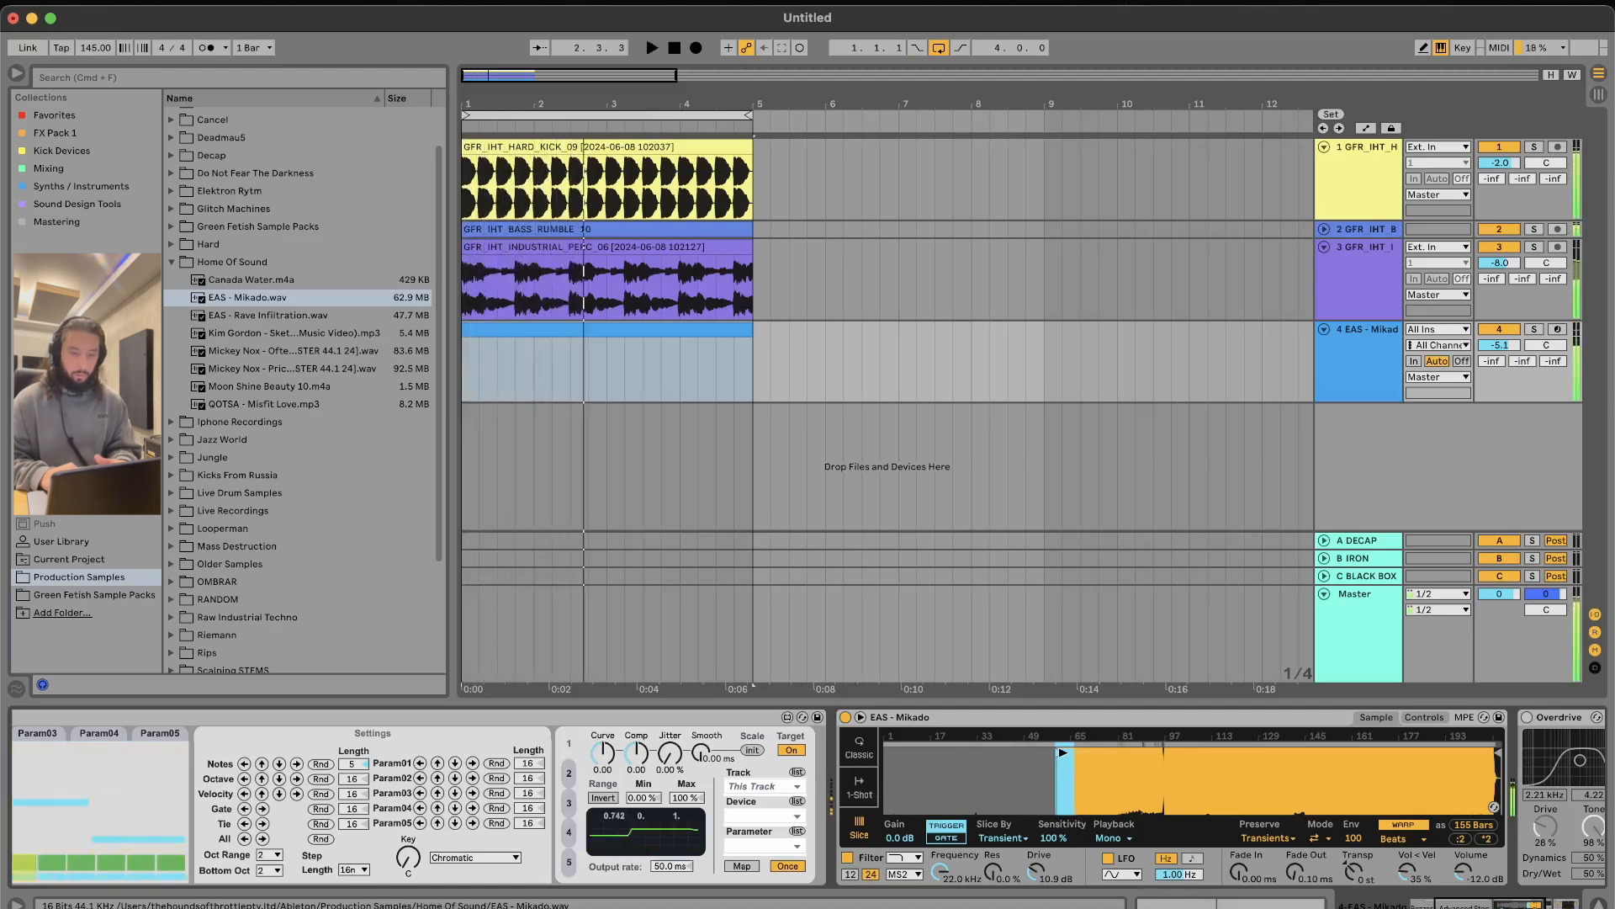
key("space")
left_click_drag(1063, 753, 1236, 753)
key("space")
key("space")
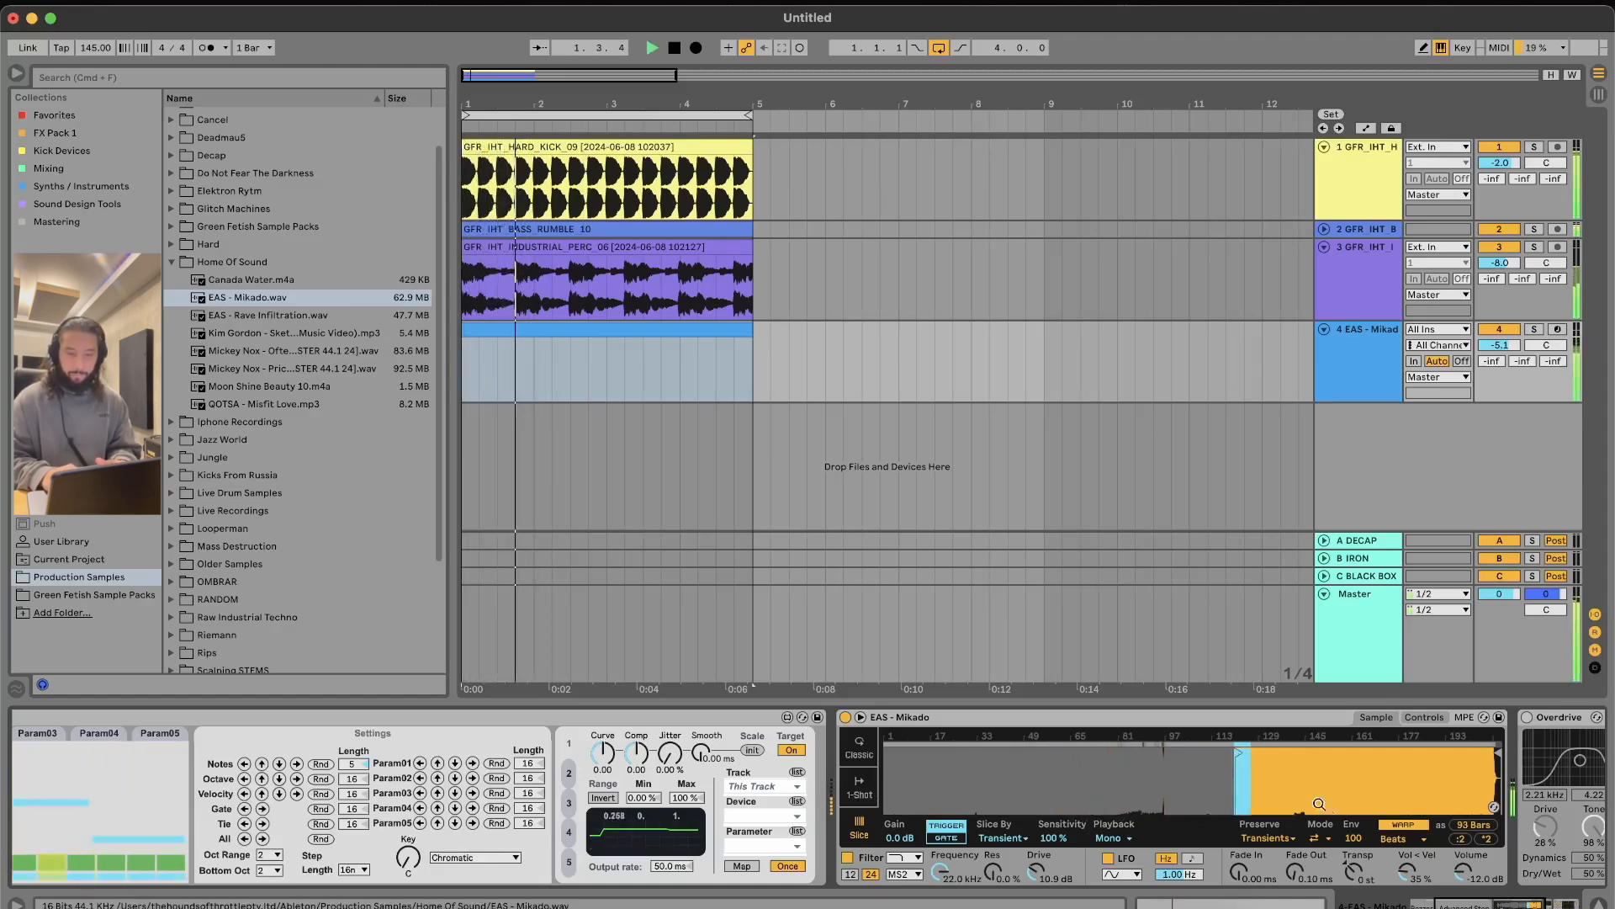
Step: Randomize the note pattern in the Rozzer step sequencer
scroll(762, 797, "left", 5)
left_click(652, 765)
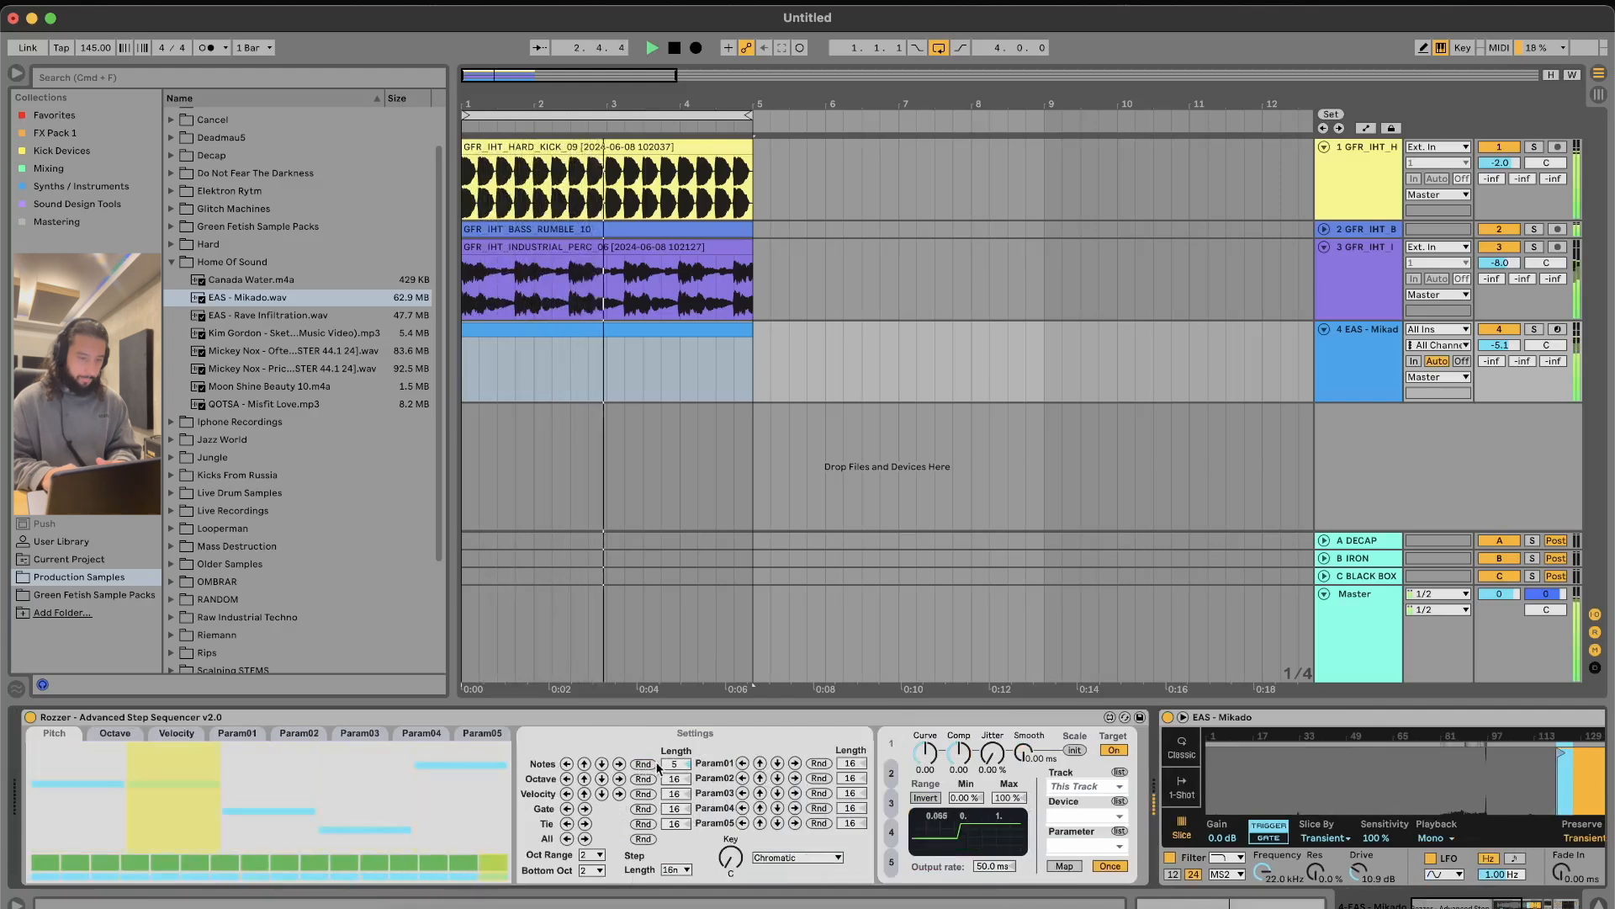
Step: Set Rozzer's note length to 6 and randomize the notes, with the gates at steps 5, 6 and 10 switched off
left_click_drag(670, 767, 669, 761)
left_click(643, 764)
left_click(176, 865)
left_click(205, 863)
left_click(325, 862)
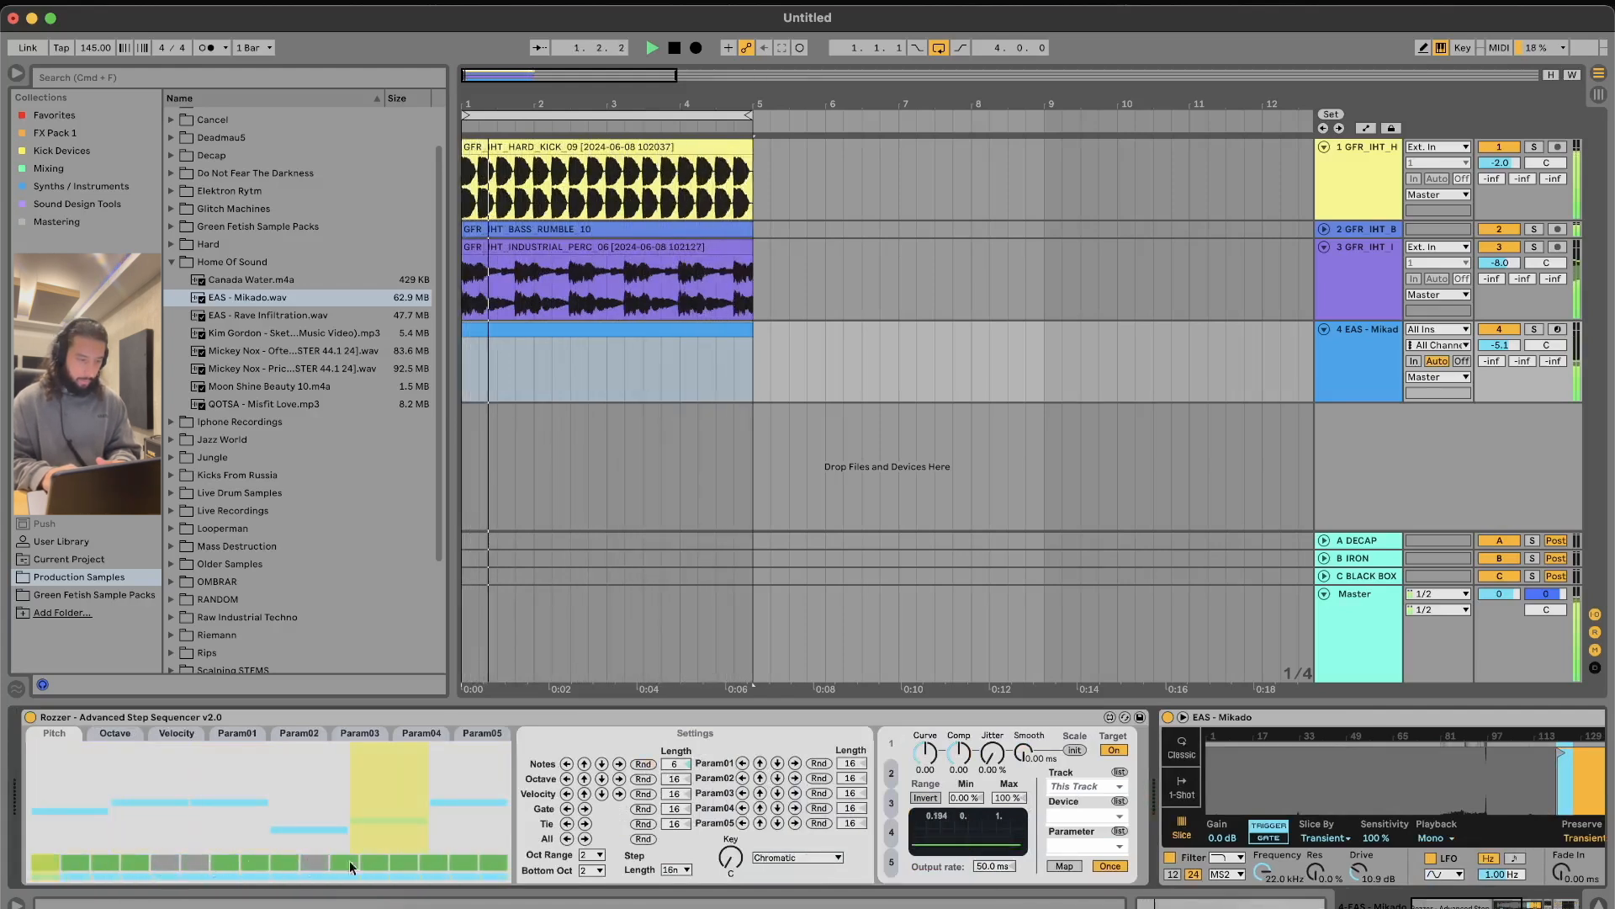
Step: Move Simpler's start point in the Mikado sample to about bar 155 and transpose the sample to -6 st
scroll(1430, 766, "right", 3)
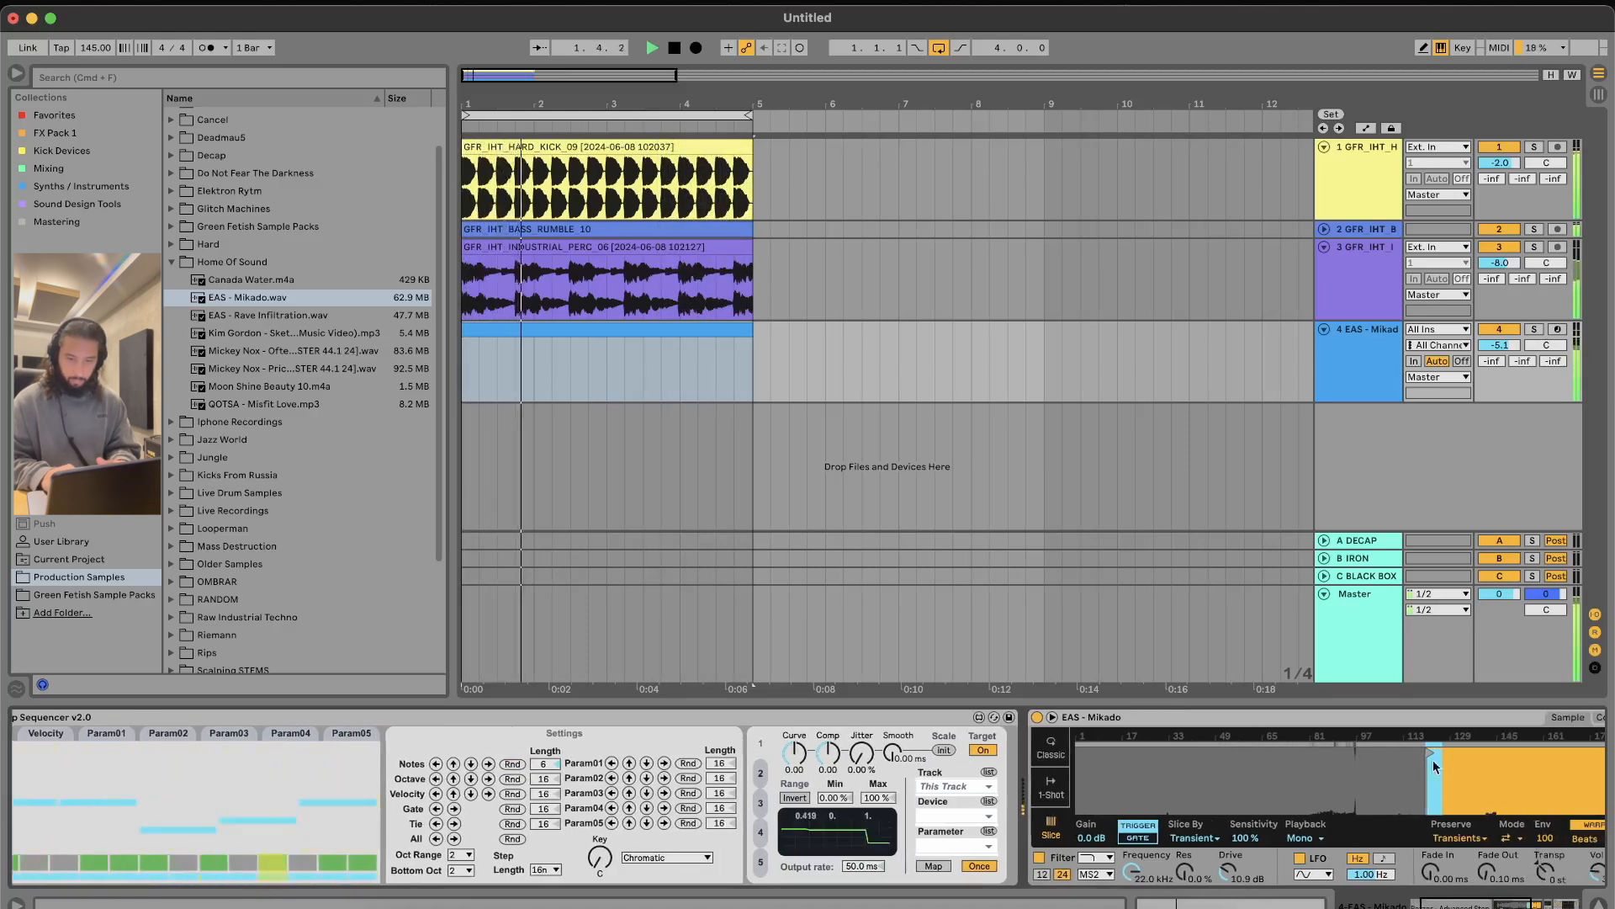
left_click_drag(1441, 764, 1535, 757)
left_click_drag(1545, 879, 1544, 872)
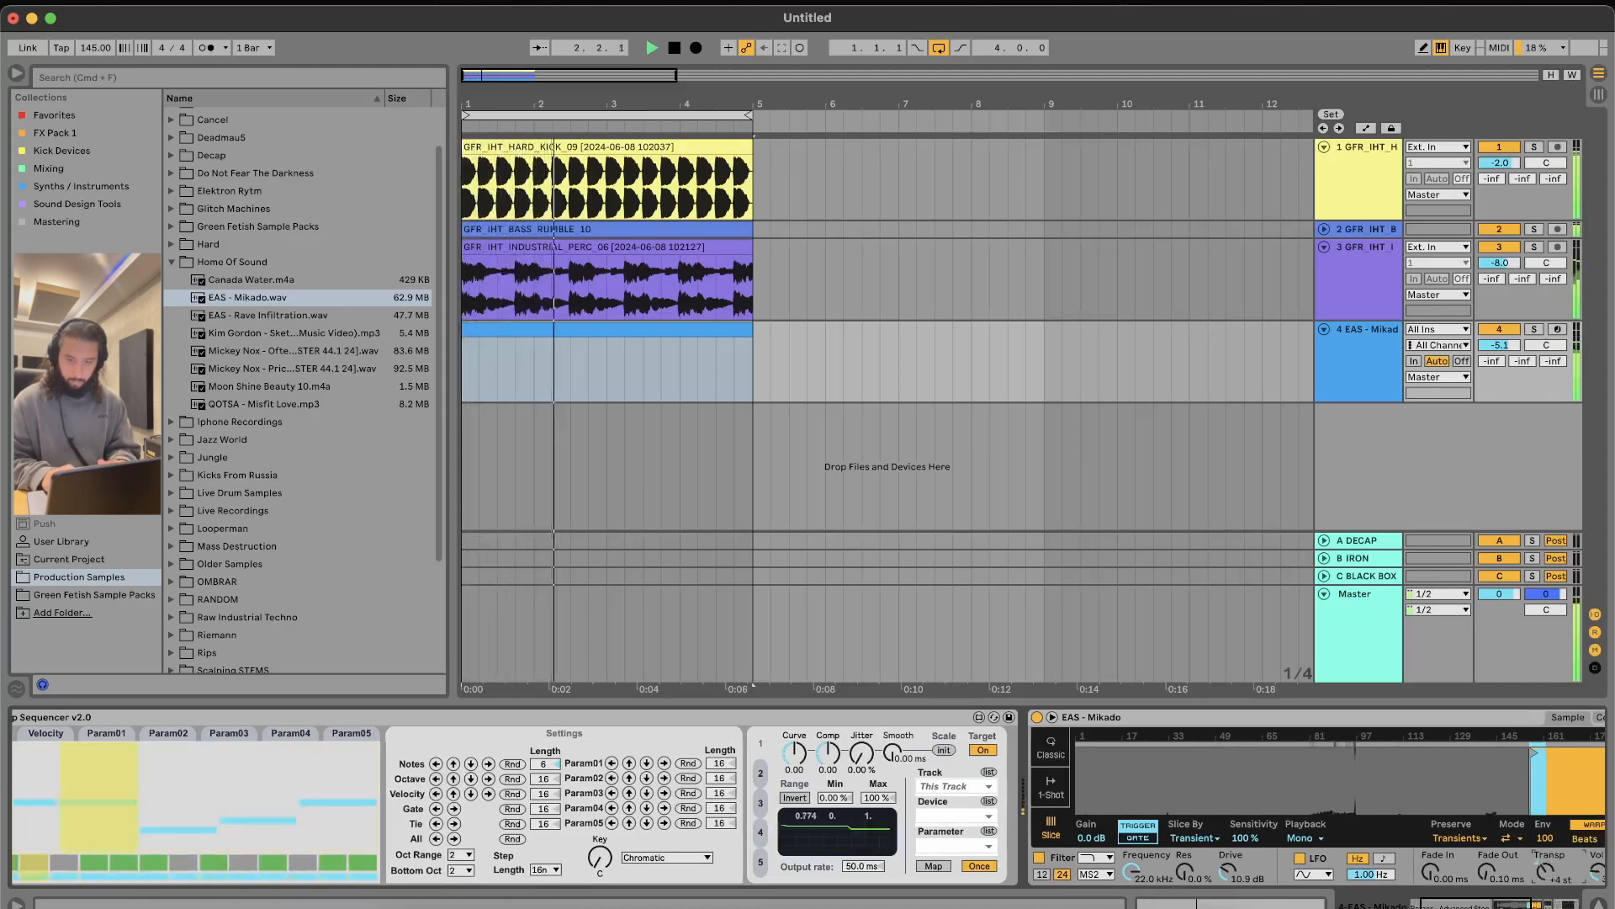
scroll(1171, 745, "right", 10)
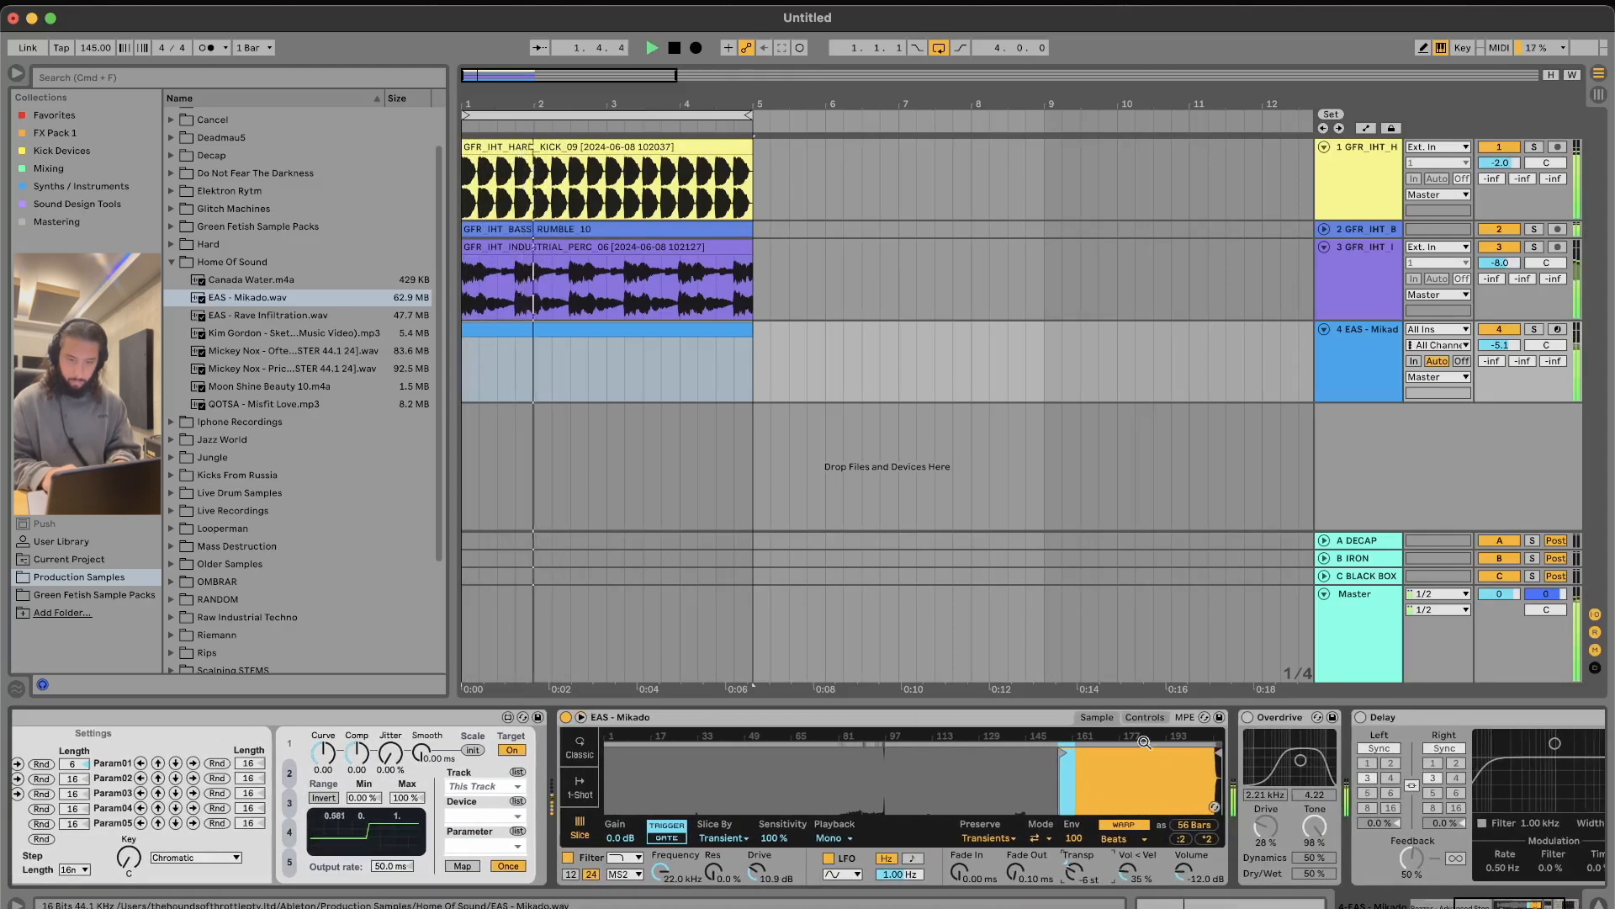
Step: Audition the Mikado sample with Simpler's start point at about bar 170 and at about bar 13, restarting playback
left_click_drag(1063, 749, 1102, 753)
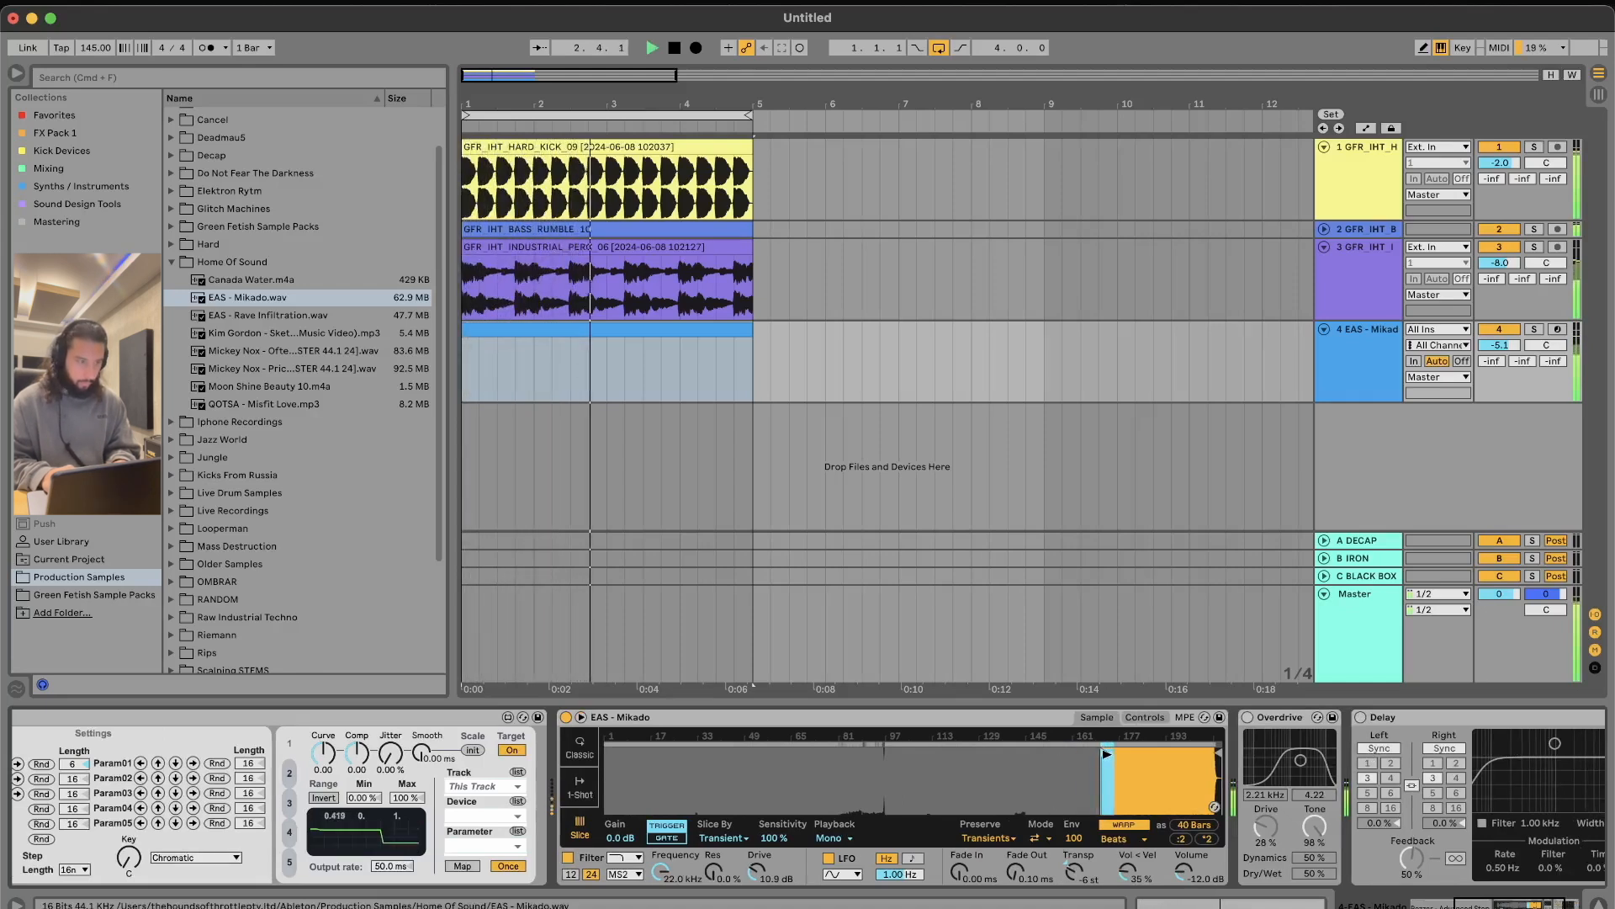
mouse_move(1108, 753)
left_mouse_down()
mouse_move(1136, 754)
mouse_move(672, 754)
mouse_move(708, 829)
mouse_move(707, 779)
mouse_move(1216, 763)
mouse_move(604, 772)
mouse_move(692, 776)
left_mouse_up()
key("space")
key("space")
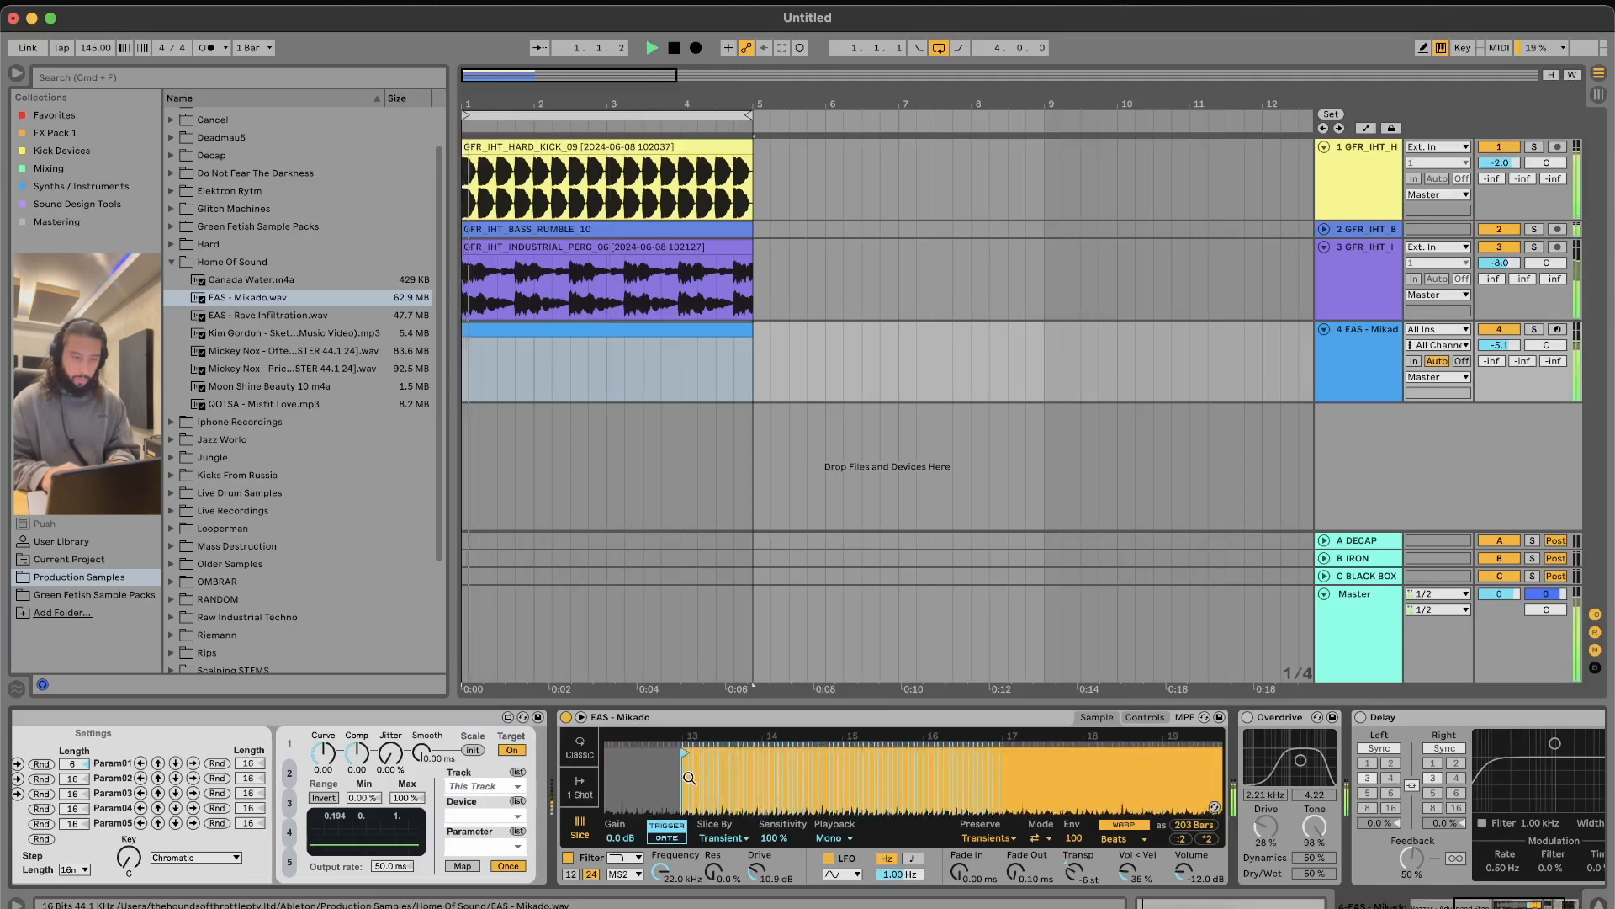
Step: With track 4 soloed, enable Overdrive at 3.58 kHz, and return to the full mix with the track volume at -5.0 dB
left_click(1534, 328)
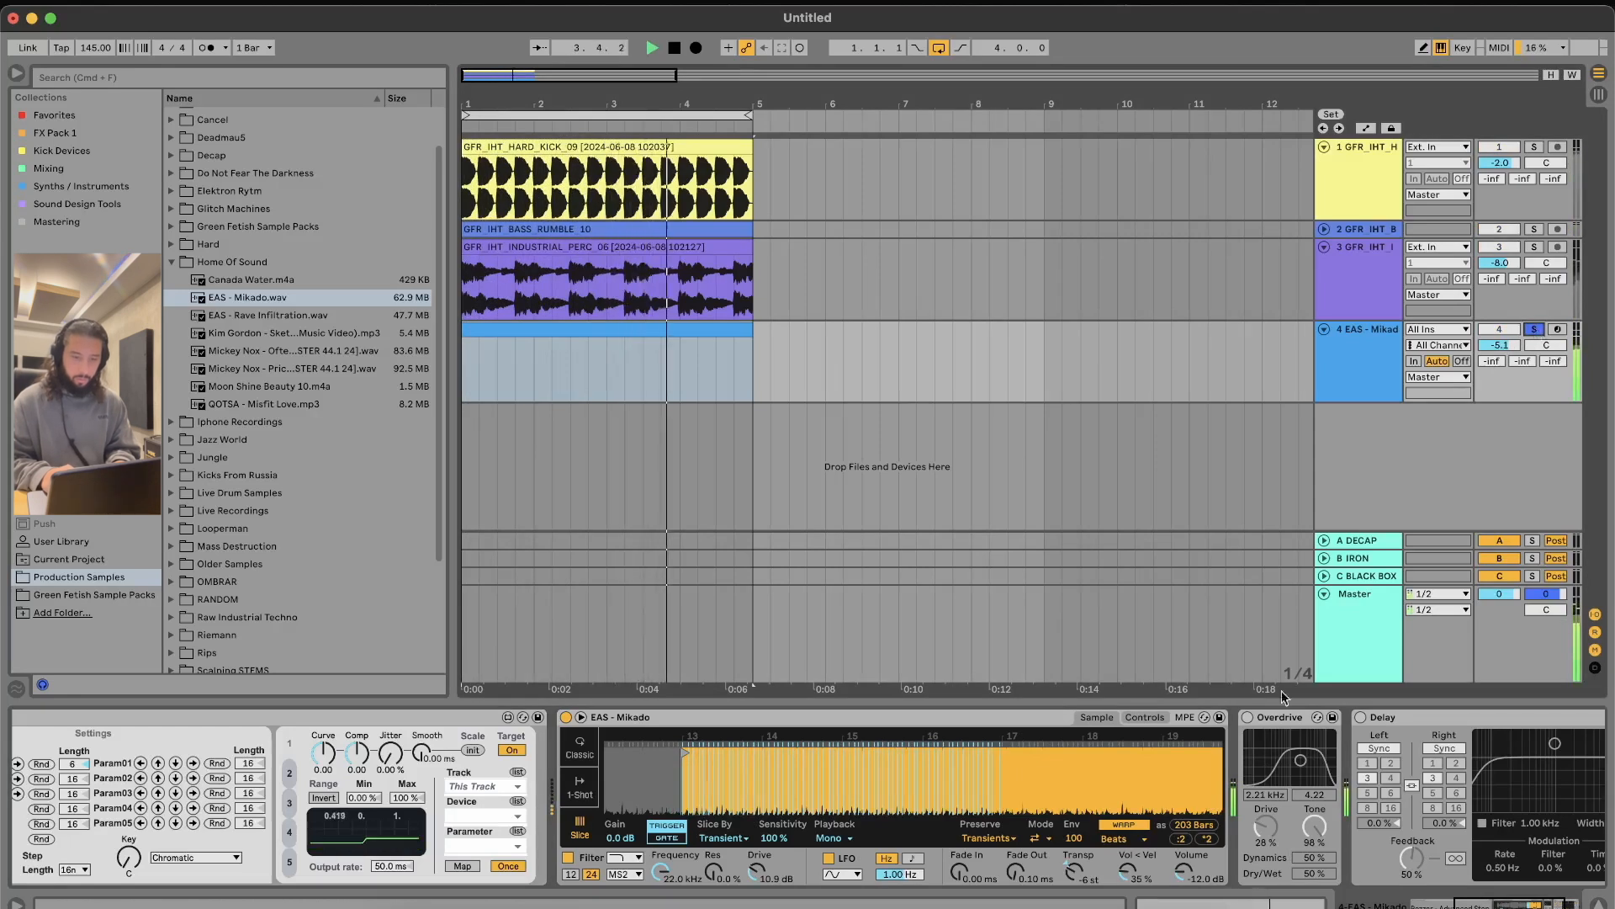
left_click(1249, 717)
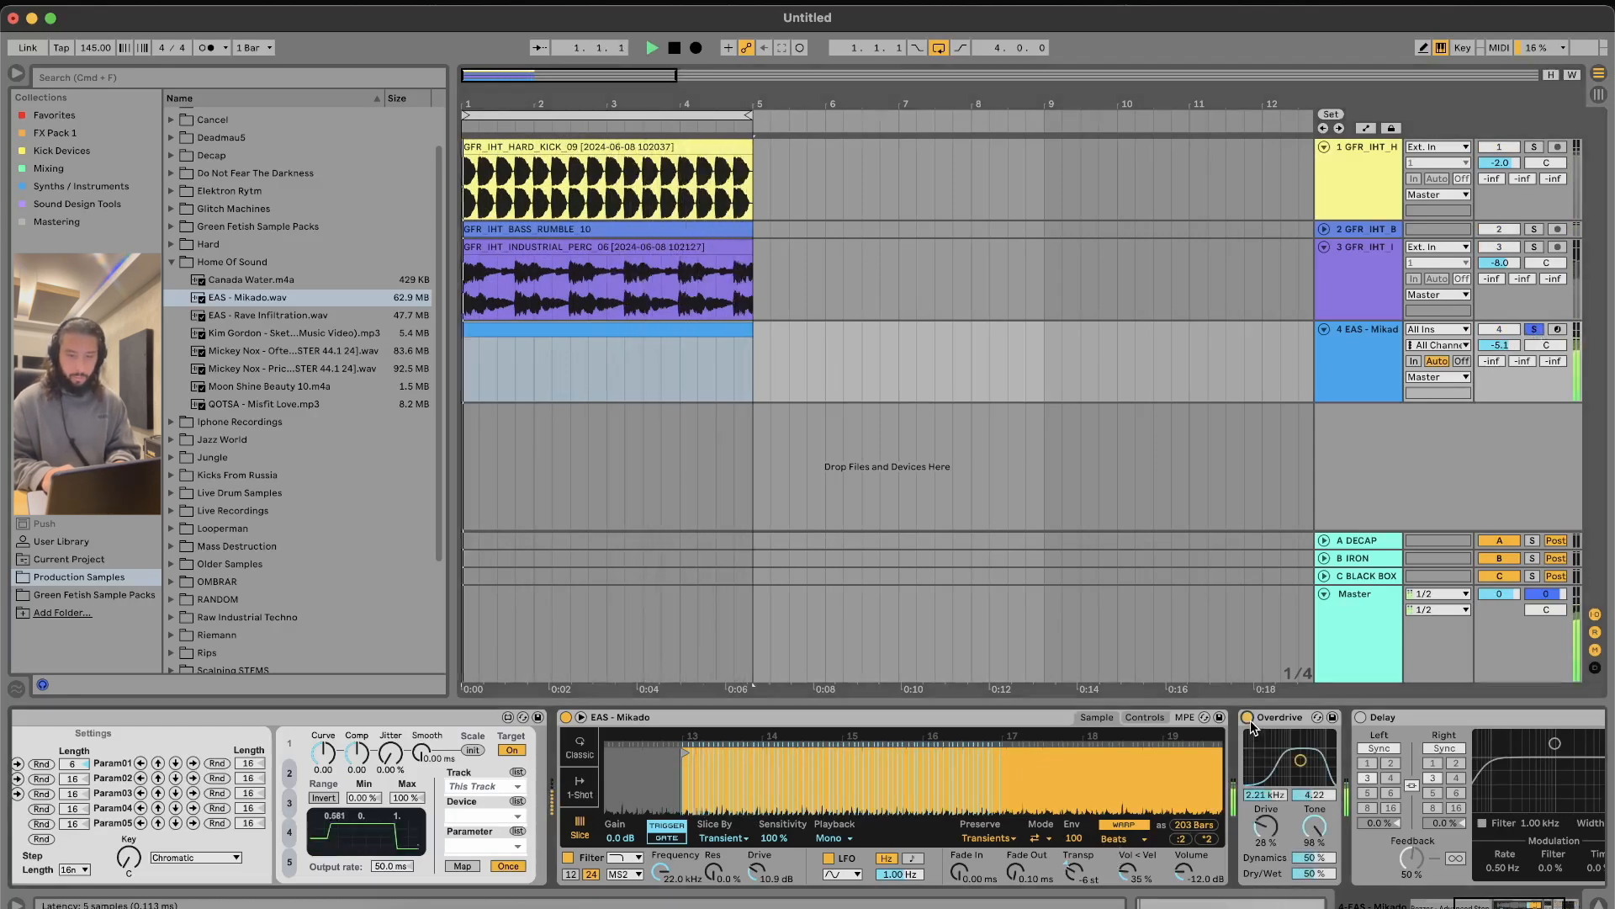
left_click_drag(1321, 768, 1306, 760)
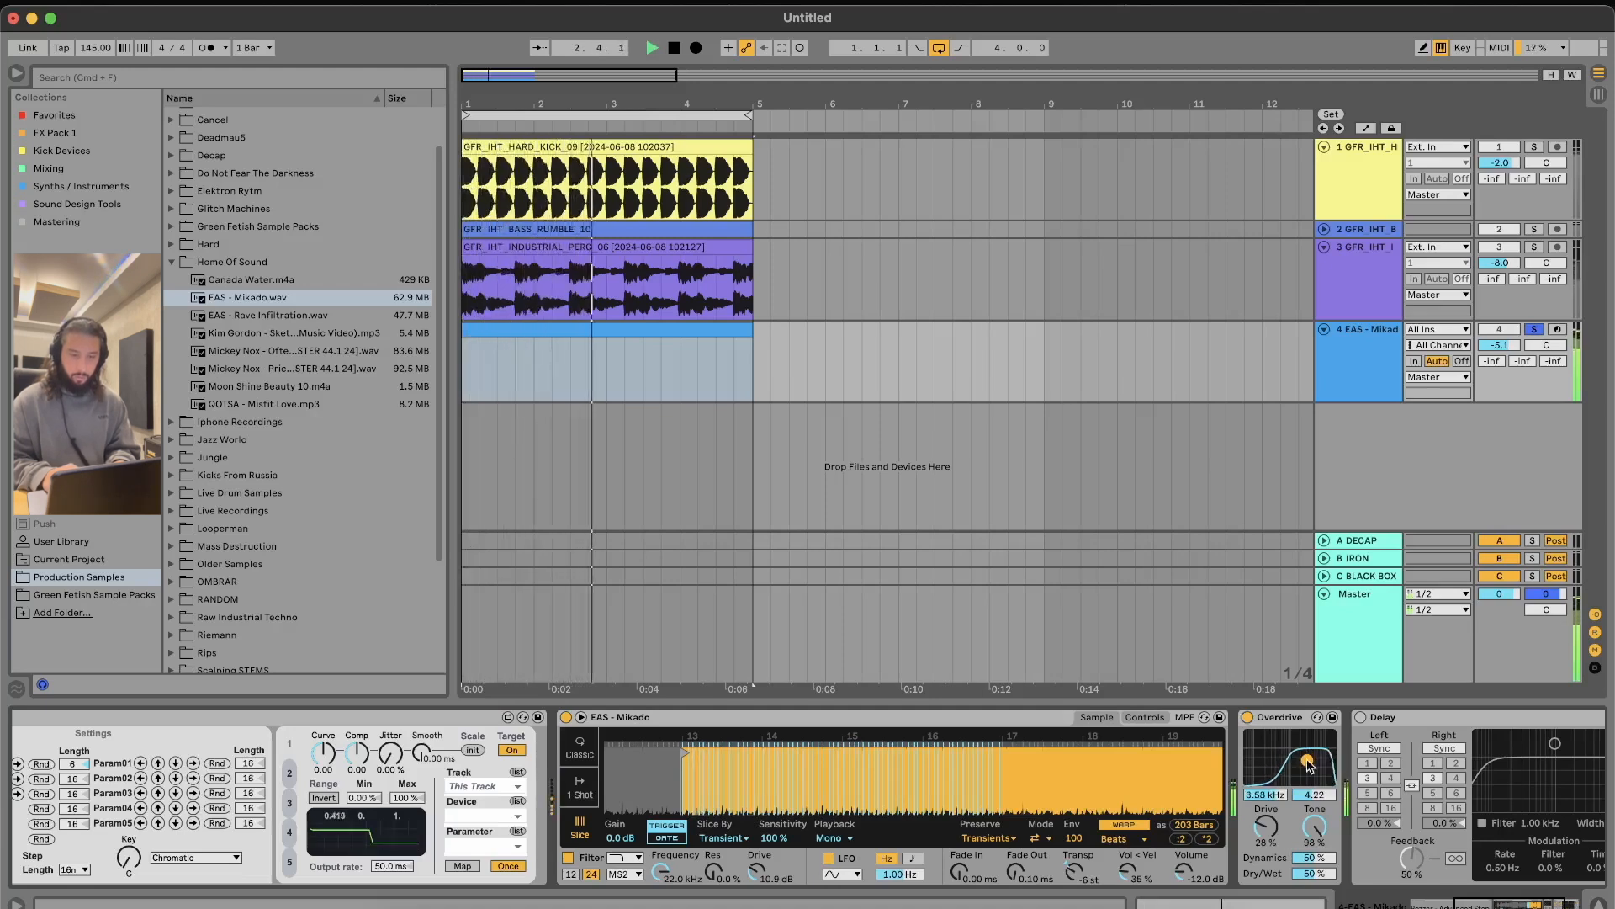
left_click(1536, 329)
left_click_drag(1509, 348, 1509, 346)
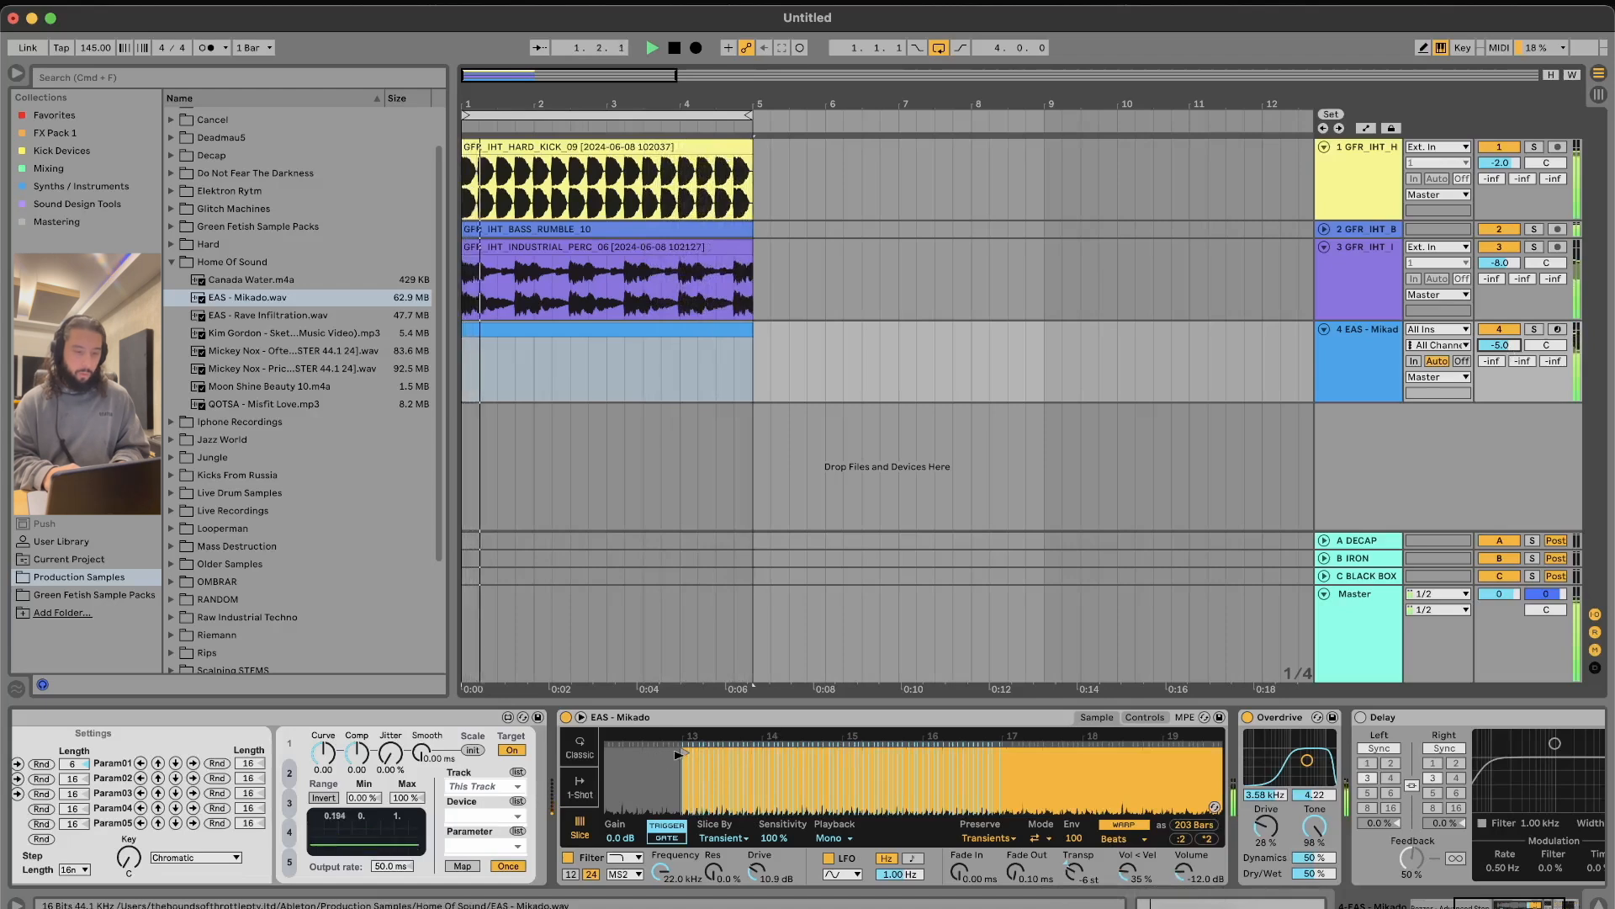
Step: Move Simpler's start point to about bar 17, raise the filter drive to 21.5 dB and stop playback
mouse_move(683, 754)
left_mouse_down()
mouse_move(915, 754)
mouse_move(1027, 781)
left_mouse_up()
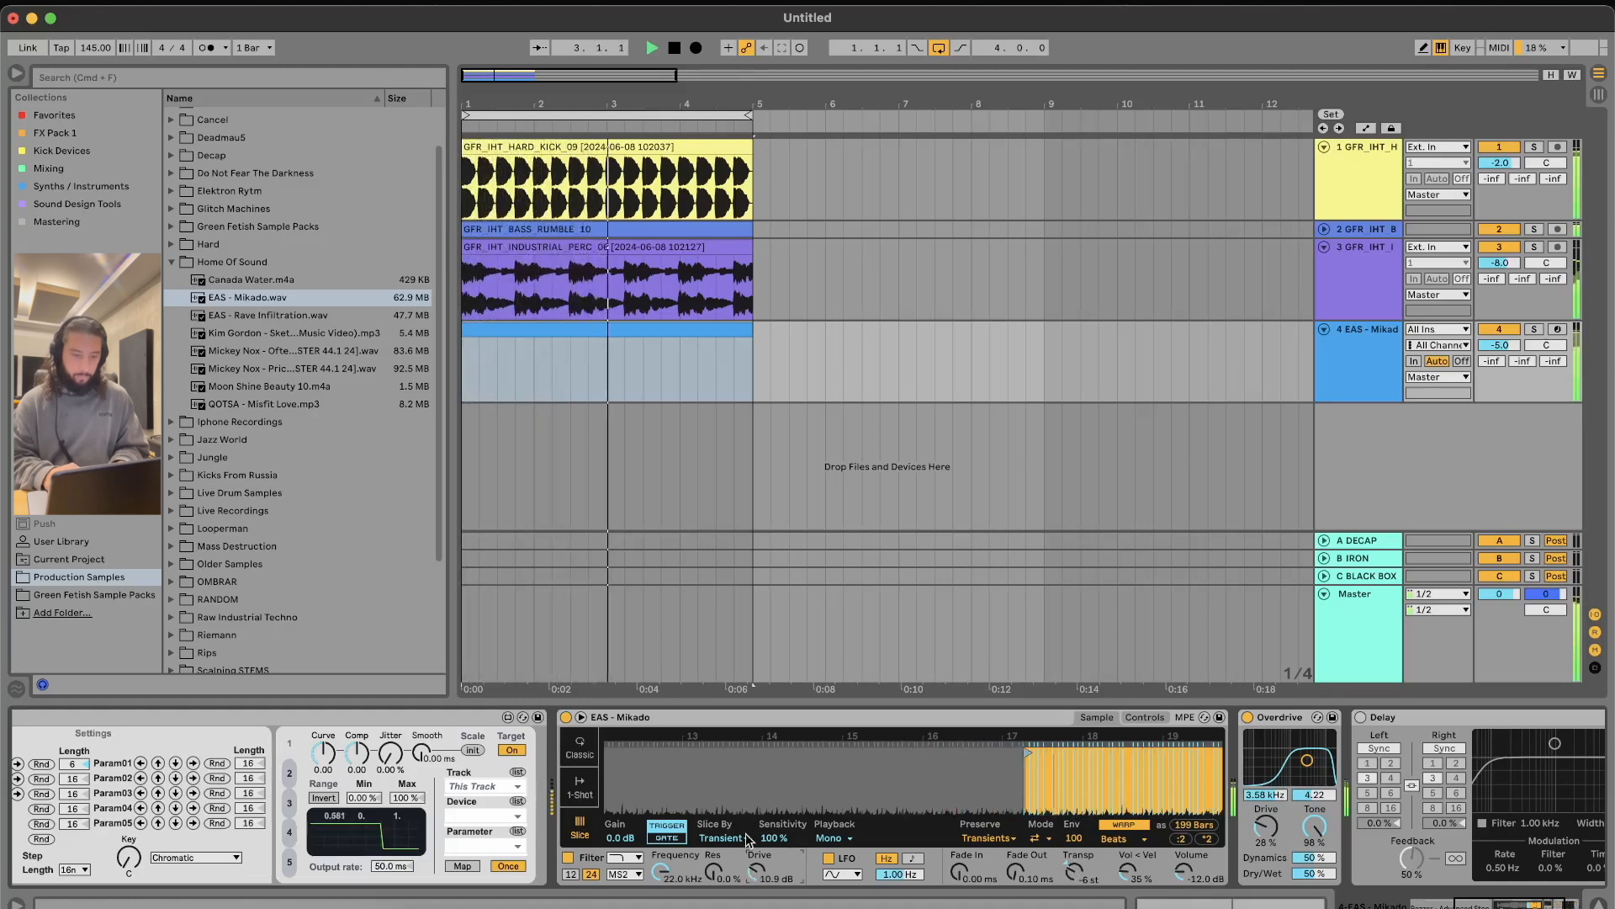
left_click_drag(758, 871, 758, 809)
key("space")
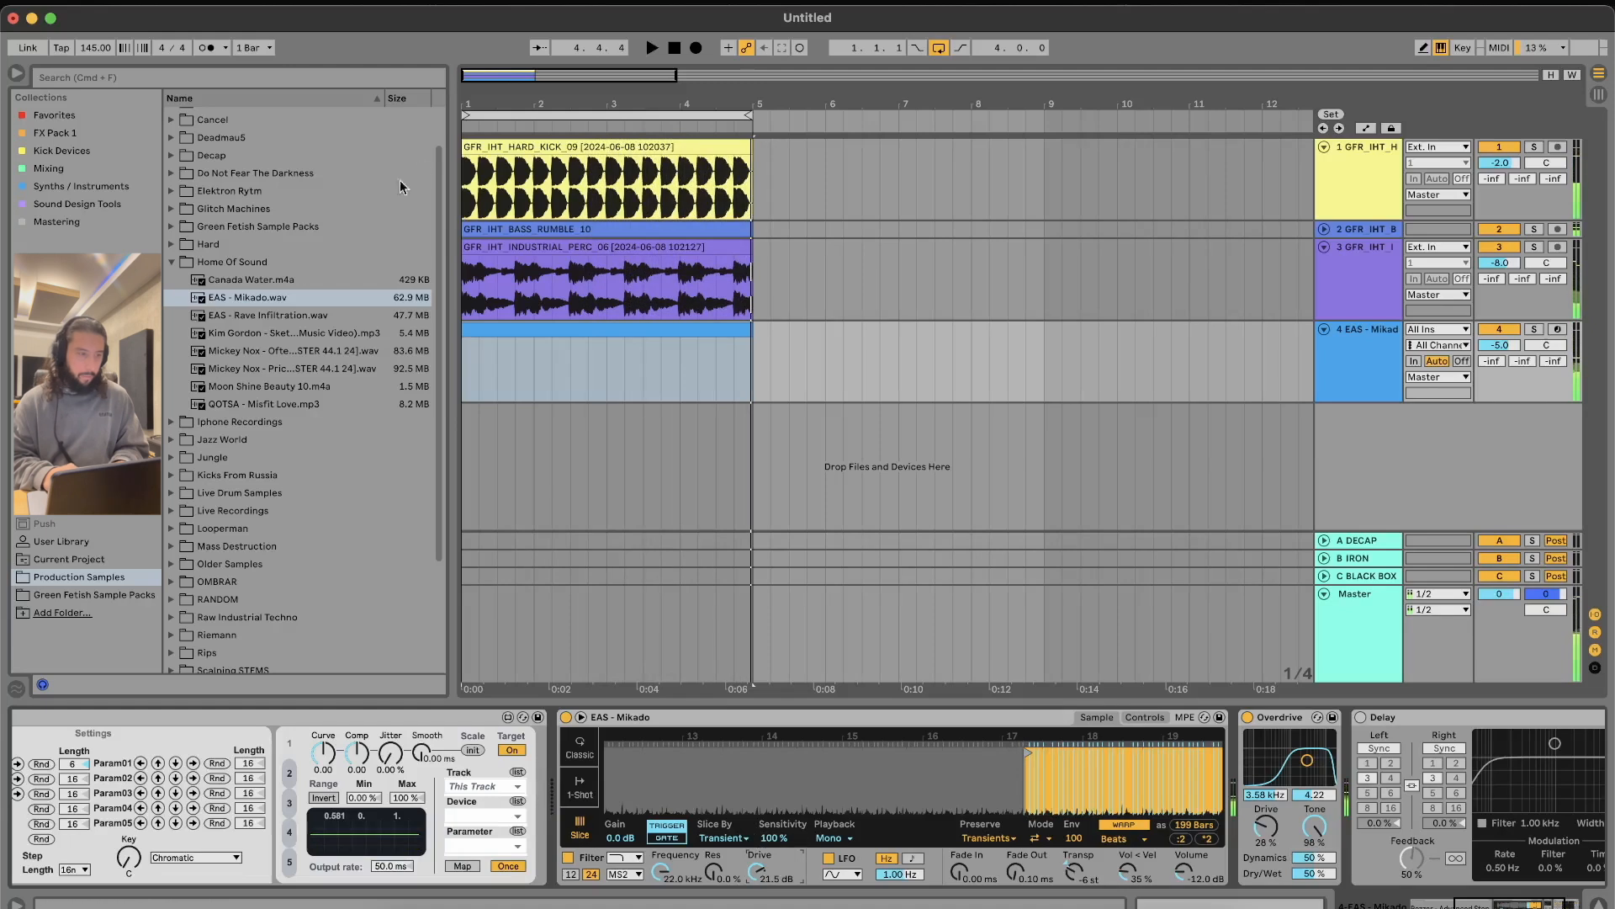
Step: Replace Simpler's sample with the Mickey Nox - Often Vicious file from the Home Of Sound folder and play it briefly
left_click(256, 355)
left_click_drag(272, 360, 686, 768)
key("space")
key("space")
key("space")
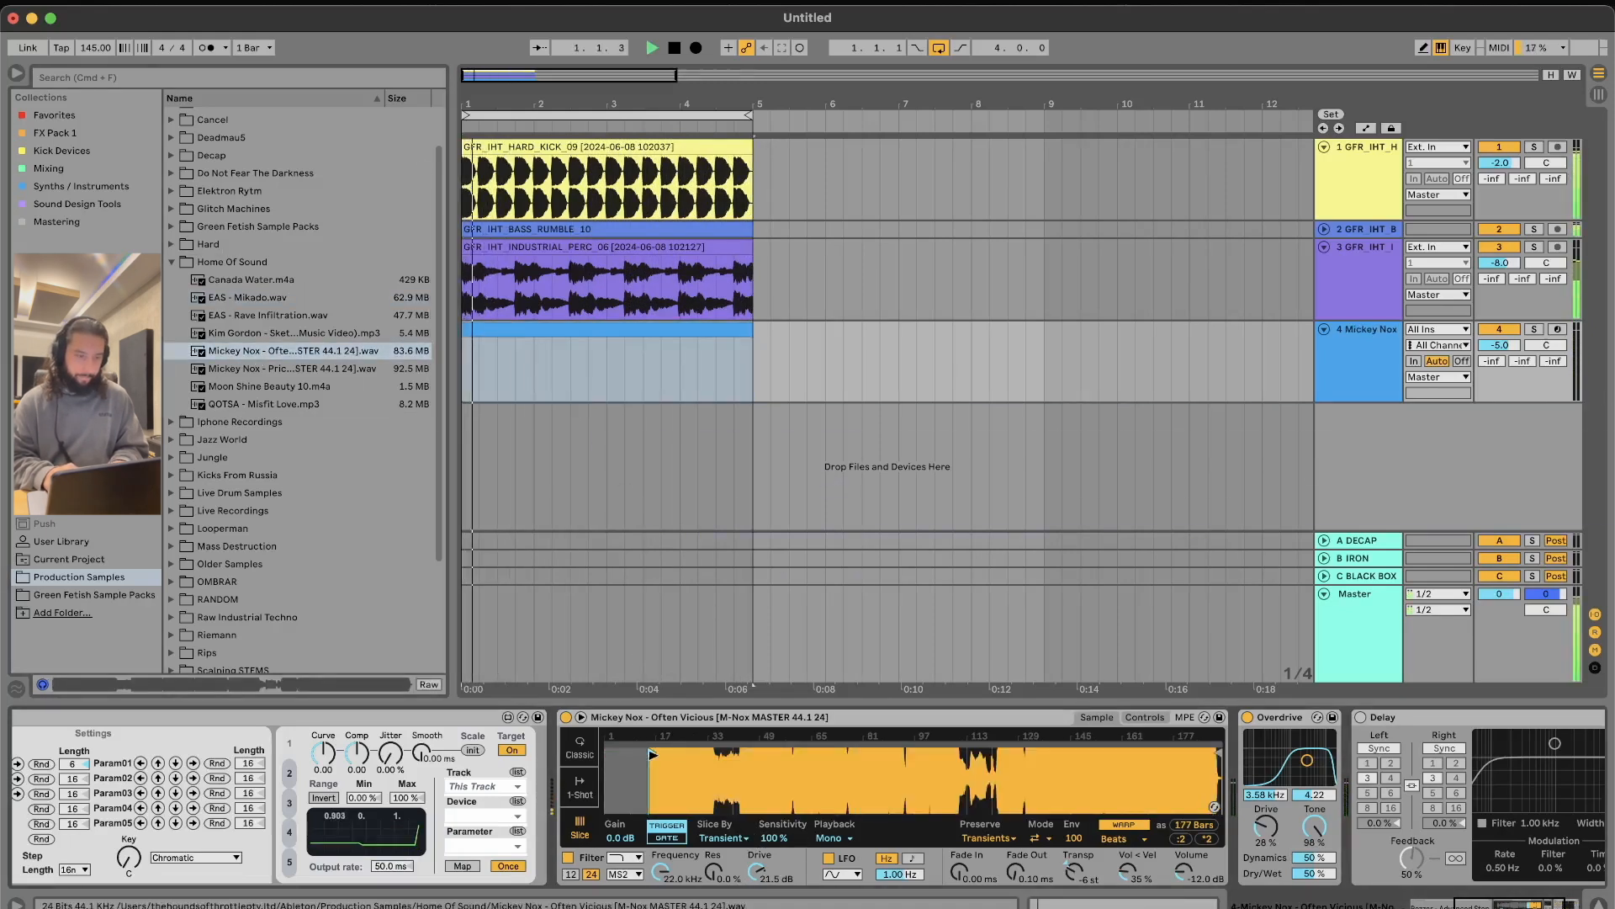
key("space")
Step: Fold track 3 and solo track 4 to hear the sliced Often Vicious sample on its own
double_click(1544, 319)
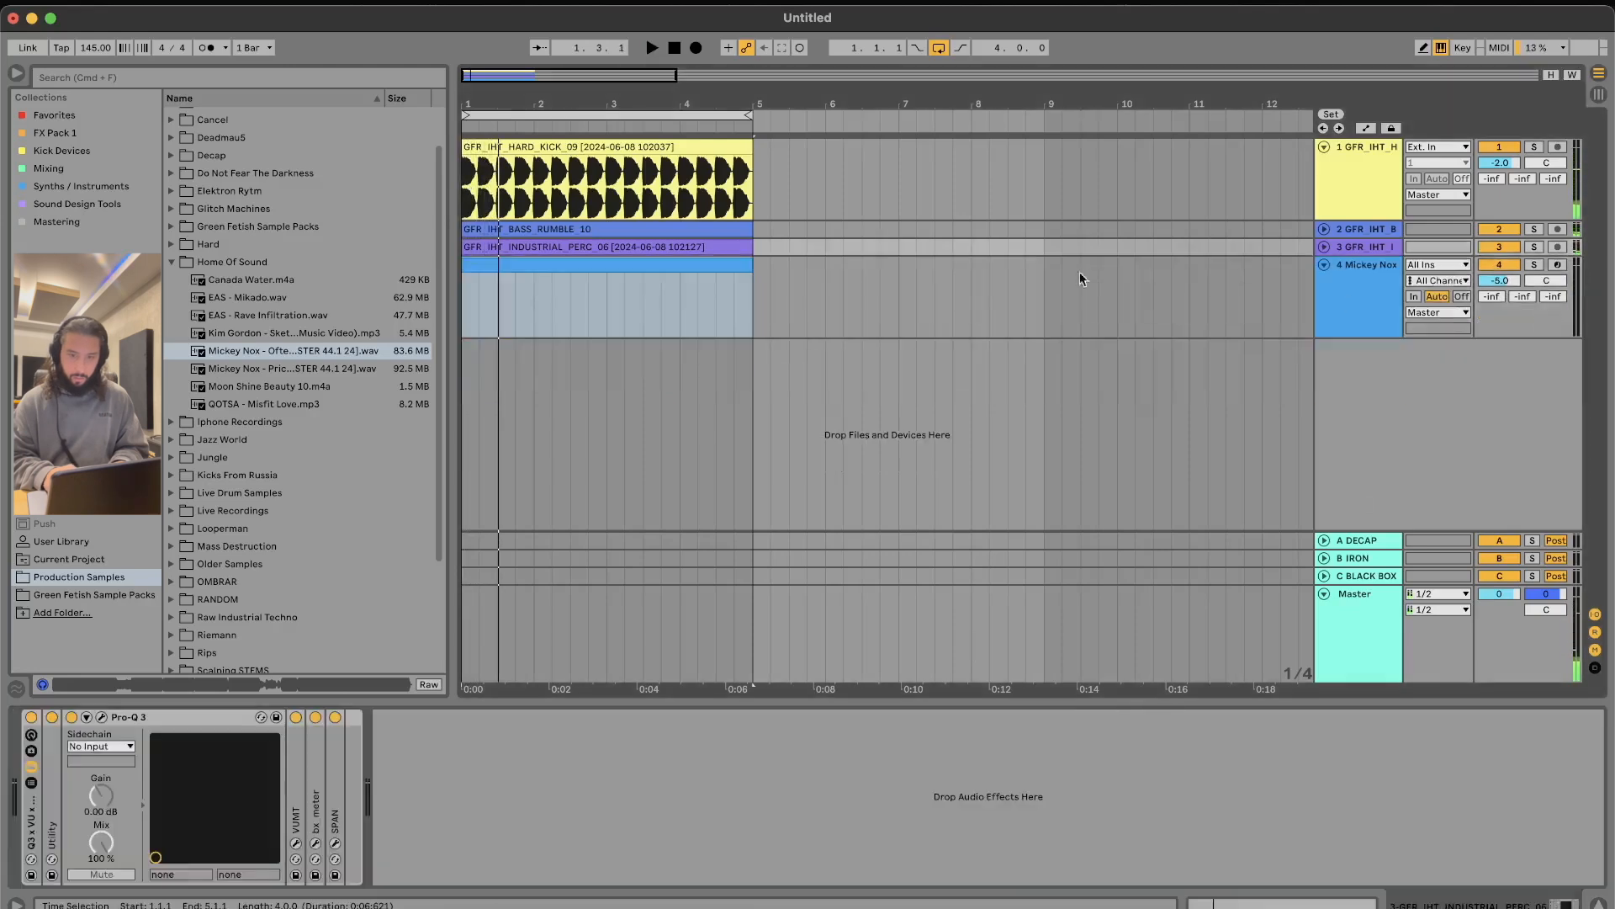
left_click(710, 264)
key("space")
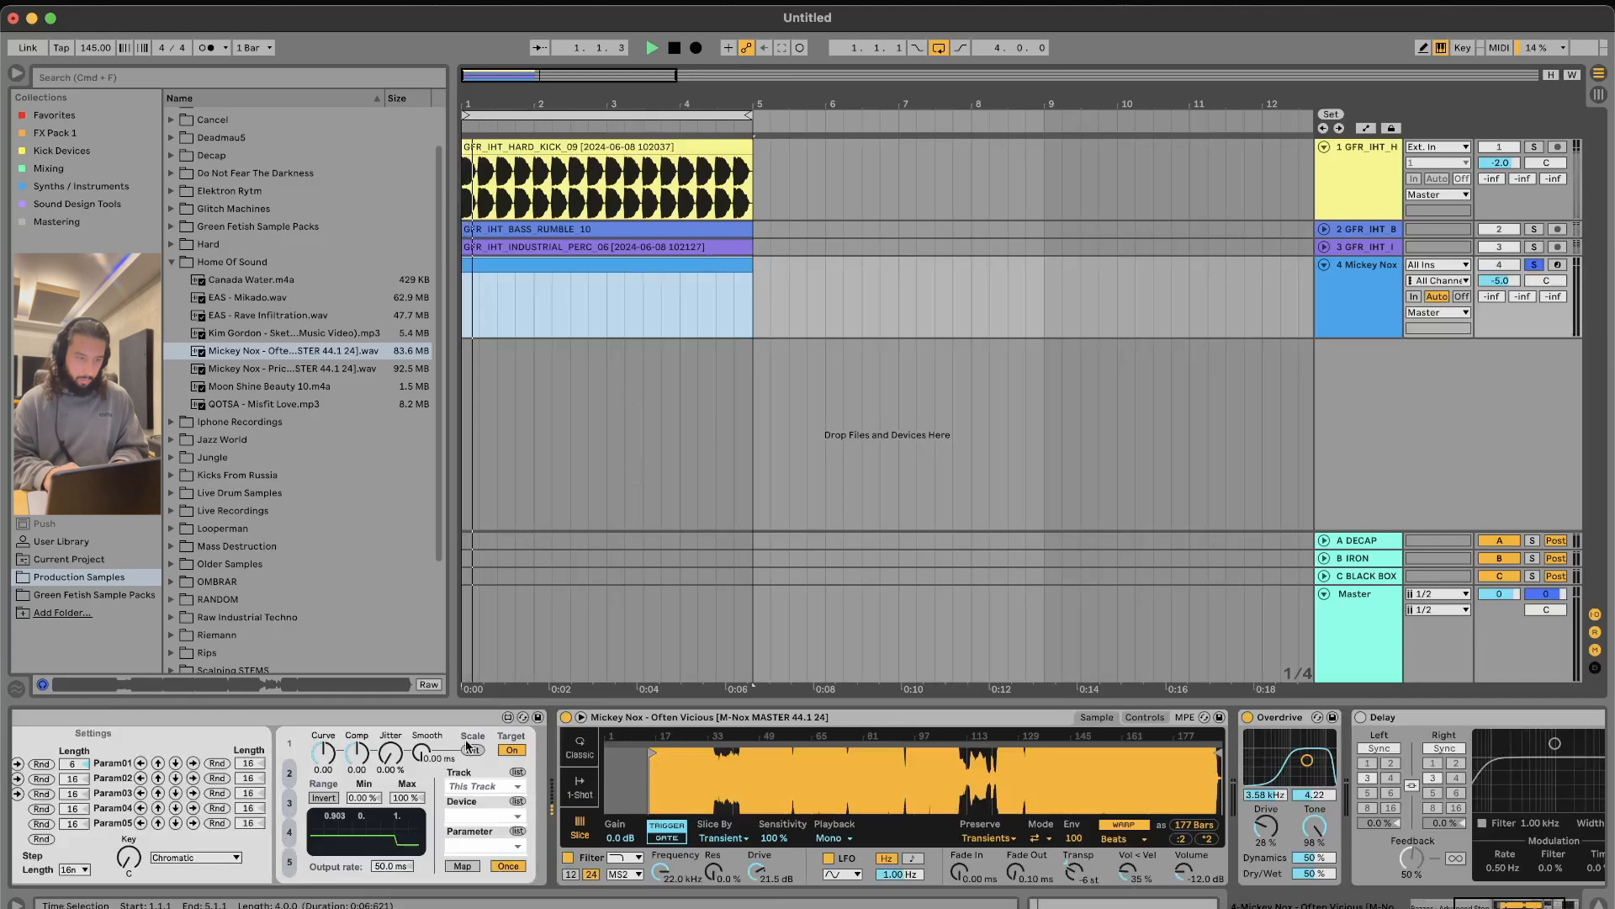
scroll(658, 751, "left", 5)
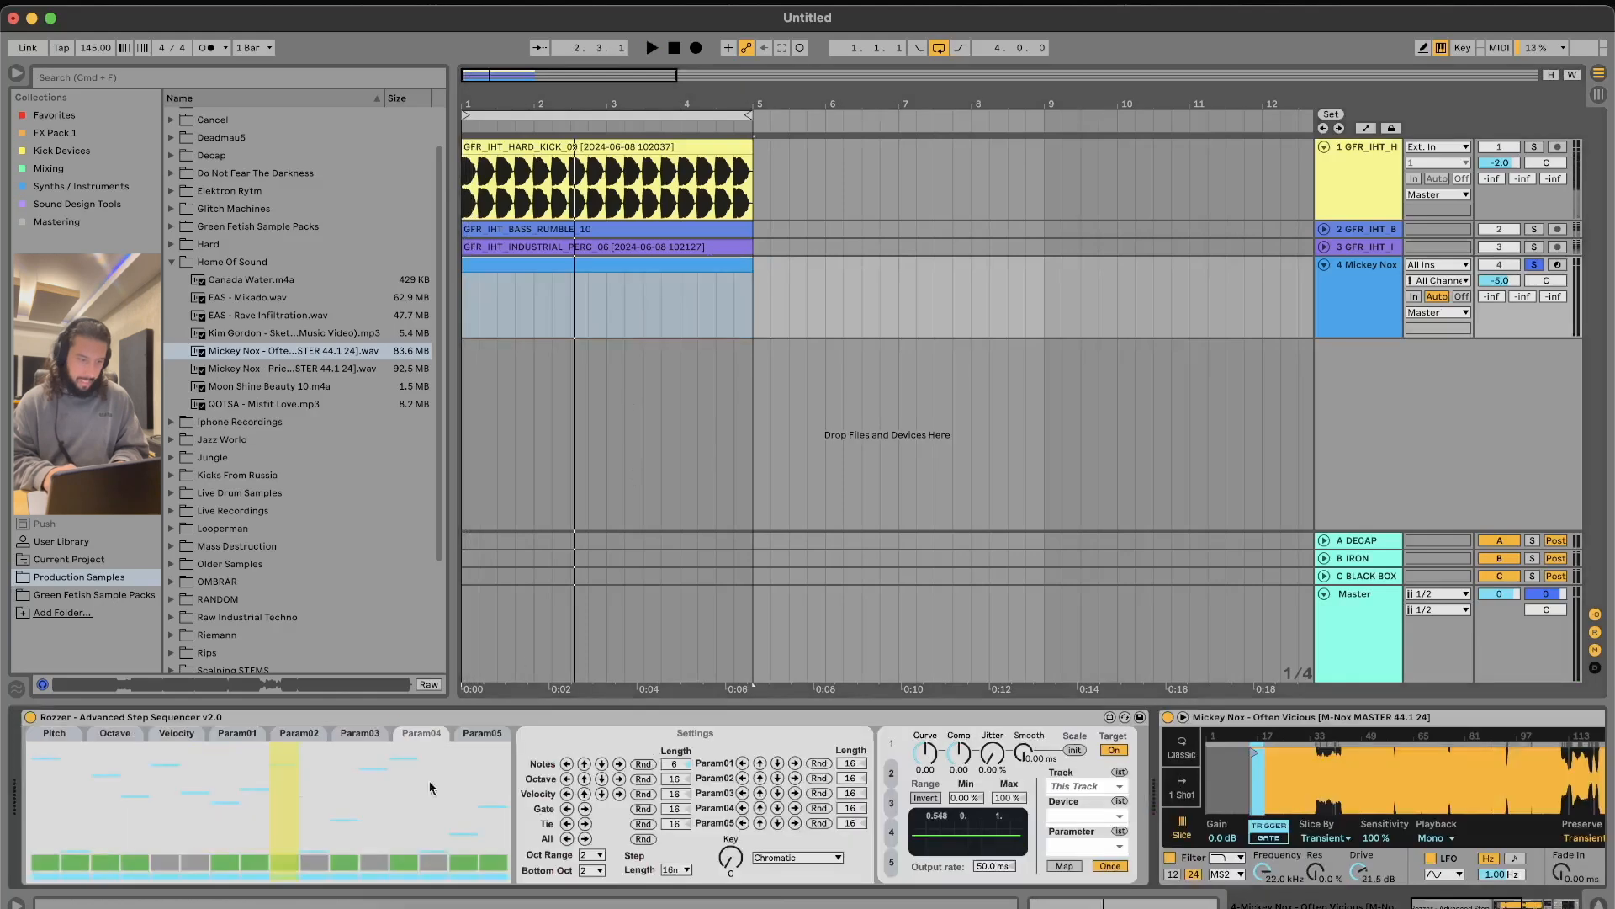
scroll(672, 808, "right", 5)
key("space")
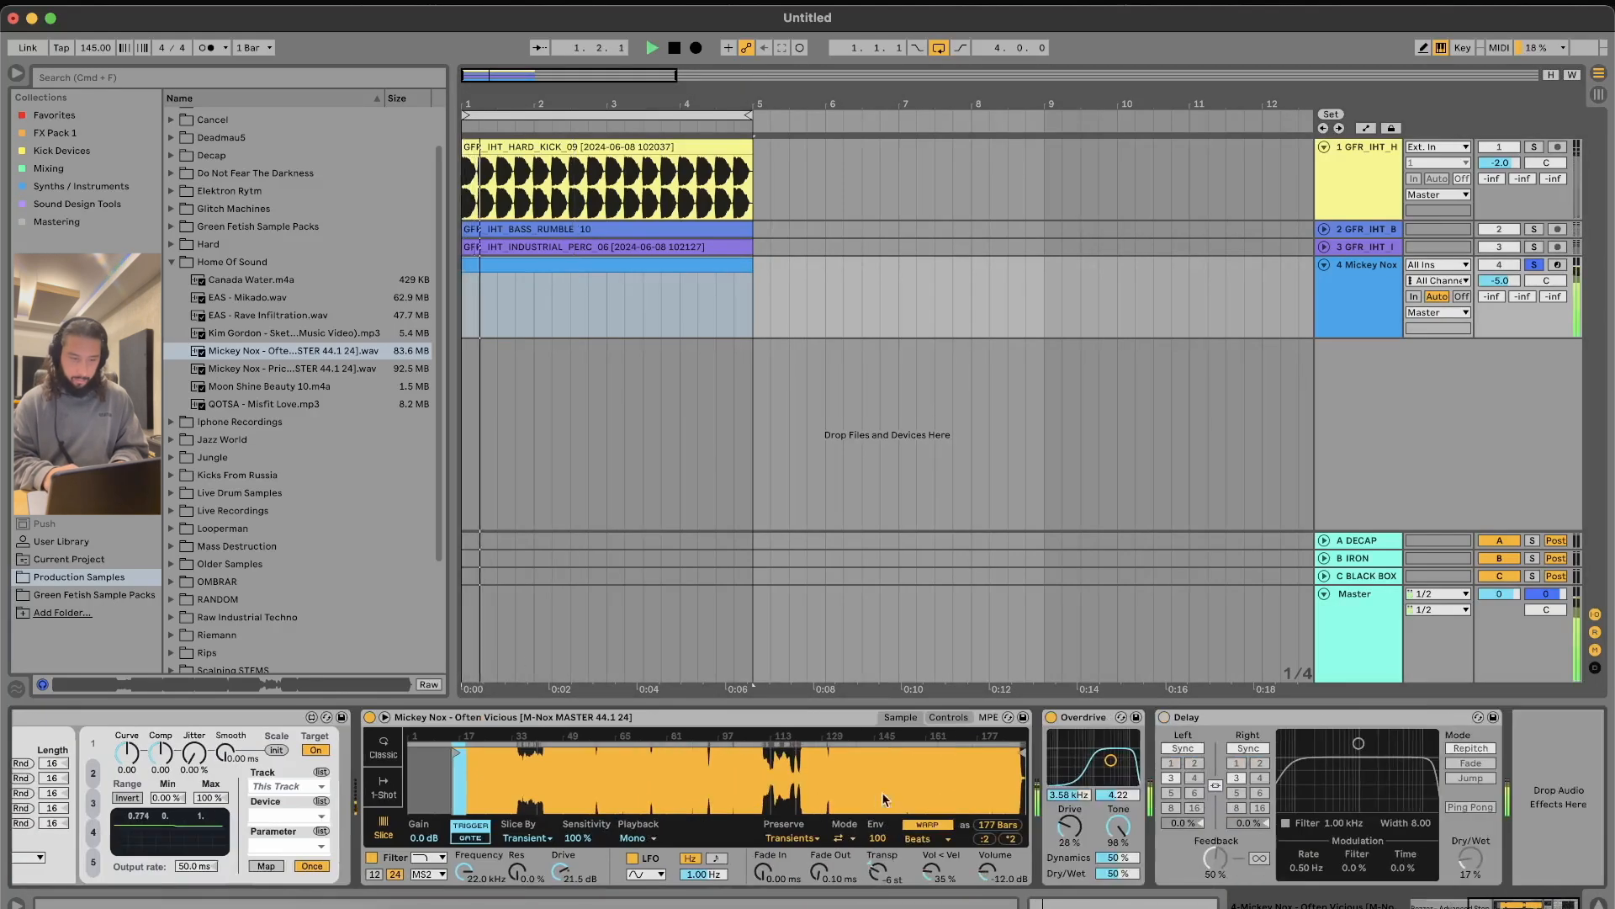
key("space")
key("space")
Step: Lower Simpler's filter drive to 6.86 dB and move the start point to about bar 25 and on to about bar 35
left_click_drag(458, 753, 493, 754)
left_click_drag(561, 871, 561, 907)
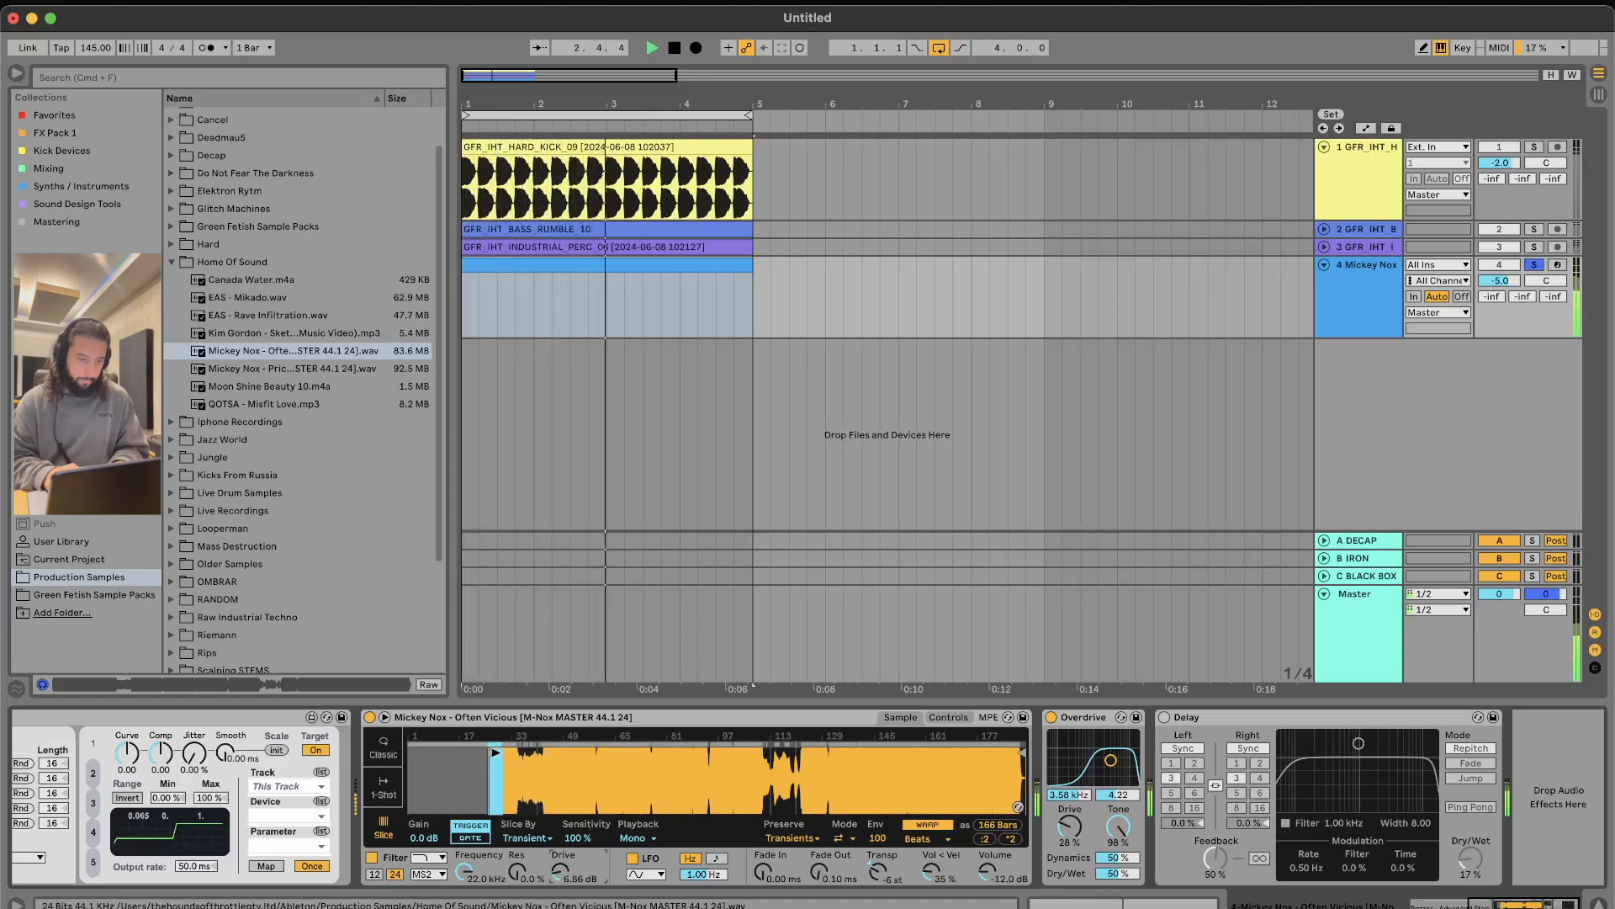
left_click_drag(493, 753, 530, 753)
key("space")
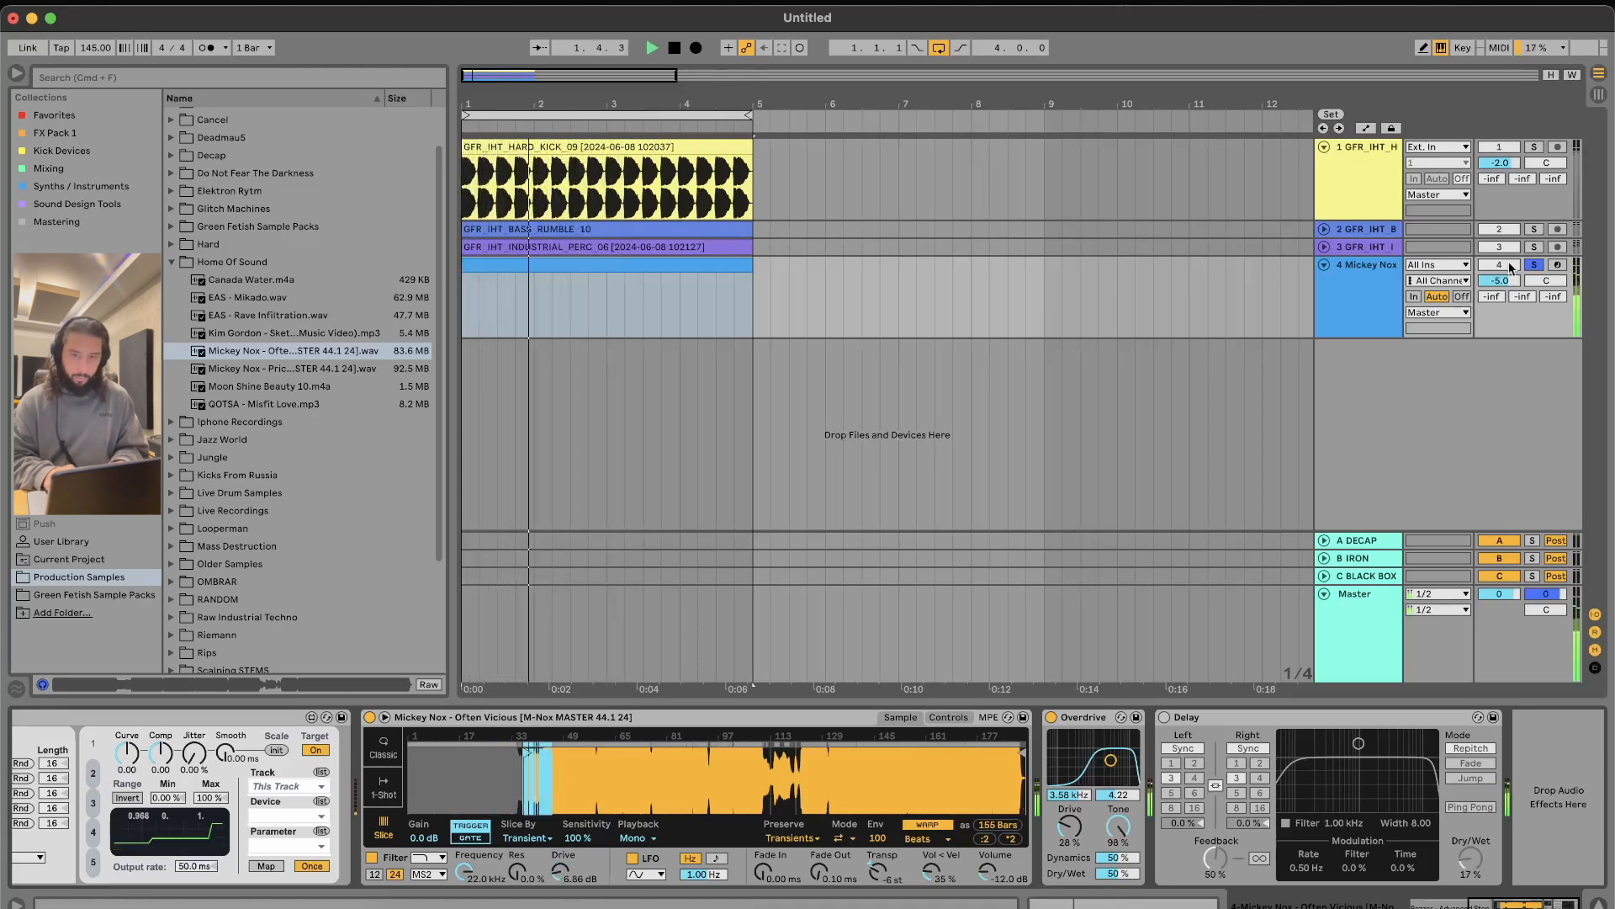
Step: In the full mix with track 4 reset to 0 dB, audition Simpler start points at about bar 34 and about bar 45
left_click(1535, 266)
double_click(1502, 282)
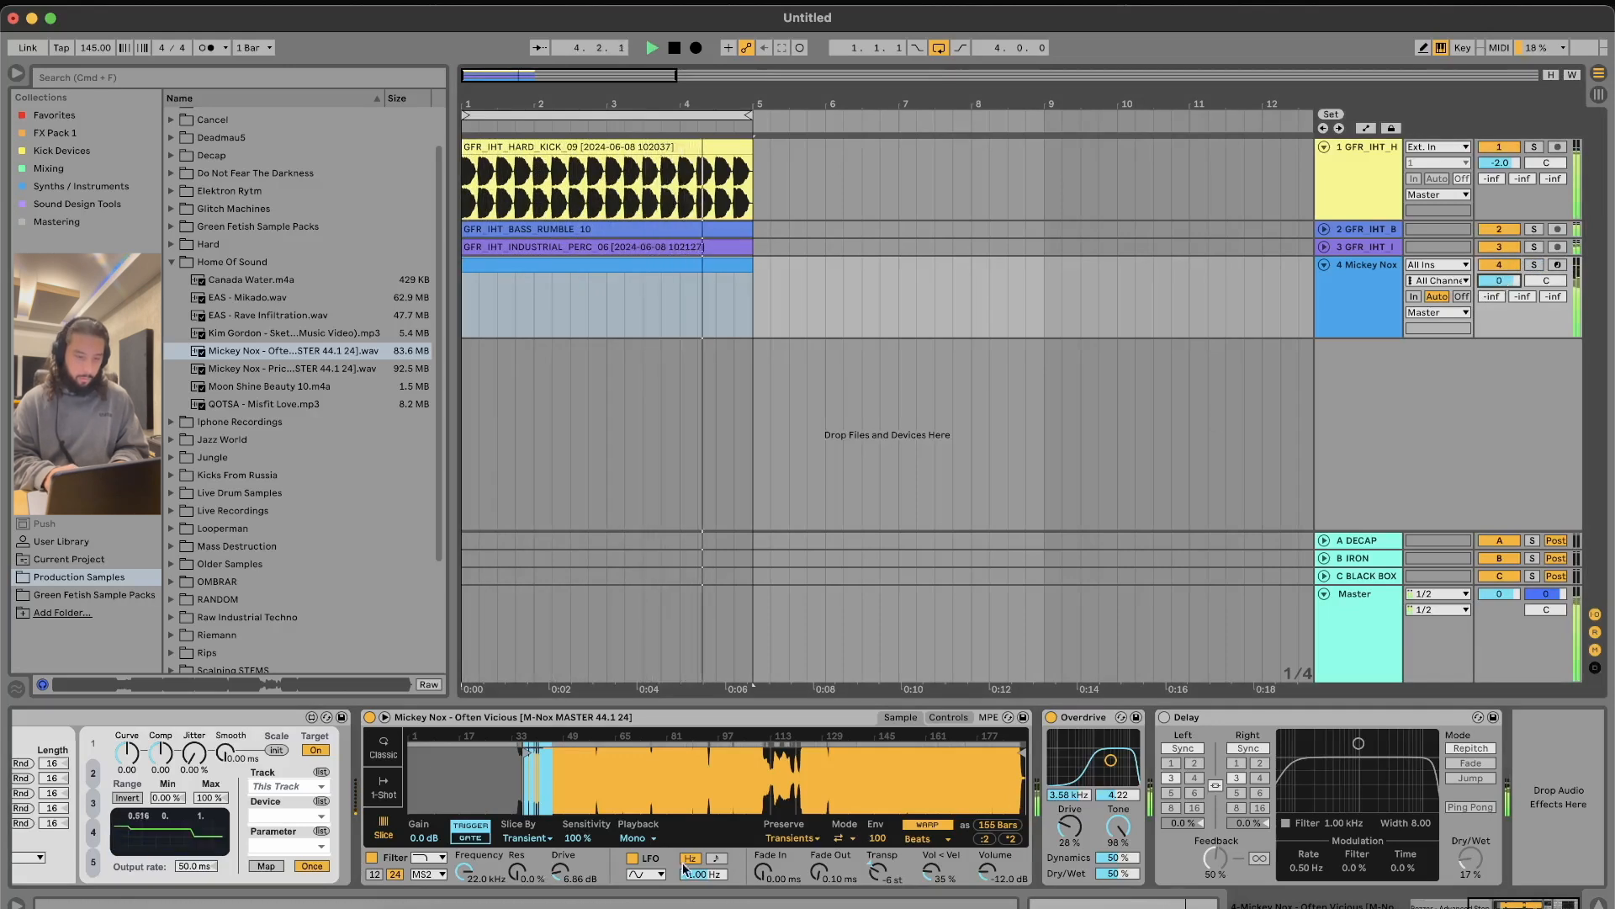
left_click_drag(529, 757, 652, 751)
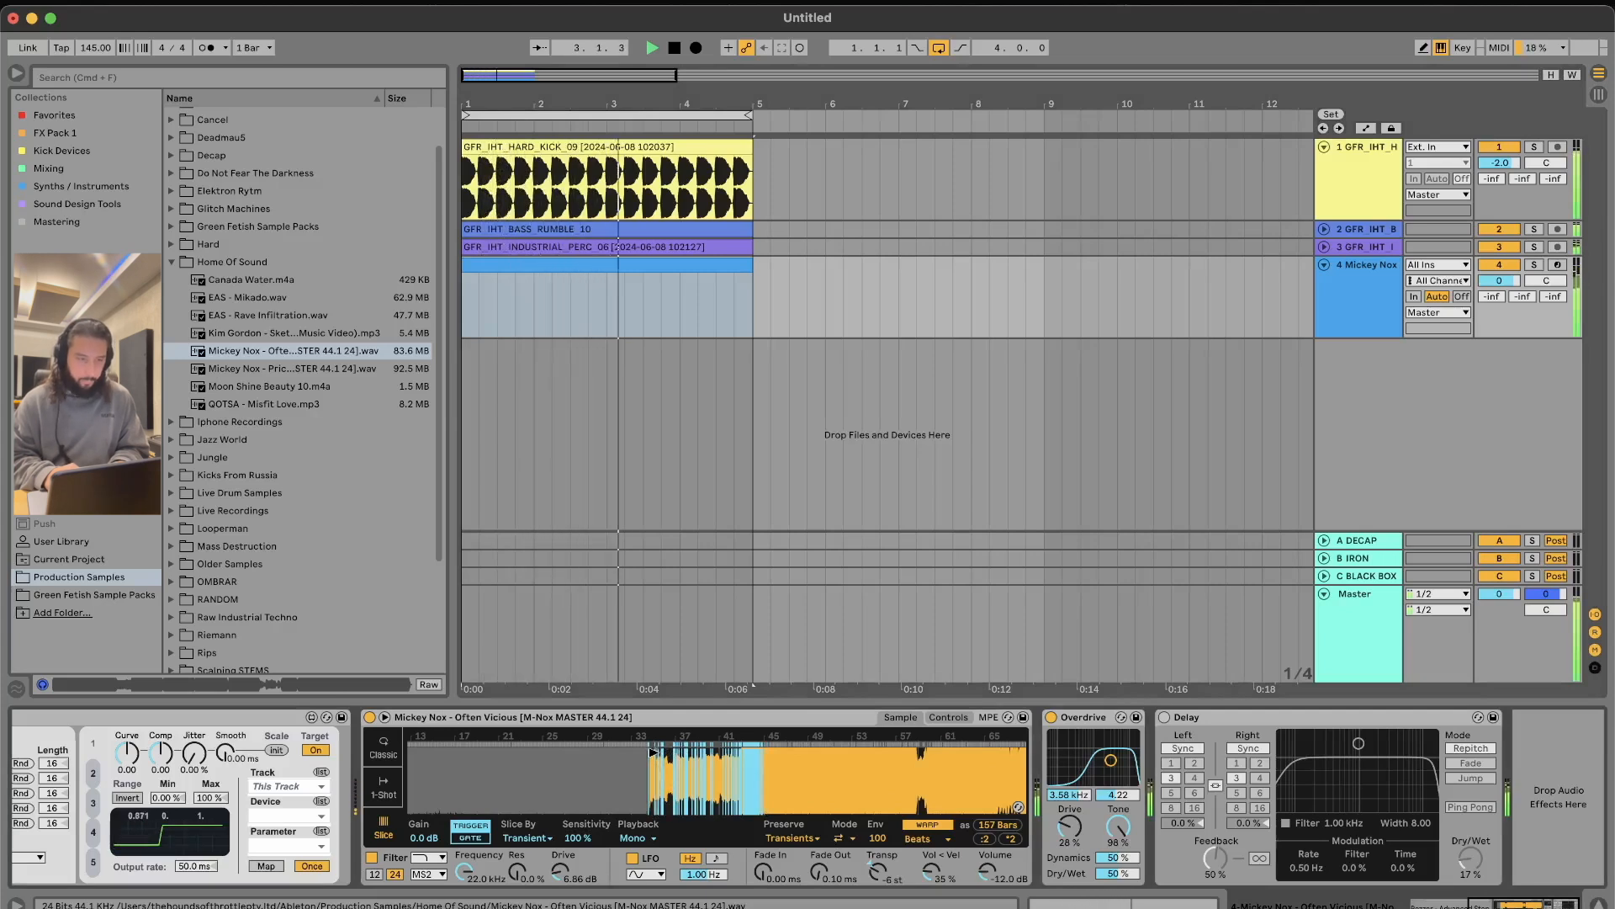
left_click_drag(653, 751, 770, 752)
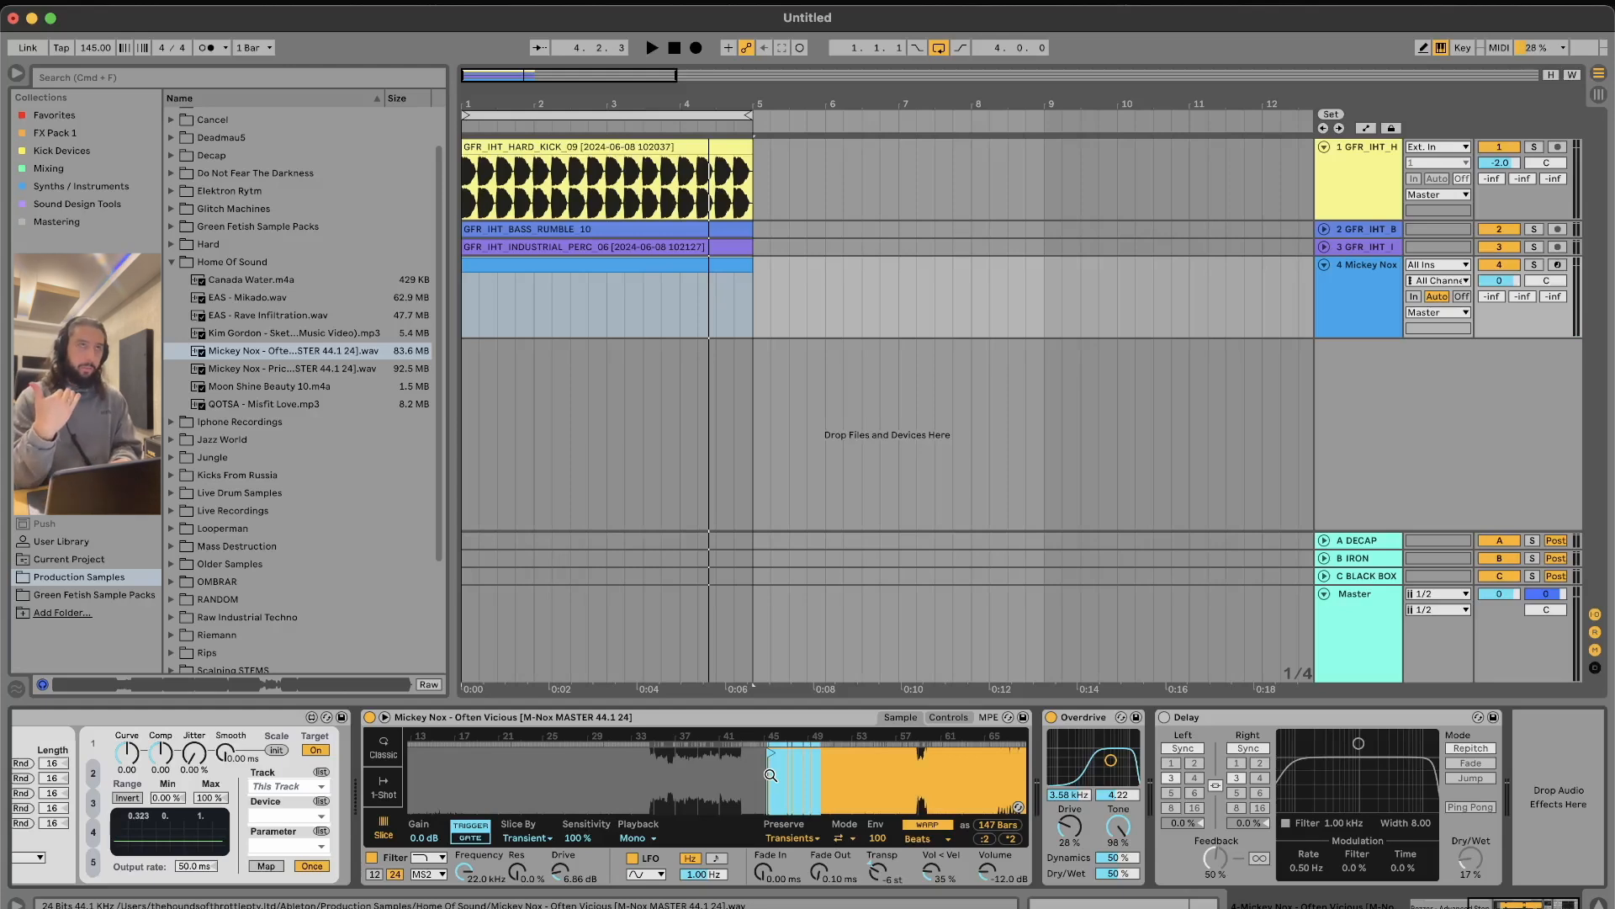
key("space")
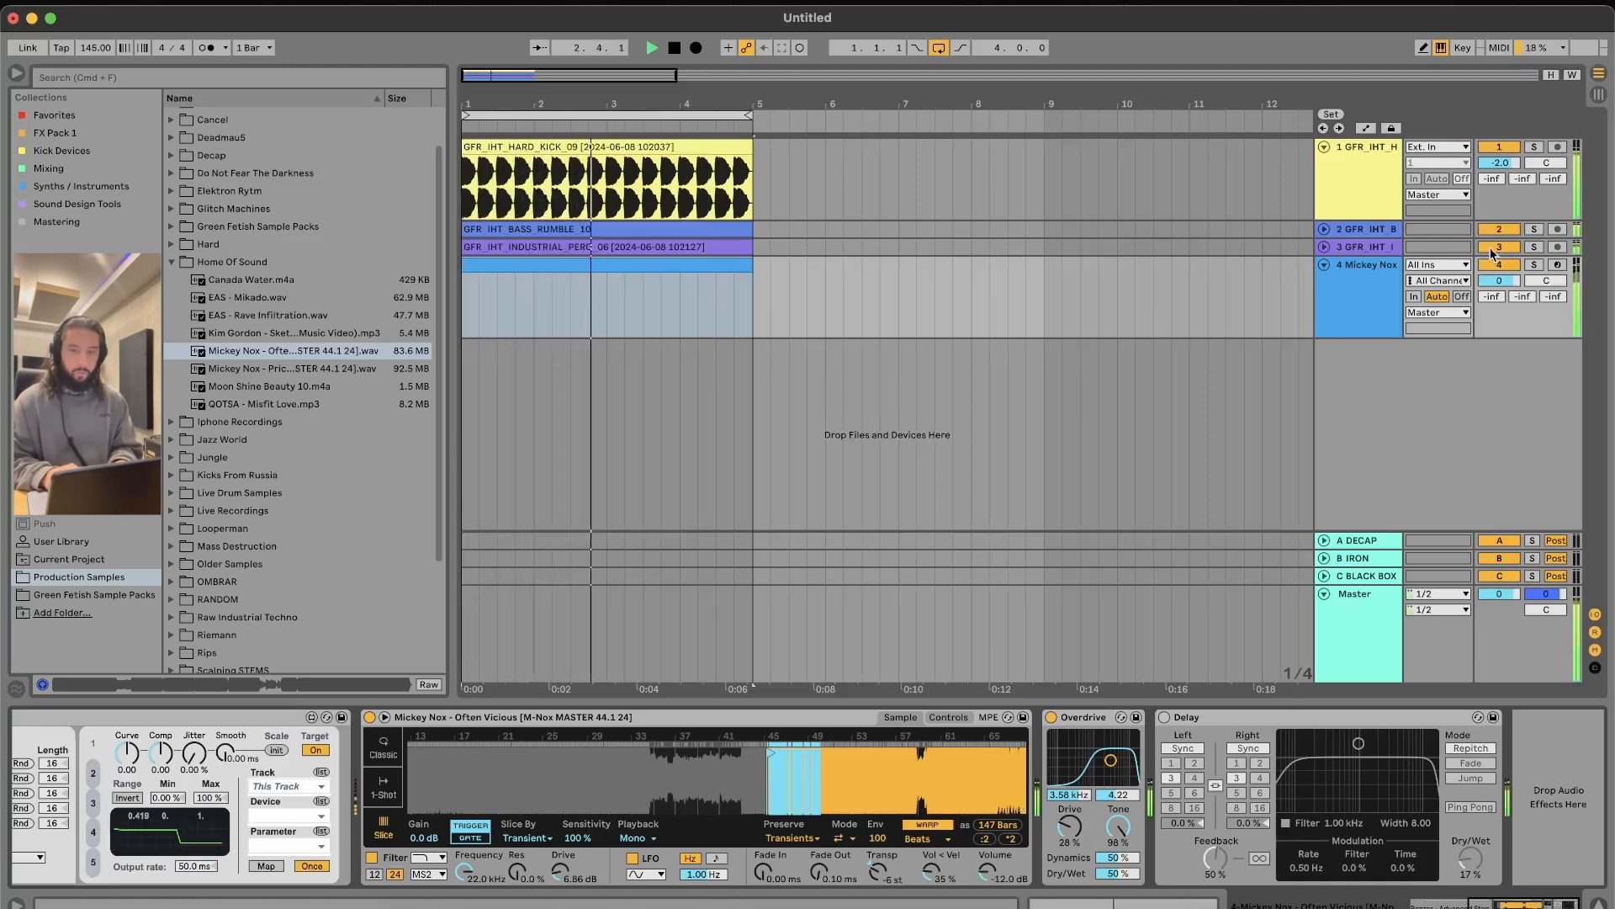
Step: Solo track 4 and move Simpler's start point back to about bar 33 of the Often Vicious sample
left_click(1534, 265)
key("space")
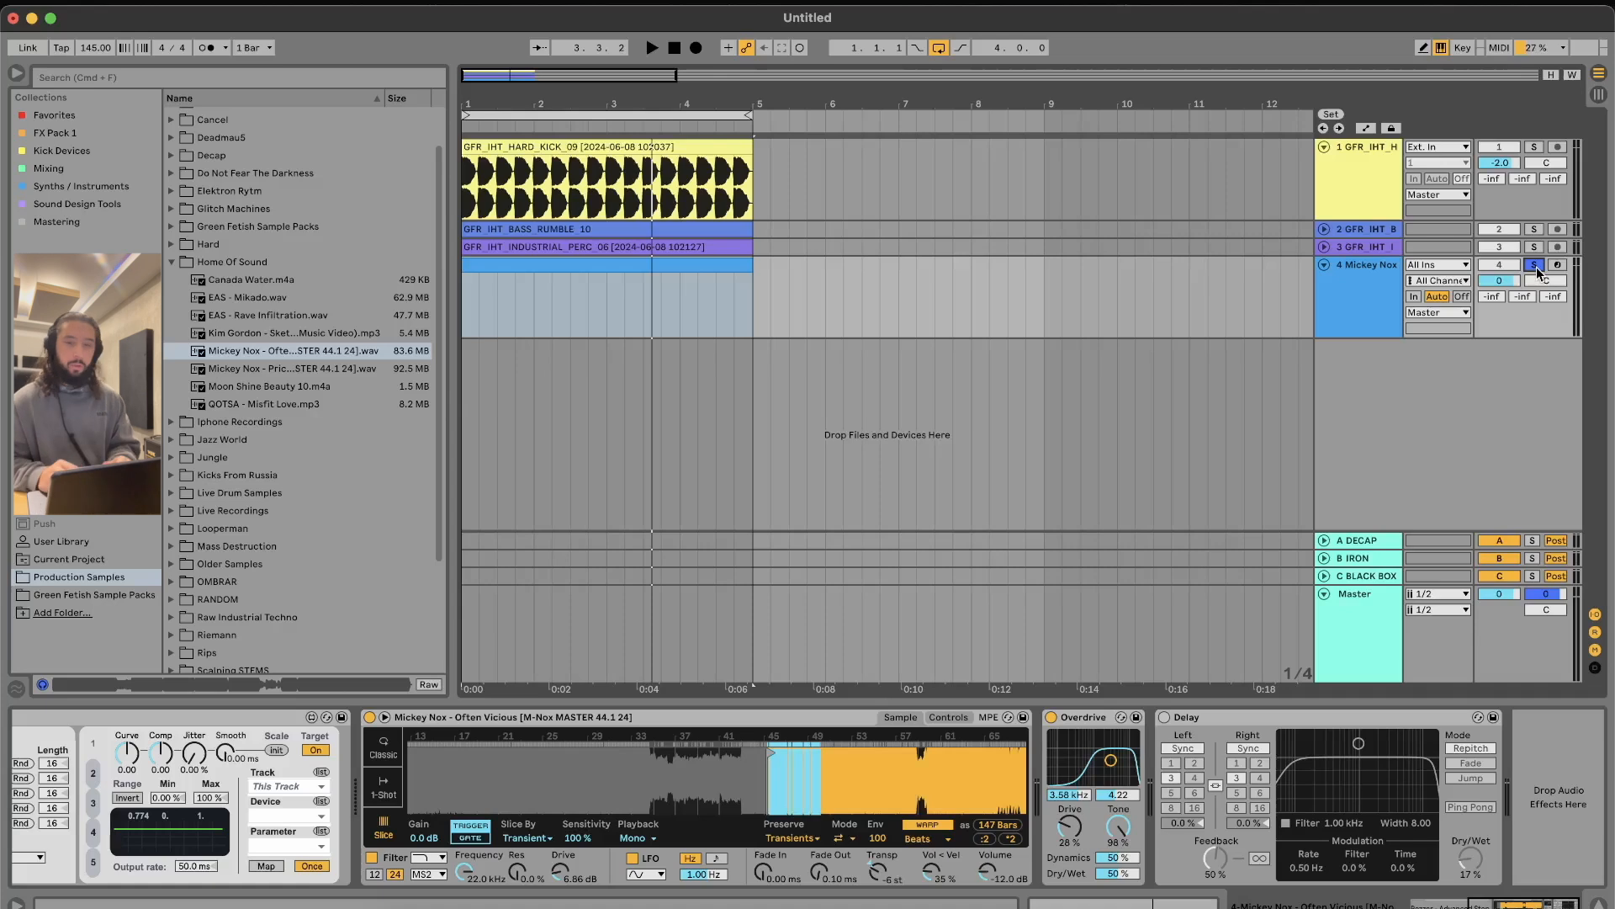
key("space")
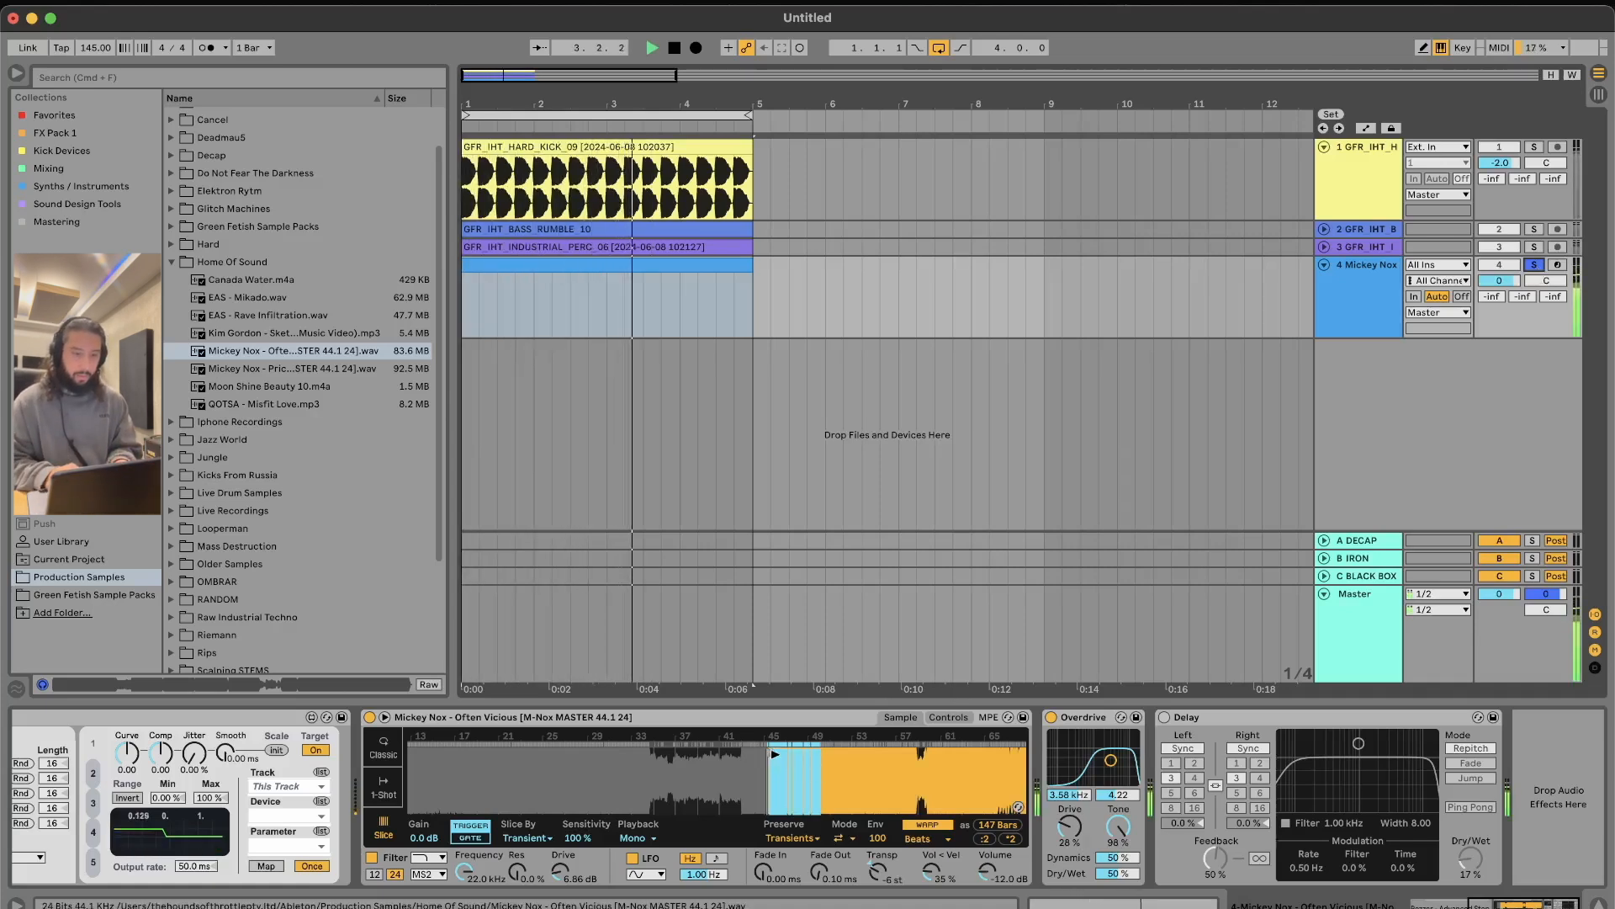
left_click_drag(771, 753, 642, 754)
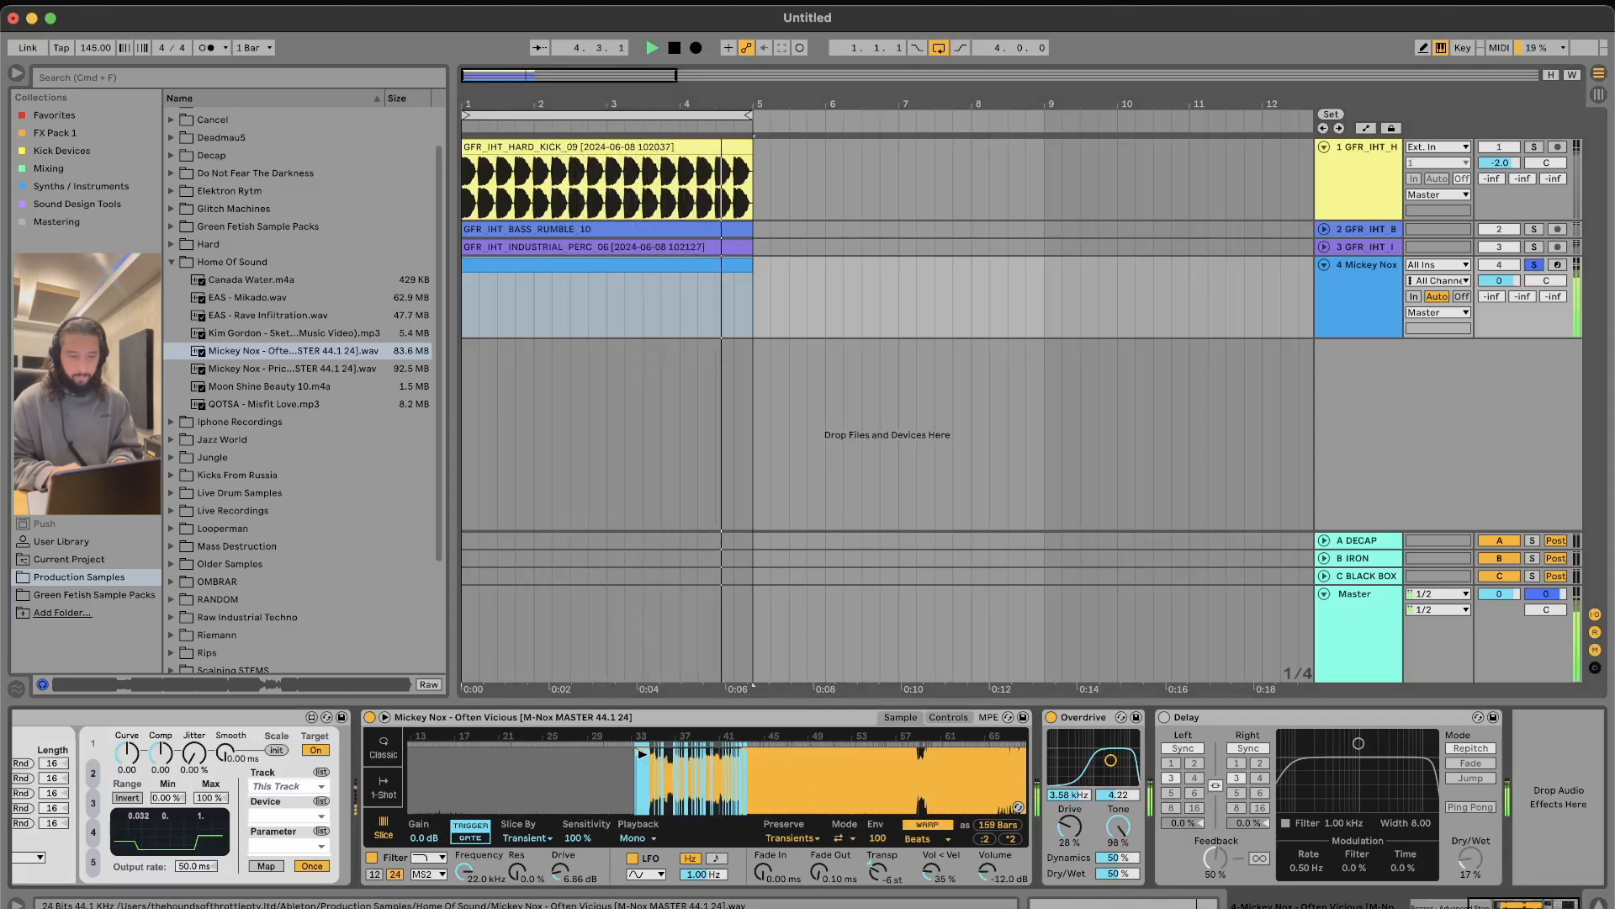
Step: Transpose the Simpler sample to -4 st and set Overdrive's filter to 280 Hz with a bandwidth of 3.86
double_click(877, 877)
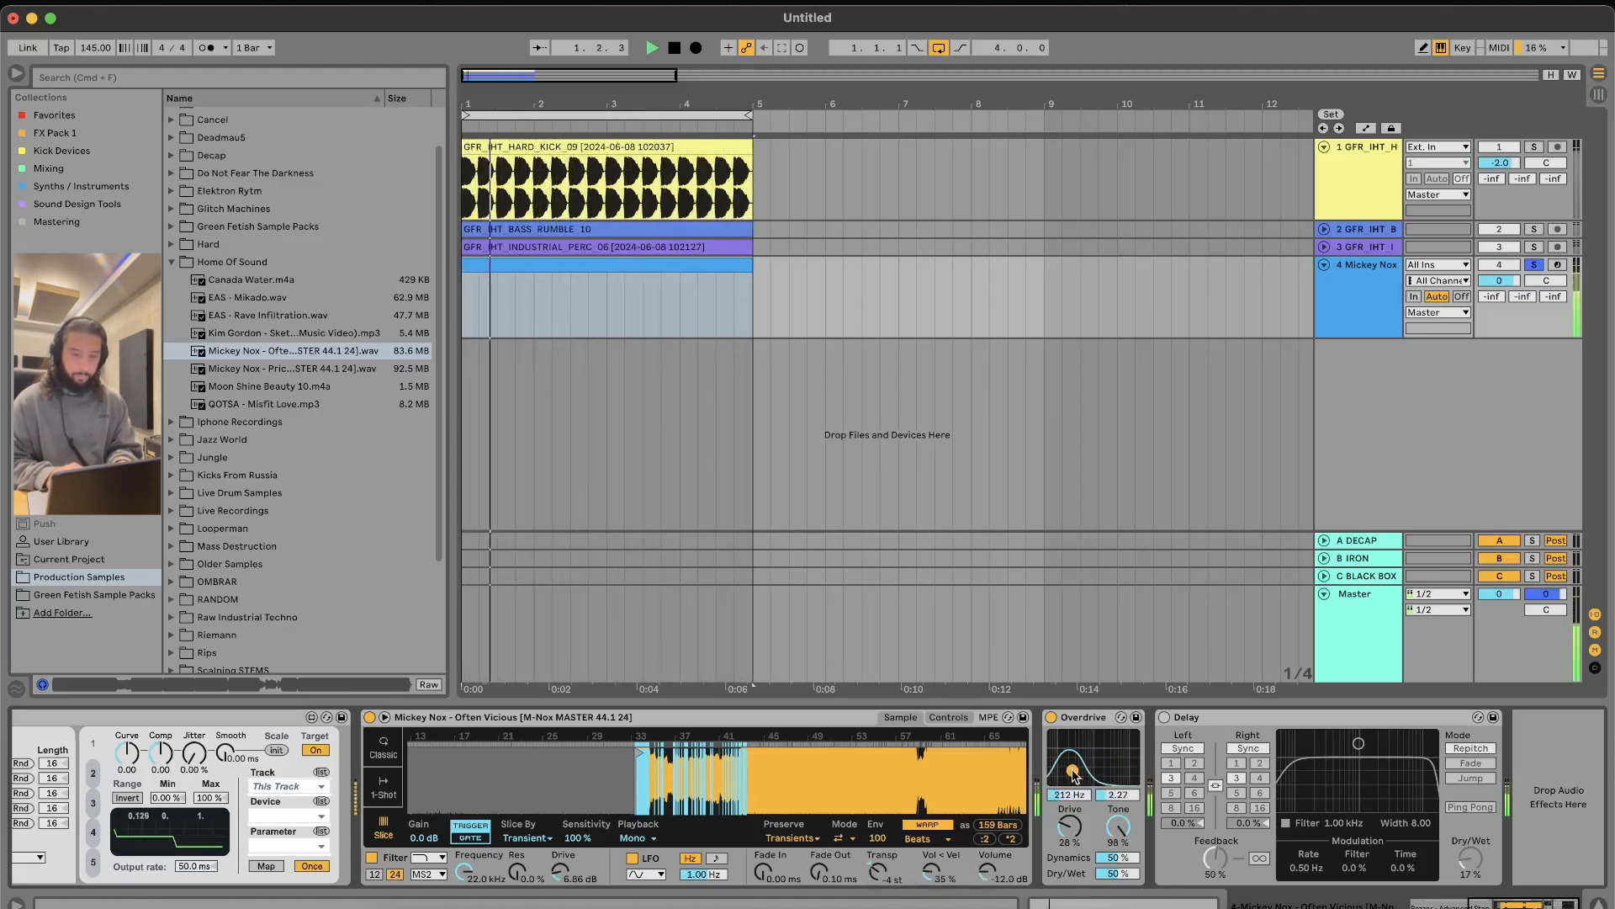
mouse_move(1073, 771)
left_mouse_down()
mouse_move(1092, 766)
mouse_move(1067, 768)
left_mouse_up()
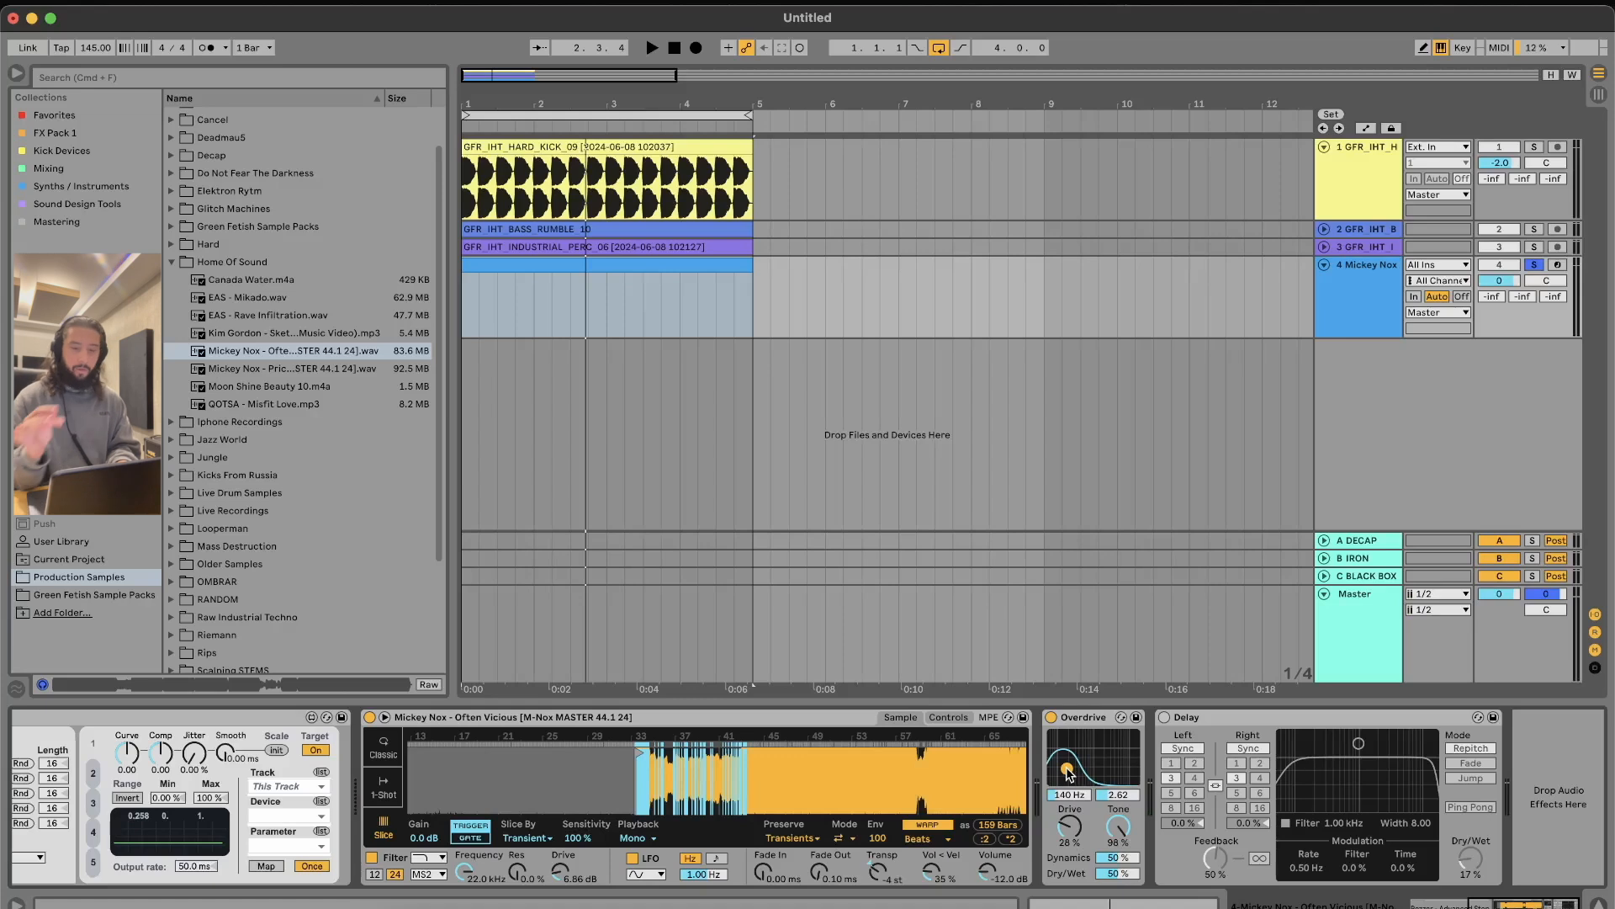
key("space")
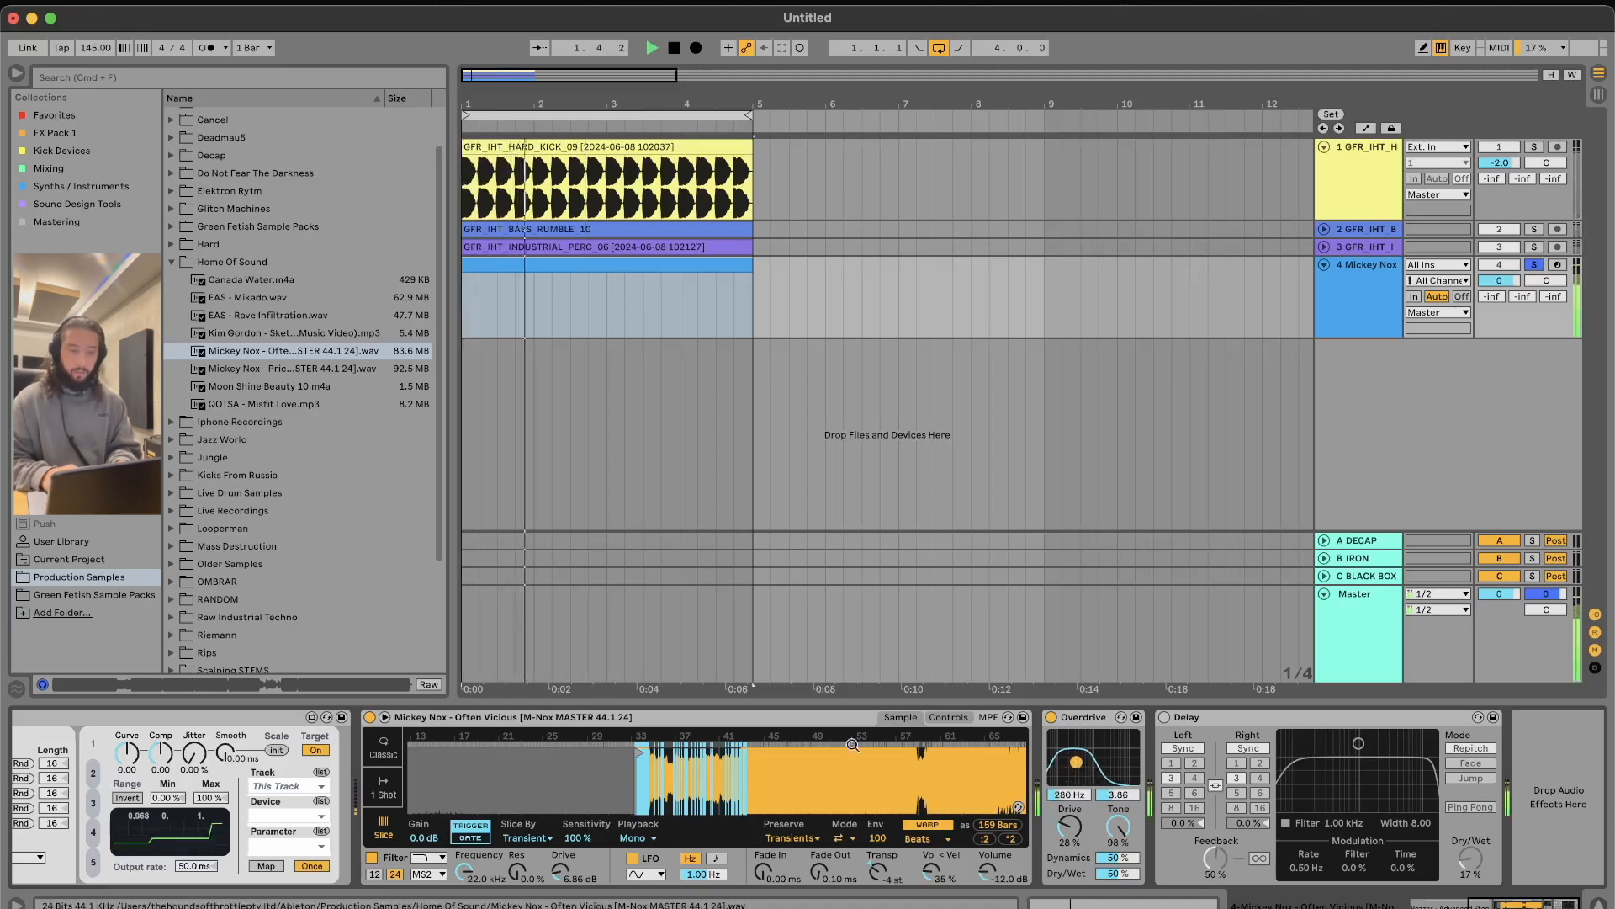
Step: Move Simpler's start point to about bar 58 and on to about bar 85, and take track 4 out of solo
left_click_drag(645, 754, 917, 752)
left_click_drag(825, 786, 612, 774)
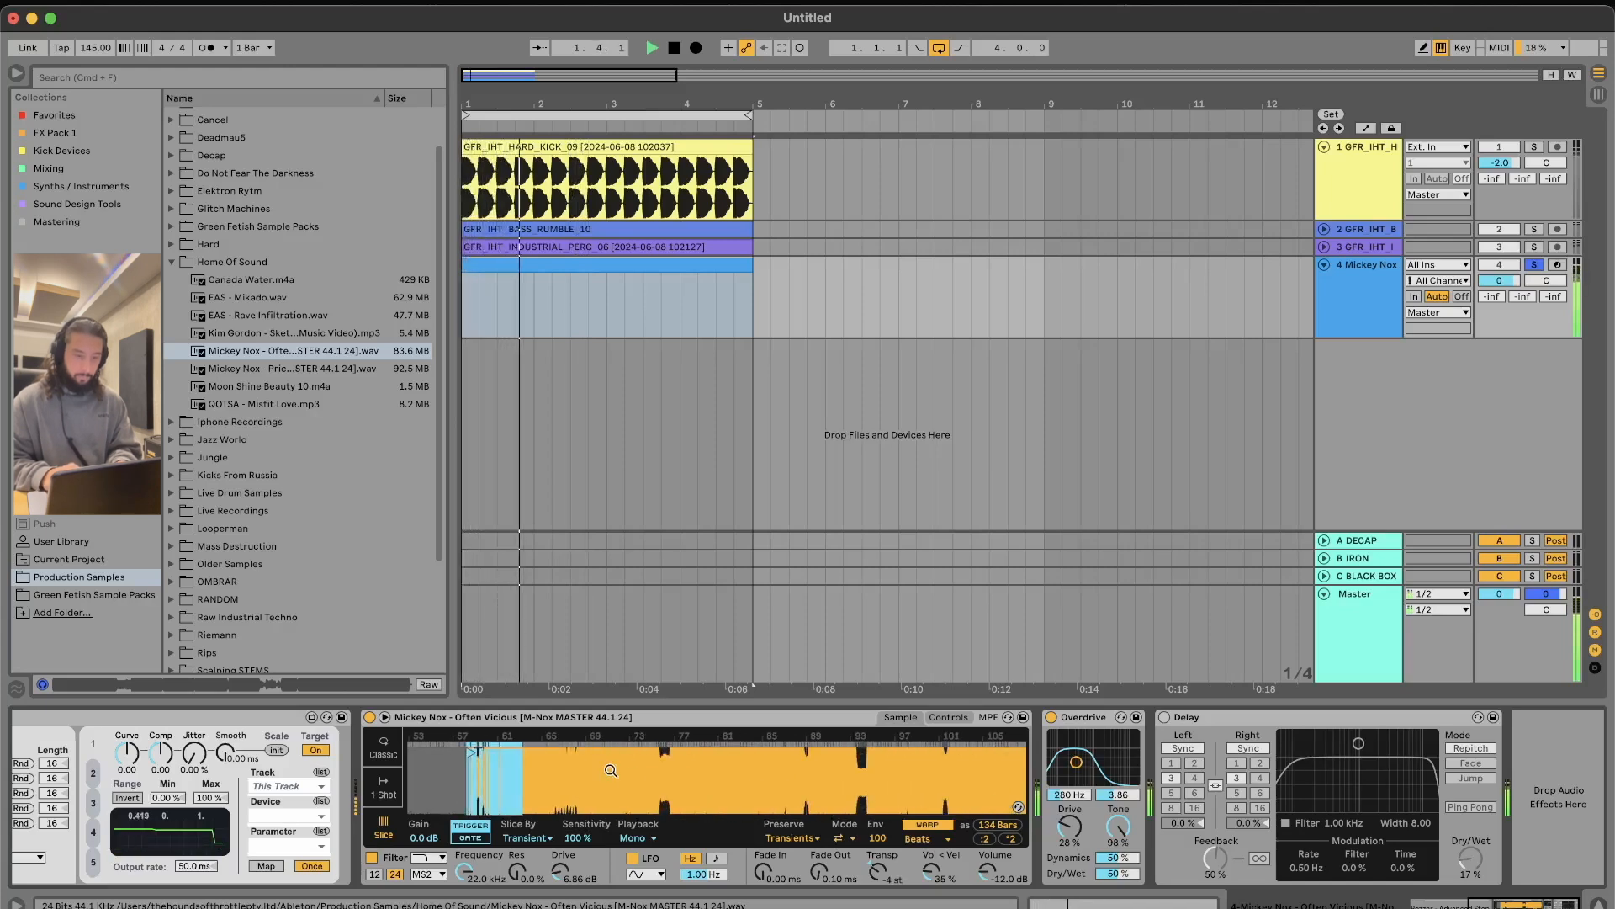
left_click_drag(469, 752, 774, 753)
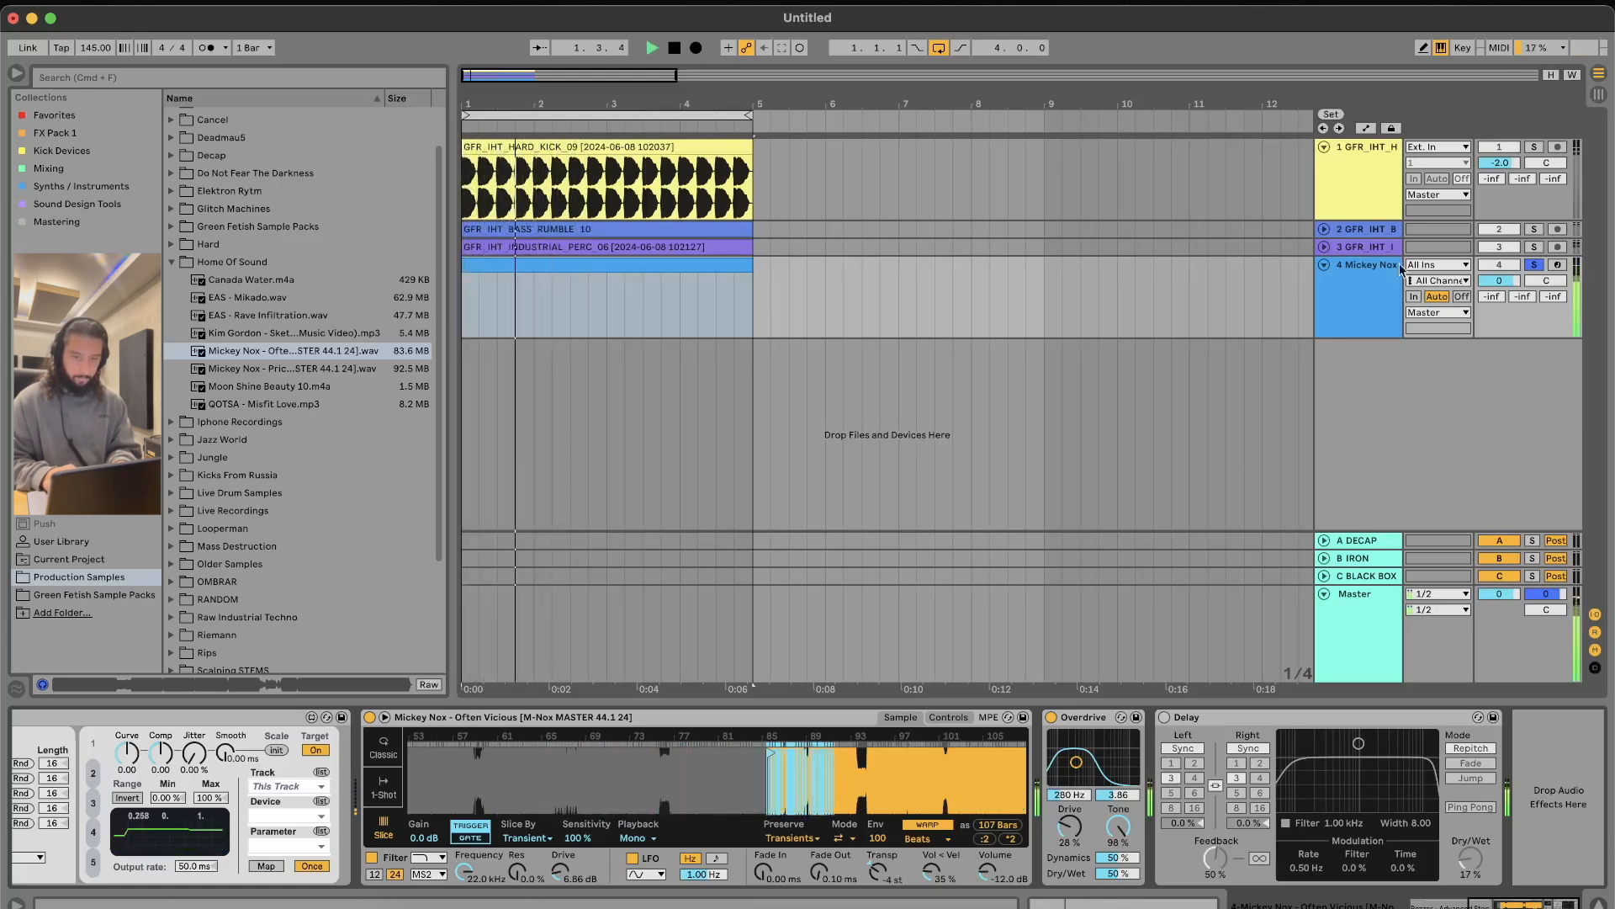
left_click(1533, 254)
left_click(1533, 265)
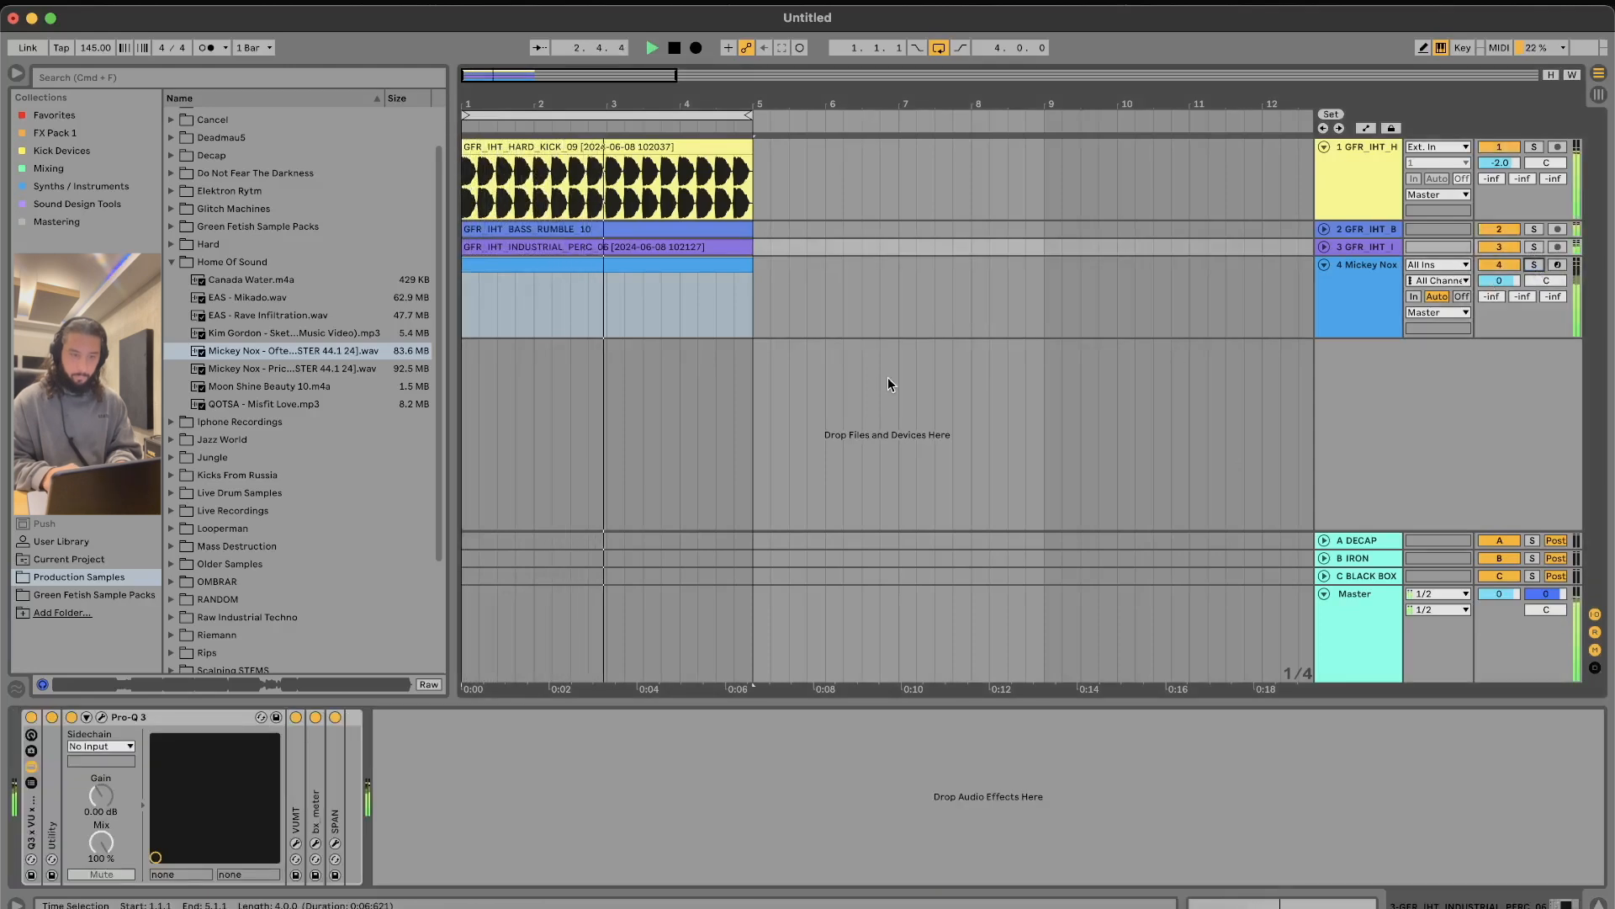
Step: Randomize the notes in track 4's Rozzer sequencer again and solo the track
left_click(589, 311)
scroll(351, 820, "left", 10)
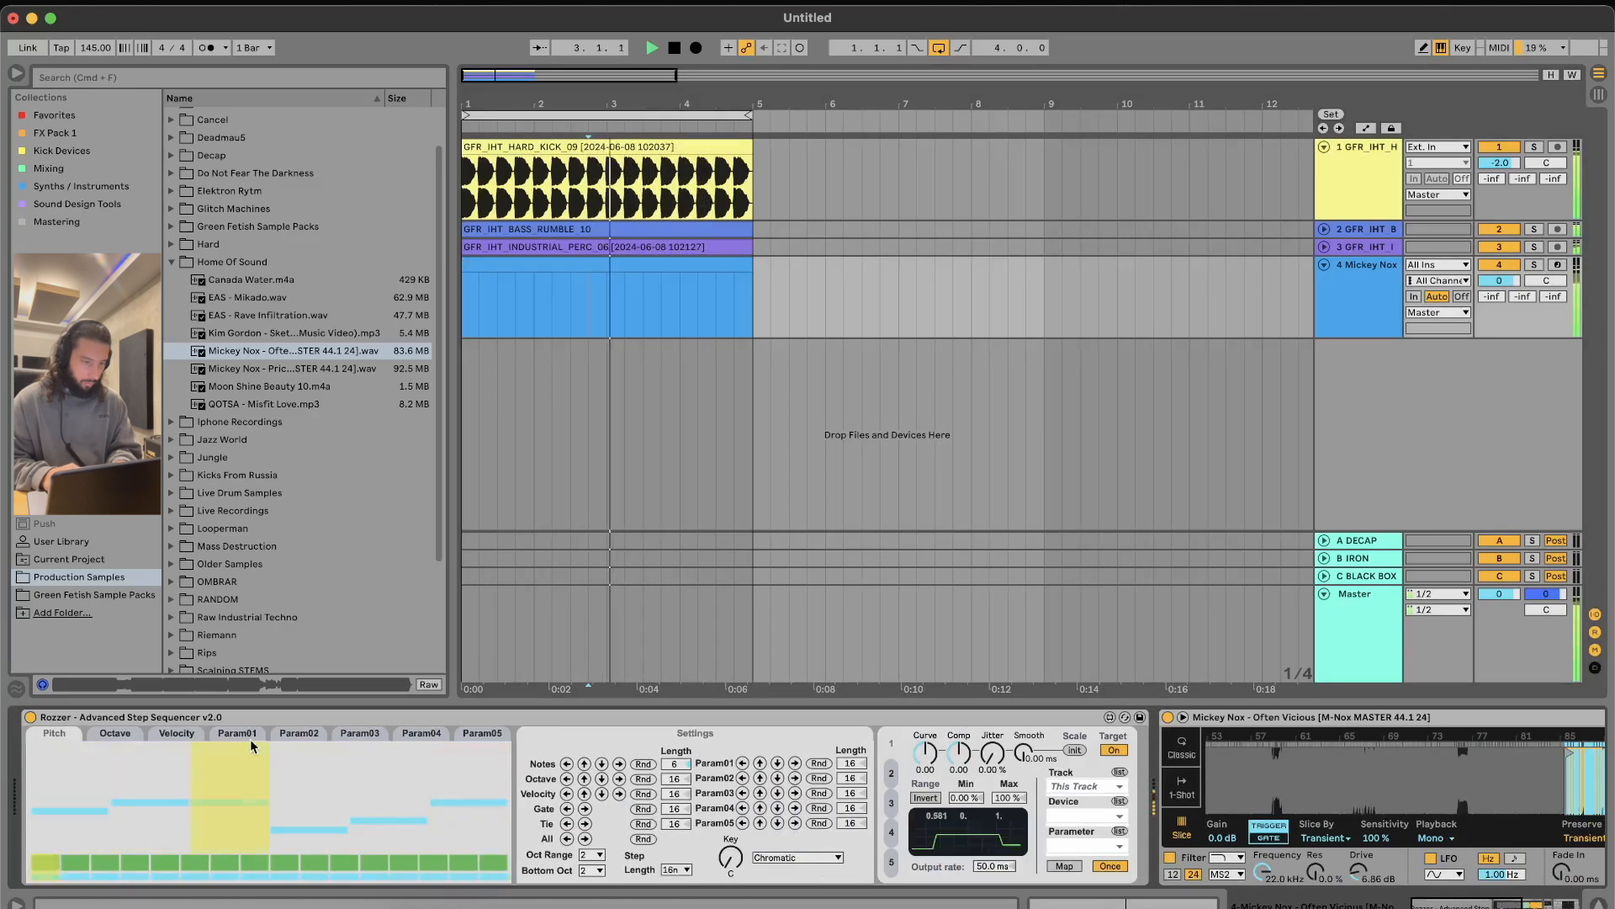
left_click(642, 765)
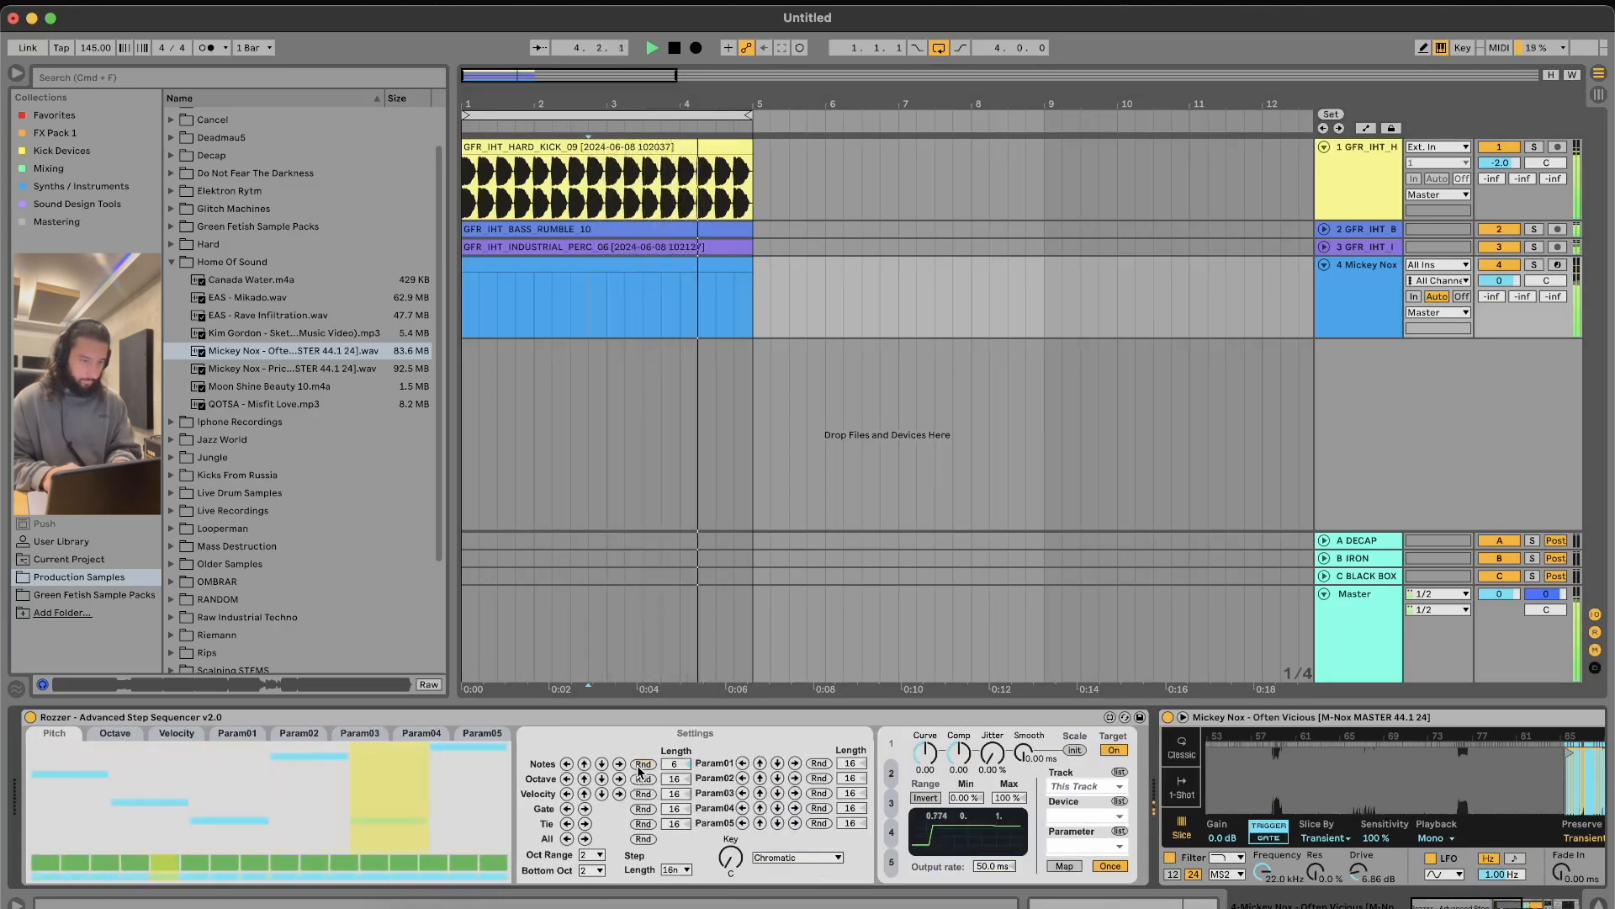
left_click(1533, 264)
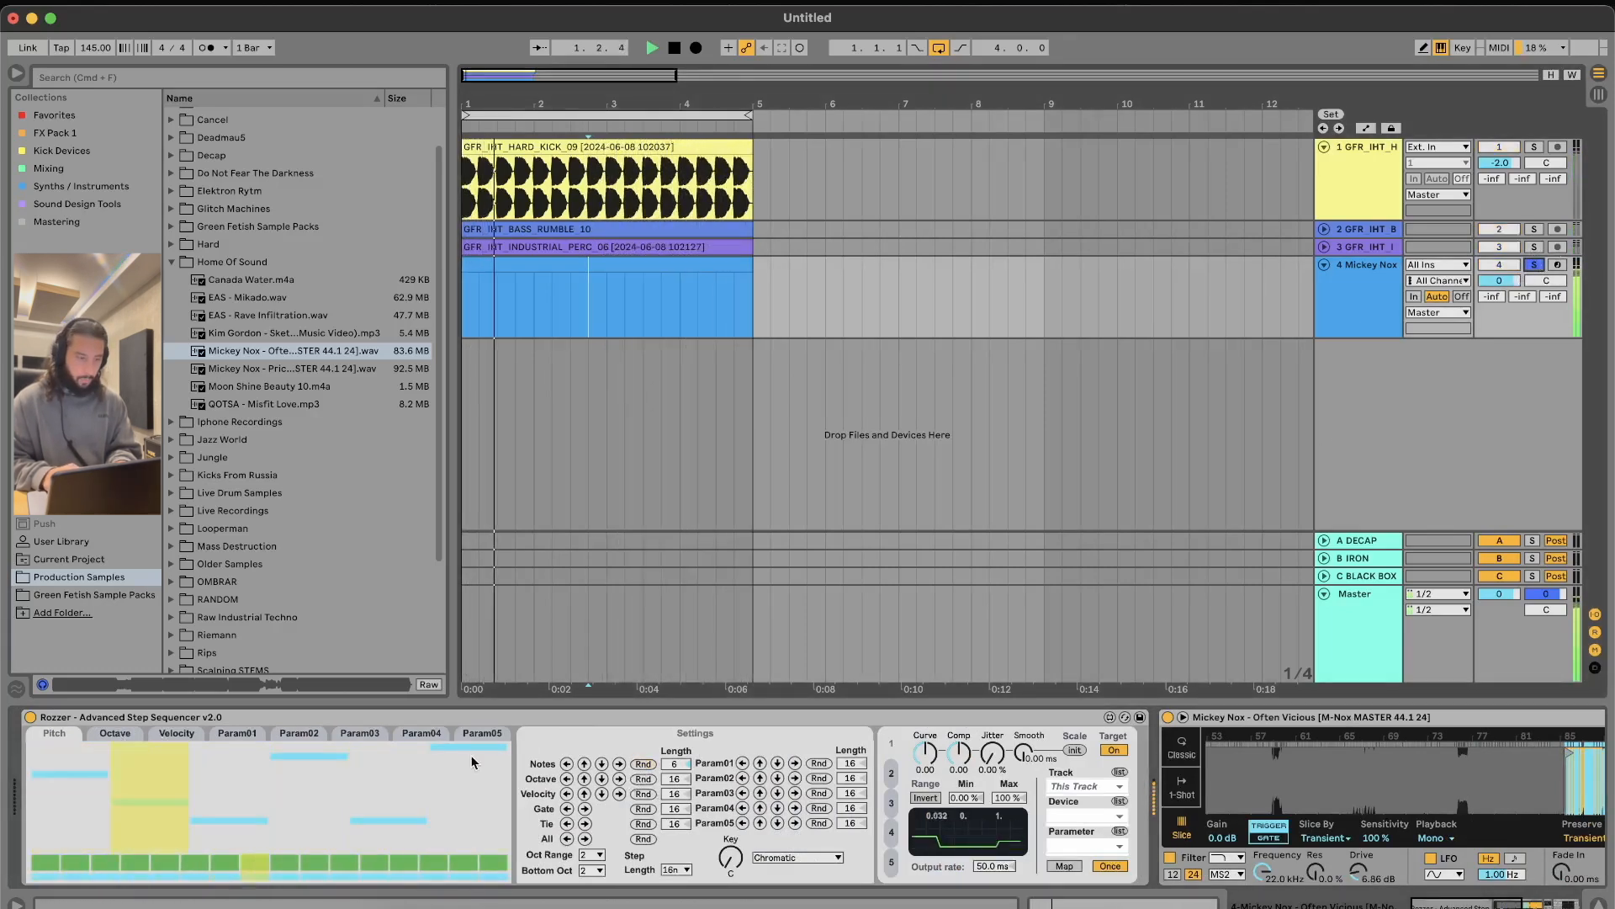
Step: Re-randomize the pitch notes in track 4's Rozzer sequencer twice and take the track out of solo
left_click(645, 765)
left_click(648, 768)
scroll(1317, 780, "right", 8)
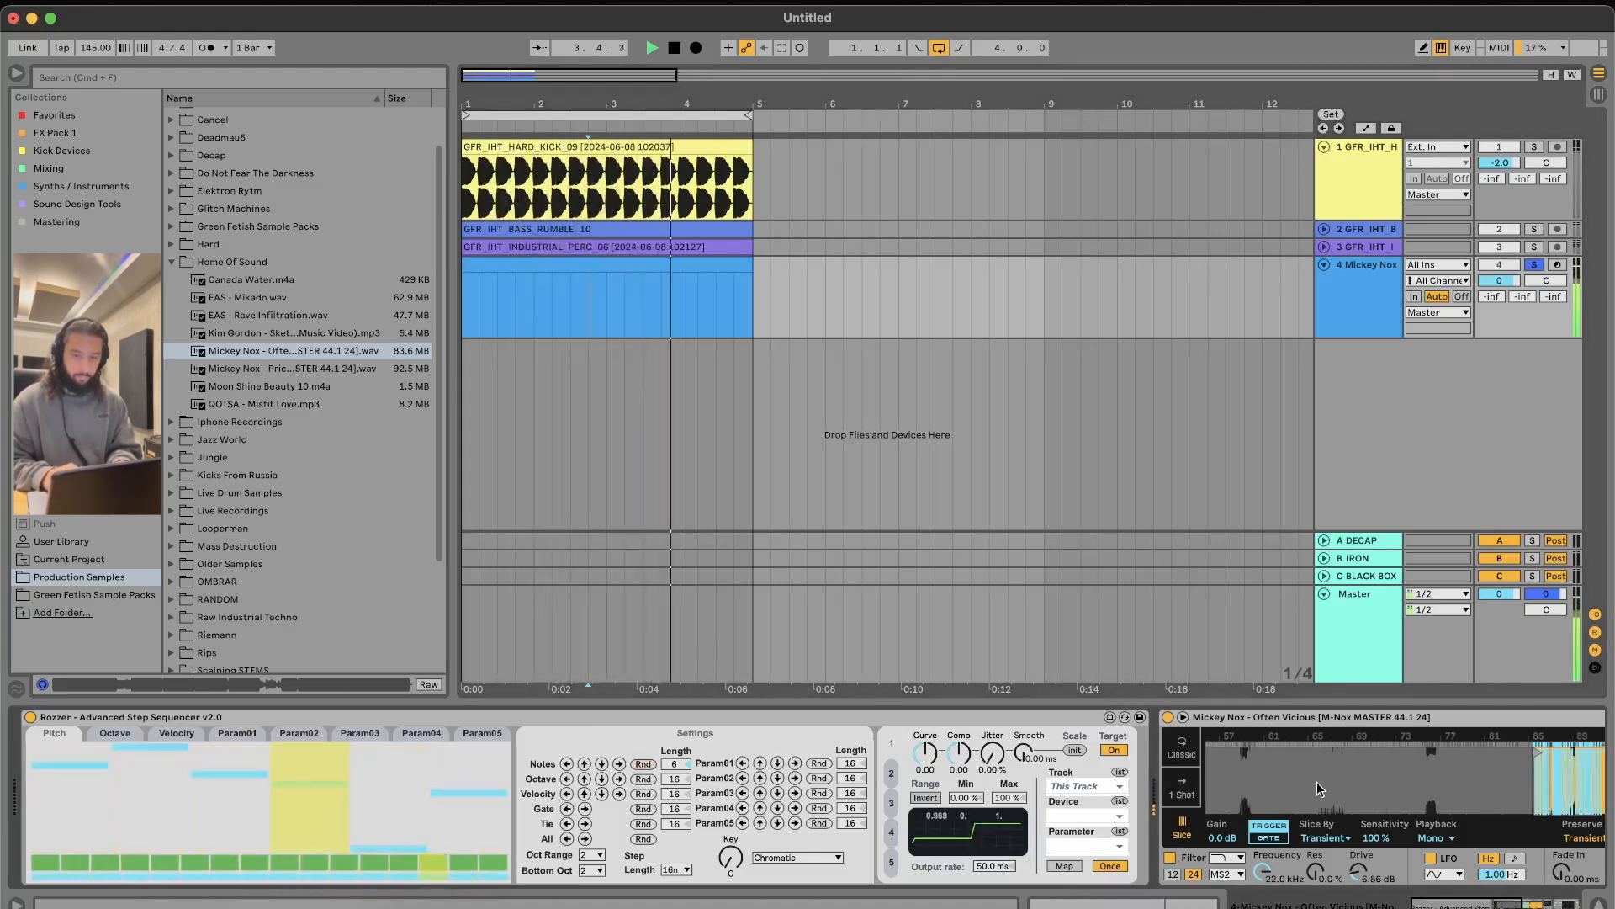
scroll(1319, 754, "left", 3)
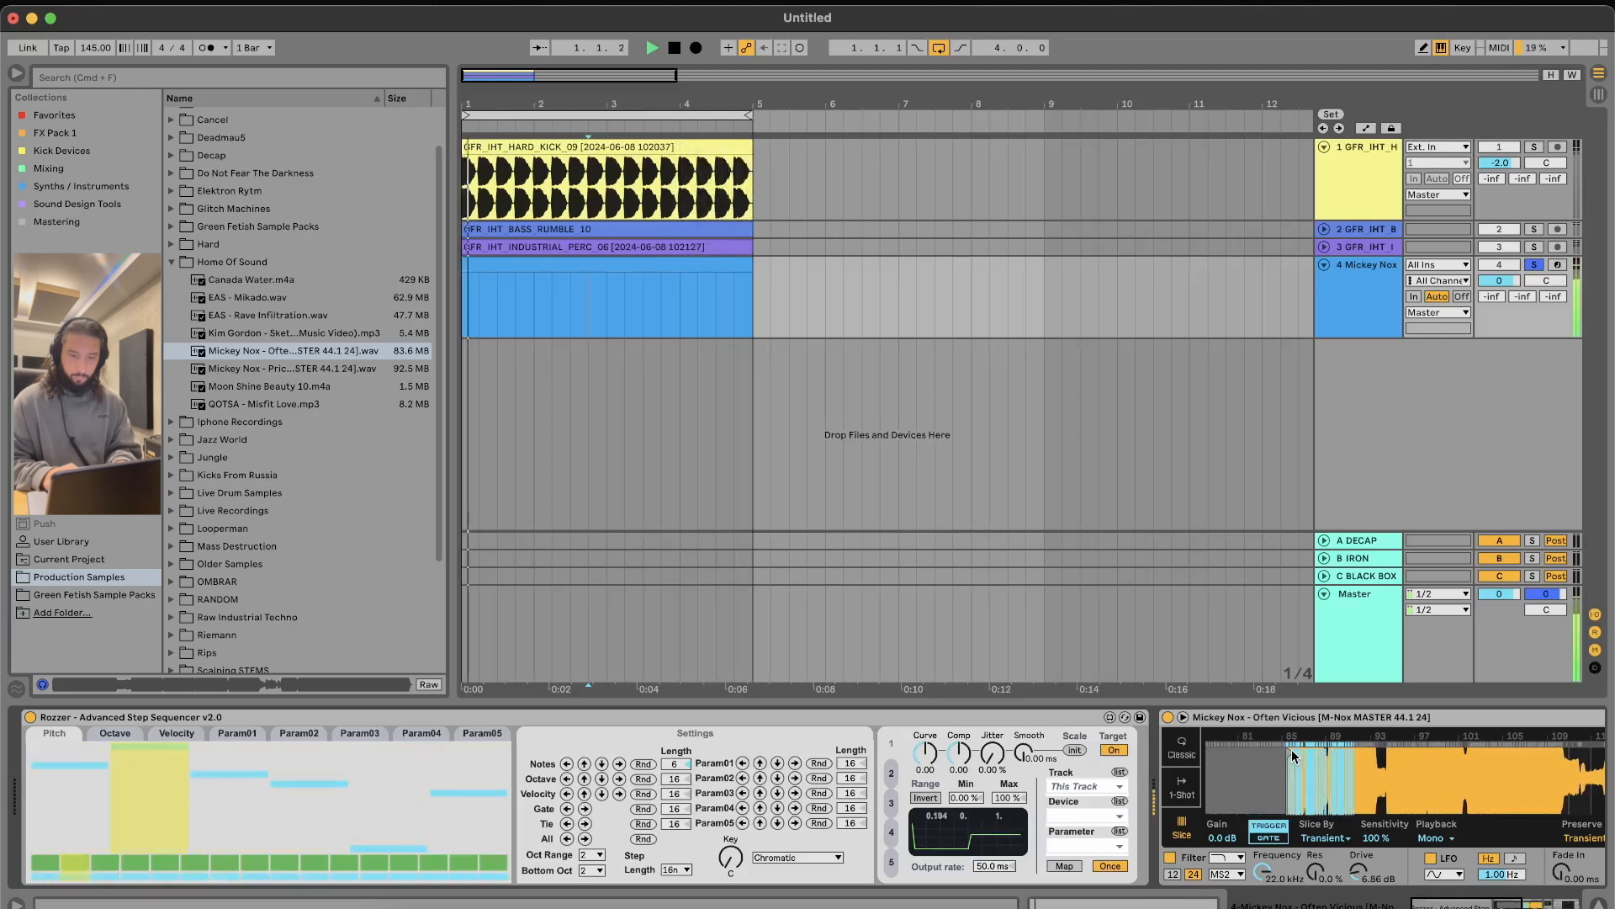
left_click(1533, 265)
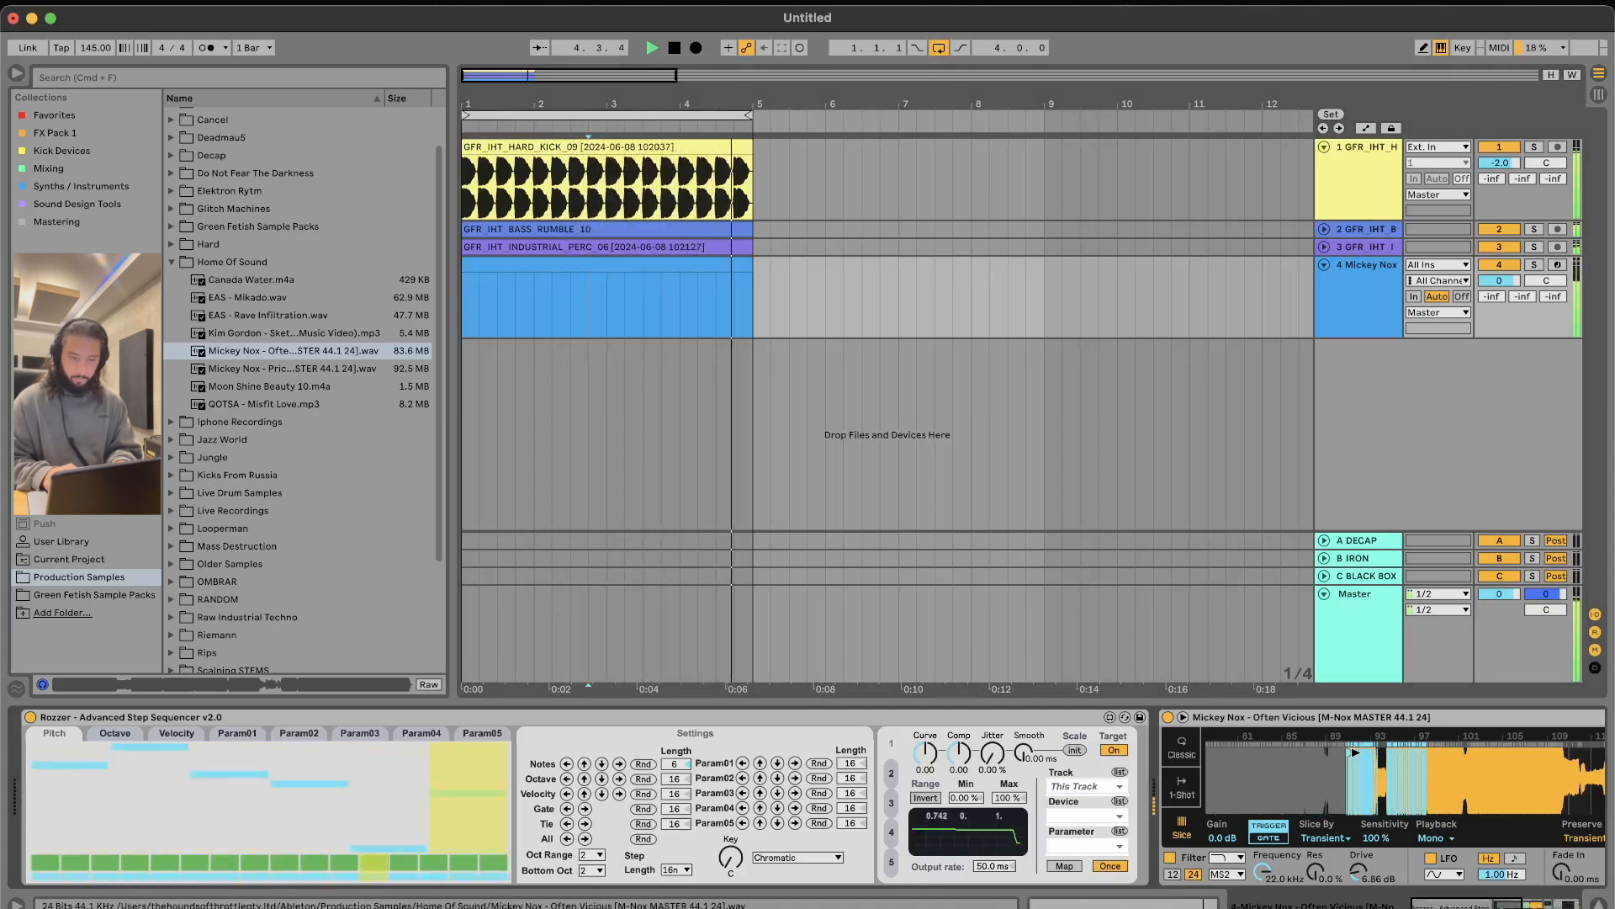
Step: Move Simpler's start point in the Often Vicious sample to about bar 116 and audition it with the loop
scroll(1255, 771, "right", 10)
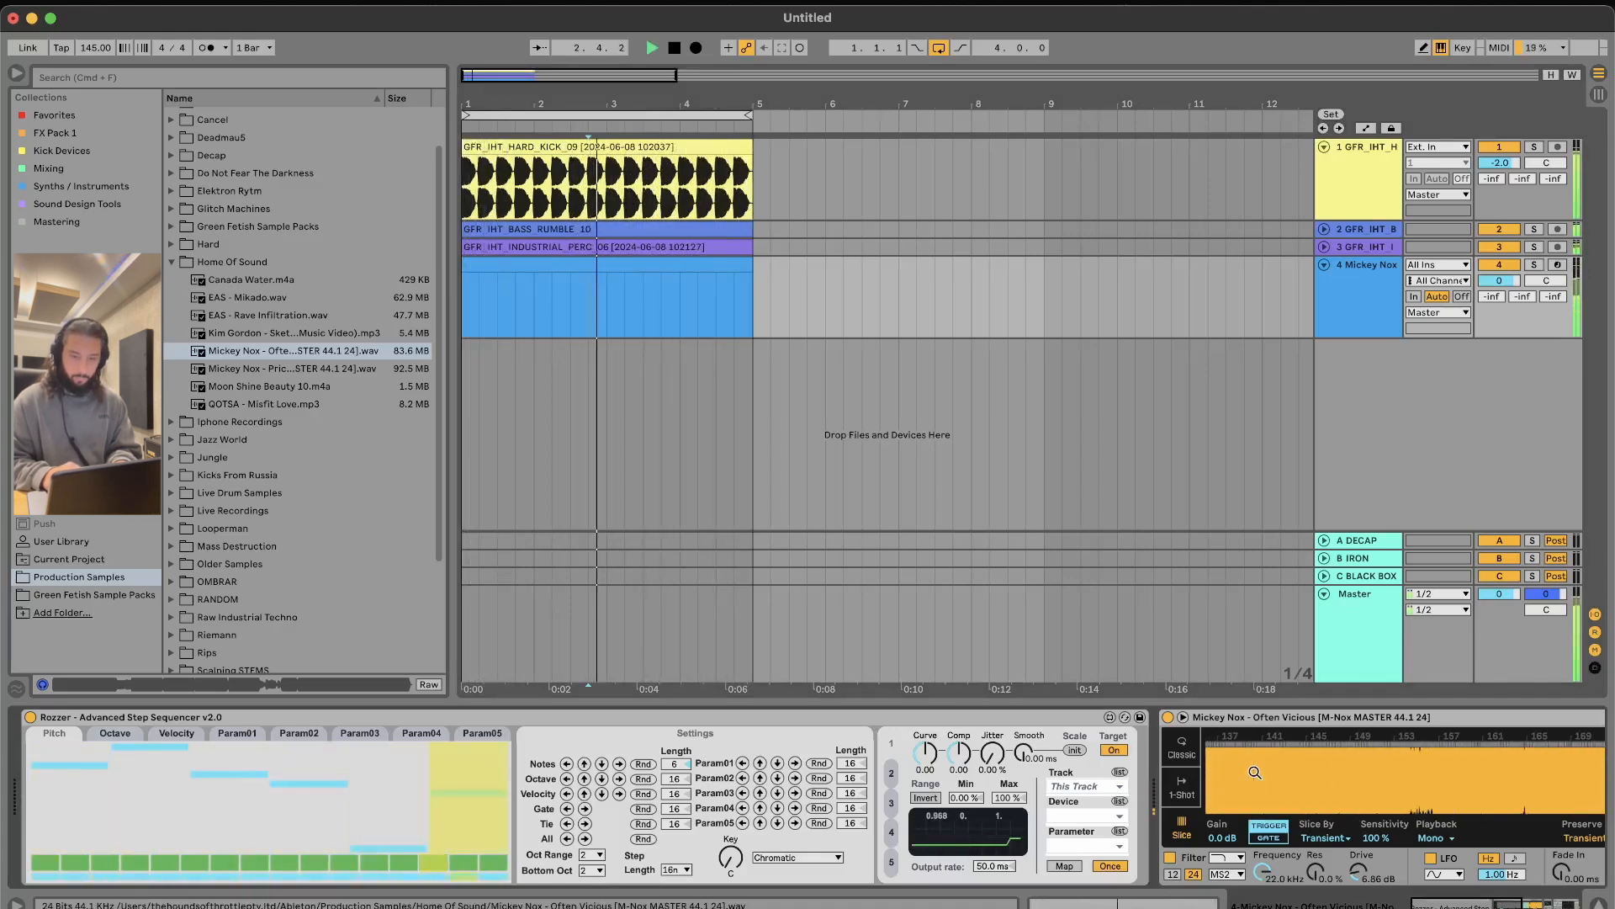
right_click(1255, 771)
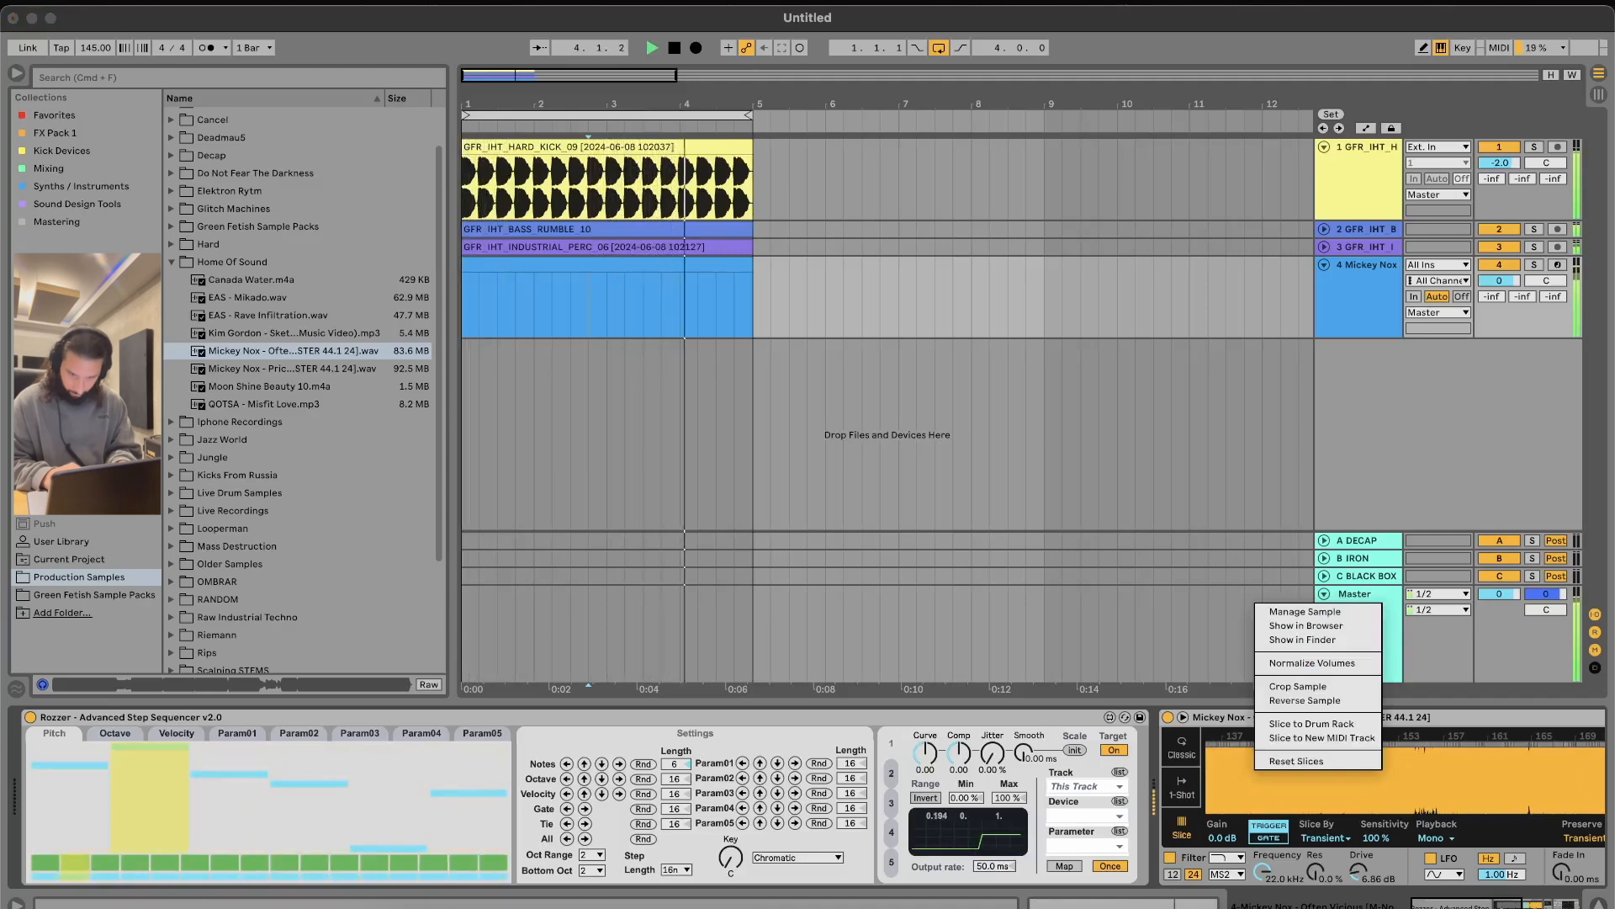
left_click(1491, 786)
key("space")
scroll(1265, 790, "down", 5)
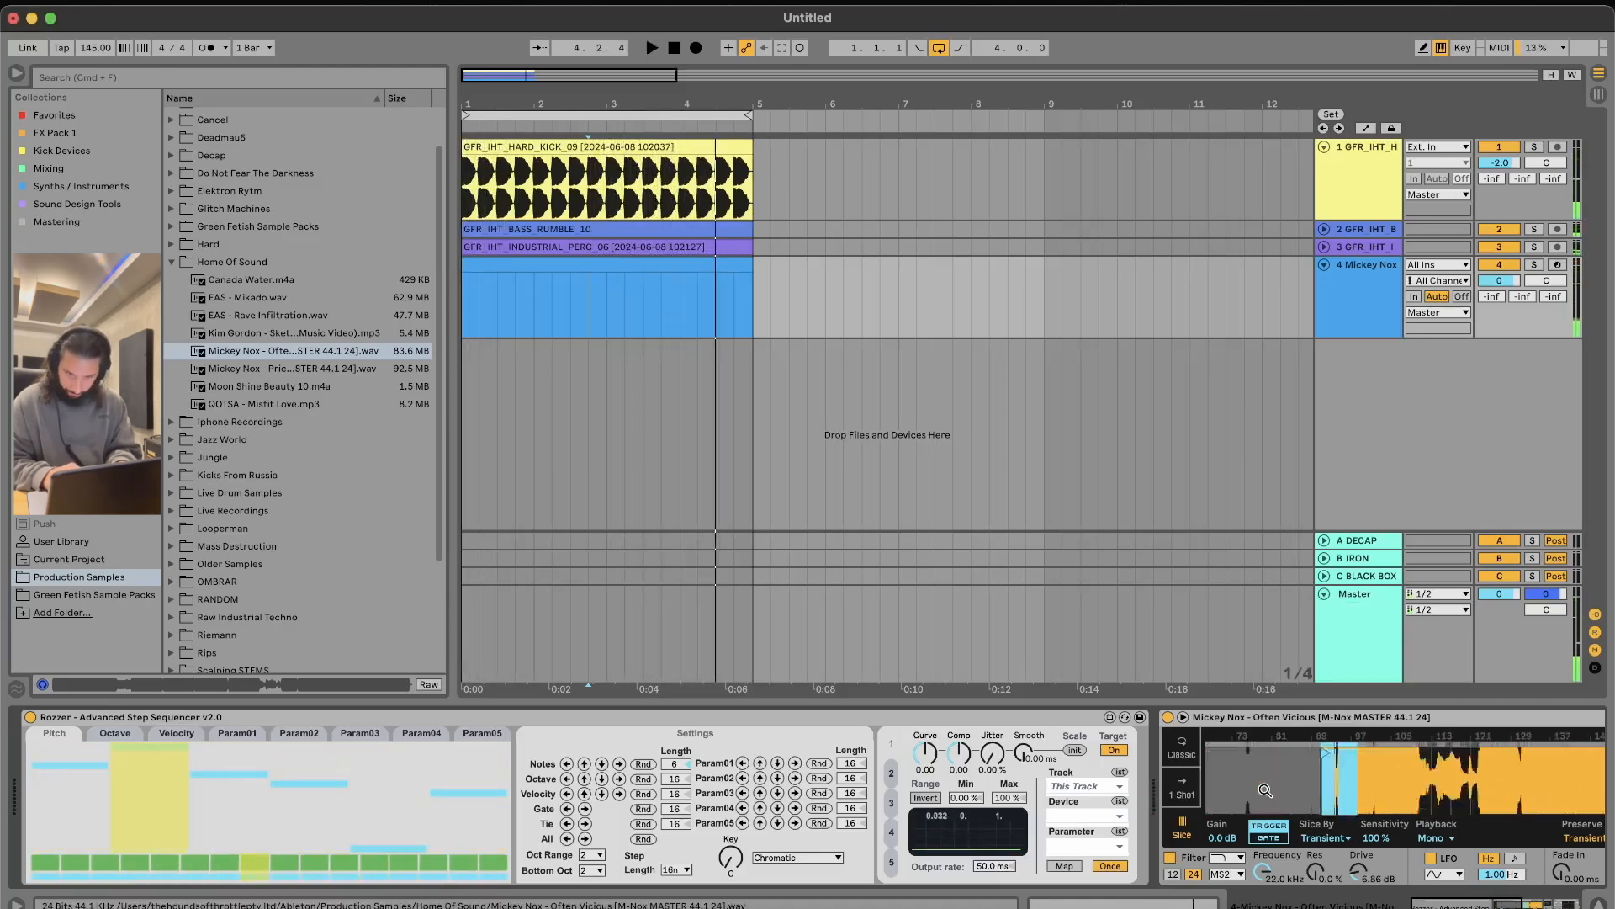
scroll(1265, 791, "right", 10)
key("space")
key("space")
left_click_drag(1012, 753, 1045, 756)
key("space")
key("space")
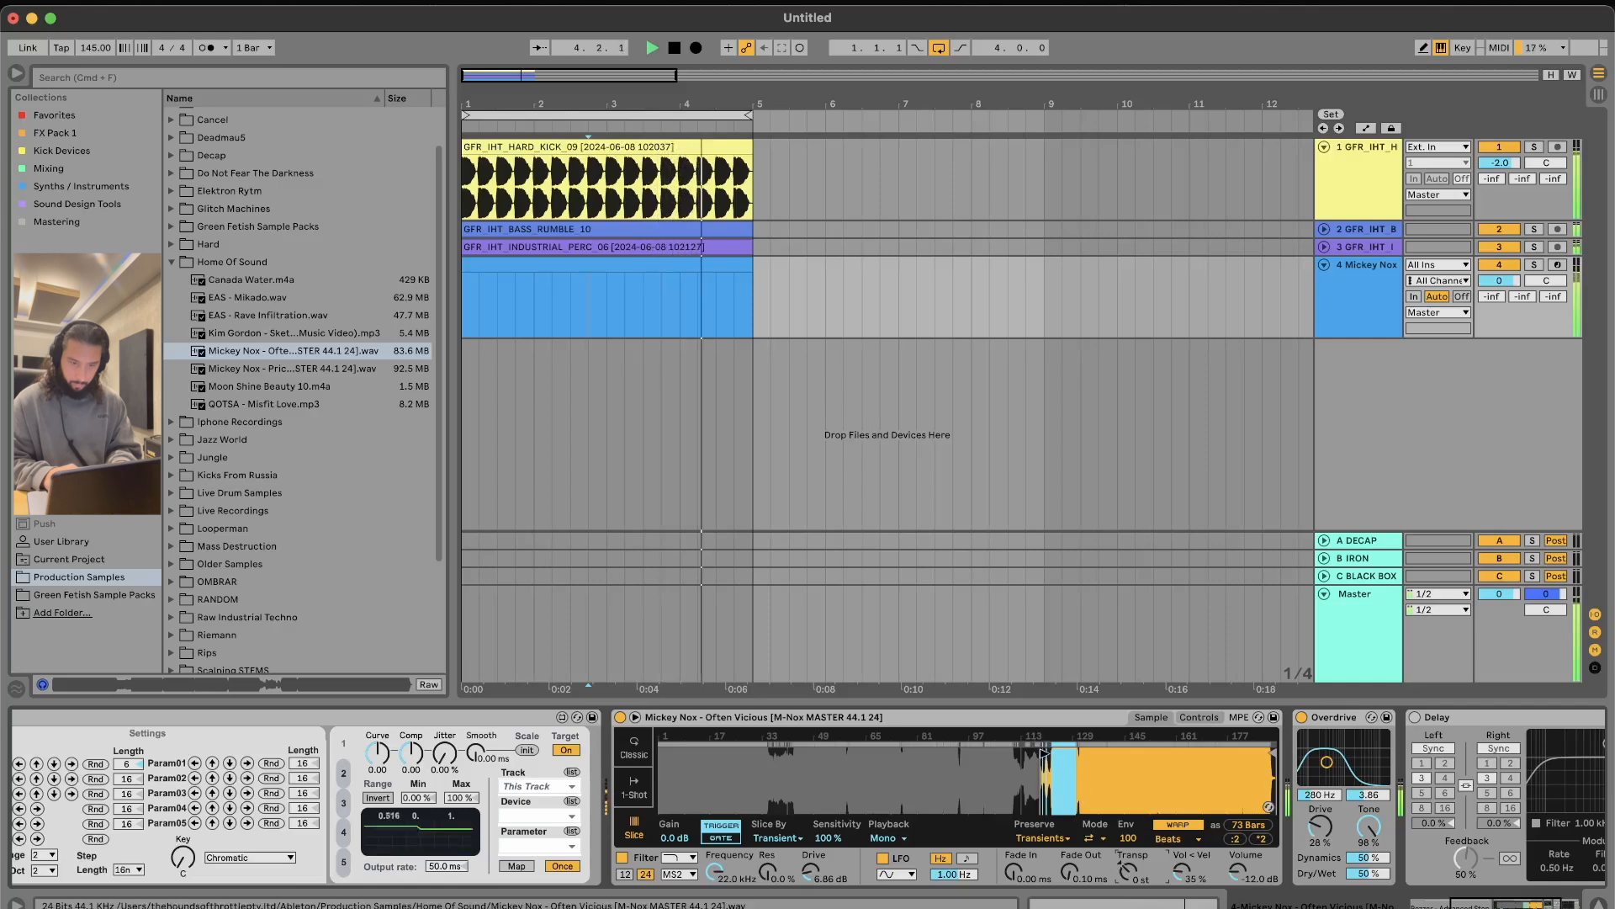
Step: Try Simpler's start point at about bar 127 and then back at about bar 108, auditioning each position
left_click_drag(1043, 751, 1084, 751)
key("space")
key("space")
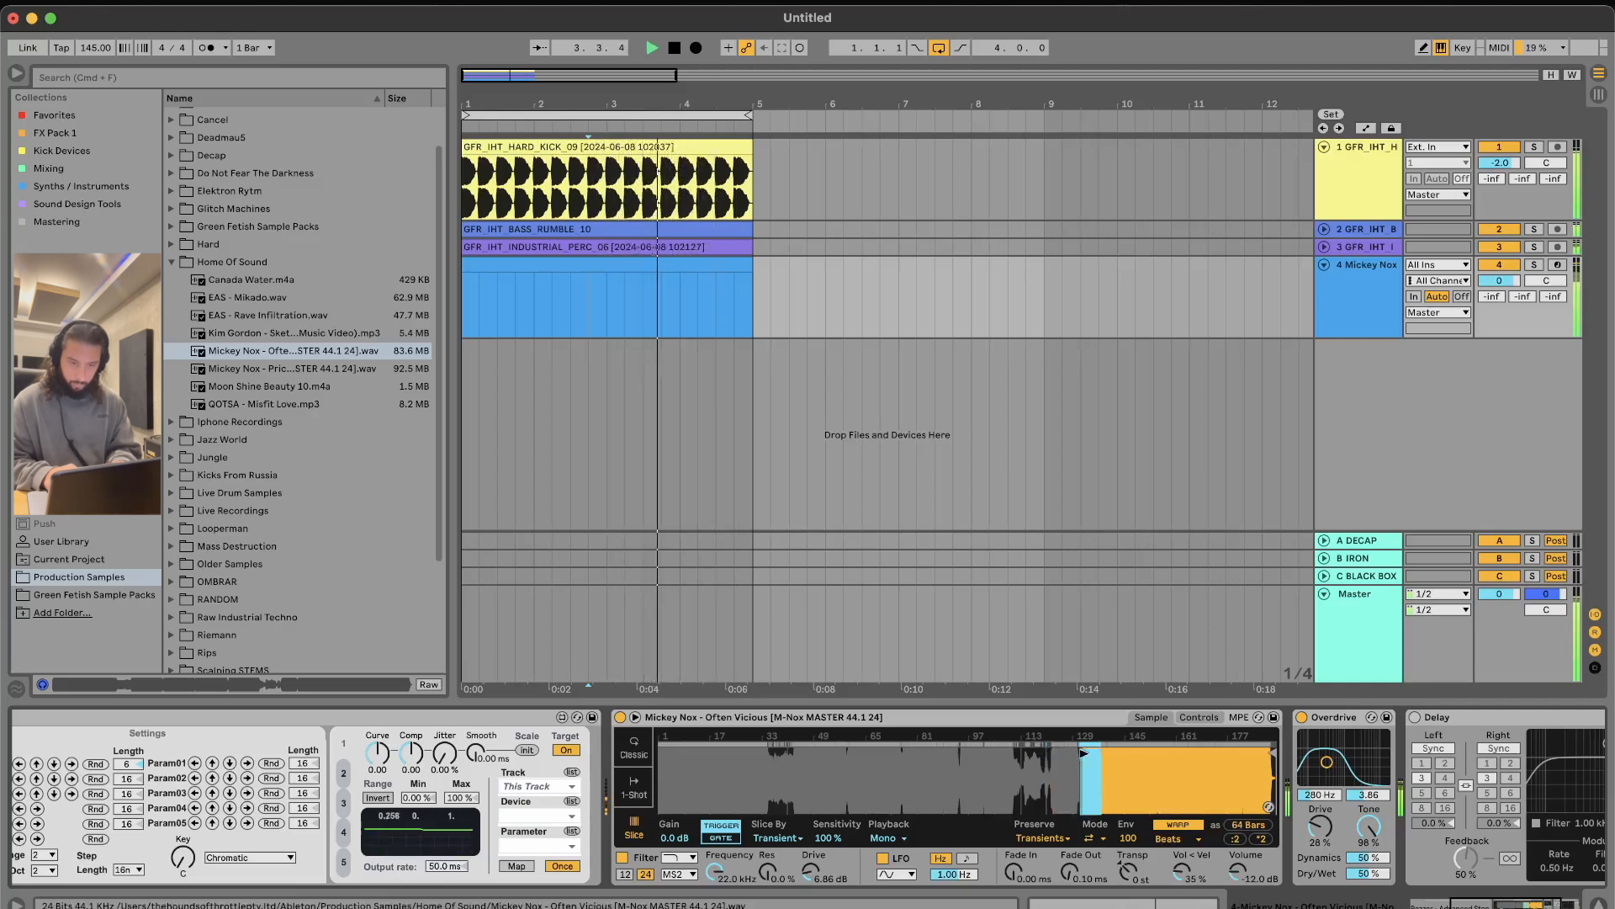
mouse_move(1083, 752)
left_mouse_down()
mouse_move(1166, 767)
mouse_move(1019, 755)
left_mouse_up()
key("space")
key("space")
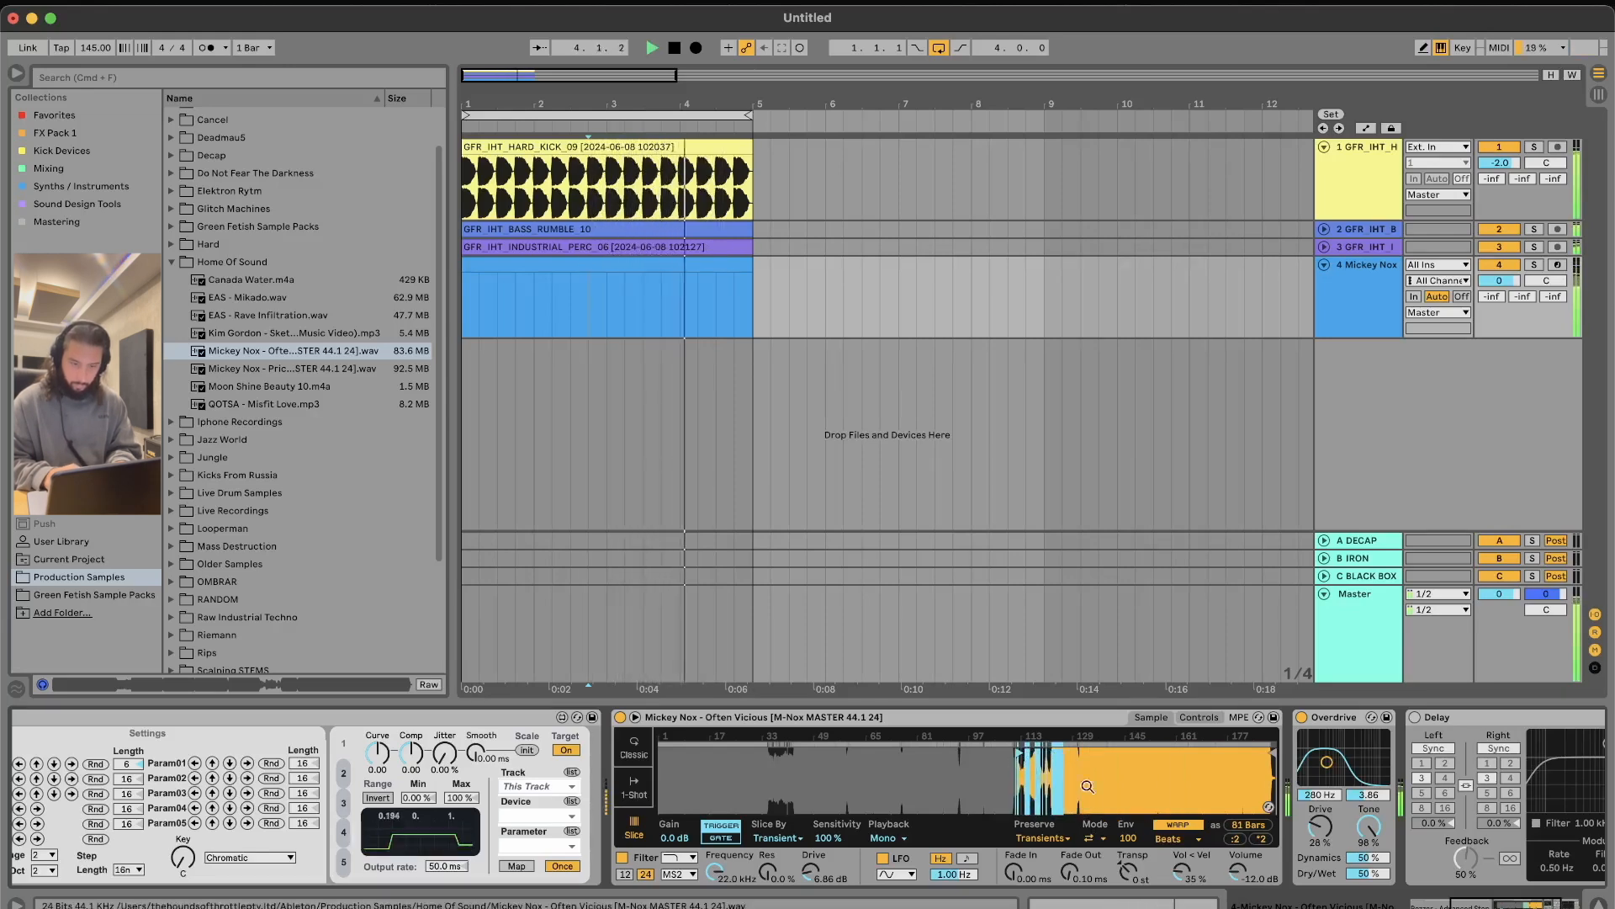
Step: Set Overdrive's filter to 1.56 kHz with a bandwidth of 2.45 and transpose the Simpler sample to +8 st
left_click_drag(1351, 765, 1350, 769)
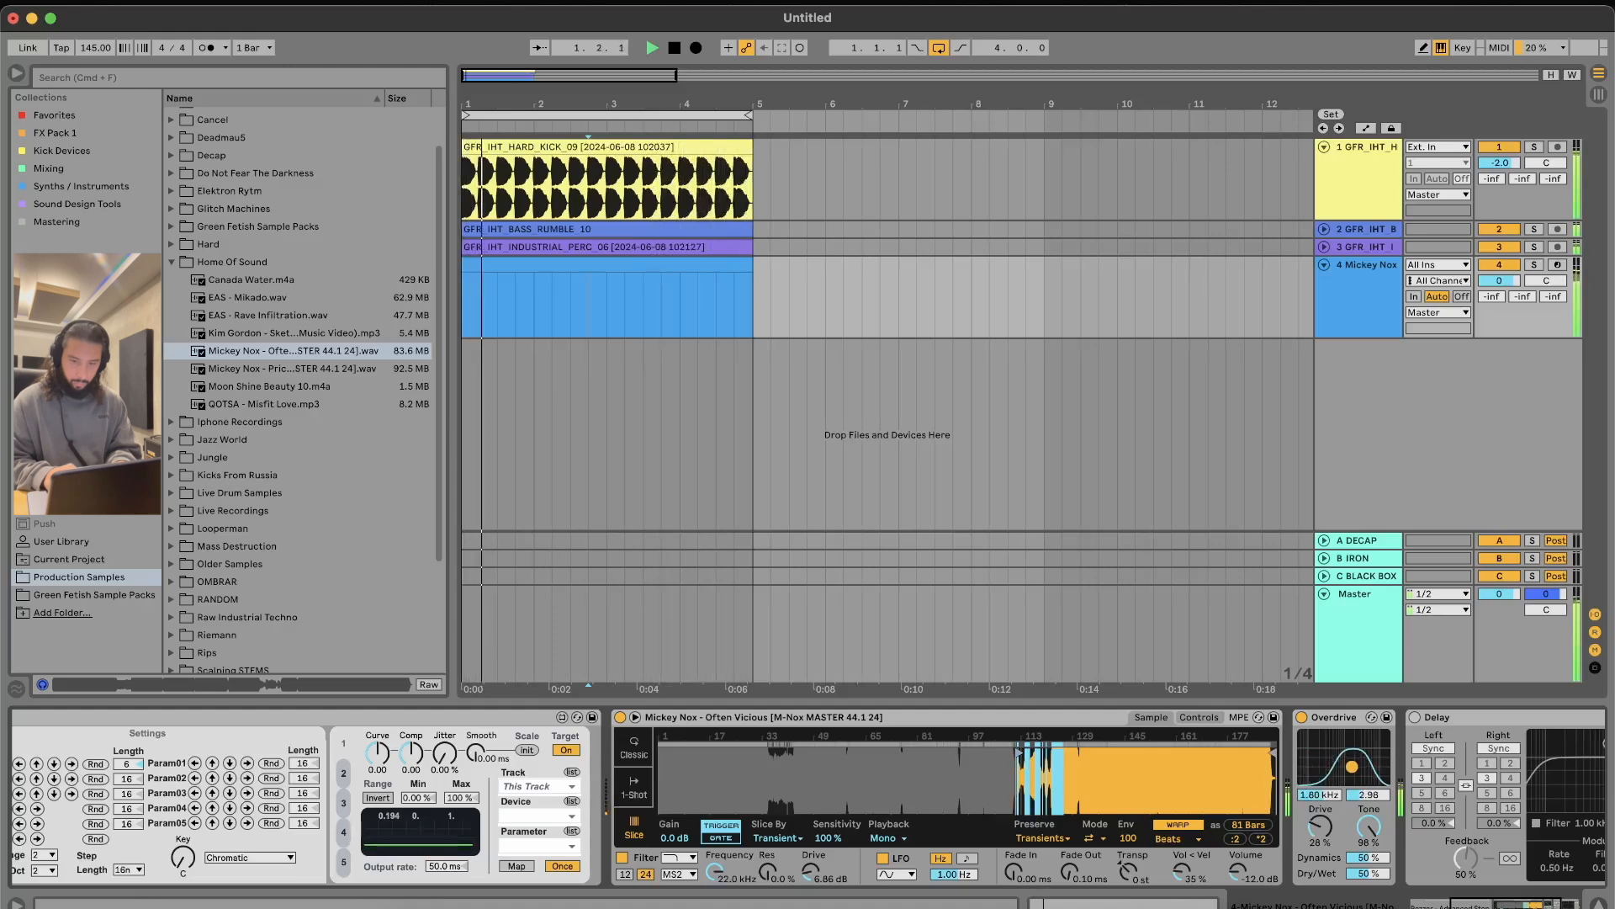
key("space")
key("space")
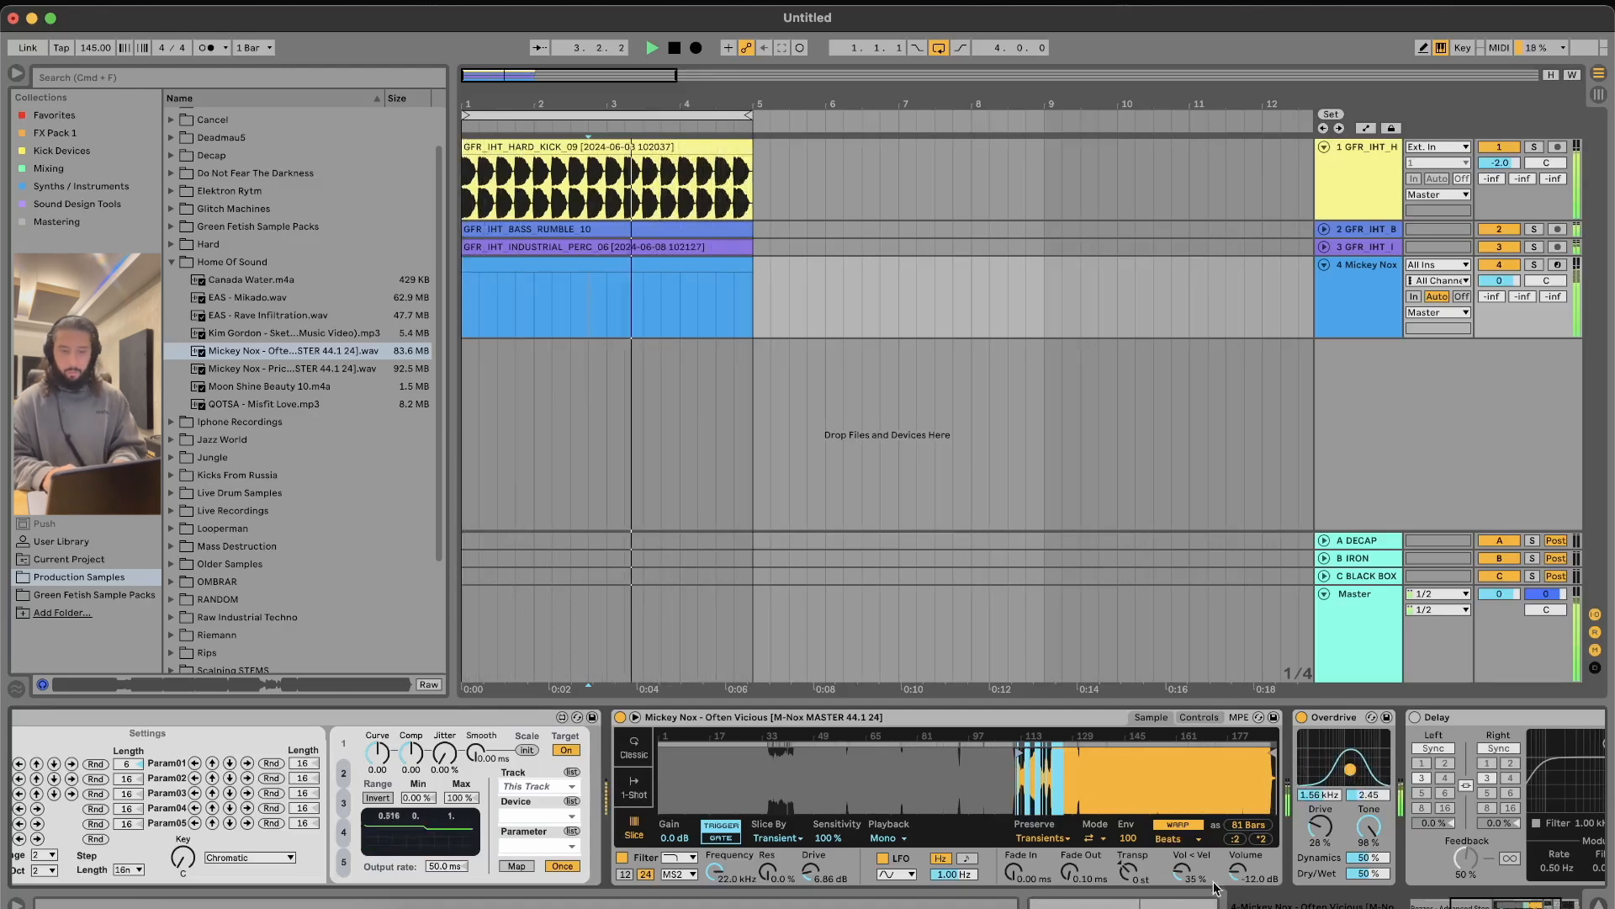
left_click_drag(1128, 871, 1127, 875)
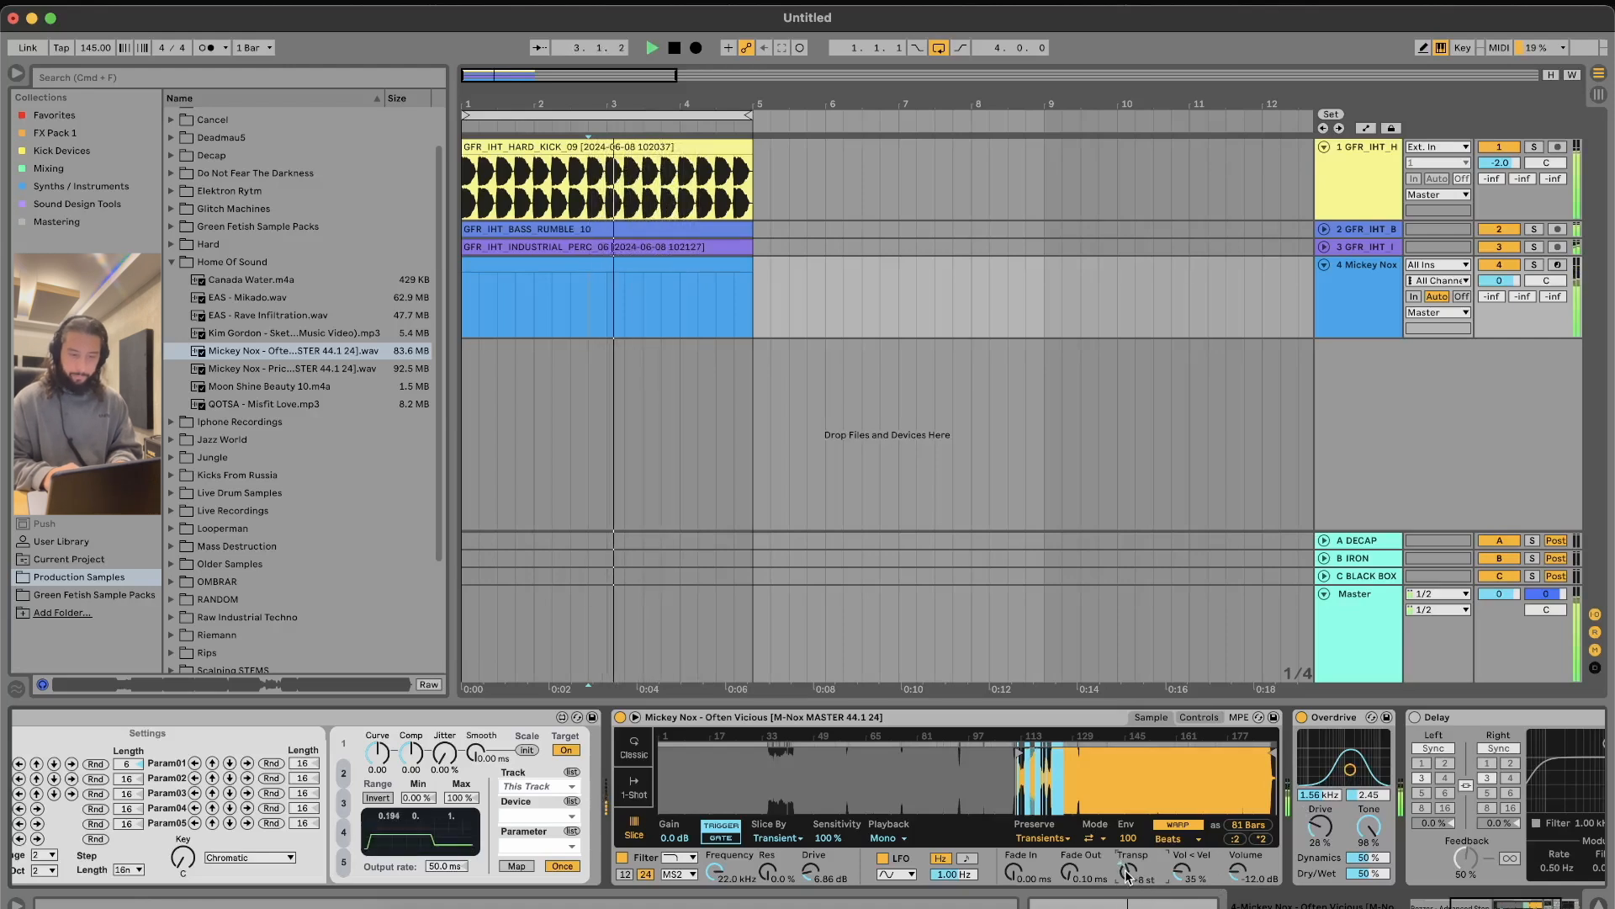
Step: Move Simpler's start point back to about bar 89 and set Overdrive's filter to 86.7 Hz with a bandwidth of 2.98
left_click_drag(1019, 751, 956, 749)
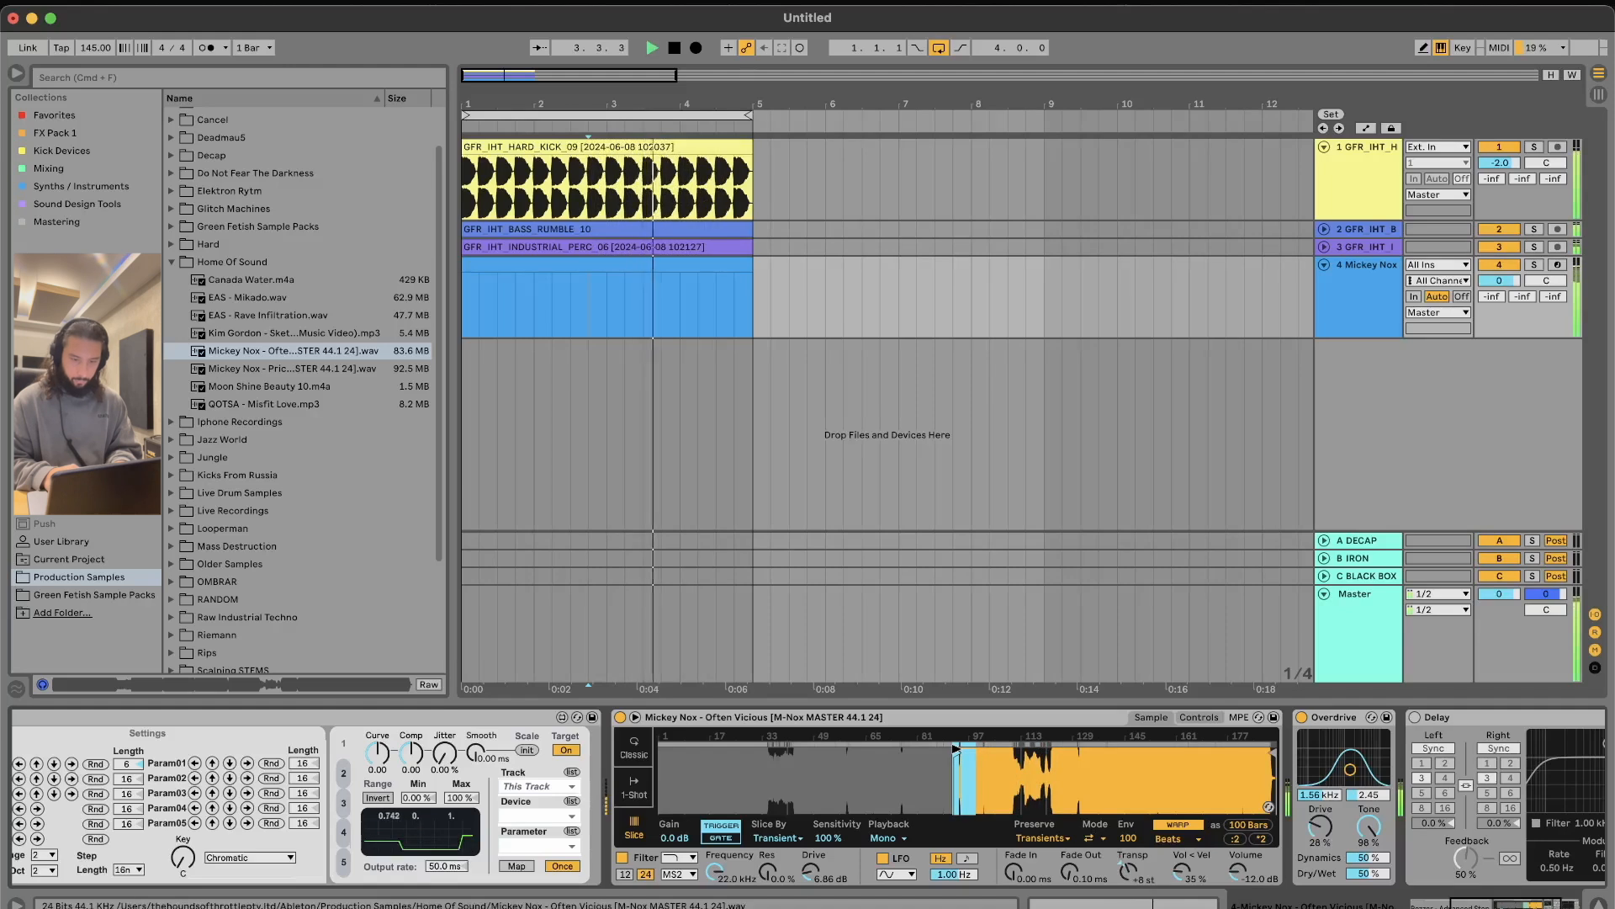
left_click_drag(1327, 770, 1314, 771)
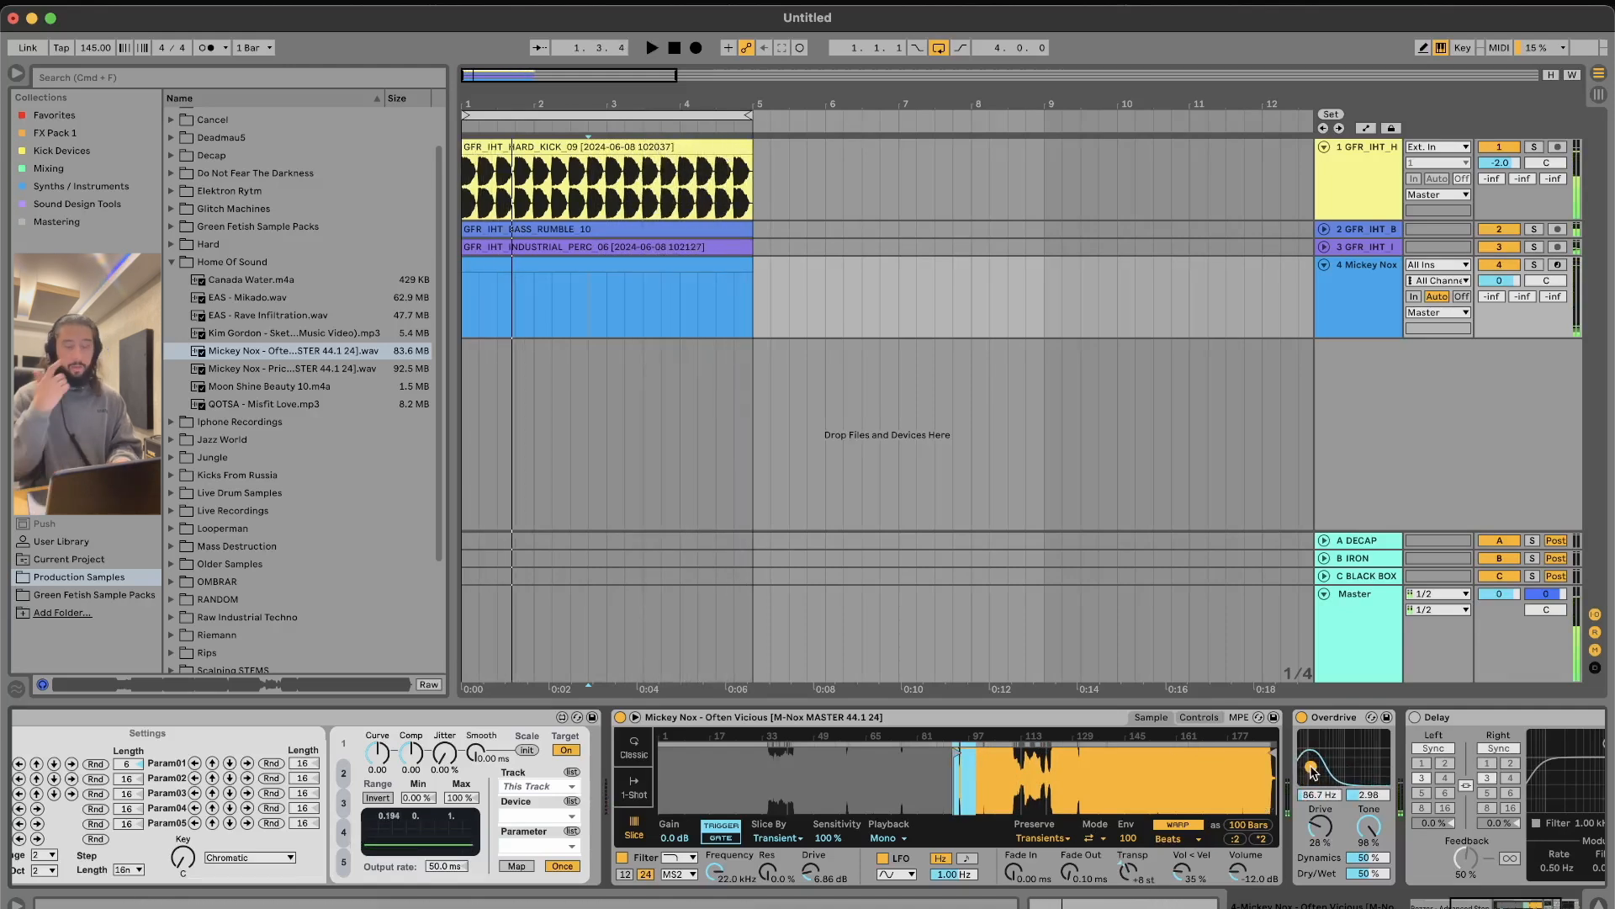